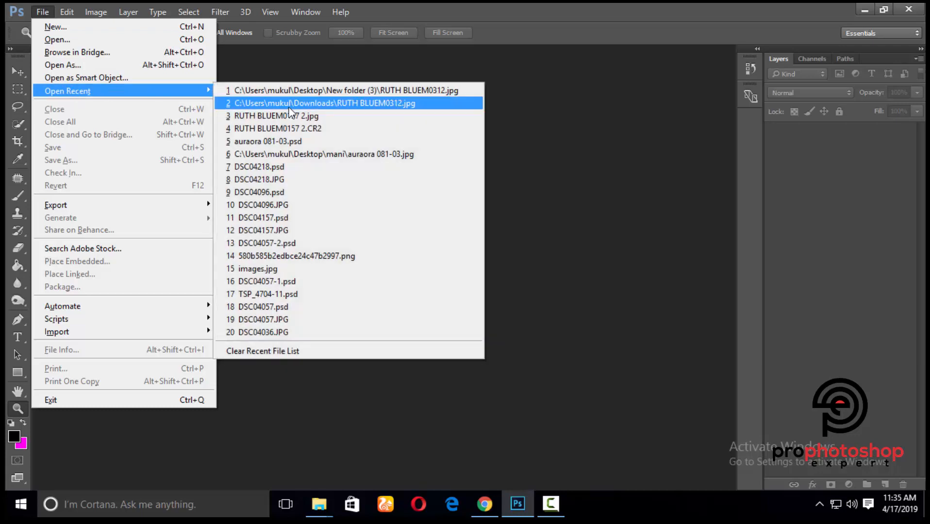
Open the recent portrait JPG numbered 0312 from the desktop's New folder (3).
{"action": "left_click", "coordinate": [440, 89]}
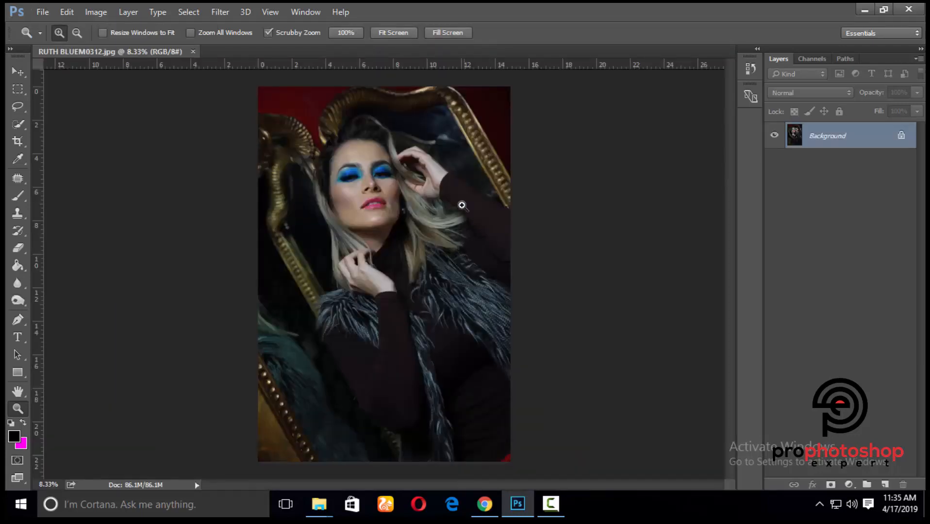
{"action": "left_click", "coordinate": [462, 206]}
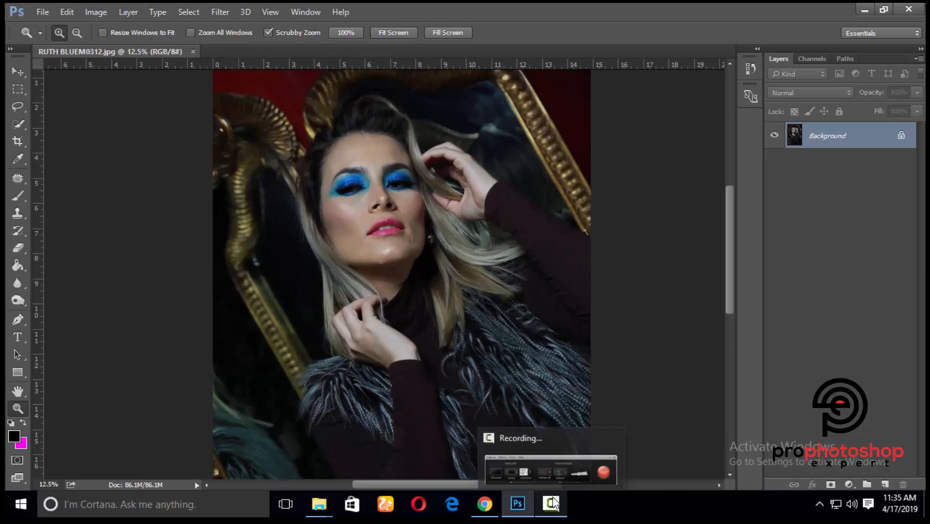
{"action": "left_click", "coordinate": [551, 504]}
{"action": "left_click", "coordinate": [657, 282]}
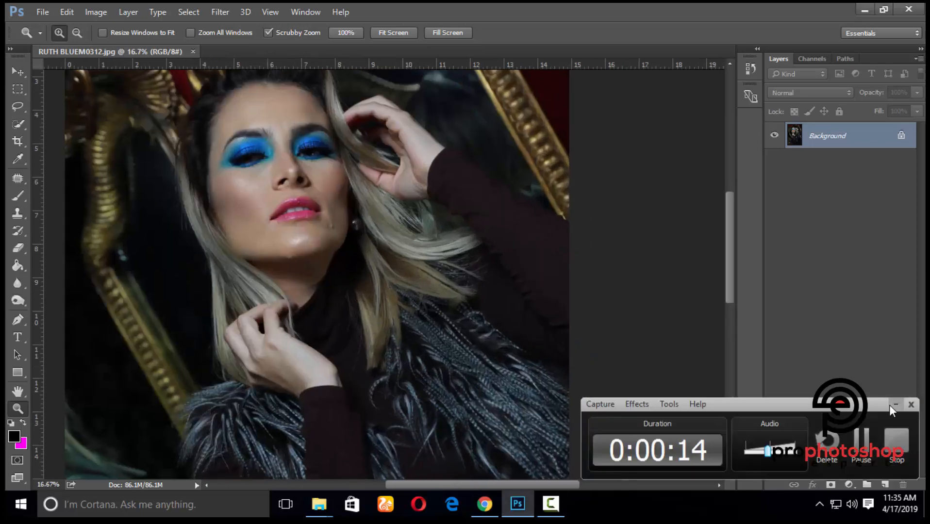
{"action": "left_click", "coordinate": [897, 405]}
Duplicate the Background layer of the portrait as a separate retouching layer.
{"action": "scroll", "coordinate": [352, 365], "scroll_direction": "up", "scroll_amount": 1}
{"action": "double_click", "coordinate": [246, 276]}
{"action": "scroll", "coordinate": [354, 341], "scroll_direction": "up", "scroll_amount": 2}
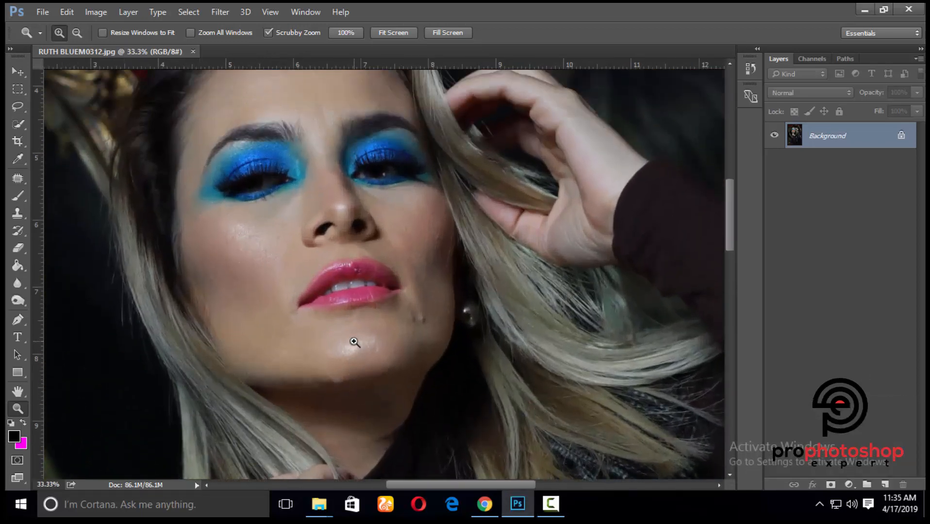
{"action": "key", "text": "ctrl+j"}
{"action": "left_click", "coordinate": [354, 343]}
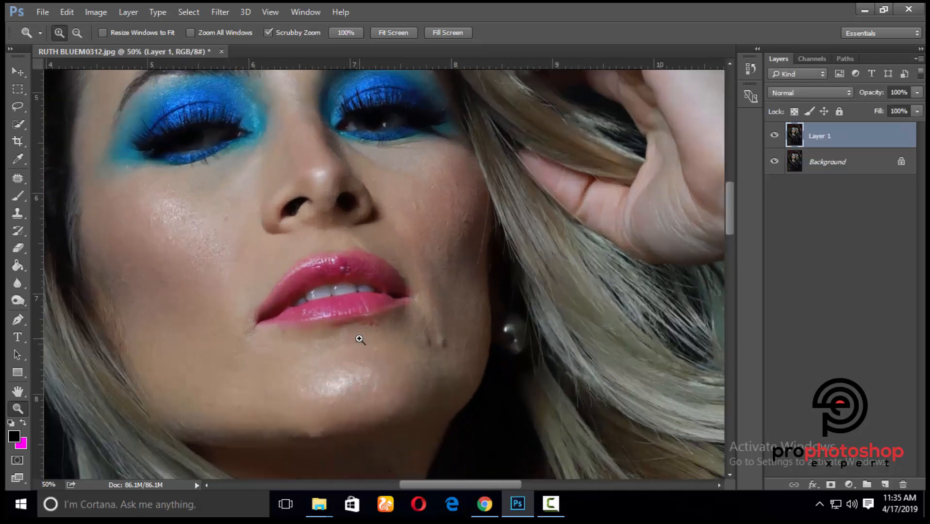
Patch the blemish on the cheek beside the corner of the mouth with skin sampled nearby, using the Patch Tool.
{"action": "scroll", "coordinate": [354, 342], "scroll_direction": "down", "scroll_amount": 1}
{"action": "left_click", "coordinate": [17, 180]}
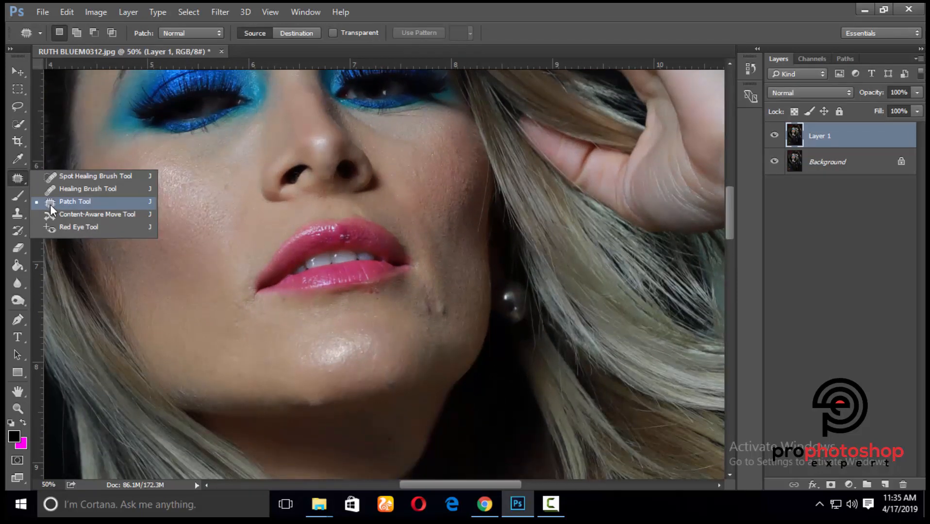
{"action": "left_click", "coordinate": [54, 202]}
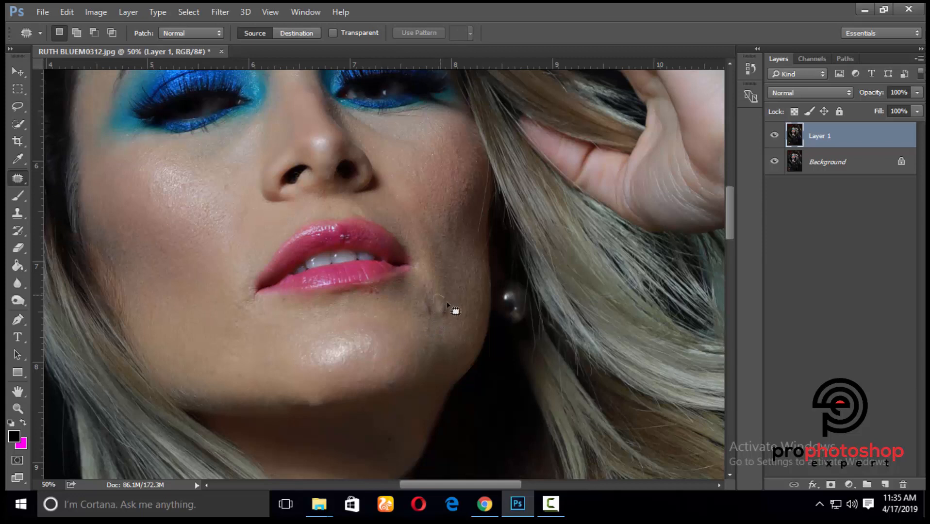
{"action": "mouse_move", "coordinate": [438, 321]}
{"action": "left_mouse_down"}
{"action": "mouse_move", "coordinate": [451, 303]}
{"action": "mouse_move", "coordinate": [429, 305]}
{"action": "mouse_move", "coordinate": [433, 319]}
{"action": "mouse_move", "coordinate": [411, 301]}
{"action": "left_mouse_up"}
{"action": "key", "text": "ctrl+d"}
{"action": "key", "text": "ctrl+d"}
{"action": "scroll", "coordinate": [448, 254], "scroll_direction": "down", "scroll_amount": 2}
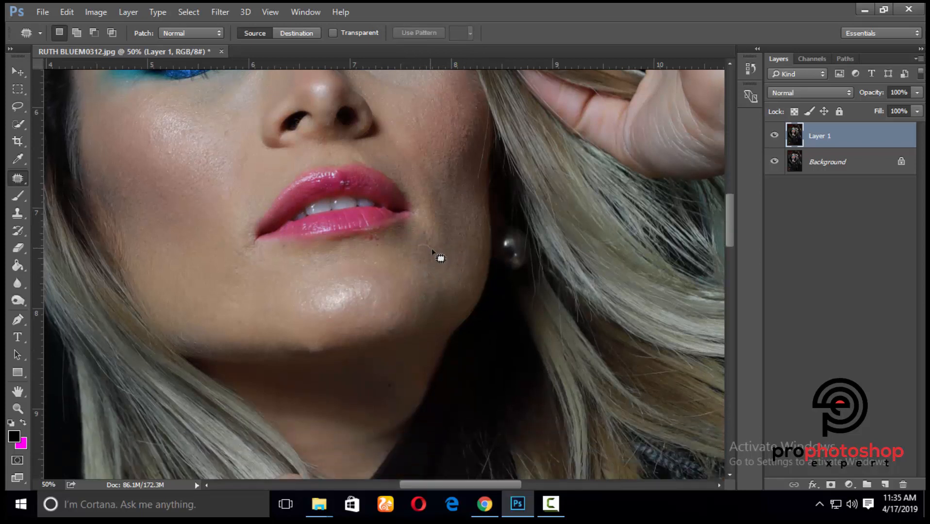
Patch the small bump on the lower edge of the chin to smooth the jawline.
{"action": "scroll", "coordinate": [427, 292], "scroll_direction": "down", "scroll_amount": 2}
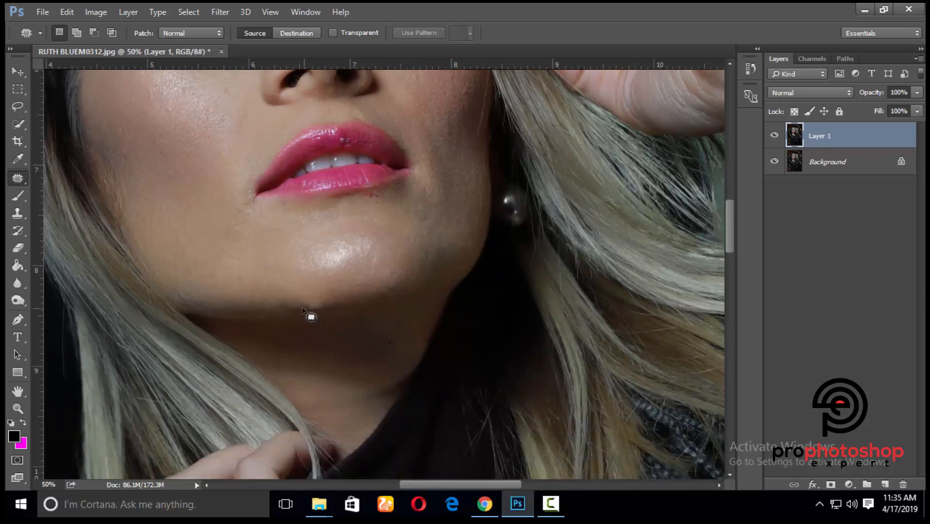
{"action": "mouse_move", "coordinate": [334, 307]}
{"action": "left_mouse_down"}
{"action": "mouse_move", "coordinate": [324, 317]}
{"action": "mouse_move", "coordinate": [280, 311]}
{"action": "mouse_move", "coordinate": [341, 285]}
{"action": "mouse_move", "coordinate": [307, 299]}
{"action": "mouse_move", "coordinate": [287, 281]}
{"action": "left_mouse_up"}
{"action": "left_click", "coordinate": [348, 306]}
{"action": "scroll", "coordinate": [438, 296], "scroll_direction": "down", "scroll_amount": 1}
{"action": "left_click", "coordinate": [345, 292]}
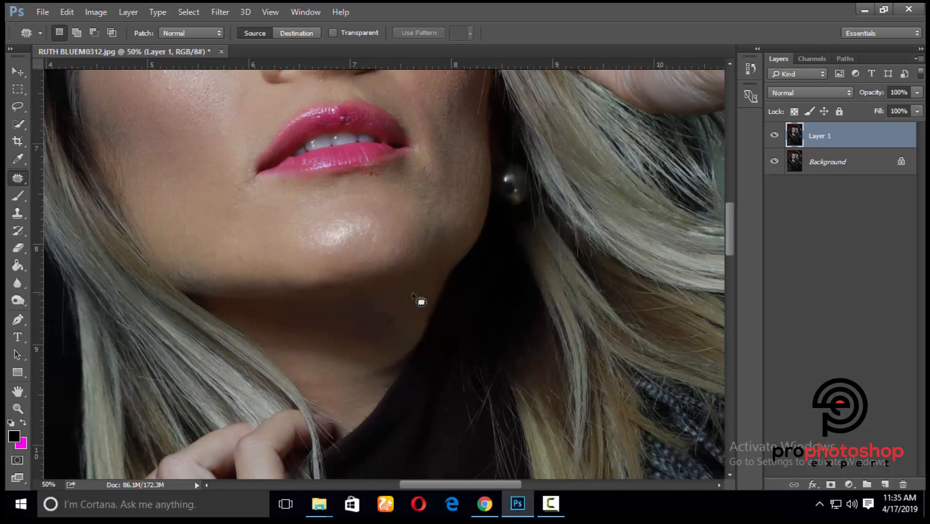
Compare the patched chin with the original photo by switching layer visibility off and on.
{"action": "scroll", "coordinate": [423, 299], "scroll_direction": "up", "scroll_amount": 2}
{"action": "left_click", "coordinate": [775, 161]}
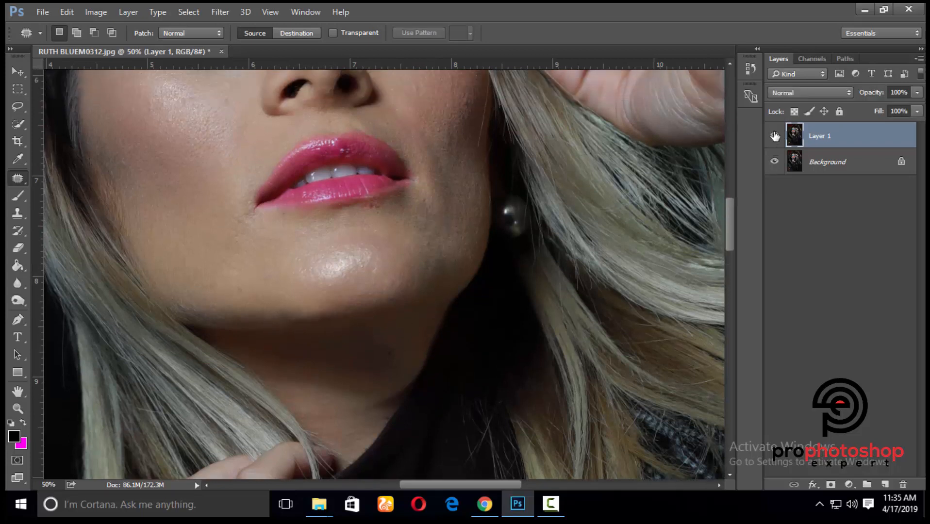
{"action": "scroll", "coordinate": [393, 347], "scroll_direction": "up", "scroll_amount": 1}
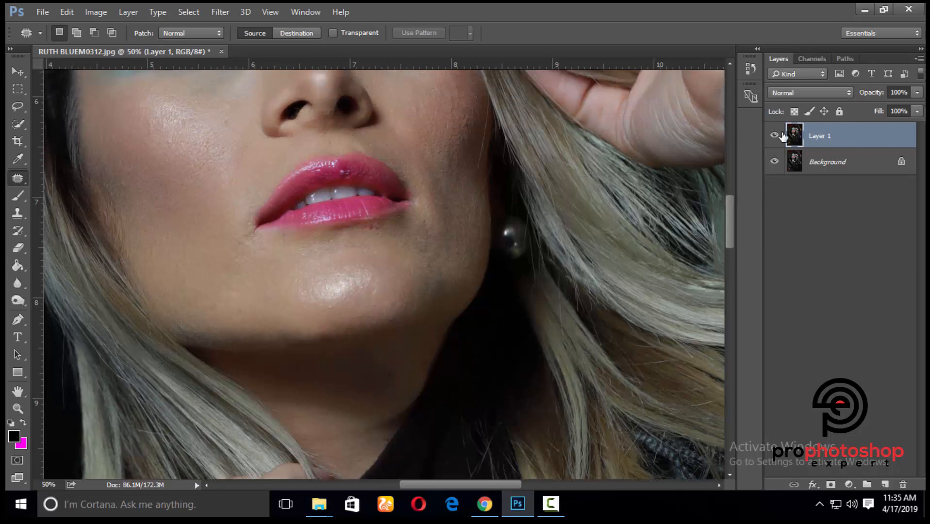
{"action": "scroll", "coordinate": [651, 276], "scroll_direction": "down", "scroll_amount": 1}
{"action": "scroll", "coordinate": [650, 277], "scroll_direction": "down", "scroll_amount": 2}
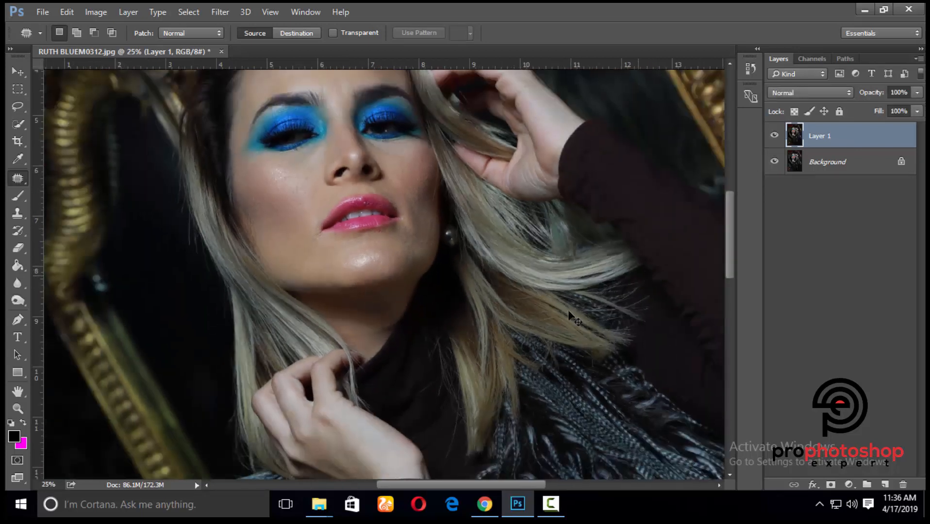
Patch the underside of the chin once more with neighbouring skin and clear the selection.
{"action": "scroll", "coordinate": [369, 287], "scroll_direction": "up", "scroll_amount": 2}
{"action": "scroll", "coordinate": [309, 277], "scroll_direction": "down", "scroll_amount": 1}
{"action": "mouse_move", "coordinate": [327, 264]}
{"action": "left_mouse_down"}
{"action": "mouse_move", "coordinate": [321, 284]}
{"action": "mouse_move", "coordinate": [272, 287]}
{"action": "left_mouse_up"}
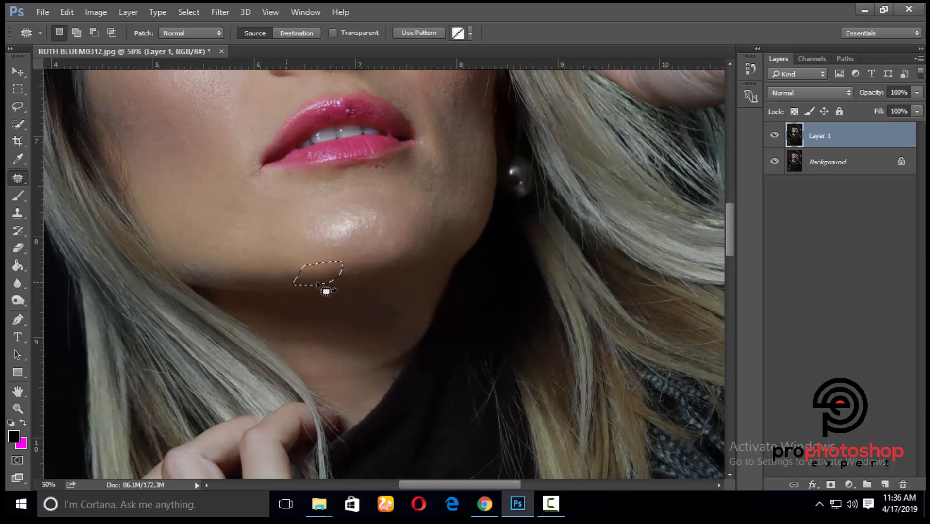
{"action": "key", "text": "ctrl+d"}
{"action": "scroll", "coordinate": [436, 297], "scroll_direction": "up", "scroll_amount": 1}
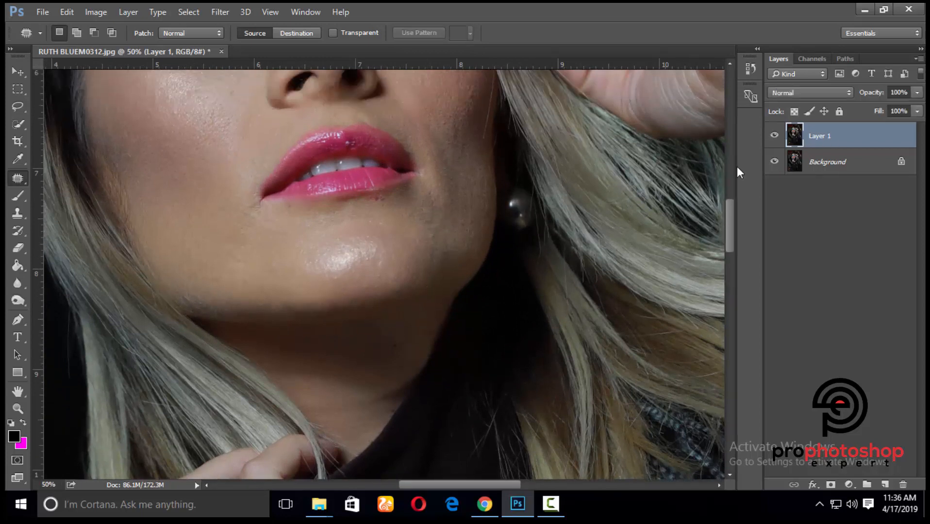
Duplicate the patched Layer 1.
{"action": "scroll", "coordinate": [594, 307], "scroll_direction": "up", "scroll_amount": 6}
{"action": "key", "text": "ctrl+minus"}
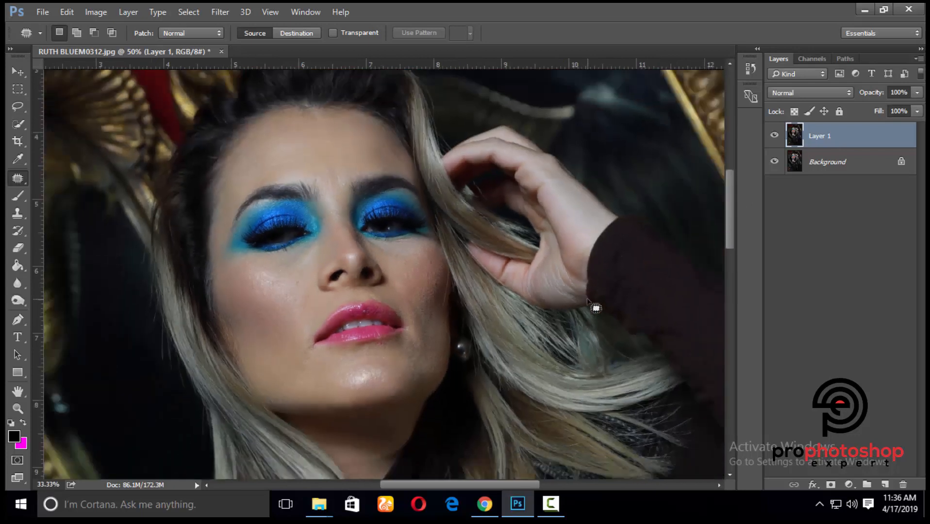
{"action": "key", "text": "ctrl+j"}
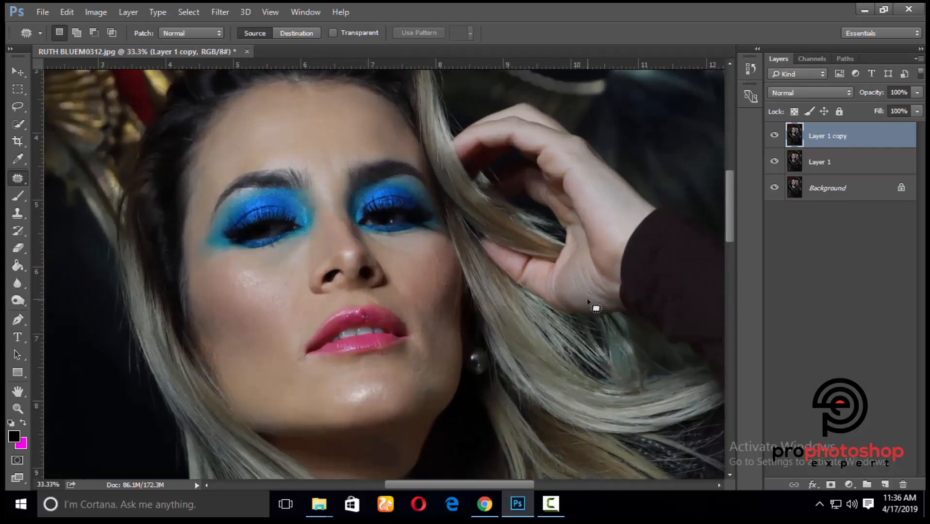
Brighten the duplicated layer with Shadows/Highlights, setting Shadows to 9% and leaving Highlights at 0%.
{"action": "key", "text": "ctrl+minus"}
{"action": "key", "text": "ctrl+minus"}
{"action": "key", "text": "ctrl+minus"}
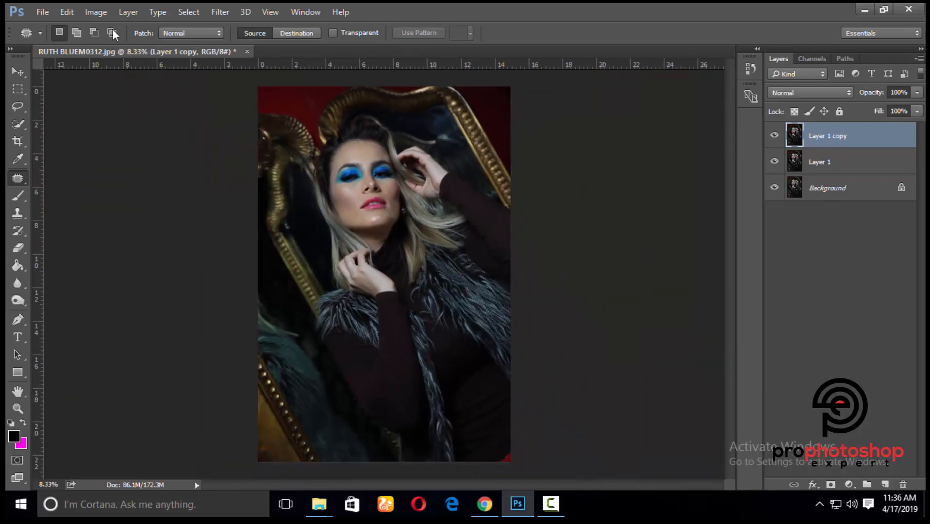
{"action": "left_click", "coordinate": [96, 11]}
{"action": "mouse_move", "coordinate": [126, 45]}
{"action": "left_click", "coordinate": [289, 266]}
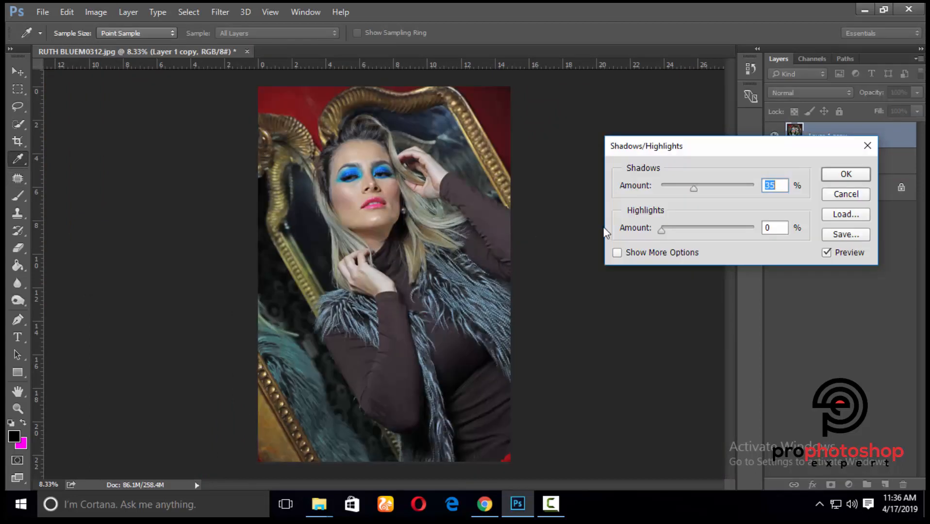
{"action": "left_click", "coordinate": [673, 188]}
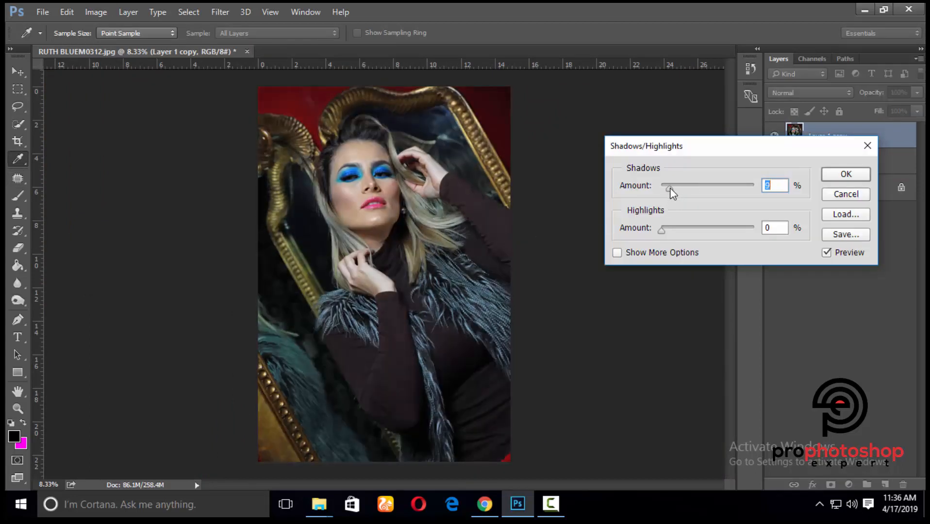
{"action": "left_click", "coordinate": [843, 176]}
{"action": "key", "text": "j"}
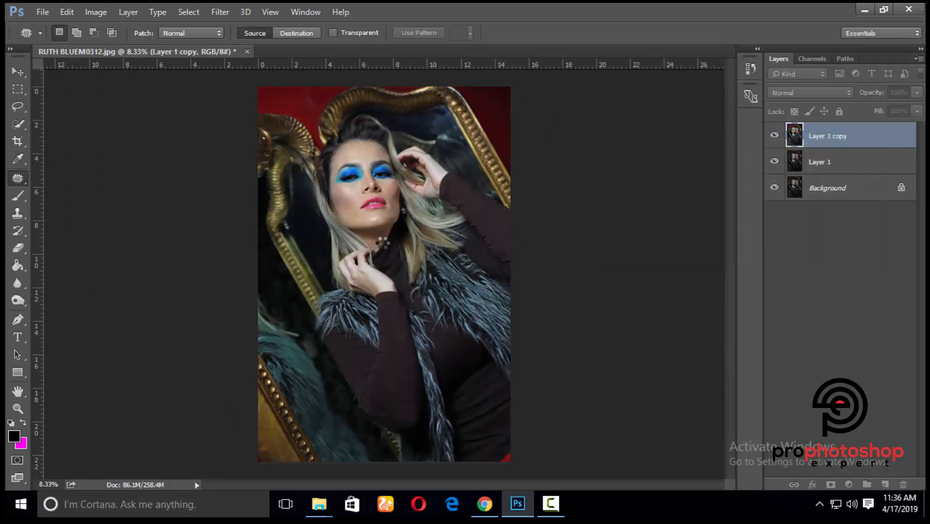
Examine the brightened face up close, from the cheeks and lips to the eyes and forehead, for skin flaws.
{"action": "left_click", "coordinate": [18, 409]}
{"action": "left_click", "coordinate": [357, 163]}
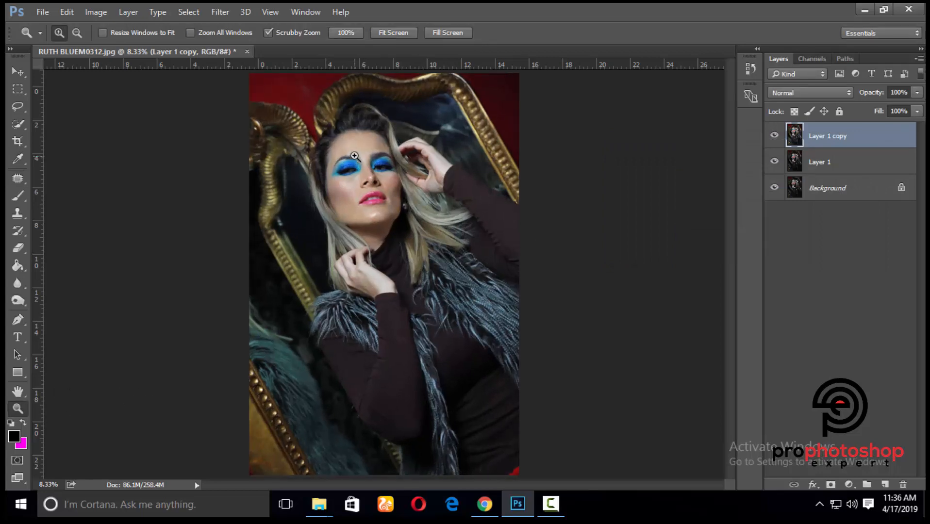
{"action": "scroll", "coordinate": [496, 203], "scroll_direction": "up", "scroll_amount": 3}
{"action": "scroll", "coordinate": [496, 203], "scroll_direction": "down", "scroll_amount": 3}
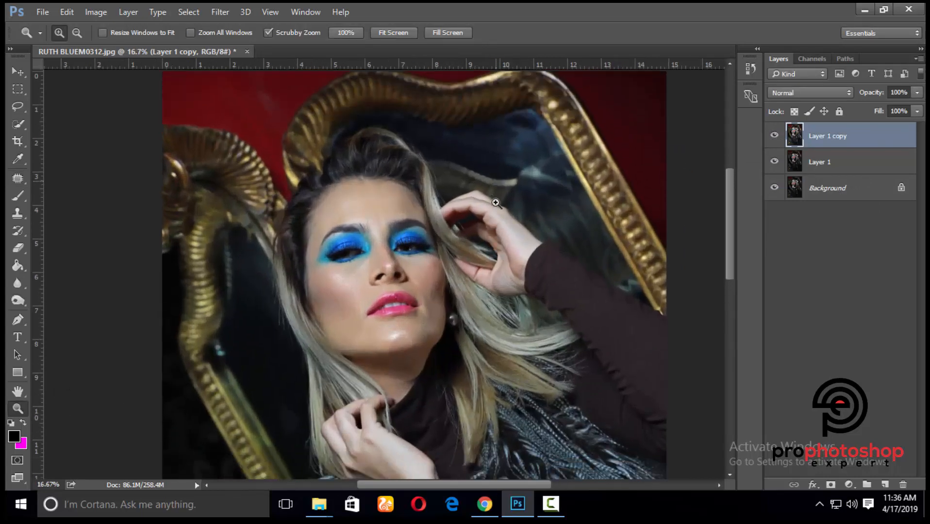
{"action": "left_click", "coordinate": [351, 268]}
{"action": "left_click", "coordinate": [277, 299]}
{"action": "left_click", "coordinate": [276, 299]}
{"action": "scroll", "coordinate": [389, 284], "scroll_direction": "down", "scroll_amount": 1}
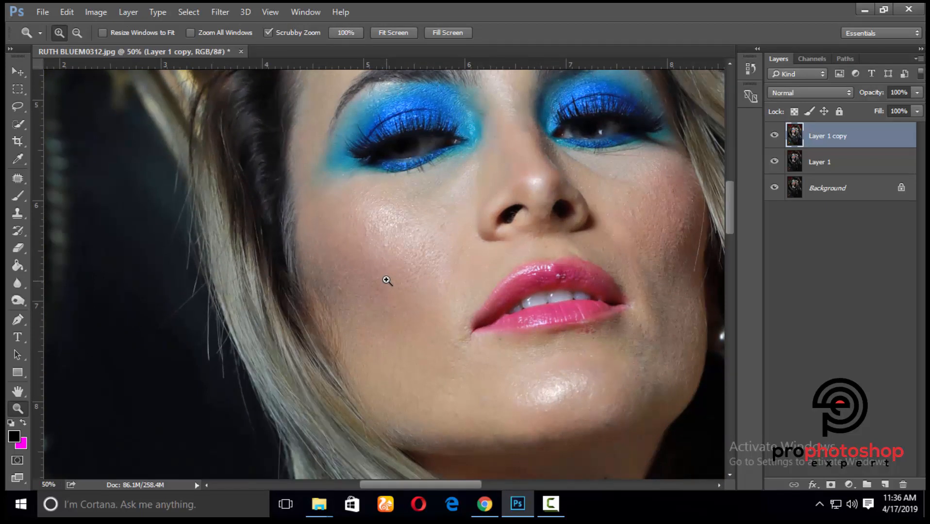
{"action": "scroll", "coordinate": [386, 279], "scroll_direction": "up", "scroll_amount": 5}
{"action": "scroll", "coordinate": [386, 280], "scroll_direction": "up", "scroll_amount": 3}
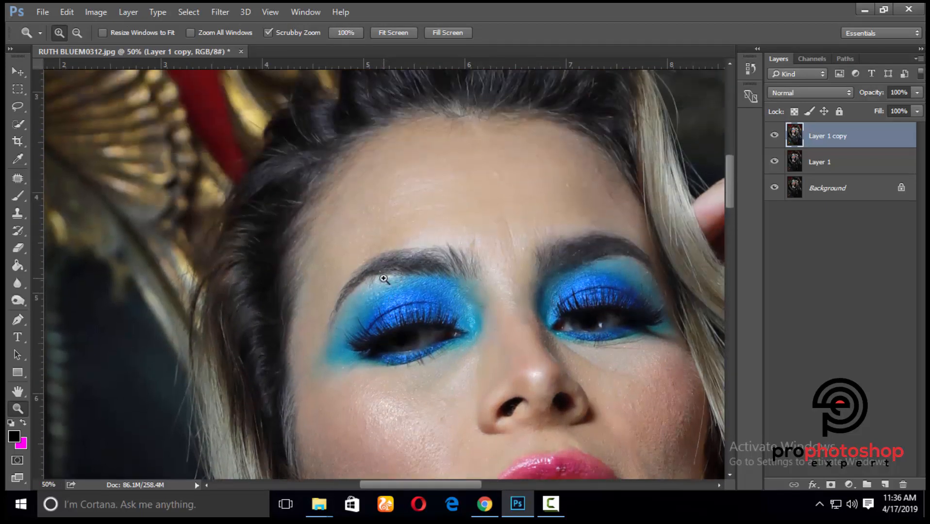
{"action": "left_click_drag", "start_coordinate": [464, 487], "coordinate": [485, 486]}
{"action": "scroll", "coordinate": [447, 418], "scroll_direction": "up", "scroll_amount": 2}
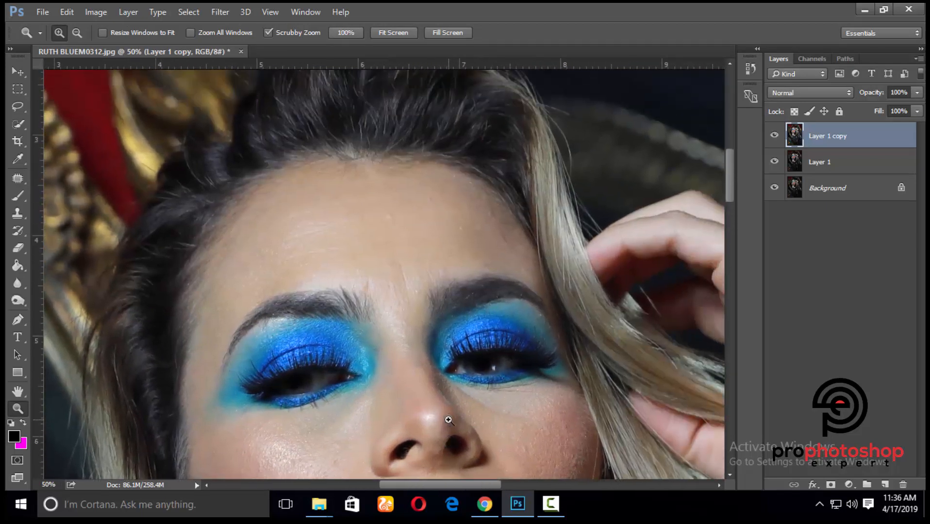
Duplicate Layer 1 copy for healing the forehead skin.
{"action": "key", "text": "ctrl+j"}
{"action": "key", "text": "ctrl+plus"}
{"action": "scroll", "coordinate": [302, 267], "scroll_direction": "up", "scroll_amount": 1}
Heal the frown lines between the eyebrows with the Spot Healing Brush in Content-Aware mode.
{"action": "left_click", "coordinate": [17, 179]}
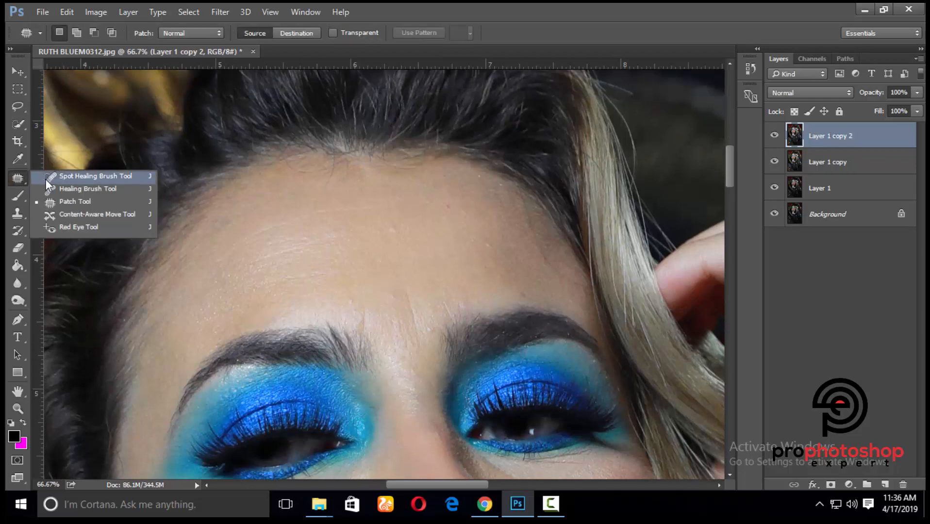
{"action": "left_click", "coordinate": [73, 176]}
{"action": "scroll", "coordinate": [429, 288], "scroll_direction": "down", "scroll_amount": 1}
{"action": "left_click_drag", "start_coordinate": [414, 291], "coordinate": [418, 305]}
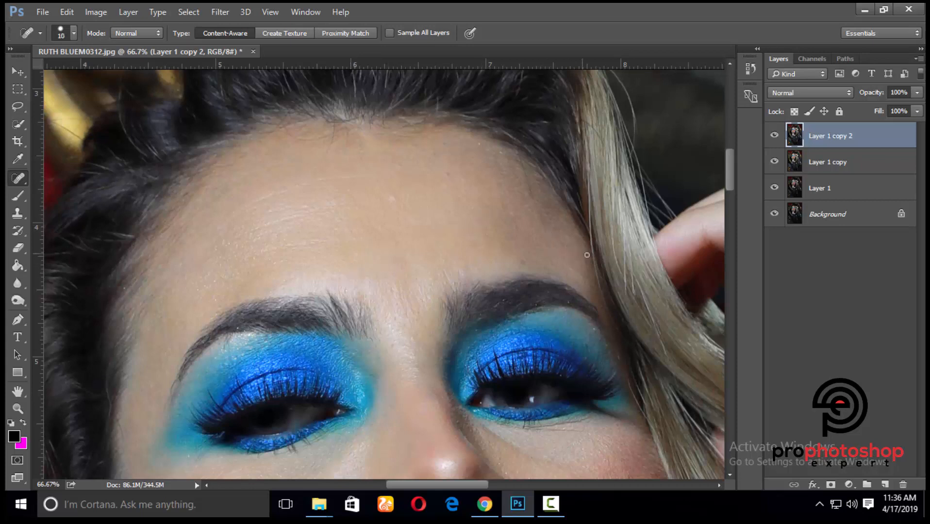
Heal the stray hairs crossing the upper forehead along the hairline with a size 10 brush.
{"action": "left_click_drag", "start_coordinate": [333, 142], "coordinate": [334, 143]}
{"action": "scroll", "coordinate": [334, 172], "scroll_direction": "up", "scroll_amount": 1}
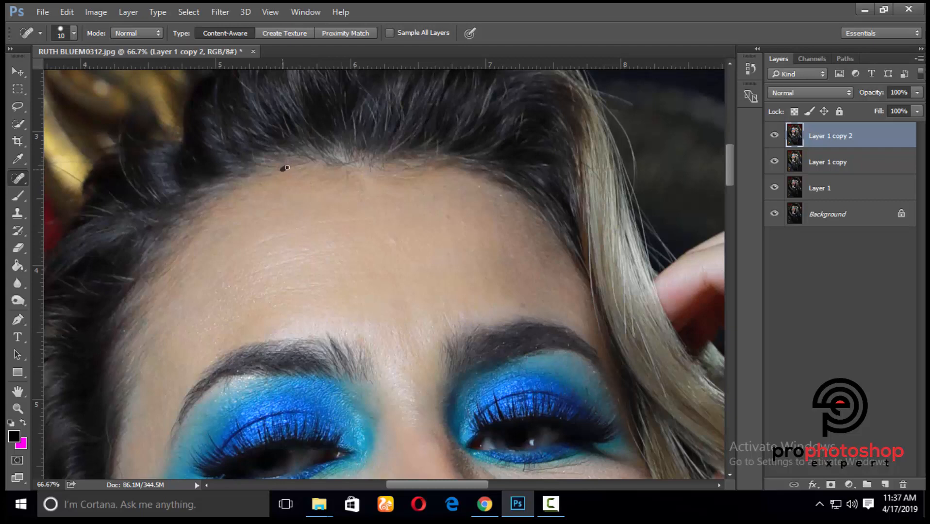
{"action": "left_click_drag", "start_coordinate": [337, 182], "coordinate": [337, 182]}
{"action": "scroll", "coordinate": [217, 223], "scroll_direction": "down", "scroll_amount": 1}
Heal the stray hairs along the edge of the cheek near the earring with a size 15 brush.
{"action": "key", "text": "bracketright"}
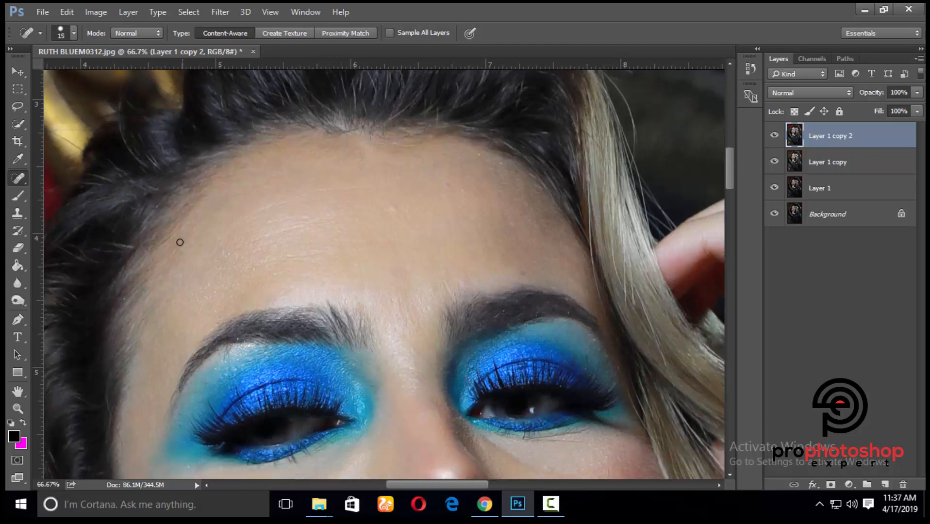
{"action": "scroll", "coordinate": [303, 254], "scroll_direction": "down", "scroll_amount": 8}
{"action": "scroll", "coordinate": [514, 289], "scroll_direction": "right", "scroll_amount": 5}
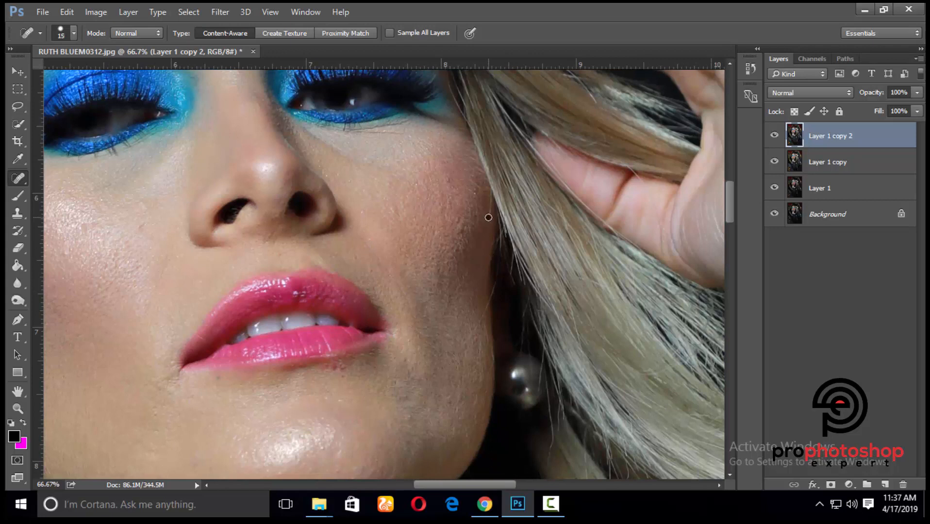
{"action": "key", "text": "bracketleft"}
{"action": "scroll", "coordinate": [462, 308], "scroll_direction": "down", "scroll_amount": 1}
{"action": "scroll", "coordinate": [491, 269], "scroll_direction": "down", "scroll_amount": 1}
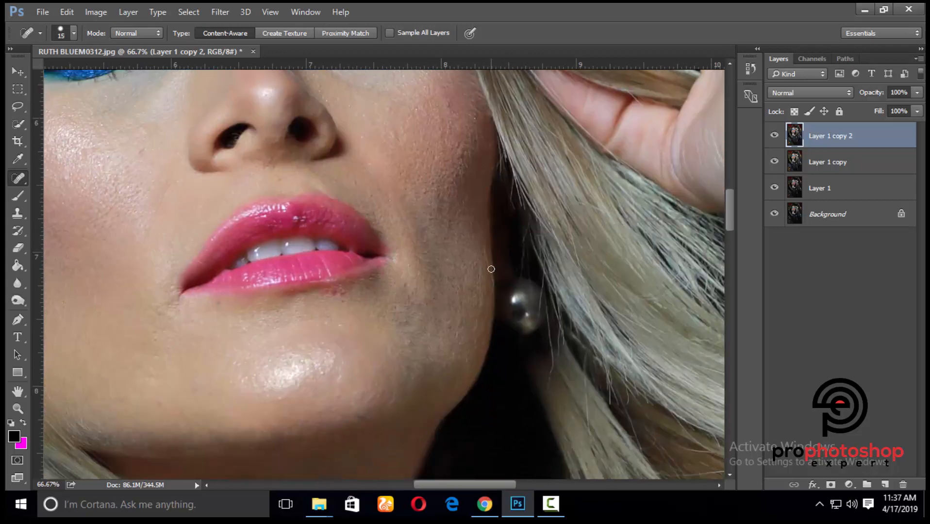
Review the healed face as a whole and examine the forehead for remaining spots.
{"action": "key", "text": "ctrl+minus"}
{"action": "scroll", "coordinate": [496, 297], "scroll_direction": "down", "scroll_amount": 3}
{"action": "key", "text": "ctrl+minus"}
{"action": "scroll", "coordinate": [481, 350], "scroll_direction": "up", "scroll_amount": 5}
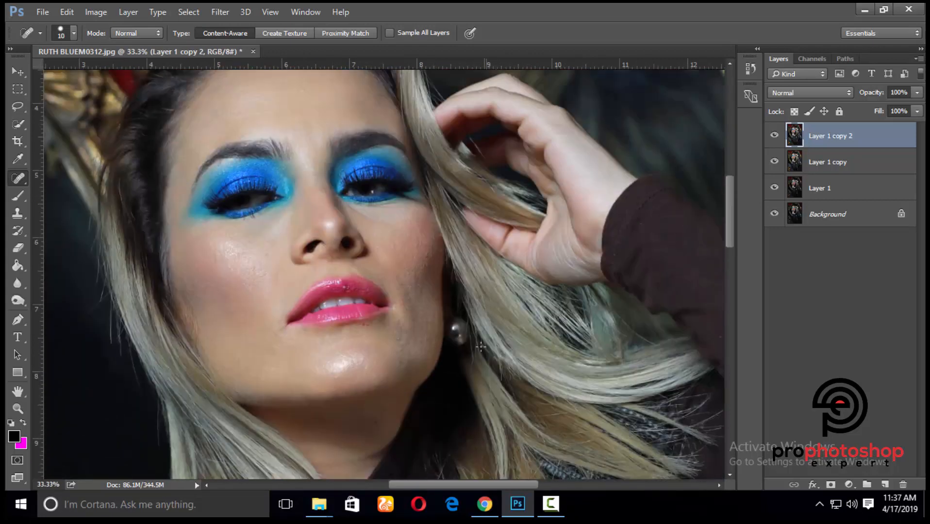
{"action": "scroll", "coordinate": [473, 371], "scroll_direction": "down", "scroll_amount": 3}
{"action": "scroll", "coordinate": [473, 371], "scroll_direction": "up", "scroll_amount": 4}
{"action": "key", "text": "ctrl+plus"}
{"action": "left_click_drag", "start_coordinate": [465, 486], "coordinate": [422, 486]}
{"action": "scroll", "coordinate": [452, 364], "scroll_direction": "up", "scroll_amount": 3}
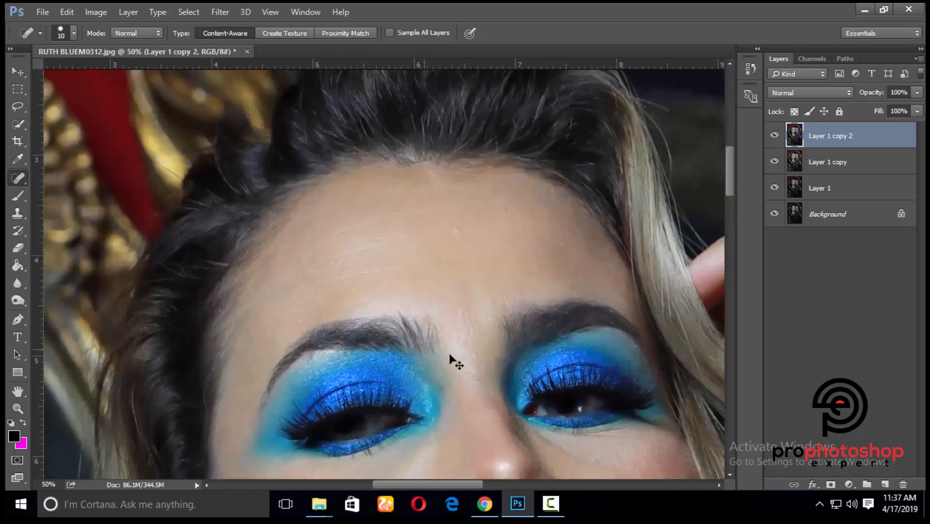
Heal the small spots on the upper forehead with the Spot Healing Brush at size 15.
{"action": "key", "text": "ctrl+plus"}
{"action": "key", "text": "ctrl+plus"}
{"action": "key", "text": "bracketright"}
{"action": "left_click", "coordinate": [509, 247]}
{"action": "key", "text": "bracketright"}
{"action": "left_click", "coordinate": [591, 212]}
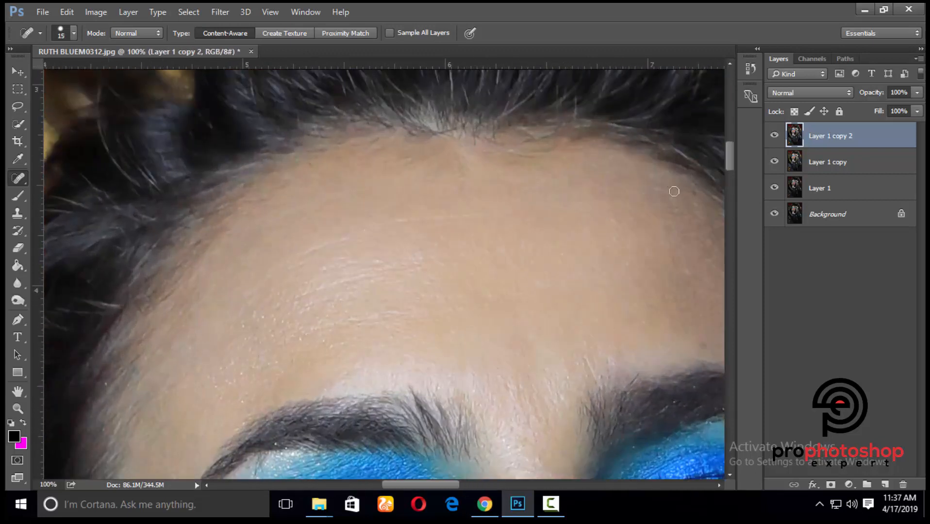
Heal the small spots on the forehead above the eyebrow with the Spot Healing Brush at size 10.
{"action": "scroll", "coordinate": [357, 234], "scroll_direction": "down", "scroll_amount": 3}
{"action": "key", "text": "bracketleft"}
{"action": "left_click", "coordinate": [256, 234]}
{"action": "scroll", "coordinate": [255, 281], "scroll_direction": "down", "scroll_amount": 2}
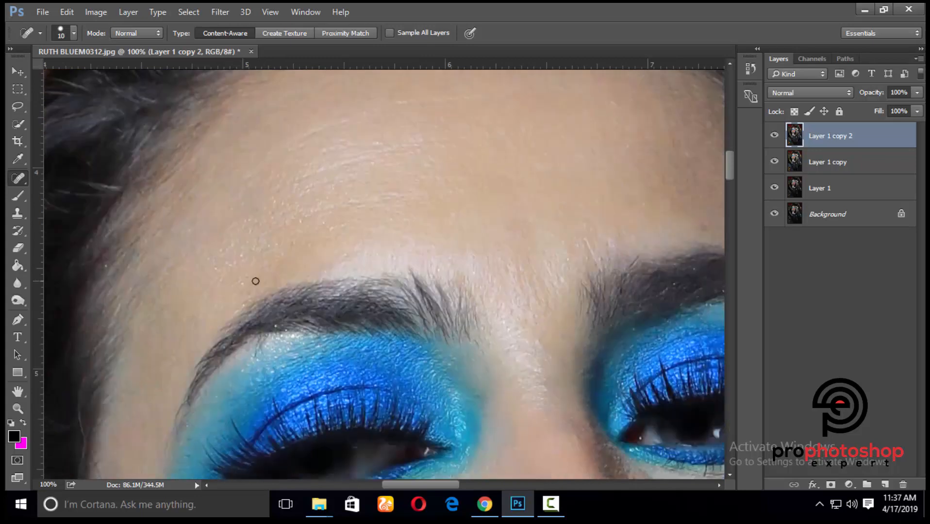
{"action": "scroll", "coordinate": [287, 330], "scroll_direction": "up", "scroll_amount": 1}
{"action": "key", "text": "bracketright"}
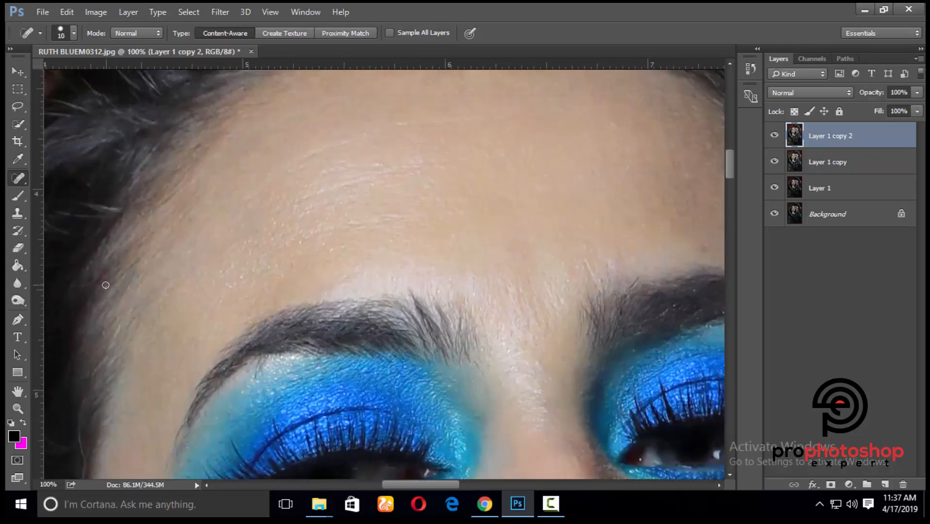
Heal the stray hairs along the side of the face beside the eye with a size 8 brush.
{"action": "scroll", "coordinate": [106, 285], "scroll_direction": "down", "scroll_amount": 4}
{"action": "key", "text": "bracketleft"}
{"action": "key", "text": "bracketleft"}
{"action": "left_click_drag", "start_coordinate": [98, 345], "coordinate": [101, 360]}
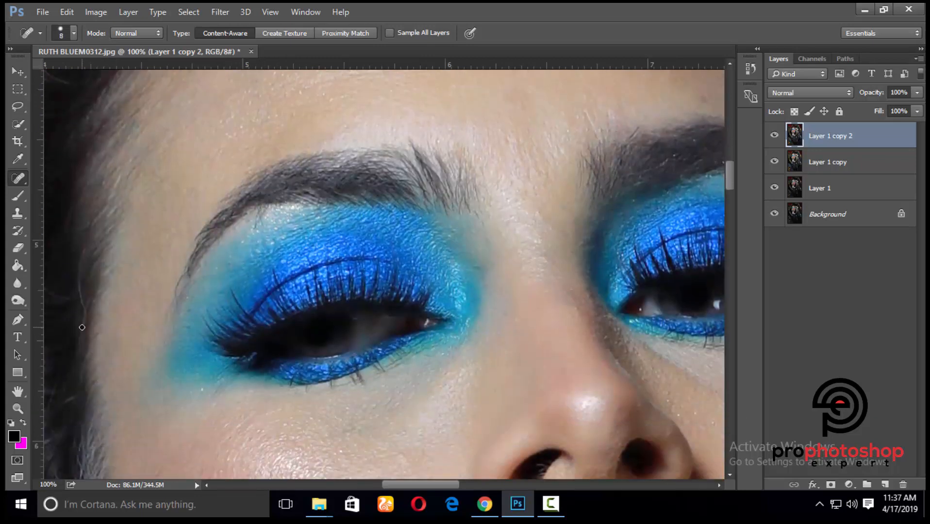
{"action": "left_click_drag", "start_coordinate": [84, 303], "coordinate": [85, 304]}
Review the healed face and examine the highlighted cheek and mouth area closely for remaining flaws.
{"action": "scroll", "coordinate": [147, 275], "scroll_direction": "up", "scroll_amount": 2}
{"action": "key", "text": "ctrl+minus"}
{"action": "key", "text": "ctrl+minus"}
{"action": "scroll", "coordinate": [233, 272], "scroll_direction": "down", "scroll_amount": 5}
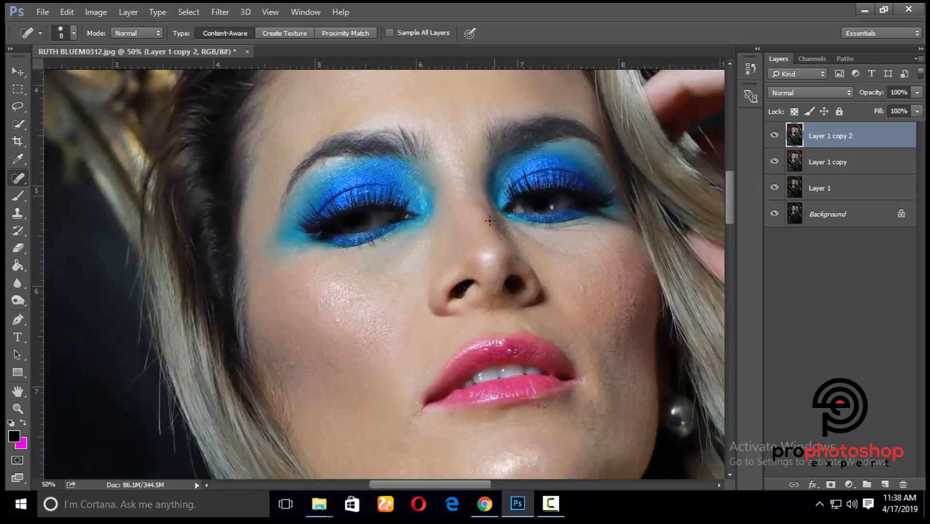
{"action": "key", "text": "ctrl+plus"}
{"action": "scroll", "coordinate": [322, 268], "scroll_direction": "down", "scroll_amount": 3}
{"action": "key", "text": "bracketright"}
{"action": "key", "text": "bracketright"}
{"action": "key", "text": "bracketright"}
{"action": "key", "text": "ctrl+plus"}
{"action": "scroll", "coordinate": [397, 228], "scroll_direction": "down", "scroll_amount": 1}
{"action": "key", "text": "bracketleft"}
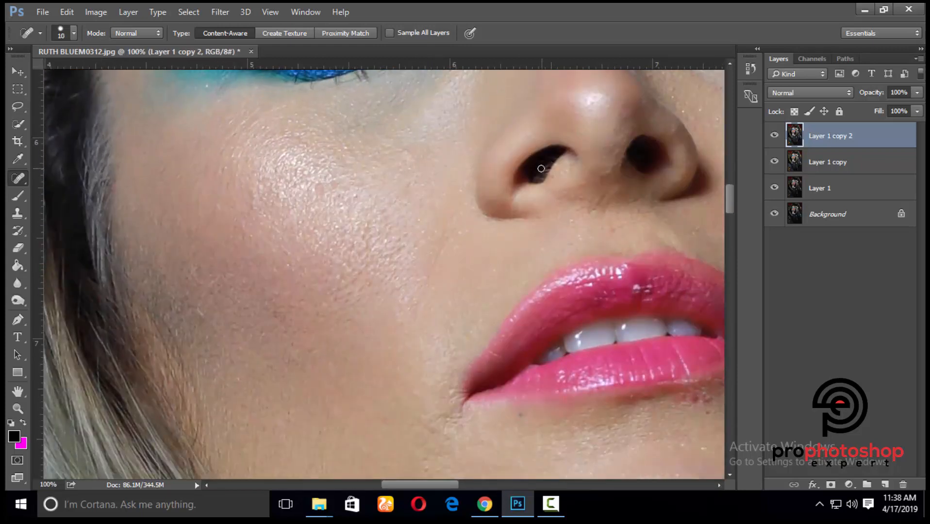
Heal the dark spots just below the lower lip with the Spot Healing Brush at size 15.
{"action": "scroll", "coordinate": [545, 169], "scroll_direction": "up", "scroll_amount": 1}
{"action": "key", "text": "s"}
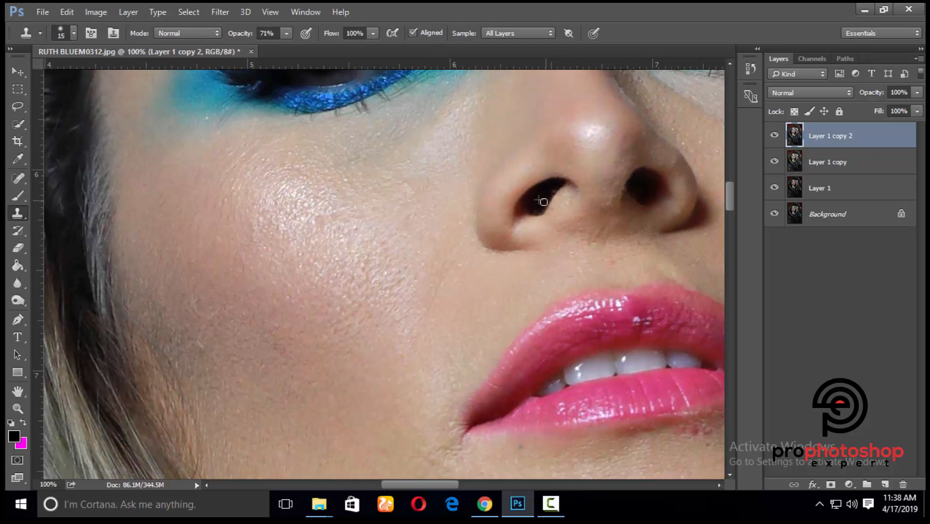
{"action": "scroll", "coordinate": [543, 281], "scroll_direction": "up", "scroll_amount": 3}
{"action": "scroll", "coordinate": [150, 243], "scroll_direction": "right", "scroll_amount": 8}
{"action": "key", "text": "j"}
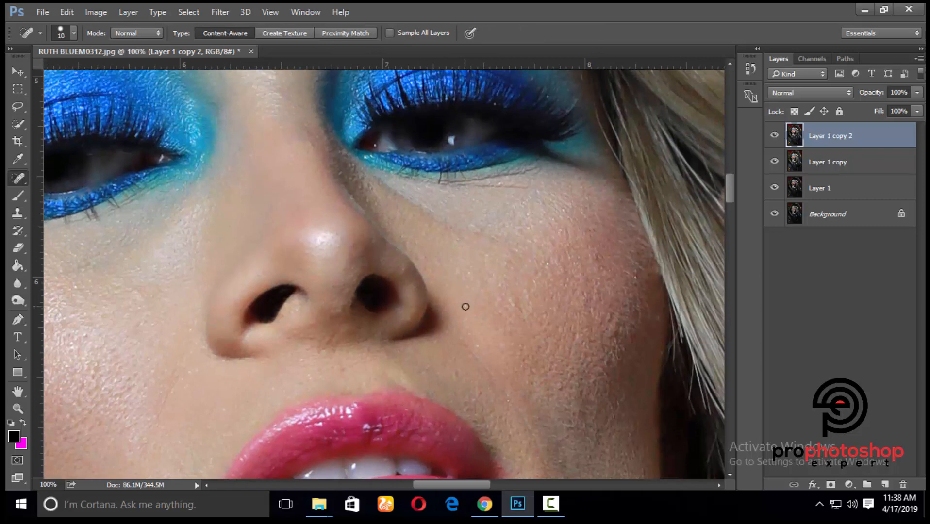
{"action": "scroll", "coordinate": [616, 256], "scroll_direction": "down", "scroll_amount": 3}
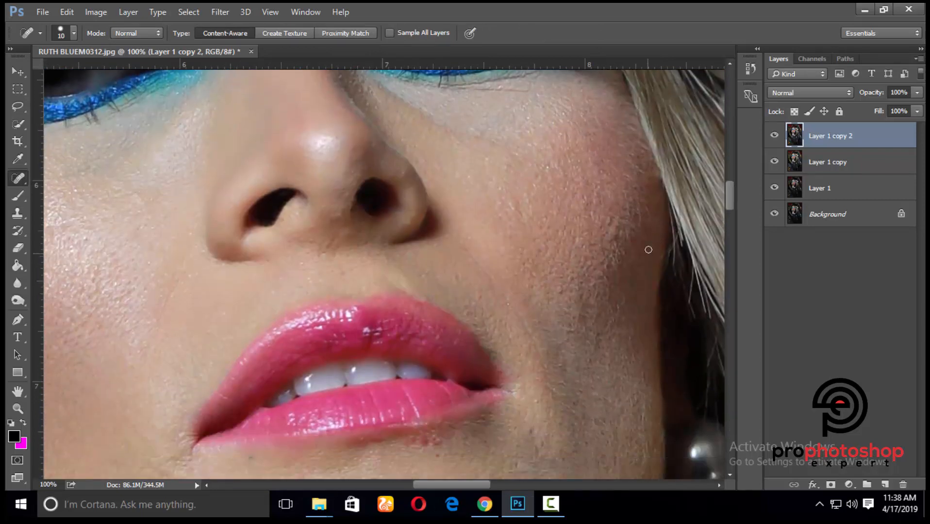
{"action": "scroll", "coordinate": [620, 283], "scroll_direction": "down", "scroll_amount": 1}
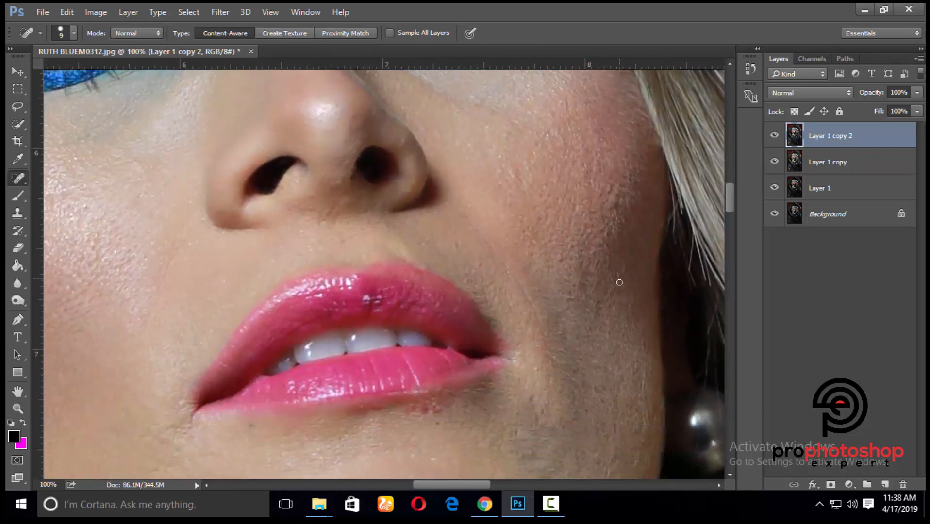
{"action": "scroll", "coordinate": [625, 277], "scroll_direction": "down", "scroll_amount": 4}
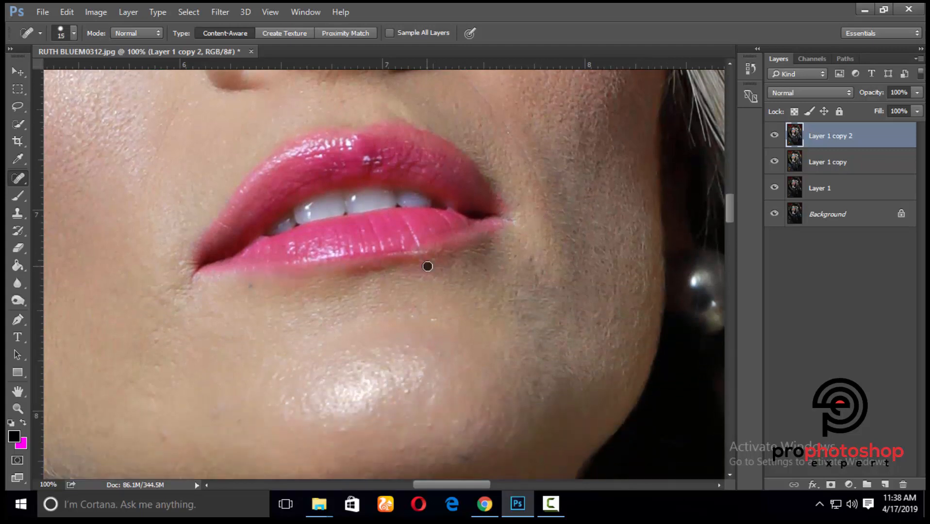
{"action": "scroll", "coordinate": [407, 278], "scroll_direction": "down", "scroll_amount": 3}
{"action": "scroll", "coordinate": [459, 360], "scroll_direction": "up", "scroll_amount": 1}
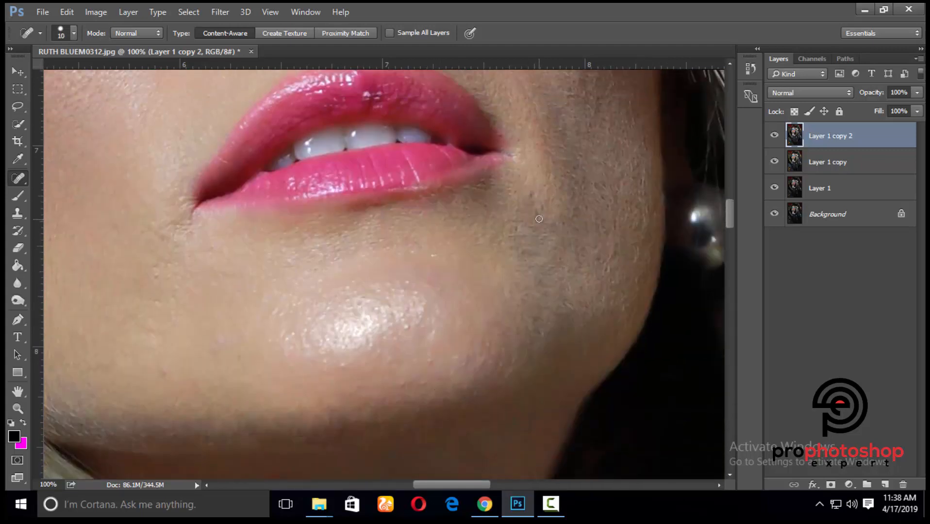
Examine the chin, the neck and the shaded cheek beside the hair for remaining flaws.
{"action": "scroll", "coordinate": [527, 244], "scroll_direction": "down", "scroll_amount": 1}
{"action": "key", "text": "ctrl+minus"}
{"action": "scroll", "coordinate": [460, 323], "scroll_direction": "down", "scroll_amount": 1}
{"action": "key", "text": "bracketright"}
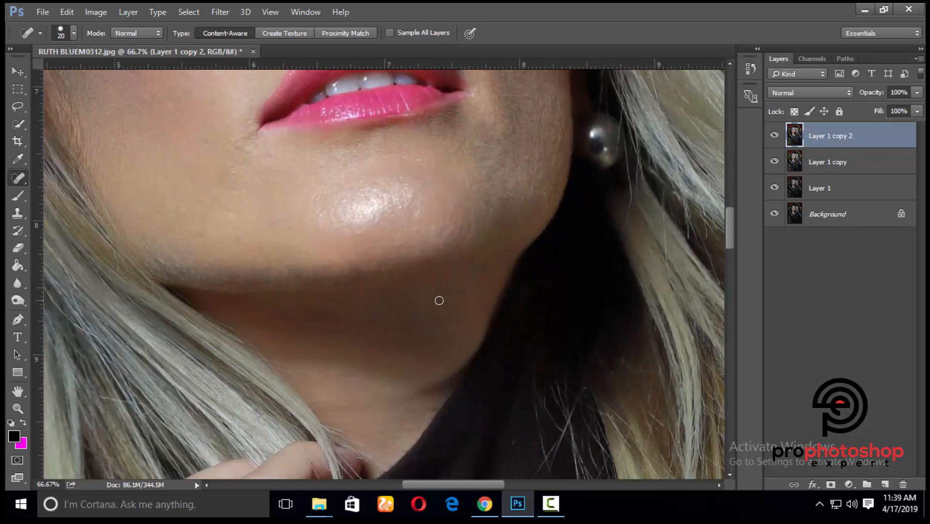
{"action": "key", "text": "ctrl+minus"}
{"action": "scroll", "coordinate": [521, 281], "scroll_direction": "up", "scroll_amount": 3}
{"action": "left_click_drag", "start_coordinate": [499, 483], "coordinate": [460, 483]}
{"action": "key", "text": "ctrl+plus"}
{"action": "key", "text": "ctrl+plus"}
{"action": "scroll", "coordinate": [408, 367], "scroll_direction": "up", "scroll_amount": 1}
{"action": "key", "text": "ctrl+plus"}
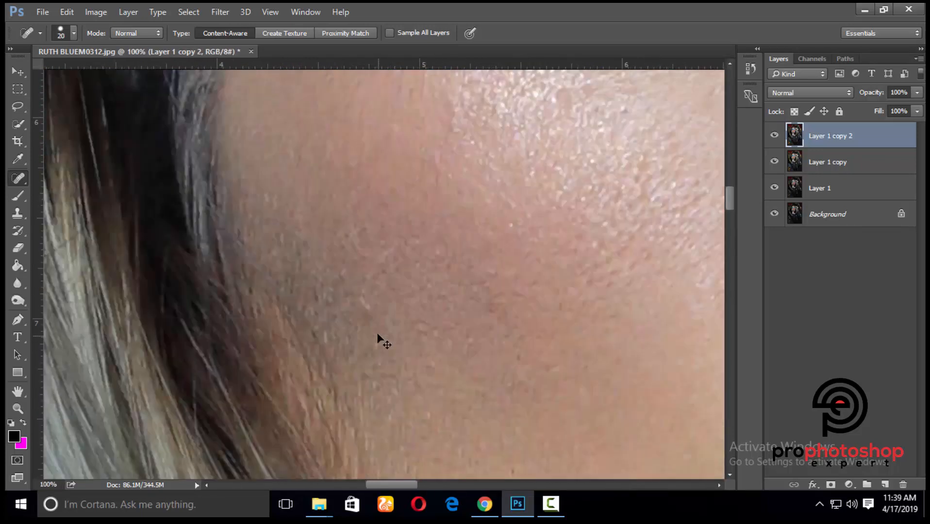
Heal the small marks on the shaded cheek beside the hair with a size 7 brush.
{"action": "key", "text": "bracketleft"}
{"action": "key", "text": "bracketleft"}
{"action": "key", "text": "bracketleft"}
{"action": "key", "text": "bracketleft"}
{"action": "key", "text": "bracketleft"}
{"action": "left_click_drag", "start_coordinate": [357, 218], "coordinate": [349, 222]}
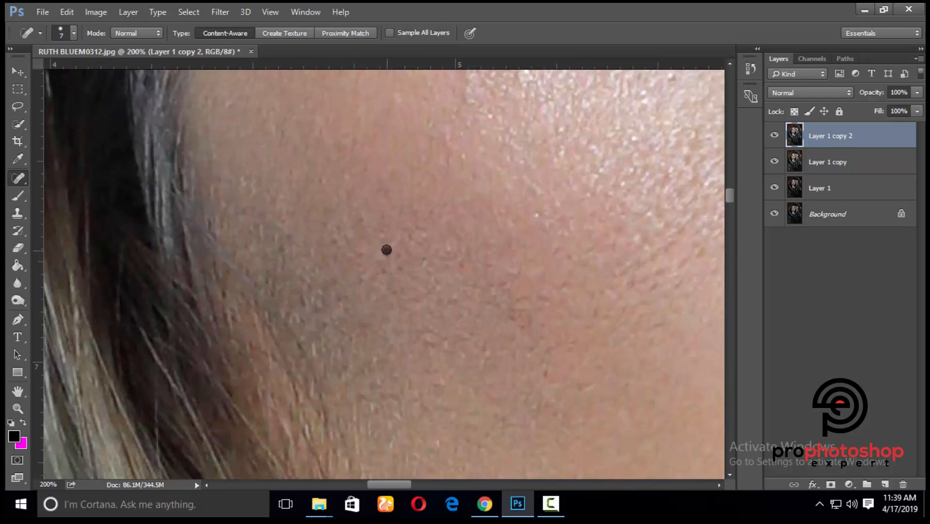
{"action": "scroll", "coordinate": [365, 274], "scroll_direction": "down", "scroll_amount": 2}
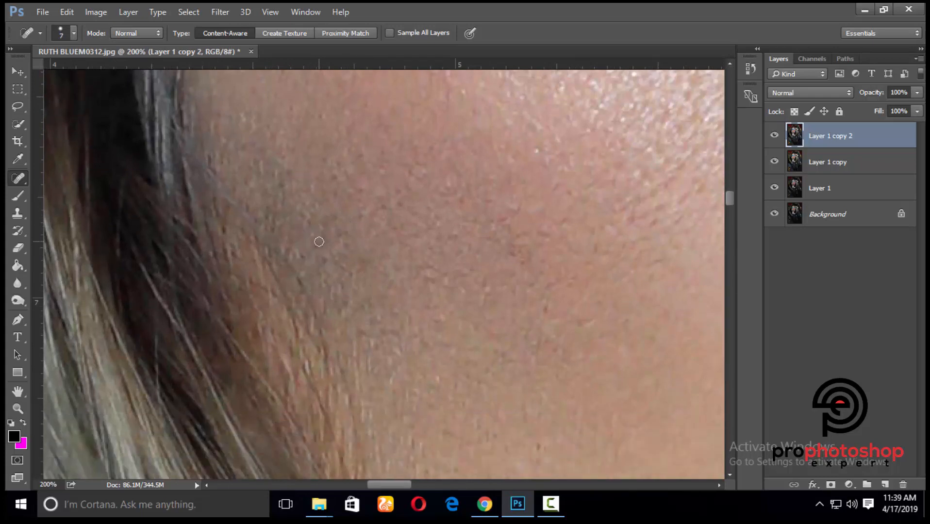
Review the face as a whole and examine the cheek on the earring side for rough skin.
{"action": "key", "text": "ctrl+minus"}
{"action": "key", "text": "ctrl+minus"}
{"action": "key", "text": "ctrl+minus"}
{"action": "key", "text": "ctrl+minus"}
{"action": "key", "text": "ctrl+minus"}
{"action": "key", "text": "ctrl+minus"}
{"action": "key", "text": "ctrl+plus"}
{"action": "key", "text": "ctrl+plus"}
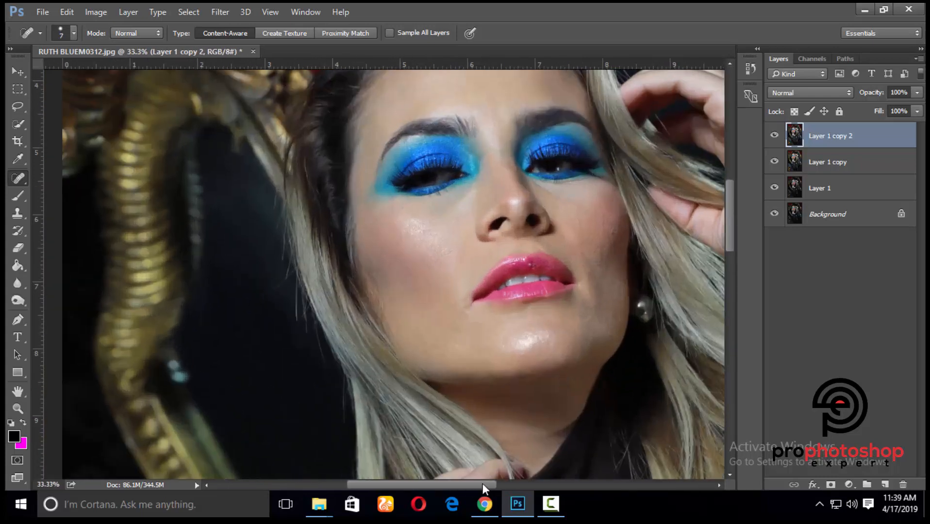
{"action": "key", "text": "ctrl+plus"}
{"action": "key", "text": "ctrl+plus"}
{"action": "key", "text": "ctrl+plus"}
{"action": "key", "text": "bracketright"}
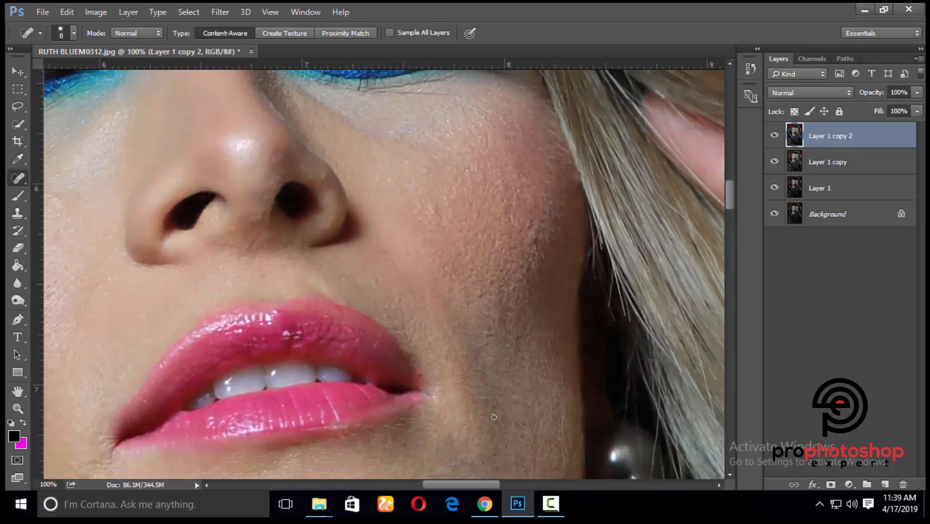
Replace the rough skin on the outer cheek near the hair with smoother nearby skin using the Patch Tool.
{"action": "right_click", "coordinate": [17, 181]}
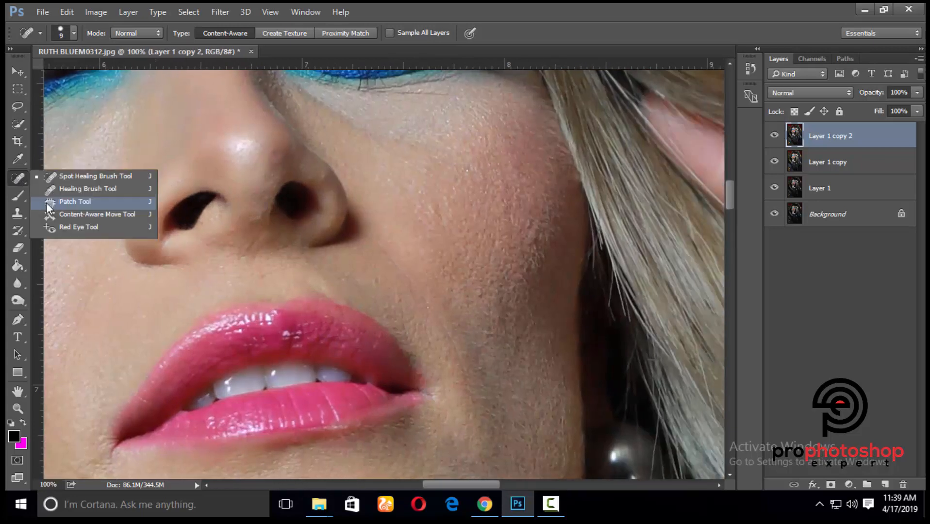
{"action": "left_click", "coordinate": [49, 200]}
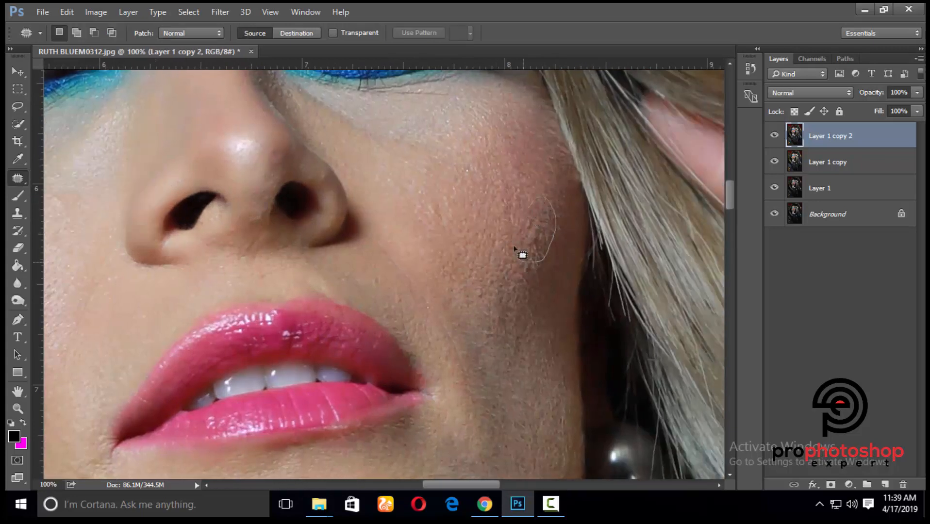
{"action": "left_click_drag", "start_coordinate": [514, 248], "coordinate": [529, 207]}
{"action": "mouse_move", "coordinate": [533, 219]}
{"action": "left_mouse_down"}
{"action": "mouse_move", "coordinate": [535, 193]}
{"action": "mouse_move", "coordinate": [551, 174]}
{"action": "left_mouse_up"}
{"action": "key", "text": "ctrl+d"}
Patch the uneven, darker skin on the lower cheek above the earring with cleaner skin from nearby.
{"action": "scroll", "coordinate": [640, 207], "scroll_direction": "down", "scroll_amount": 2}
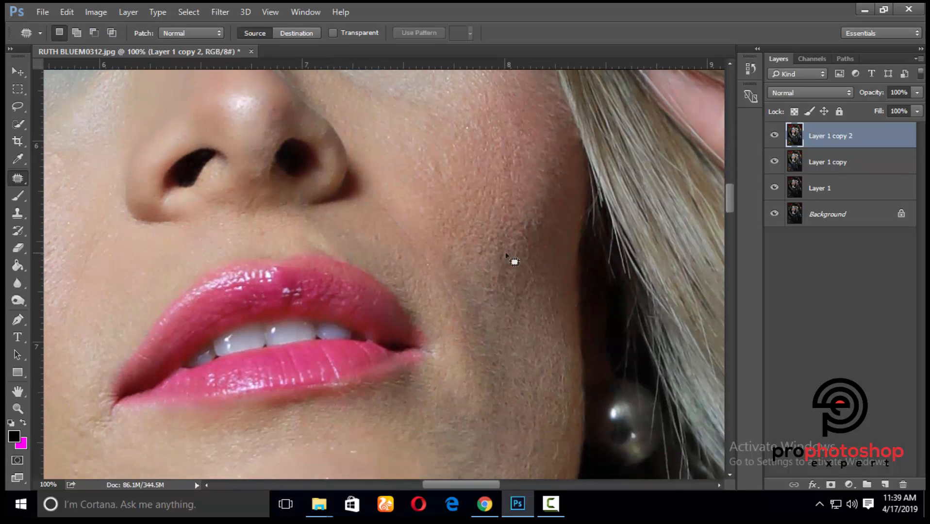
{"action": "mouse_move", "coordinate": [512, 214]}
{"action": "left_mouse_down"}
{"action": "mouse_move", "coordinate": [514, 291]}
{"action": "mouse_move", "coordinate": [503, 297]}
{"action": "mouse_move", "coordinate": [523, 346]}
{"action": "left_mouse_up"}
{"action": "key", "text": "ctrl+d"}
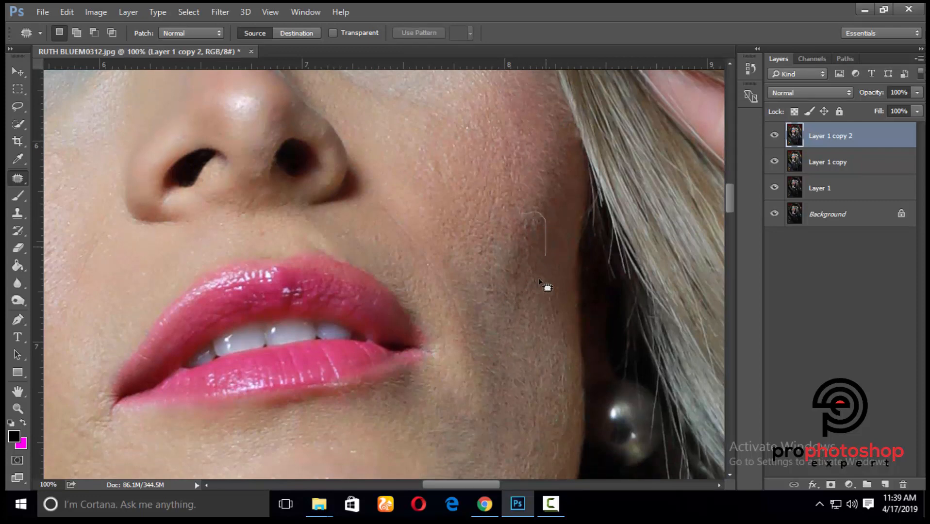
{"action": "left_click_drag", "start_coordinate": [500, 261], "coordinate": [501, 263]}
{"action": "key", "text": "ctrl+d"}
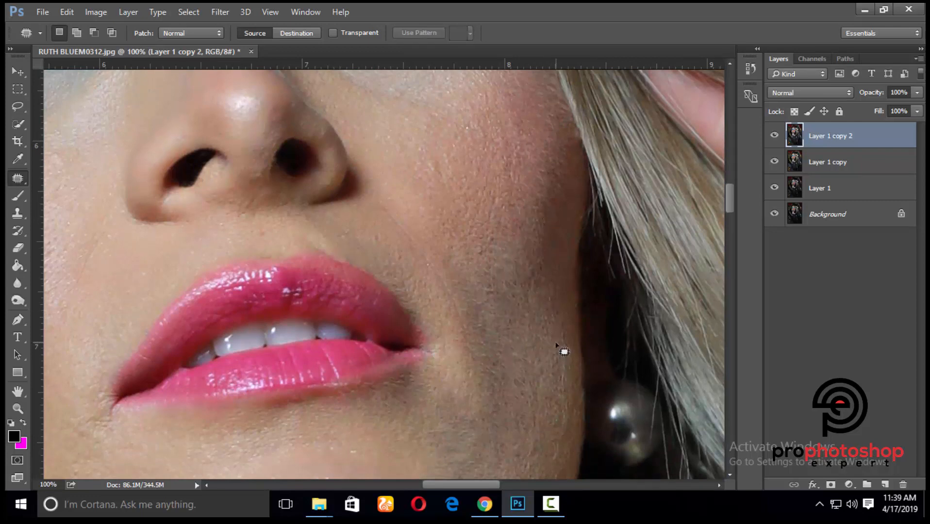
Compare the retouched face with the earlier version by toggling the visibility of Layer 1 copy 2.
{"action": "key", "text": "ctrl+minus"}
{"action": "key", "text": "ctrl+minus"}
{"action": "key", "text": "ctrl+plus"}
{"action": "left_click", "coordinate": [775, 139]}
{"action": "left_click", "coordinate": [775, 139]}
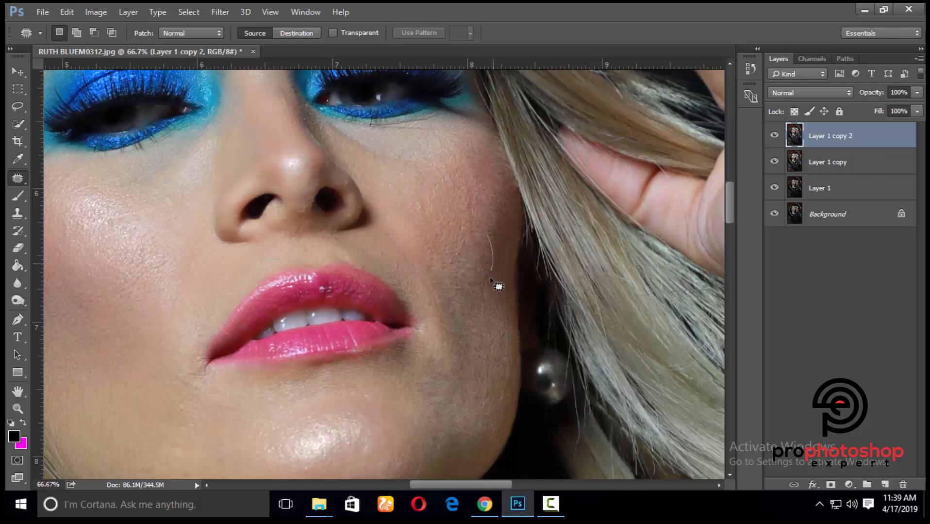
Patch the remaining uneven skin on the cheek between the mouth and the earring, and review the whole face.
{"action": "mouse_move", "coordinate": [469, 301]}
{"action": "left_mouse_down"}
{"action": "mouse_move", "coordinate": [479, 326]}
{"action": "mouse_move", "coordinate": [470, 346]}
{"action": "left_mouse_up"}
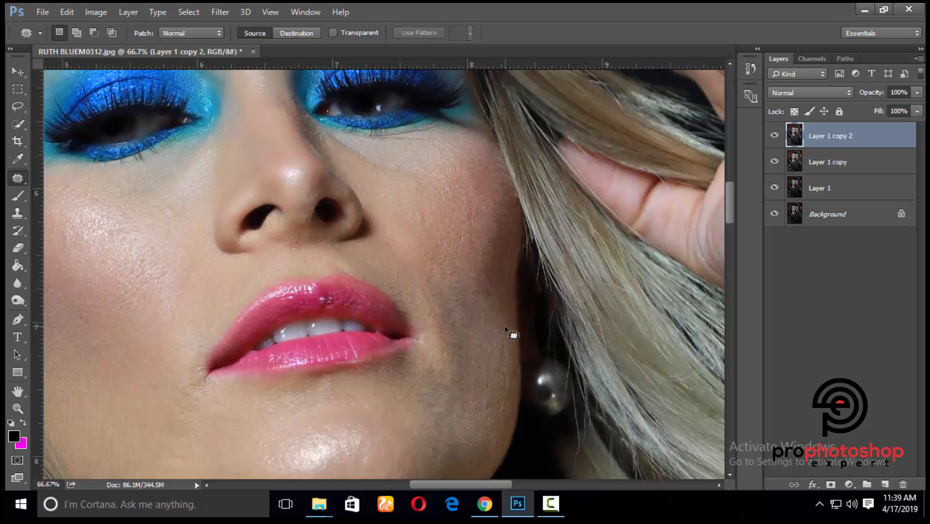
{"action": "scroll", "coordinate": [505, 329], "scroll_direction": "up", "scroll_amount": 2}
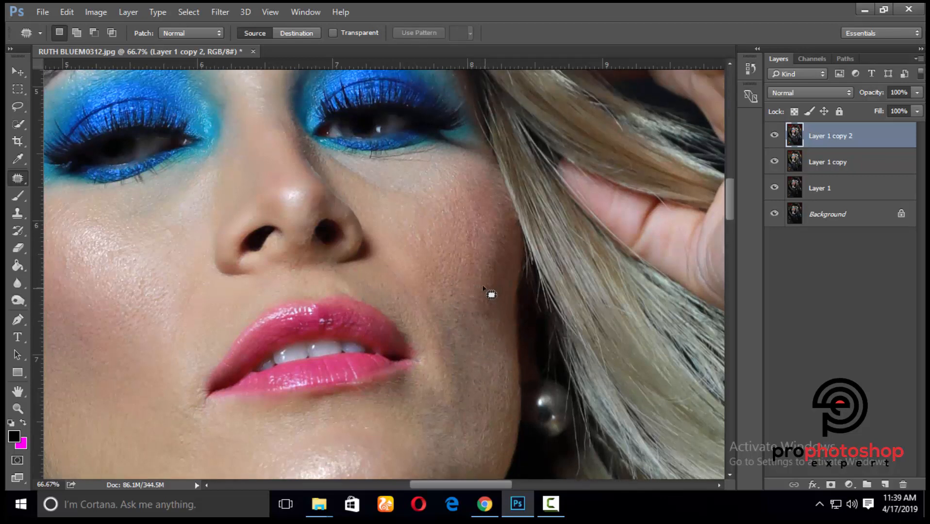
{"action": "left_click_drag", "start_coordinate": [491, 328], "coordinate": [485, 318]}
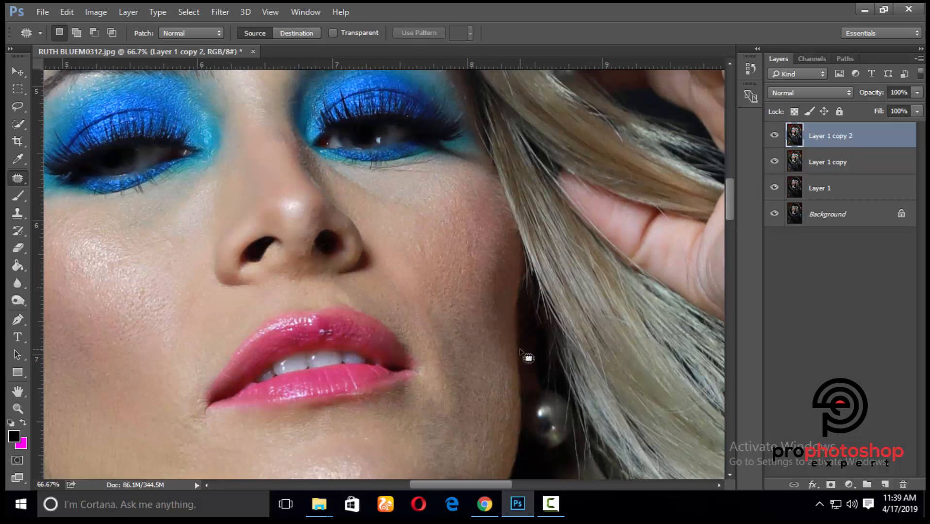
{"action": "scroll", "coordinate": [528, 358], "scroll_direction": "down", "scroll_amount": 4}
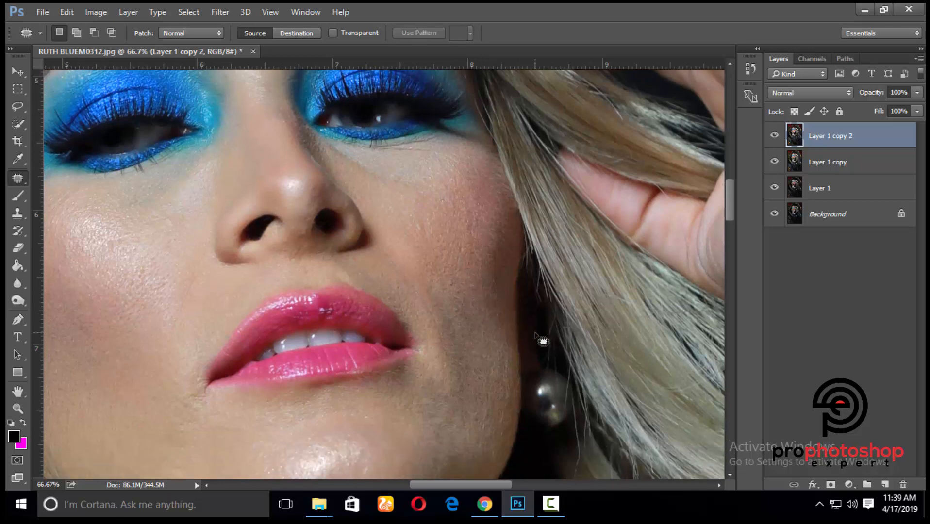
{"action": "scroll", "coordinate": [536, 335], "scroll_direction": "down", "scroll_amount": 1}
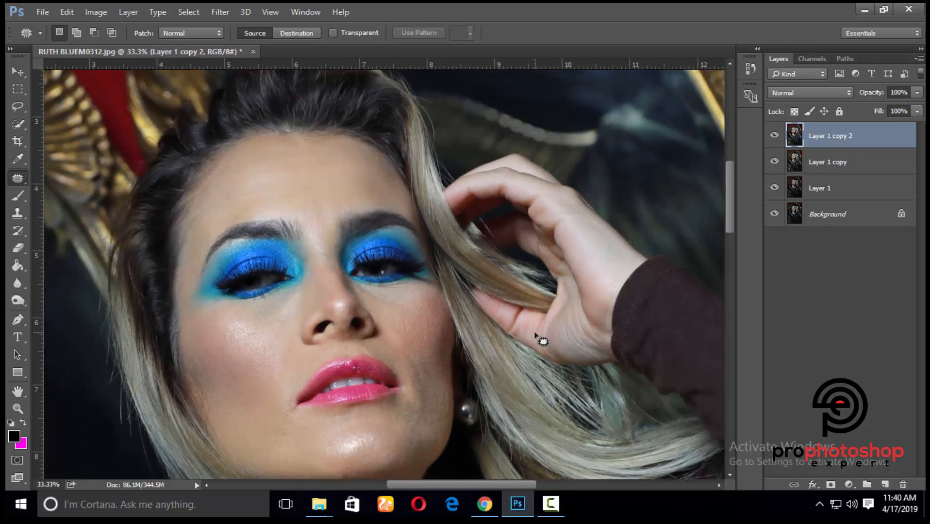
{"action": "scroll", "coordinate": [492, 389], "scroll_direction": "down", "scroll_amount": 2}
{"action": "scroll", "coordinate": [492, 386], "scroll_direction": "up", "scroll_amount": 2}
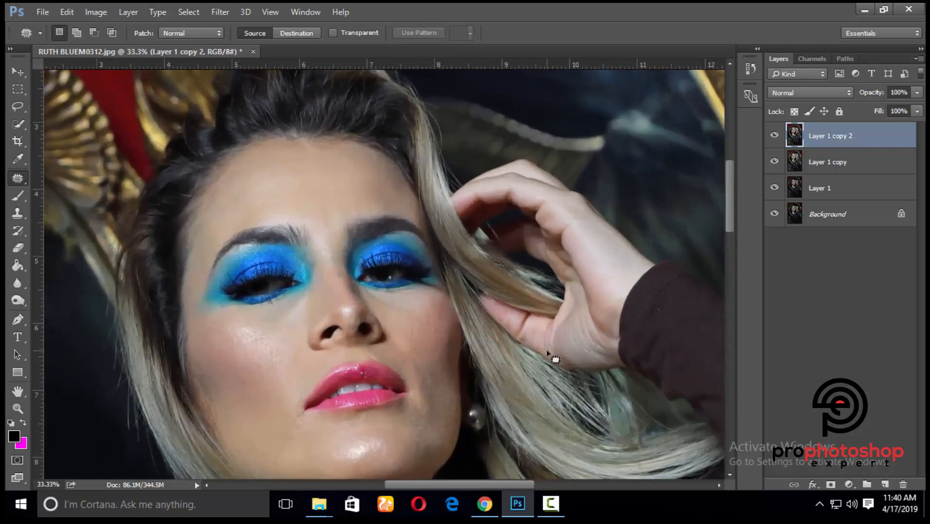
Delete Layer 1 and duplicate Layer 1 copy 2 twice.
{"action": "left_click", "coordinate": [829, 188]}
{"action": "key", "text": "Delete"}
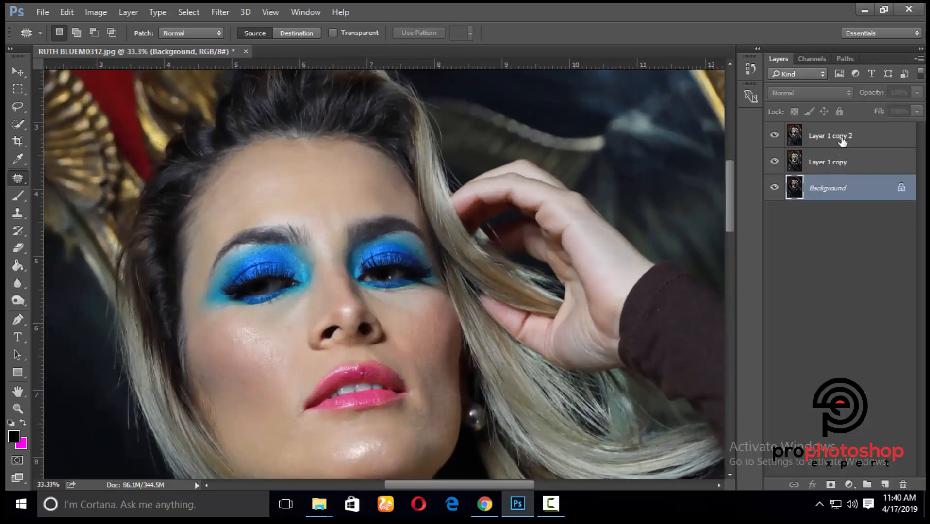
{"action": "left_click", "coordinate": [841, 140]}
{"action": "scroll", "coordinate": [659, 275], "scroll_direction": "up", "scroll_amount": 1}
{"action": "key", "text": "ctrl+j"}
{"action": "key", "text": "ctrl+j"}
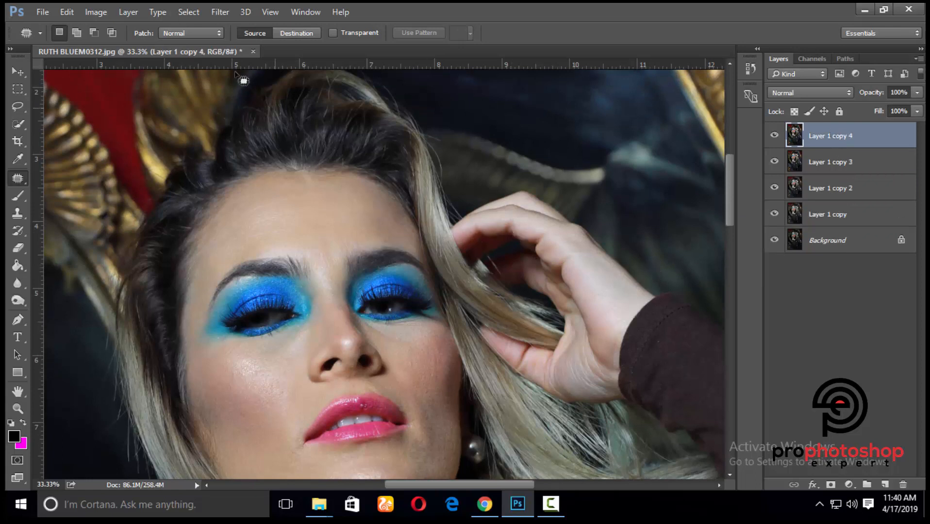
Apply a High Pass filter to Layer 1 copy 4 and set its blend mode to Soft Light.
{"action": "left_click", "coordinate": [220, 13]}
{"action": "mouse_move", "coordinate": [372, 272]}
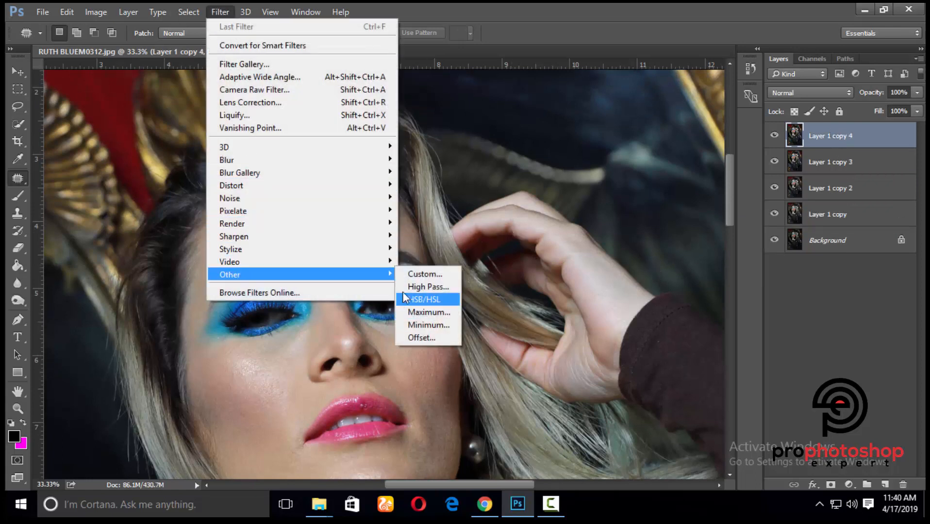
{"action": "left_click", "coordinate": [427, 286]}
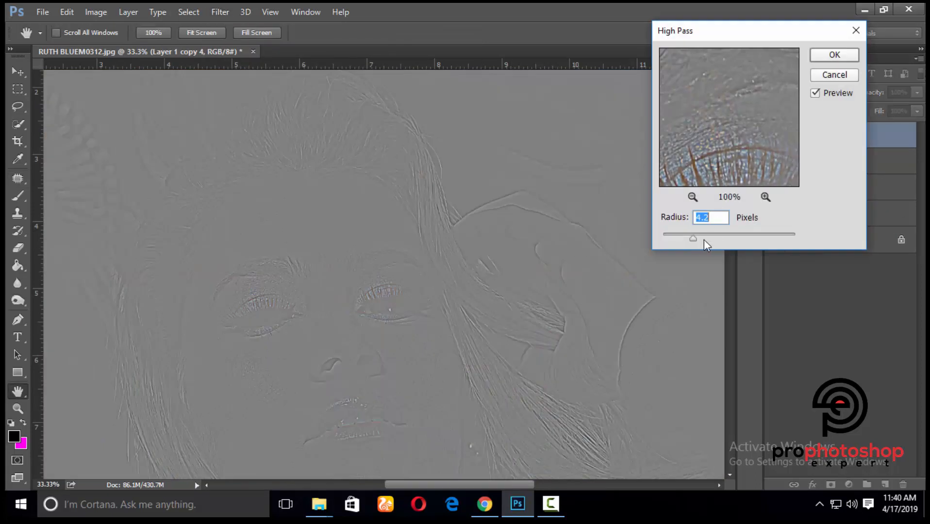
{"action": "left_click", "coordinate": [824, 77]}
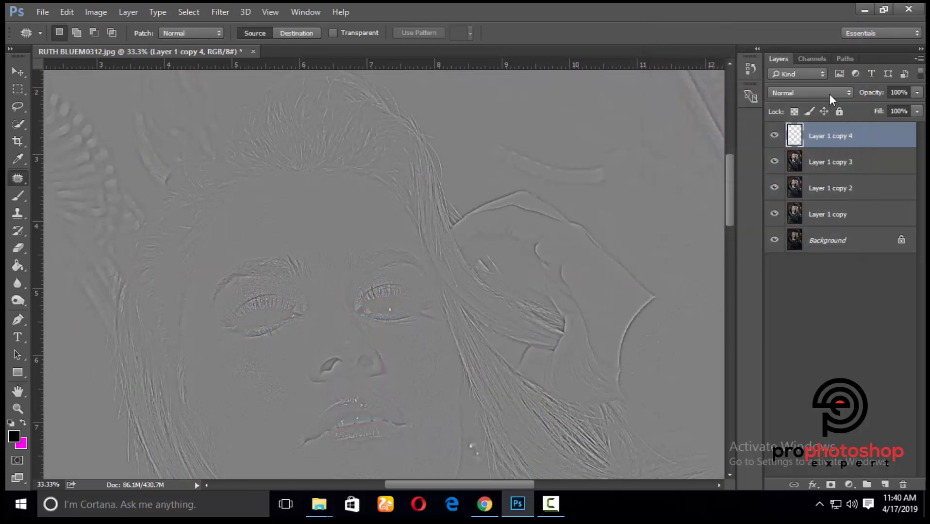
{"action": "left_click", "coordinate": [825, 92]}
{"action": "left_click", "coordinate": [784, 232]}
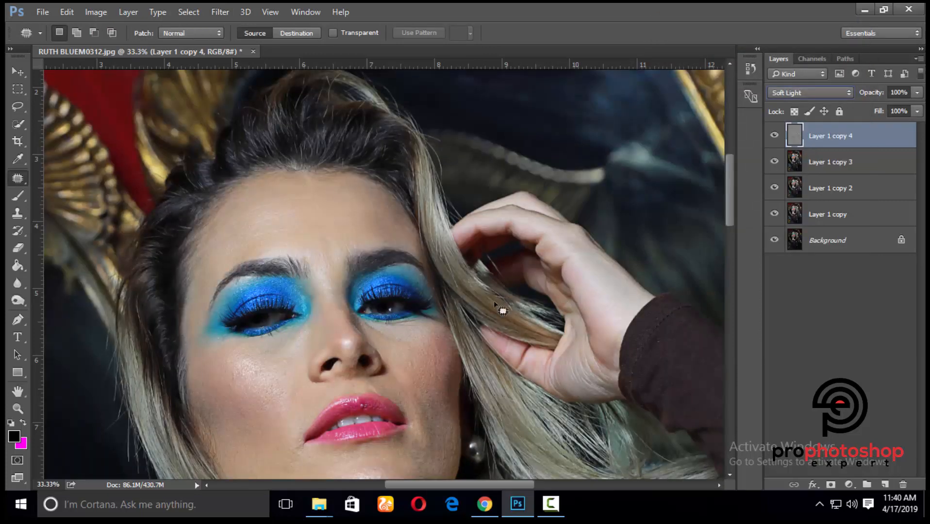
Switch to the Mixer Brush and size its tip to 175 px for the forehead skin.
{"action": "key", "text": "ctrl+minus"}
{"action": "key", "text": "ctrl+minus"}
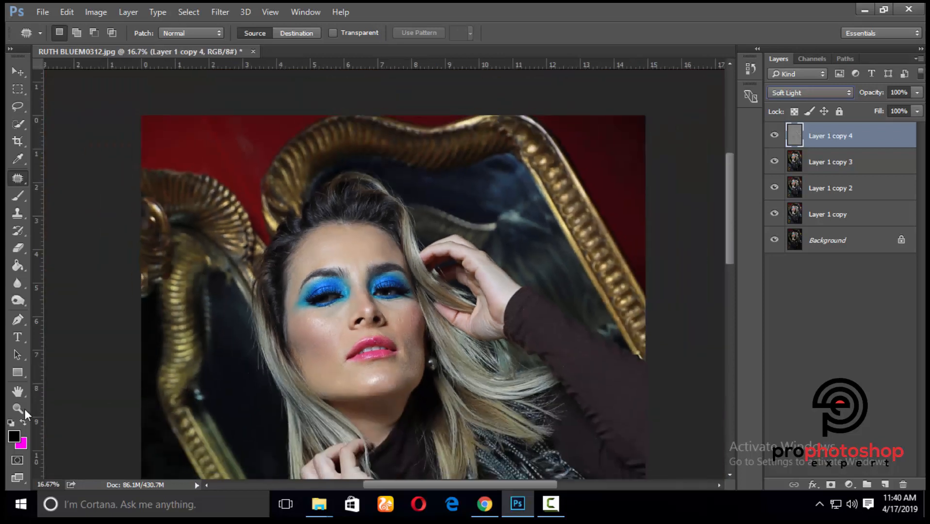
{"action": "left_click", "coordinate": [18, 409]}
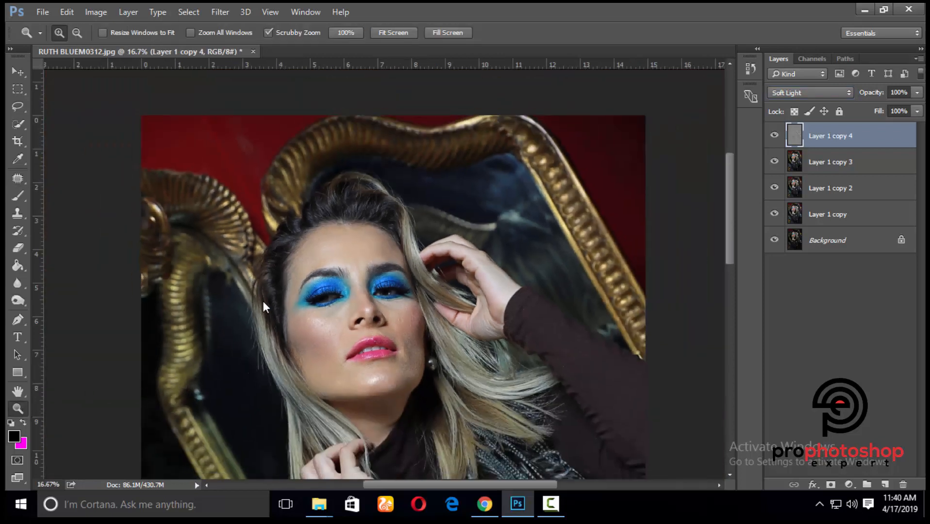
{"action": "left_click_drag", "start_coordinate": [264, 305], "coordinate": [386, 257]}
{"action": "left_click", "coordinate": [386, 257]}
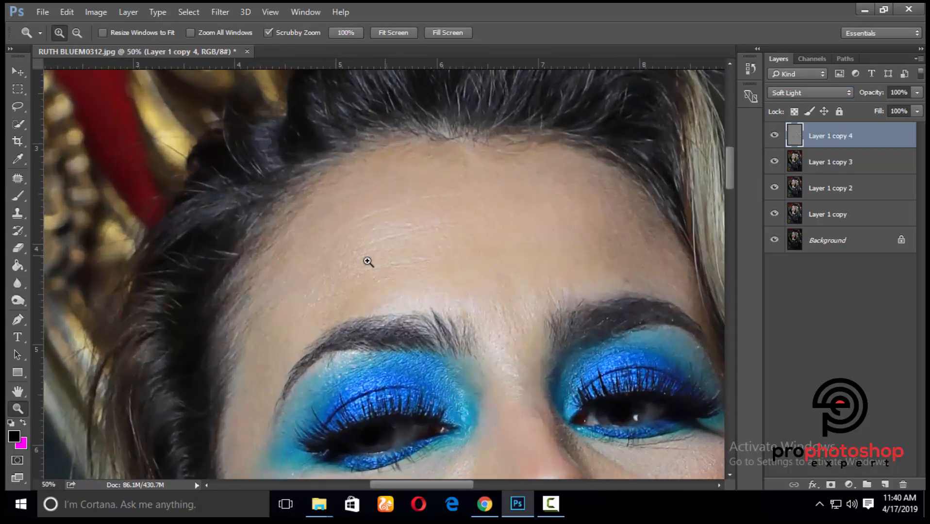
{"action": "left_click", "coordinate": [17, 196]}
{"action": "left_click", "coordinate": [51, 237]}
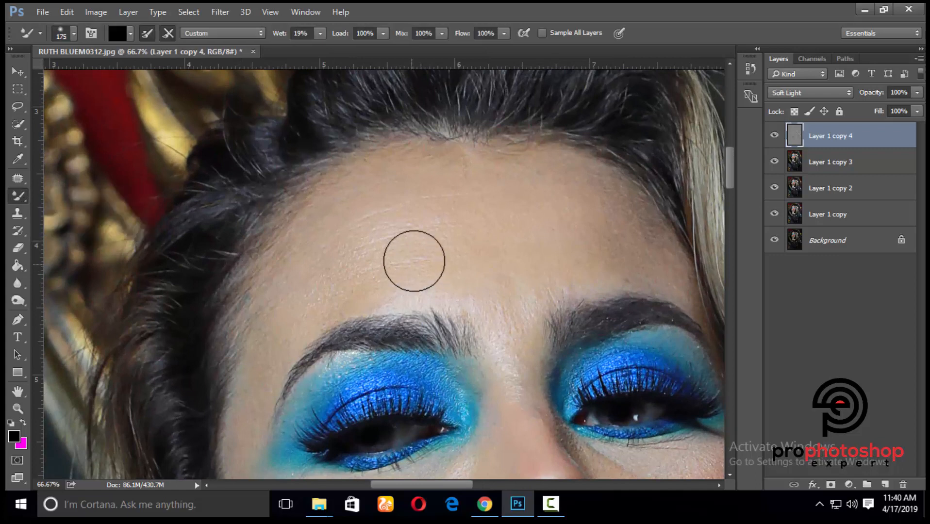
{"action": "key", "text": "ctrl+plus"}
{"action": "key", "text": "ctrl+minus"}
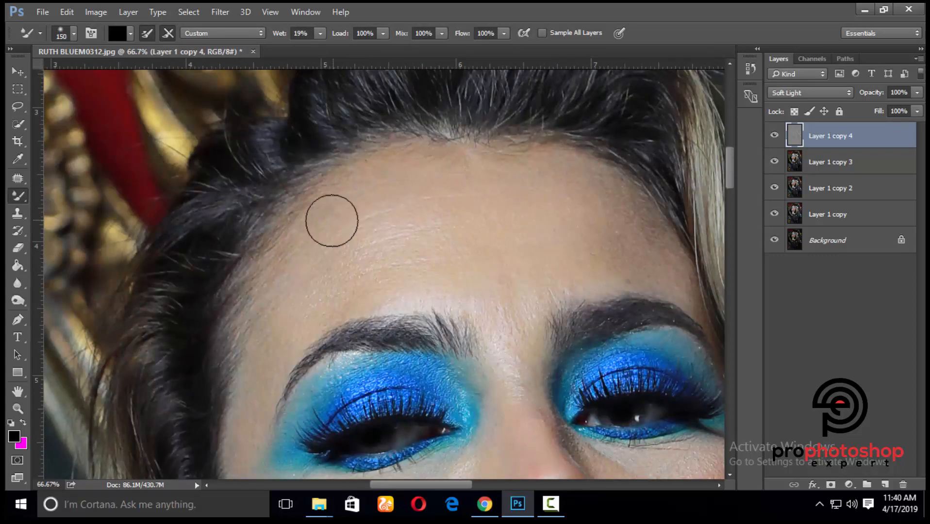
{"action": "scroll", "coordinate": [259, 328], "scroll_direction": "down", "scroll_amount": 1}
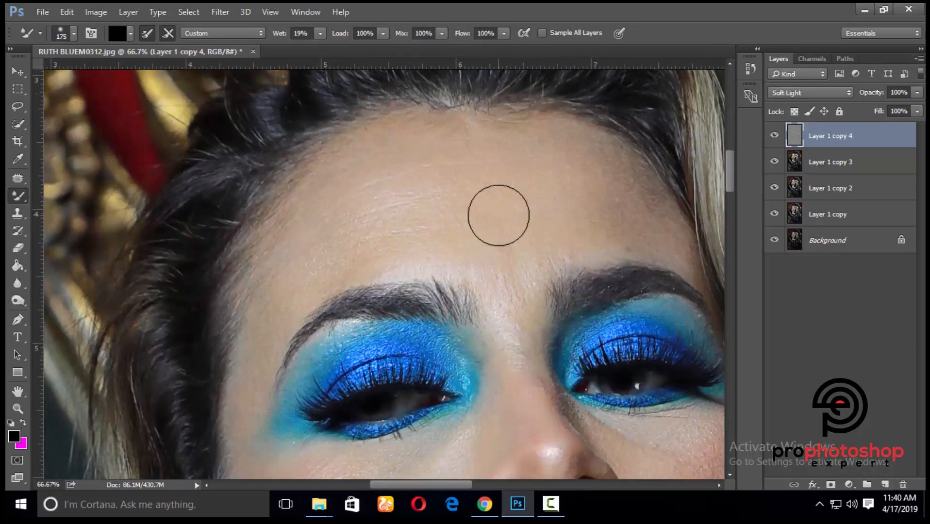
Replace Layer 1 copy 4 with a fresh duplicate of Layer 1 copy 3 and apply a High Pass filter to it.
{"action": "left_click_drag", "start_coordinate": [869, 138], "coordinate": [903, 485]}
{"action": "key", "text": "ctrl+j"}
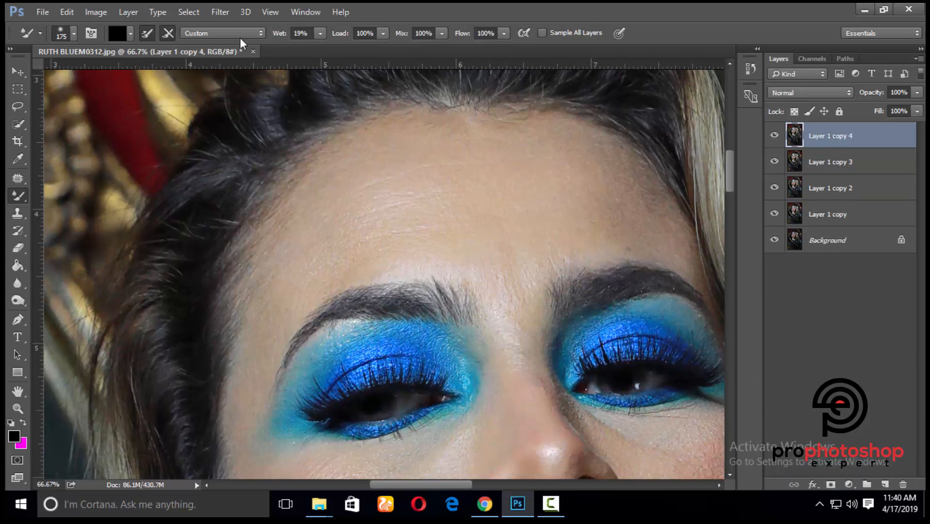
{"action": "left_click", "coordinate": [220, 12]}
{"action": "left_click", "coordinate": [417, 292]}
{"action": "left_click", "coordinate": [835, 54]}
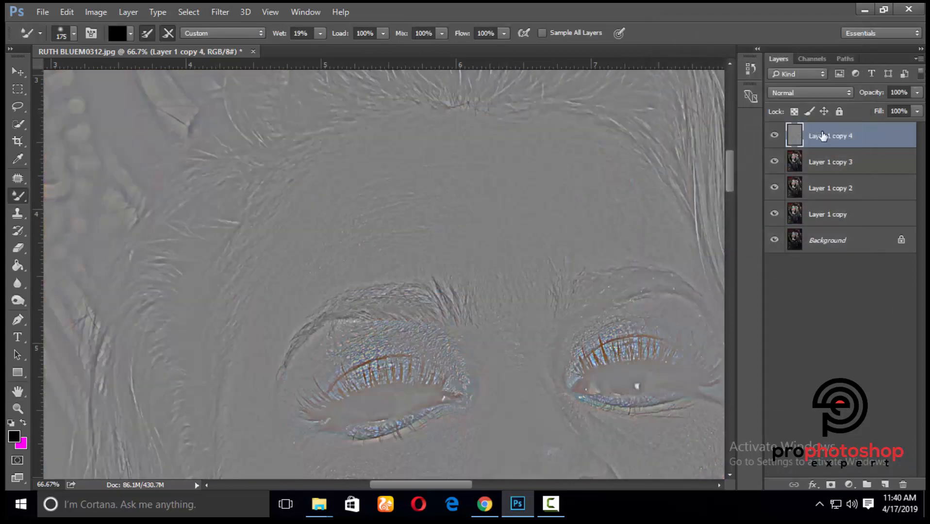
Change the High Pass layer's blend mode so it blends with the image below, and select Layer 1 copy 3.
{"action": "left_click", "coordinate": [823, 97]}
{"action": "left_click", "coordinate": [824, 221]}
{"action": "left_click", "coordinate": [832, 165]}
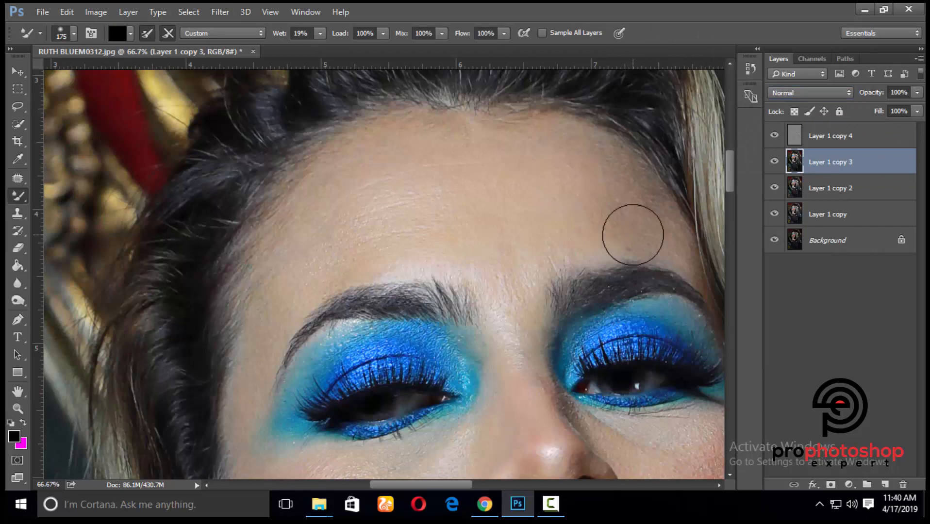
Smooth the forehead and temple skin on Layer 1 copy 3 with the Mixer Brush at 150 to 175 px.
{"action": "scroll", "coordinate": [549, 231], "scroll_direction": "up", "scroll_amount": 1}
{"action": "key", "text": "ctrl+plus"}
{"action": "key", "text": "["}
{"action": "key", "text": "["}
{"action": "scroll", "coordinate": [256, 252], "scroll_direction": "down", "scroll_amount": 1}
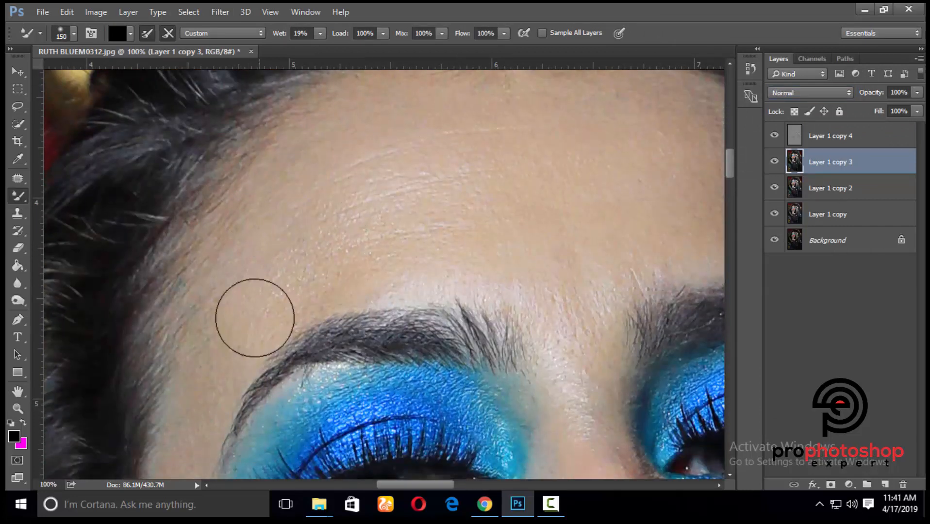
{"action": "key", "text": "bracketright"}
{"action": "key", "text": "ctrl+minus"}
{"action": "scroll", "coordinate": [517, 156], "scroll_direction": "down", "scroll_amount": 1}
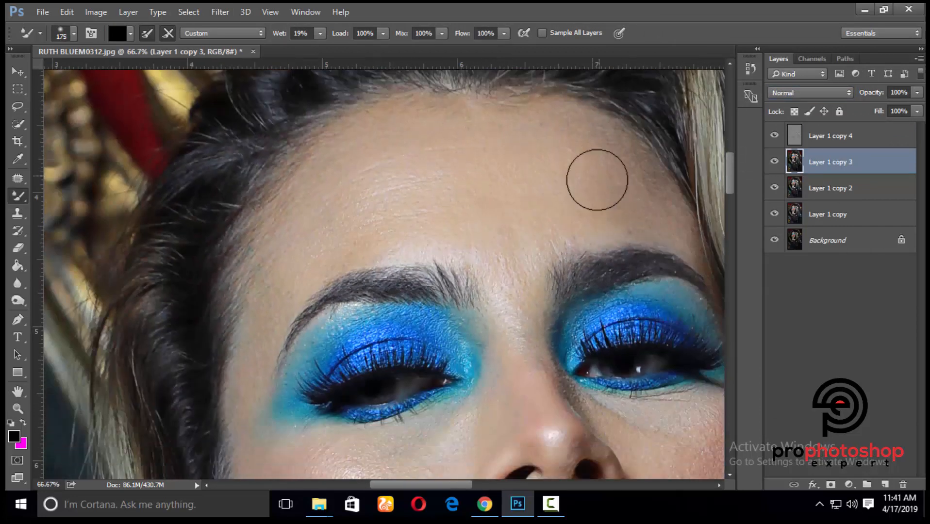
Blend the skin along the hairline and brow end nearest the raised hand with an 80 to 100 px Mixer Brush.
{"action": "key", "text": "bracketleft"}
{"action": "key", "text": "bracketleft"}
{"action": "key", "text": "bracketright"}
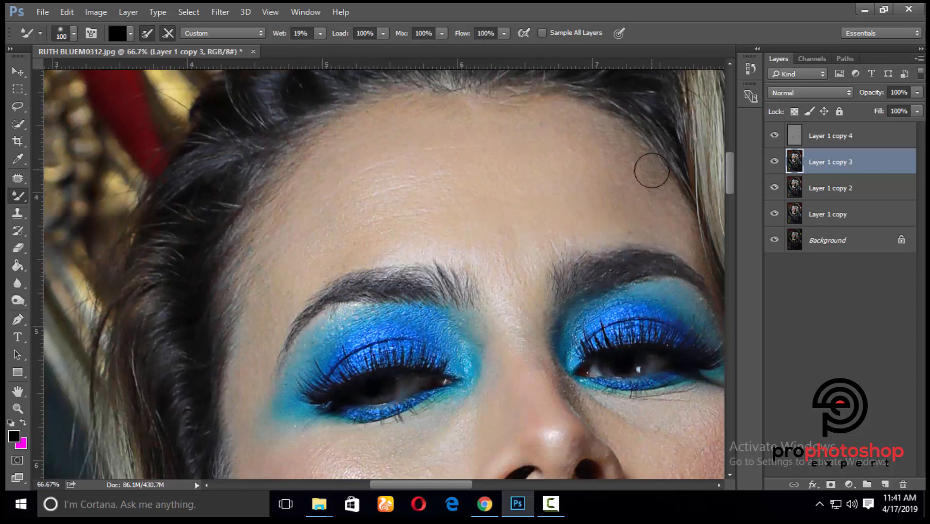
{"action": "scroll", "coordinate": [656, 187], "scroll_direction": "down", "scroll_amount": 1}
{"action": "key", "text": "bracketleft"}
{"action": "key", "text": "bracketleft"}
{"action": "key", "text": "bracketleft"}
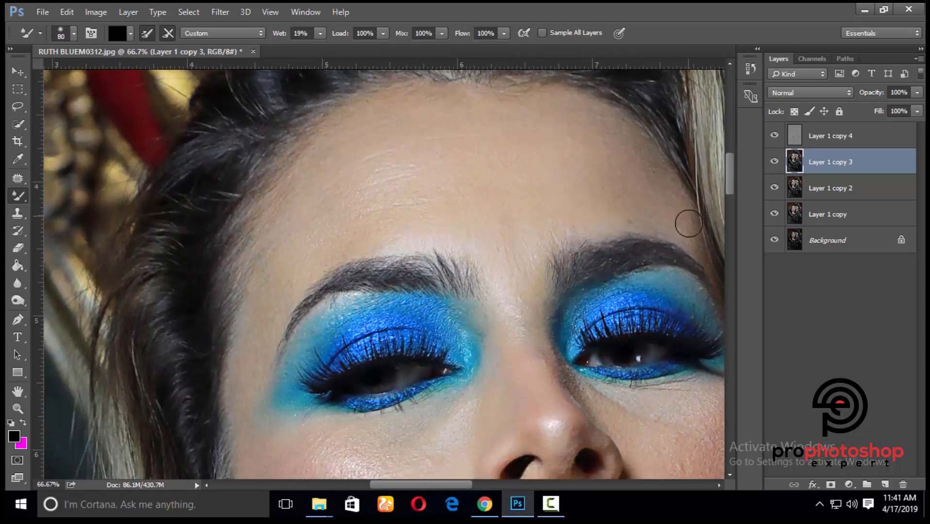
{"action": "key", "text": "bracketright"}
Smooth the temple away from the hand and the fine lines across the forehead with a 100 to 150 px Mixer Brush.
{"action": "scroll", "coordinate": [510, 197], "scroll_direction": "up", "scroll_amount": 3}
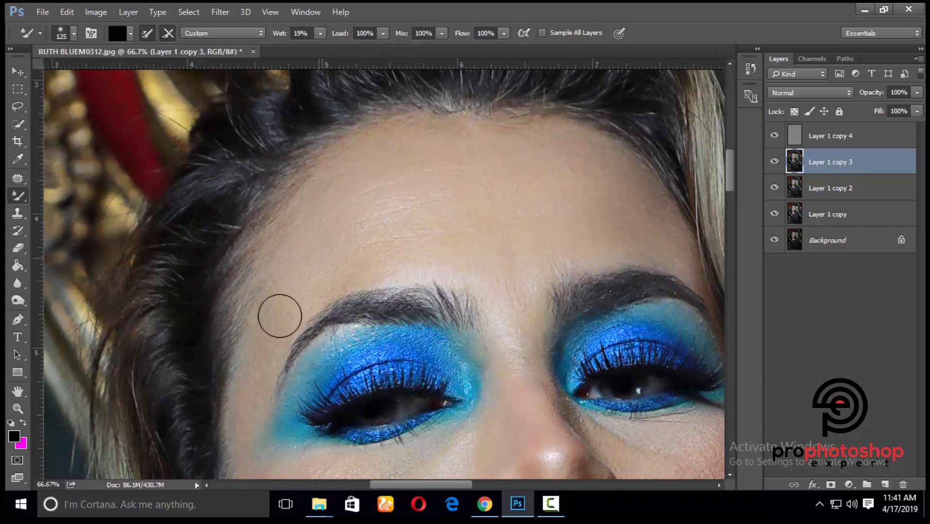
{"action": "key", "text": "bracketleft"}
{"action": "key", "text": "bracketleft"}
{"action": "scroll", "coordinate": [270, 320], "scroll_direction": "down", "scroll_amount": 3}
{"action": "scroll", "coordinate": [260, 325], "scroll_direction": "up", "scroll_amount": 3}
{"action": "key", "text": "bracketright"}
{"action": "key", "text": "bracketright"}
{"action": "key", "text": "bracketright"}
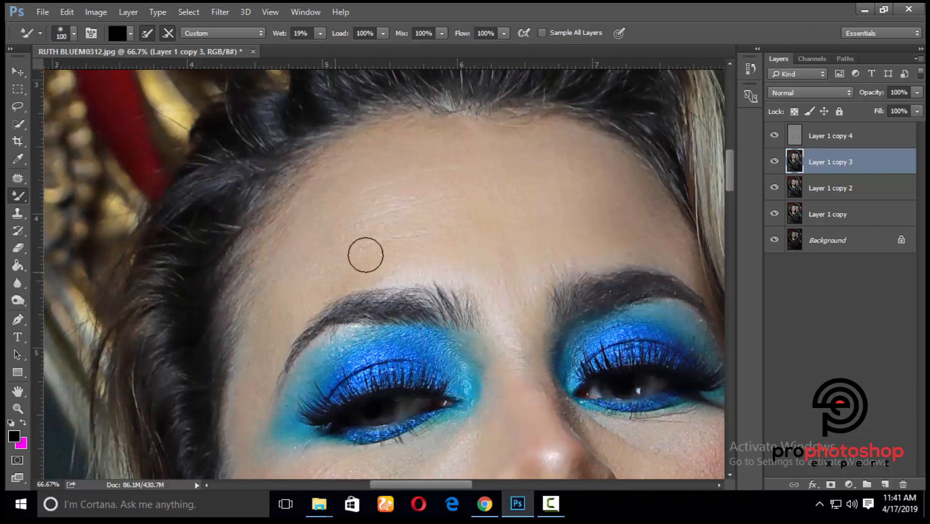
{"action": "key", "text": "bracketleft"}
{"action": "key", "text": "bracketright"}
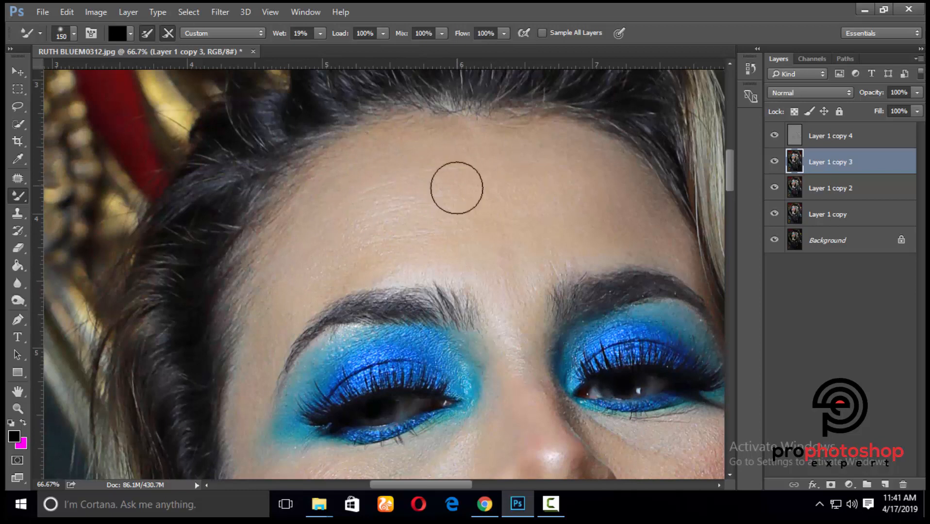
{"action": "key", "text": "bracketright"}
Smooth the skin between the eyebrows and down the nose bridge with a 60 px Mixer Brush.
{"action": "scroll", "coordinate": [486, 259], "scroll_direction": "down", "scroll_amount": 3}
{"action": "key", "text": "bracketleft"}
{"action": "key", "text": "bracketleft"}
{"action": "key", "text": "bracketleft"}
{"action": "key", "text": "bracketleft"}
{"action": "key", "text": "bracketleft"}
{"action": "key", "text": "bracketleft"}
{"action": "scroll", "coordinate": [542, 302], "scroll_direction": "down", "scroll_amount": 5}
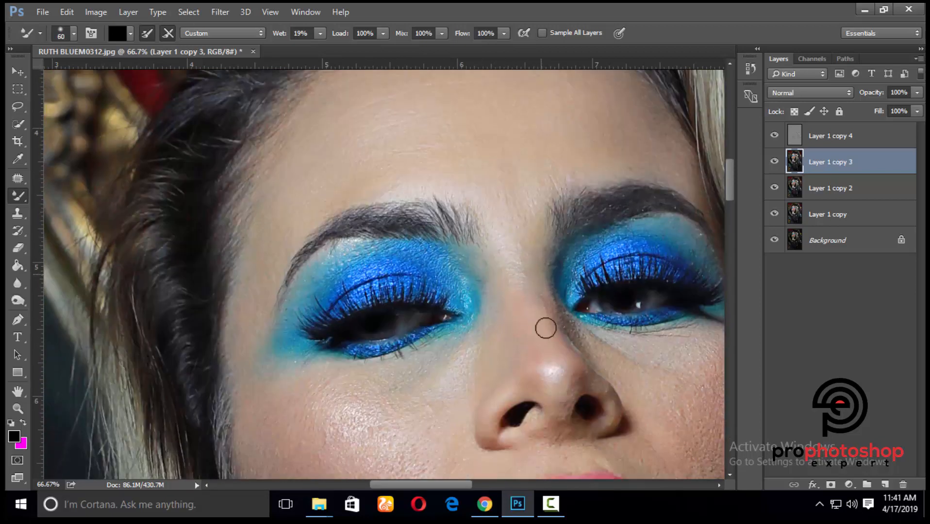
Smooth the skin beneath the eye on the lit cheek with a 125 px Mixer Brush.
{"action": "scroll", "coordinate": [544, 296], "scroll_direction": "down", "scroll_amount": 8}
{"action": "key", "text": "bracketright"}
{"action": "key", "text": "bracketright"}
{"action": "key", "text": "bracketright"}
{"action": "key", "text": "bracketright"}
{"action": "key", "text": "bracketright"}
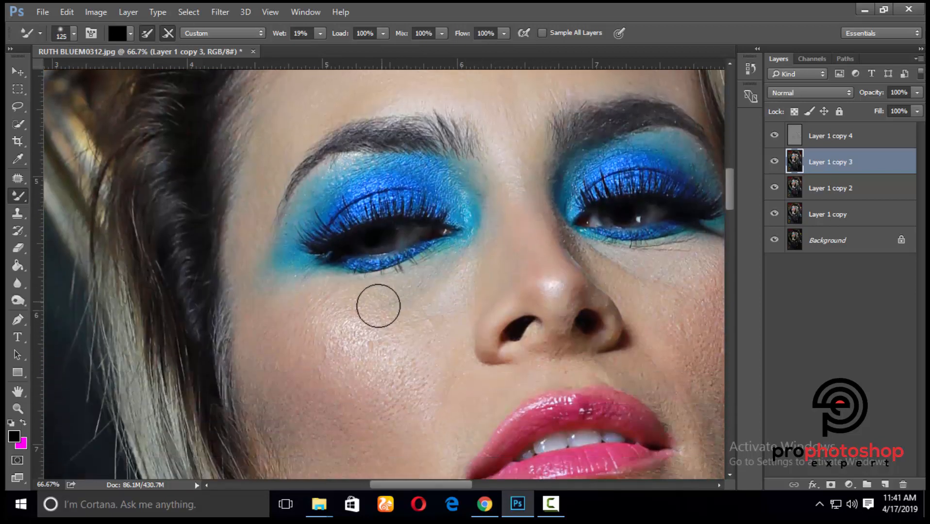
{"action": "scroll", "coordinate": [378, 306], "scroll_direction": "down", "scroll_amount": 4}
Blend the remaining lines on the forehead above both eyebrows with the 125 px Mixer Brush.
{"action": "scroll", "coordinate": [297, 297], "scroll_direction": "up", "scroll_amount": 13}
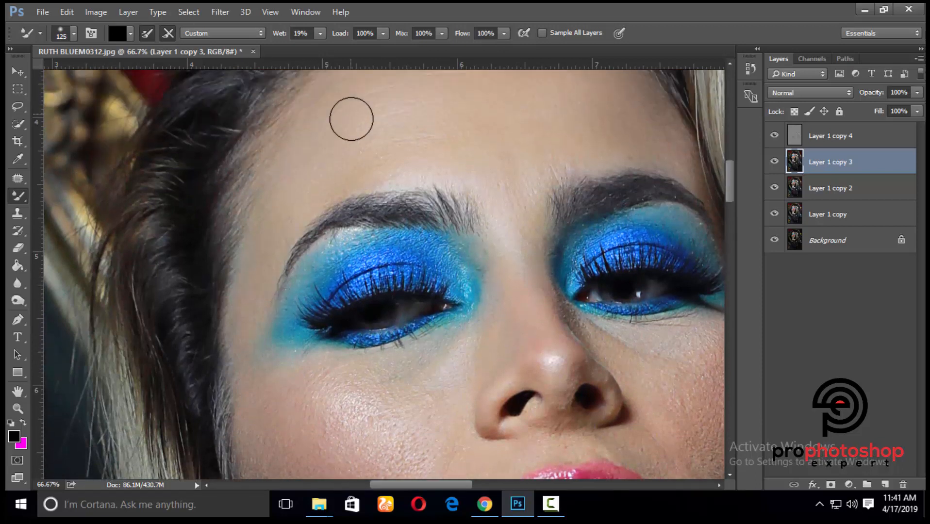
{"action": "scroll", "coordinate": [330, 194], "scroll_direction": "up", "scroll_amount": 1}
{"action": "scroll", "coordinate": [469, 177], "scroll_direction": "up", "scroll_amount": 4}
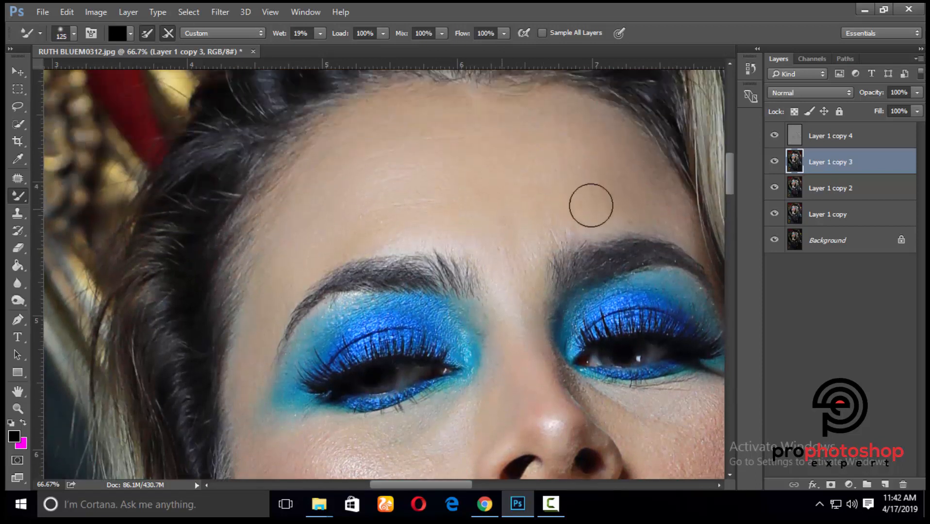
Smooth the textured highlight and blush on the lit cheek with a 150 to 175 px Mixer Brush.
{"action": "key", "text": "ctrl+minus"}
{"action": "key", "text": "bracketright"}
{"action": "key", "text": "bracketright"}
{"action": "scroll", "coordinate": [478, 193], "scroll_direction": "down", "scroll_amount": 10}
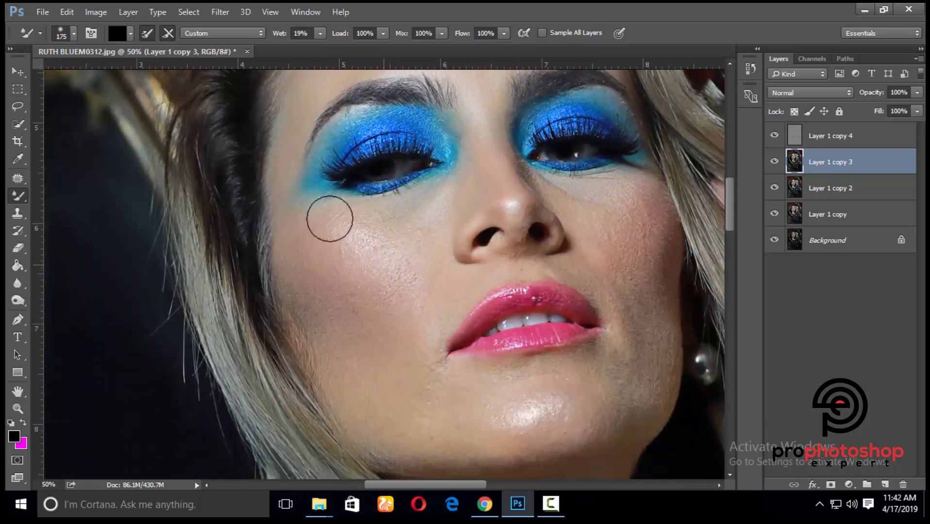
{"action": "key", "text": "bracketleft"}
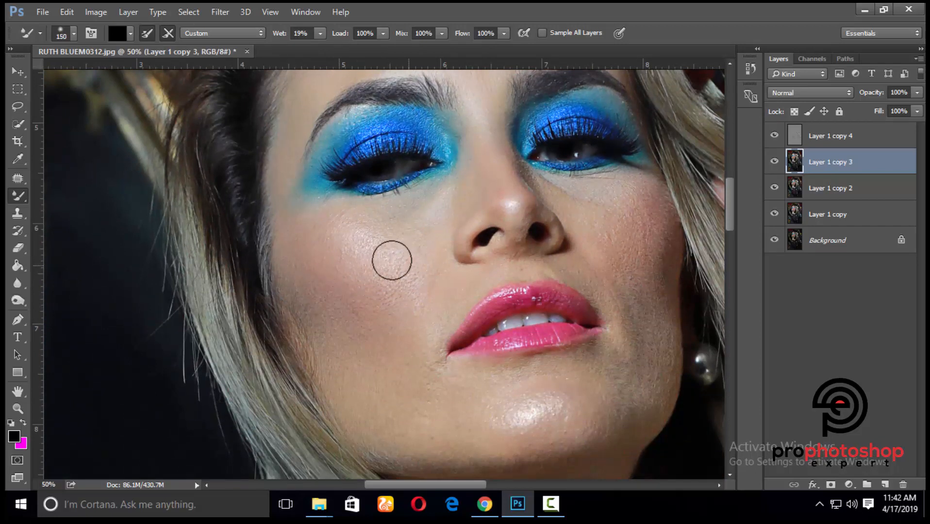
{"action": "scroll", "coordinate": [369, 247], "scroll_direction": "down", "scroll_amount": 3}
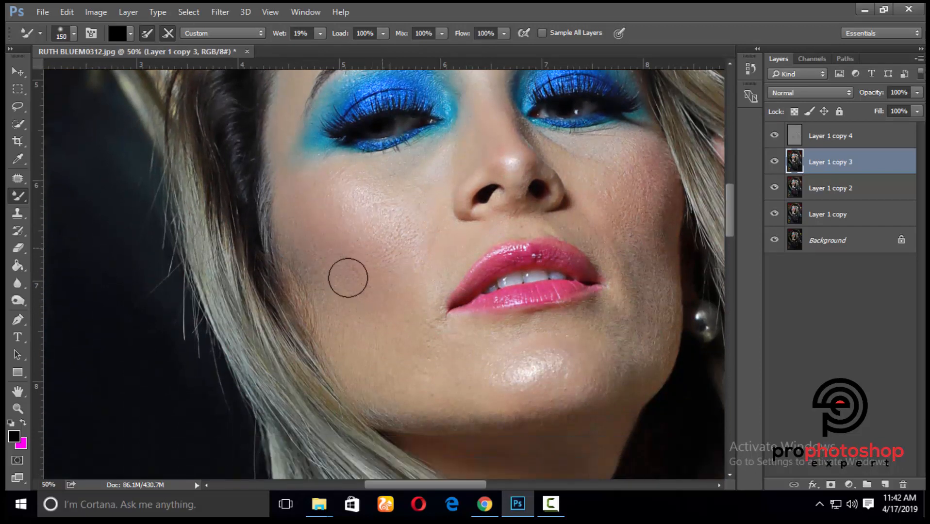
Smooth the lower cheek and jawline beside the hair with a 150 px Mixer Brush.
{"action": "scroll", "coordinate": [348, 278], "scroll_direction": "down", "scroll_amount": 3}
{"action": "key", "text": "bracketleft"}
{"action": "key", "text": "bracketleft"}
{"action": "key", "text": "bracketright"}
{"action": "key", "text": "bracketright"}
{"action": "key", "text": "bracketright"}
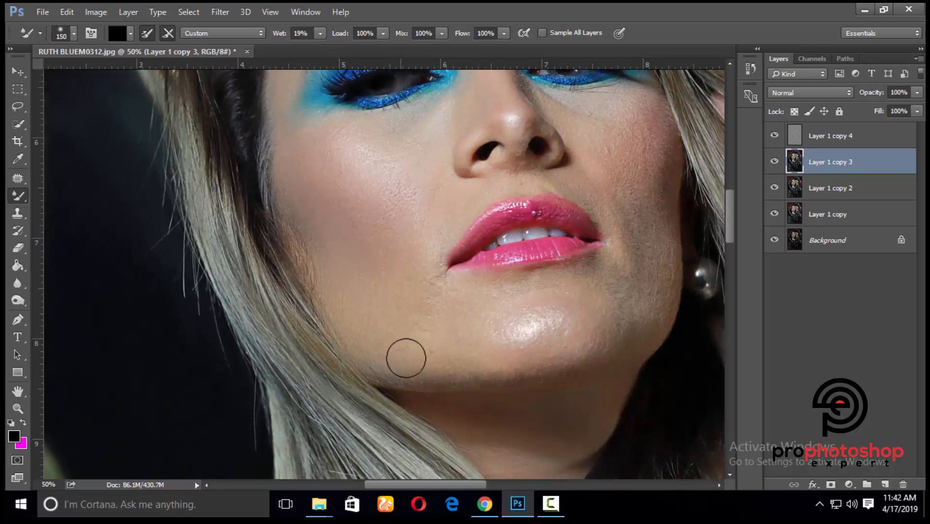
Smooth the skin between the nose and mouth corner and over the chin with a 100 to 125 px Mixer Brush.
{"action": "scroll", "coordinate": [405, 356], "scroll_direction": "up", "scroll_amount": 3}
{"action": "key", "text": "bracketleft"}
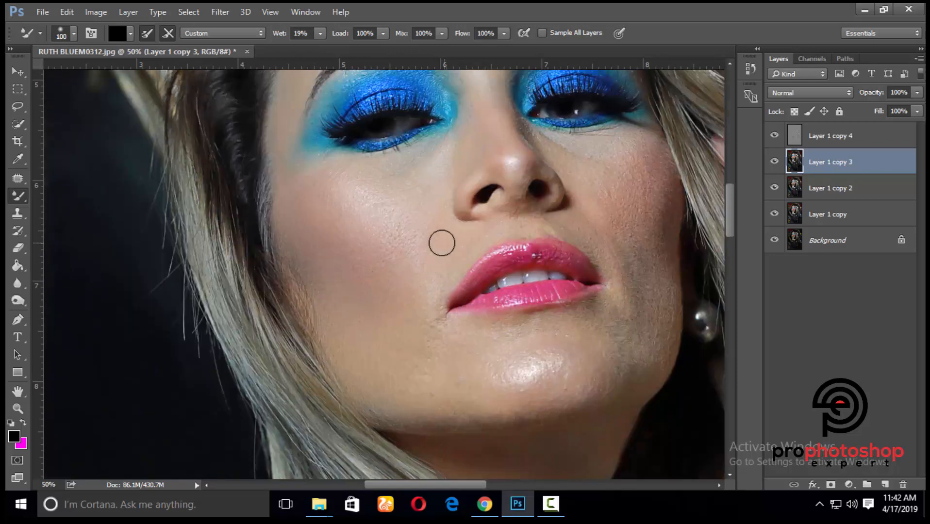
{"action": "scroll", "coordinate": [441, 243], "scroll_direction": "down", "scroll_amount": 3}
{"action": "scroll", "coordinate": [440, 211], "scroll_direction": "down", "scroll_amount": 3}
{"action": "key", "text": "bracketleft"}
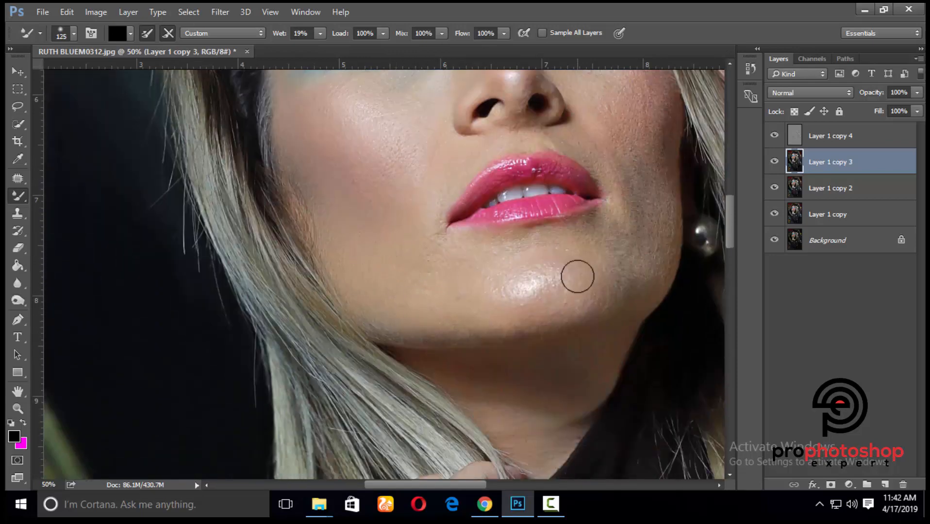
Blend the uneven skin on the cheek between the mouth and the earring with a 150 px Mixer Brush.
{"action": "scroll", "coordinate": [597, 248], "scroll_direction": "up", "scroll_amount": 2}
{"action": "scroll", "coordinate": [651, 218], "scroll_direction": "up", "scroll_amount": 2}
{"action": "key", "text": "bracketright"}
{"action": "scroll", "coordinate": [657, 252], "scroll_direction": "up", "scroll_amount": 2}
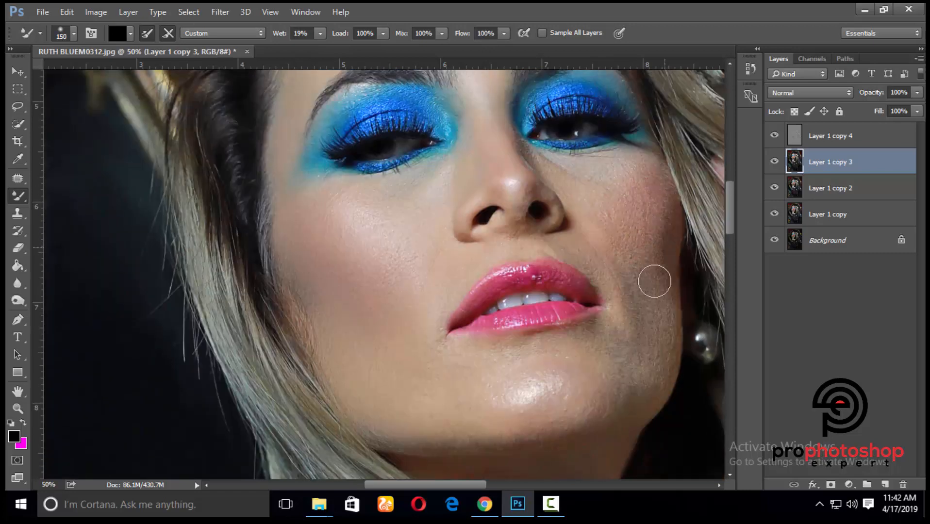
Refine the lit cheek from below the outer eye corner to the hair edge with a 100 to 125 px Mixer Brush.
{"action": "key", "text": "ctrl+minus"}
{"action": "scroll", "coordinate": [663, 281], "scroll_direction": "up", "scroll_amount": 1}
{"action": "key", "text": "ctrl+plus"}
{"action": "key", "text": "ctrl+plus"}
{"action": "scroll", "coordinate": [390, 257], "scroll_direction": "down", "scroll_amount": 1}
{"action": "key", "text": "bracketright"}
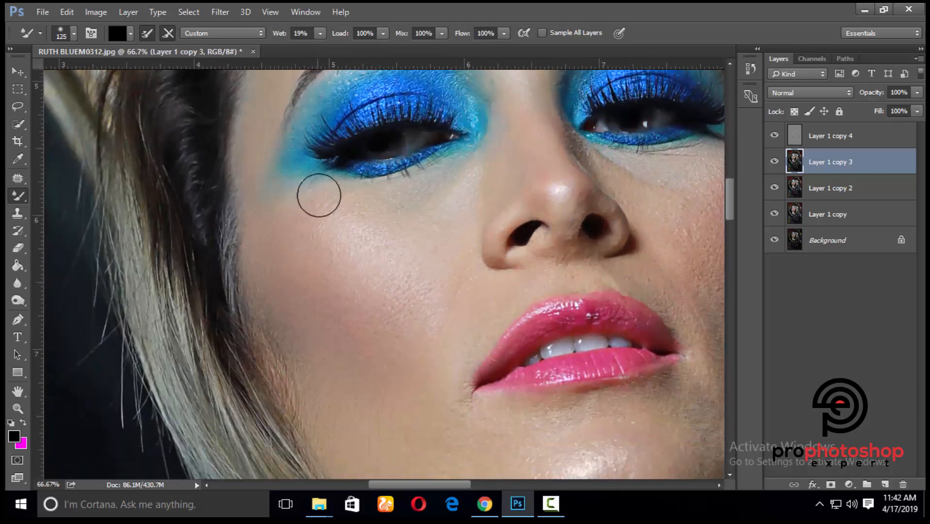
{"action": "scroll", "coordinate": [284, 306], "scroll_direction": "down", "scroll_amount": 2}
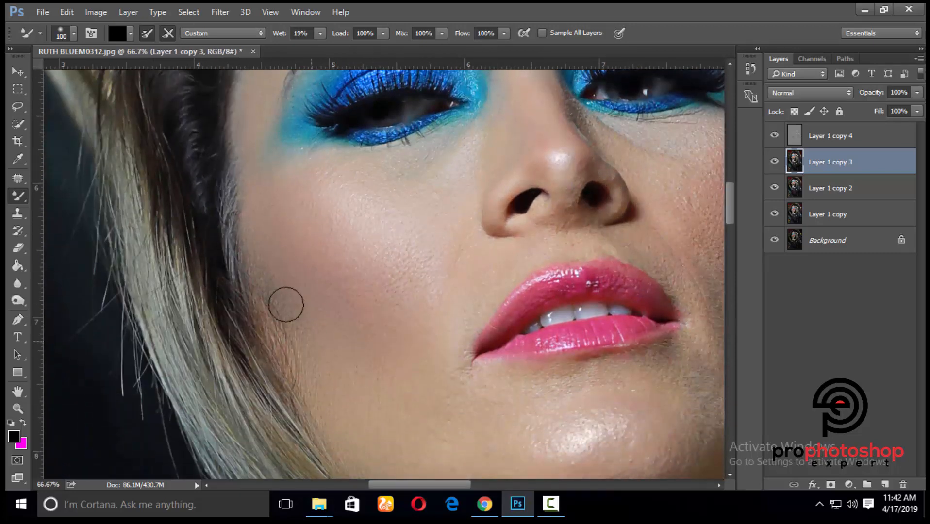
{"action": "key", "text": "bracketright"}
Smooth the skin beside the nose and above the upper lip, reducing the Mixer Brush from 100 to 50 px.
{"action": "scroll", "coordinate": [398, 233], "scroll_direction": "up", "scroll_amount": 2}
{"action": "key", "text": "bracketleft"}
{"action": "key", "text": "bracketleft"}
{"action": "key", "text": "bracketleft"}
{"action": "key", "text": "bracketleft"}
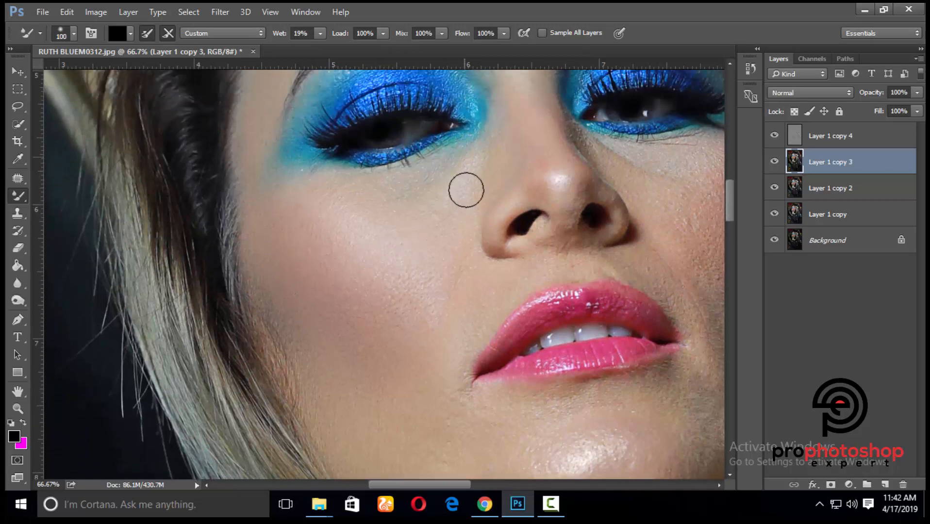
{"action": "scroll", "coordinate": [466, 268], "scroll_direction": "down", "scroll_amount": 1}
{"action": "scroll", "coordinate": [500, 249], "scroll_direction": "down", "scroll_amount": 1}
{"action": "key", "text": "bracketright"}
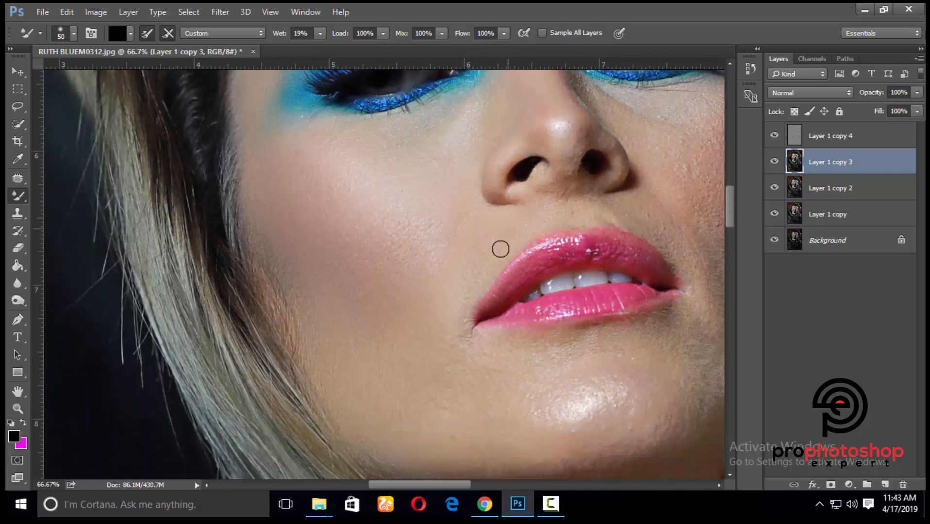
Even out the remaining texture in the lit cheek's highlight with a 125 to 150 px Mixer Brush.
{"action": "scroll", "coordinate": [468, 274], "scroll_direction": "up", "scroll_amount": 1}
{"action": "key", "text": "bracketright"}
{"action": "key", "text": "bracketright"}
{"action": "key", "text": "bracketright"}
{"action": "key", "text": "bracketright"}
{"action": "key", "text": "bracketright"}
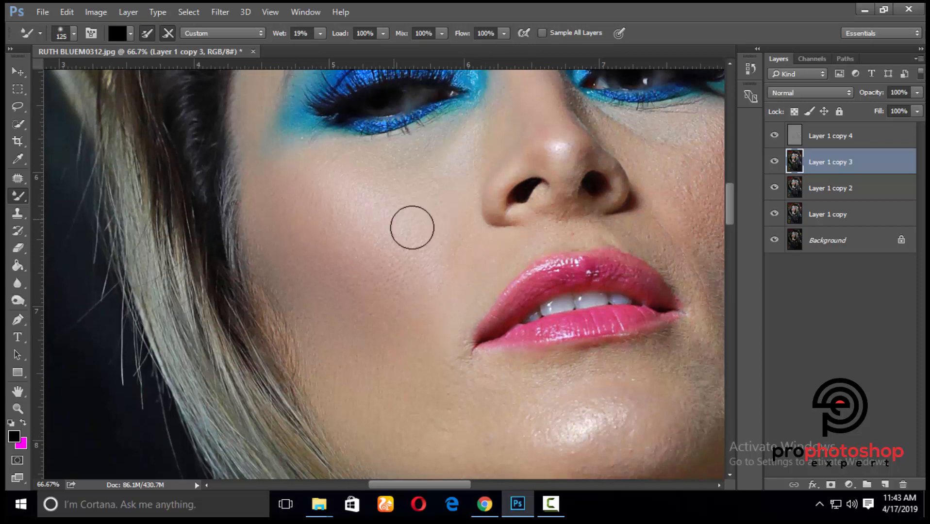
{"action": "scroll", "coordinate": [432, 233], "scroll_direction": "up", "scroll_amount": 2}
{"action": "key", "text": "bracketleft"}
{"action": "key", "text": "bracketleft"}
{"action": "key", "text": "bracketright"}
{"action": "key", "text": "bracketright"}
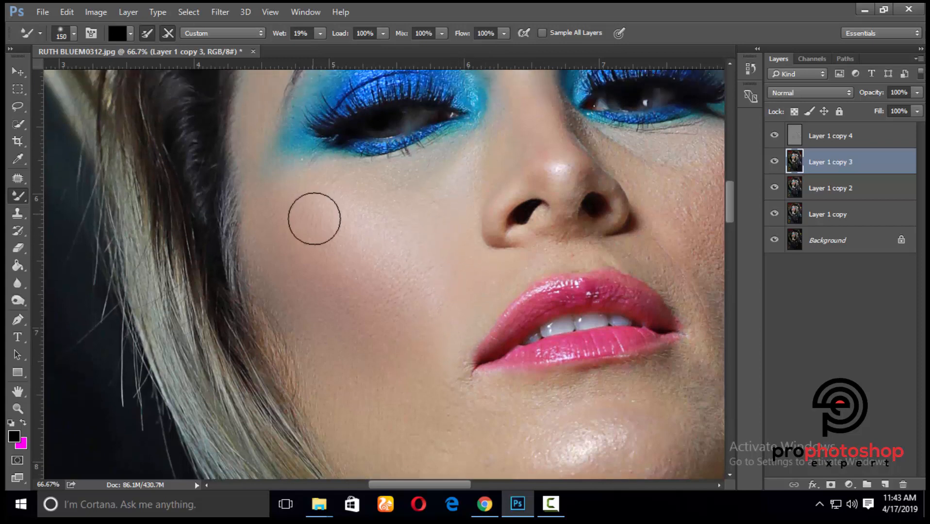
Smooth the skin around the mouth corner on the lit cheek's side with a 60 px Mixer Brush.
{"action": "key", "text": "bracketright"}
{"action": "scroll", "coordinate": [411, 271], "scroll_direction": "down", "scroll_amount": 3}
{"action": "key", "text": "bracketleft"}
{"action": "key", "text": "bracketleft"}
{"action": "key", "text": "bracketleft"}
{"action": "key", "text": "bracketleft"}
{"action": "key", "text": "bracketleft"}
{"action": "key", "text": "ctrl+plus"}
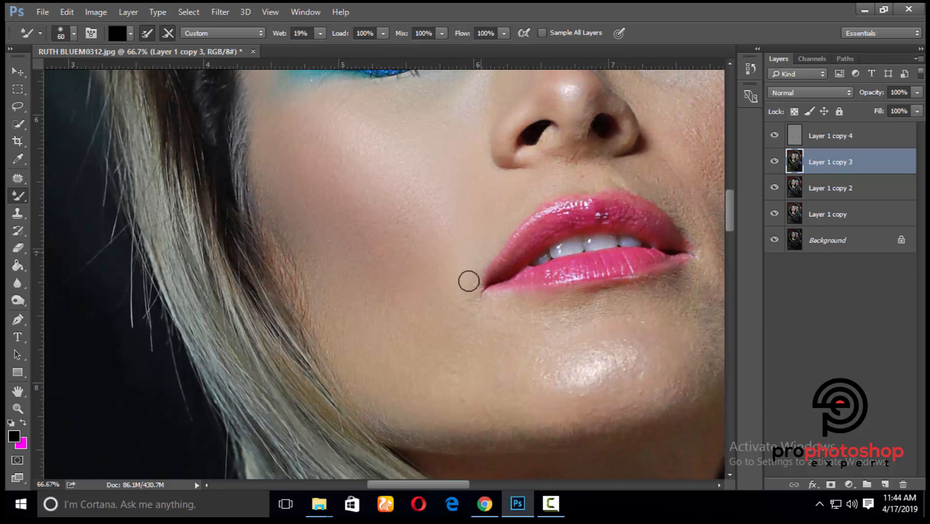
Smooth the lower lit cheek and the skin below the mouth corner, enlarging the Mixer Brush from 60 to 90 px.
{"action": "key", "text": "bracketright"}
{"action": "scroll", "coordinate": [450, 238], "scroll_direction": "down", "scroll_amount": 1}
{"action": "key", "text": "bracketright"}
{"action": "key", "text": "bracketright"}
{"action": "key", "text": "bracketright"}
{"action": "key", "text": "bracketright"}
{"action": "scroll", "coordinate": [509, 258], "scroll_direction": "down", "scroll_amount": 1}
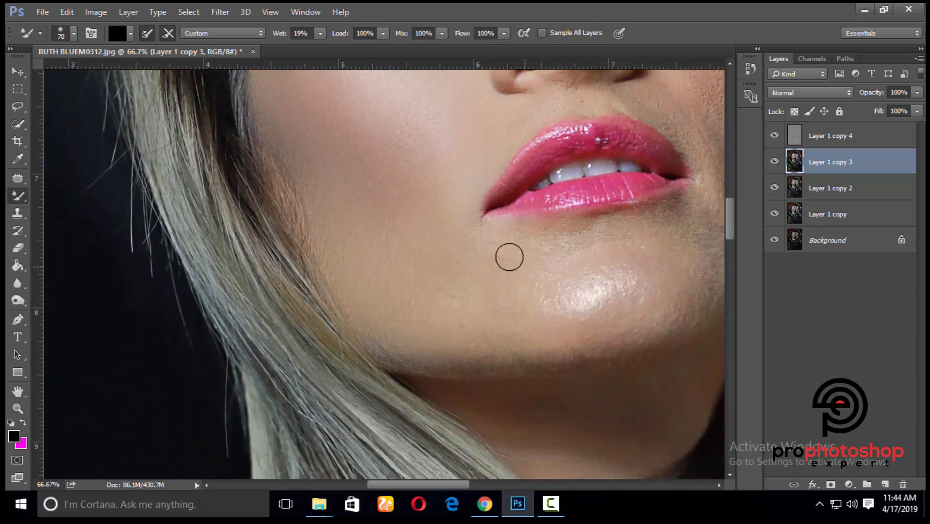
{"action": "key", "text": "bracketright"}
{"action": "key", "text": "bracketright"}
{"action": "key", "text": "bracketright"}
{"action": "scroll", "coordinate": [485, 266], "scroll_direction": "up", "scroll_amount": 1}
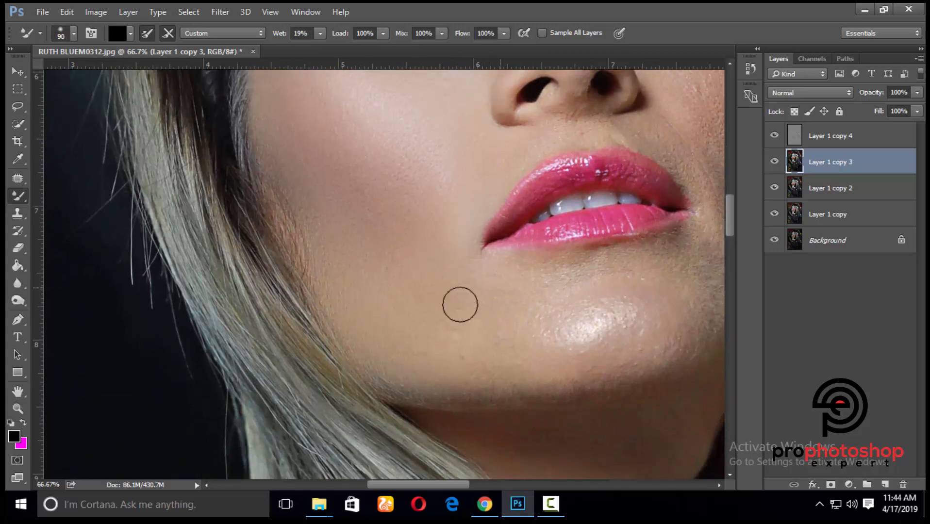
Even out the lit jawline from the hair edge toward the chin with a 90 to 100 px Mixer Brush.
{"action": "scroll", "coordinate": [461, 304], "scroll_direction": "down", "scroll_amount": 2}
{"action": "key", "text": "bracketleft"}
{"action": "key", "text": "bracketleft"}
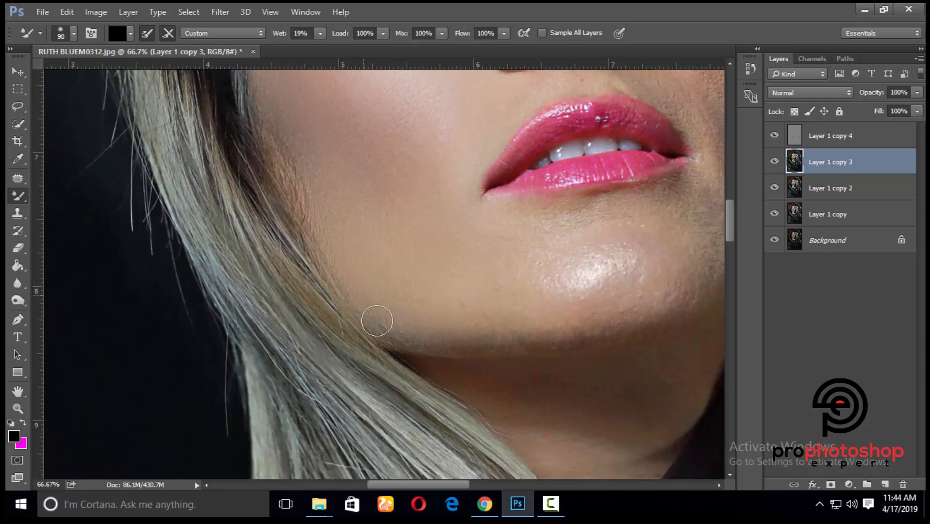
{"action": "scroll", "coordinate": [490, 293], "scroll_direction": "up", "scroll_amount": 1}
{"action": "key", "text": "bracketright"}
{"action": "scroll", "coordinate": [534, 311], "scroll_direction": "down", "scroll_amount": 1}
{"action": "scroll", "coordinate": [461, 301], "scroll_direction": "right", "scroll_amount": 4}
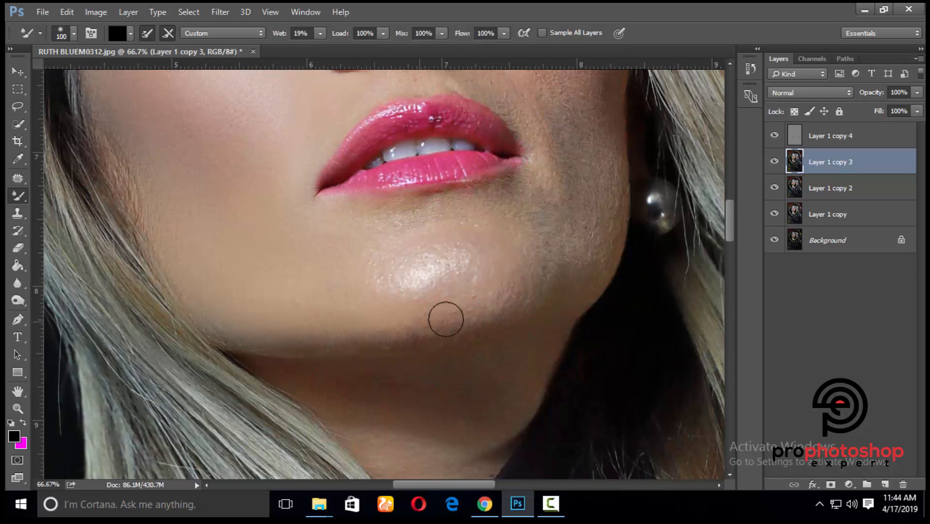
Soften the skin texture on the chin around its highlight with an 80 to 100 px Mixer Brush.
{"action": "scroll", "coordinate": [519, 285], "scroll_direction": "up", "scroll_amount": 1}
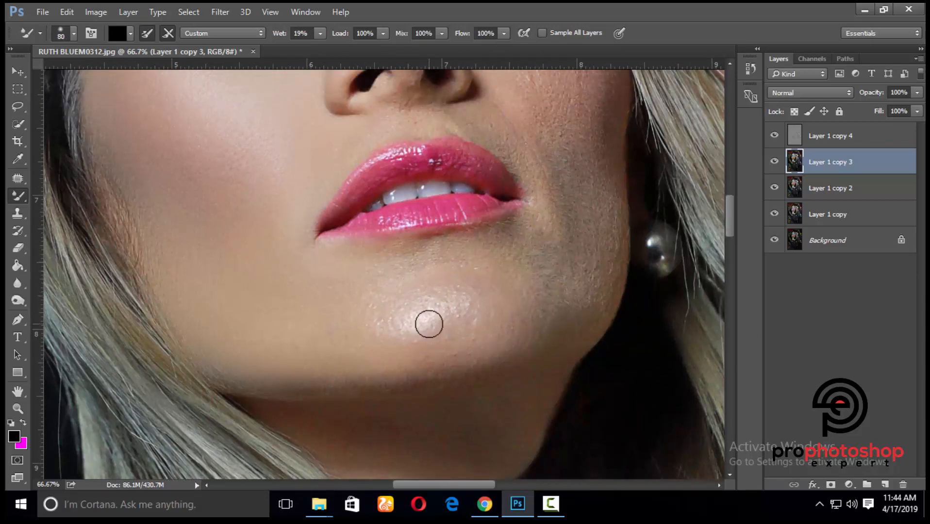
{"action": "key", "text": "bracketright"}
{"action": "scroll", "coordinate": [504, 339], "scroll_direction": "down", "scroll_amount": 1}
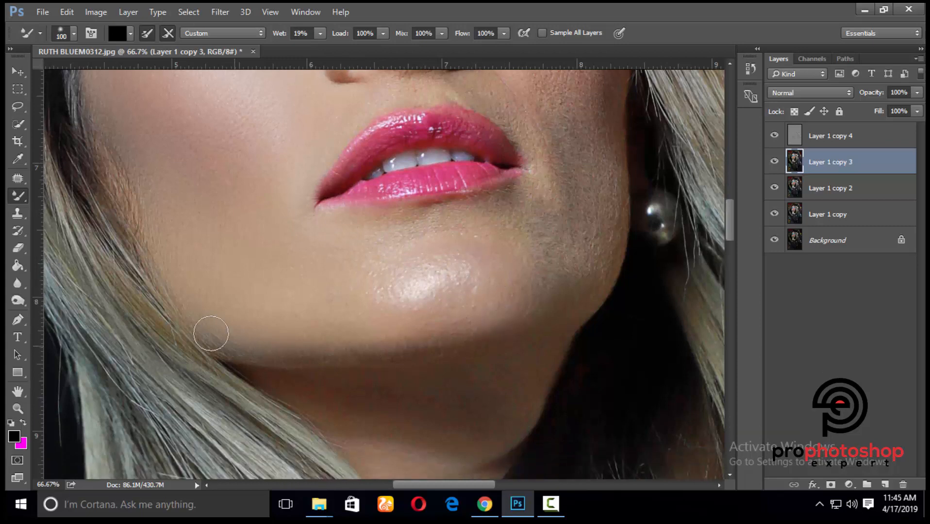
{"action": "scroll", "coordinate": [500, 342], "scroll_direction": "up", "scroll_amount": 1}
{"action": "scroll", "coordinate": [598, 245], "scroll_direction": "up", "scroll_amount": 1}
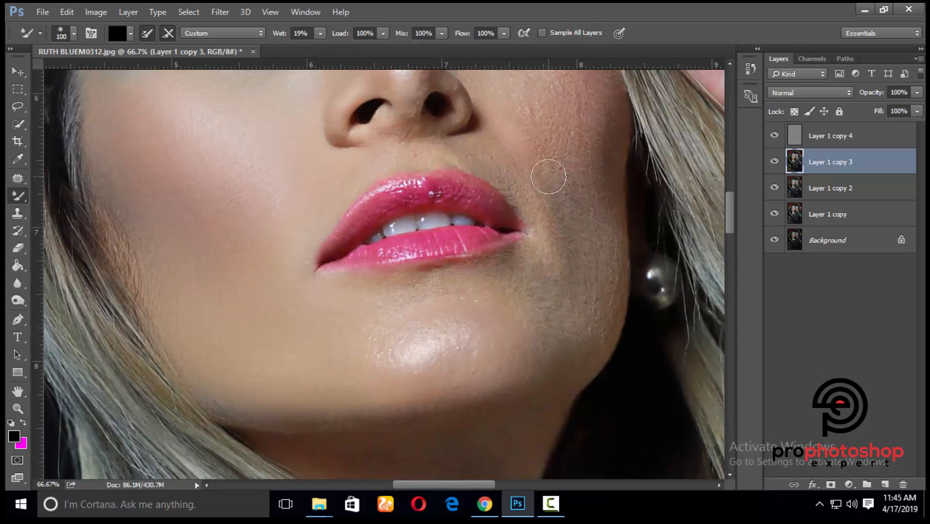
{"action": "key", "text": "bracketright"}
{"action": "scroll", "coordinate": [579, 248], "scroll_direction": "down", "scroll_amount": 1}
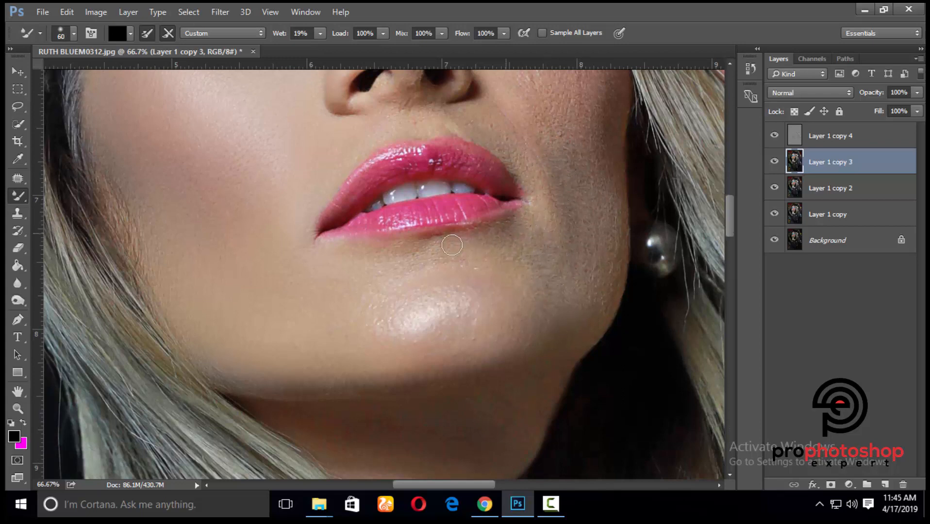
Smooth the skin beneath the lower lip and along the shaded jaw, enlarging the Mixer Brush from 60 to 125 px.
{"action": "key", "text": "bracketright"}
{"action": "key", "text": "bracketright"}
{"action": "scroll", "coordinate": [543, 291], "scroll_direction": "up", "scroll_amount": 2}
{"action": "key", "text": "bracketright"}
{"action": "key", "text": "bracketright"}
{"action": "scroll", "coordinate": [602, 162], "scroll_direction": "down", "scroll_amount": 1}
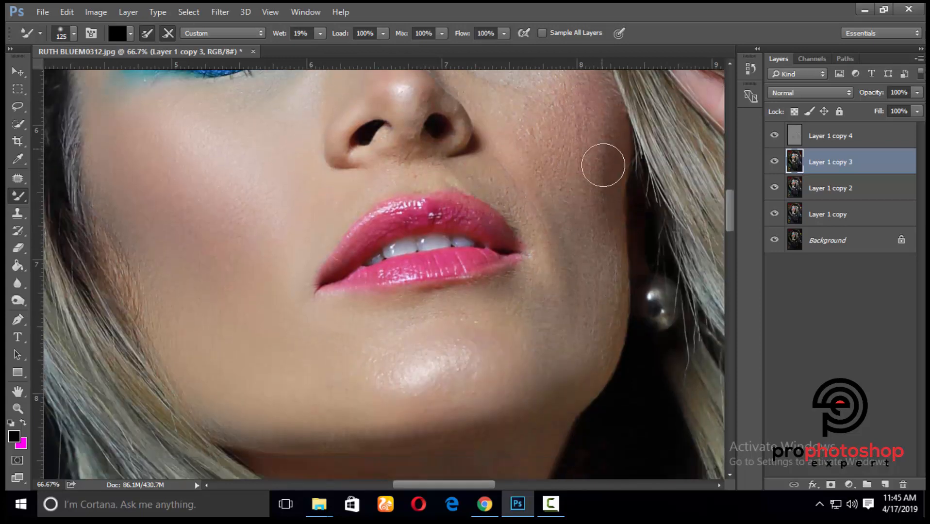
Blend the rough skin of the shaded cheek beside the nose with a 125 px Mixer Brush.
{"action": "key", "text": "bracketleft"}
{"action": "key", "text": "bracketleft"}
{"action": "scroll", "coordinate": [610, 264], "scroll_direction": "up", "scroll_amount": 4}
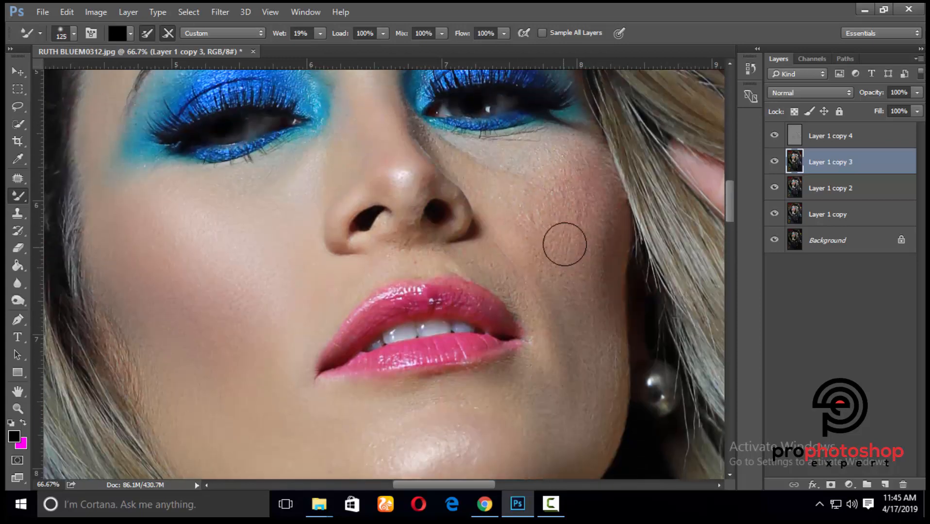
{"action": "key", "text": "bracketright"}
{"action": "key", "text": "bracketright"}
{"action": "key", "text": "bracketright"}
{"action": "scroll", "coordinate": [567, 225], "scroll_direction": "up", "scroll_amount": 1}
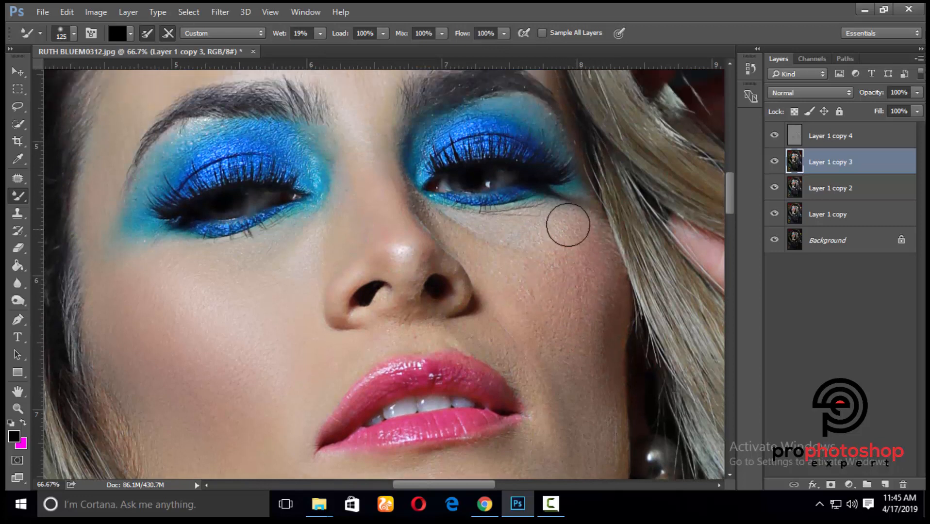
Refine the shaded cheek below the eye with the Mixer Brush reduced to 80 px.
{"action": "scroll", "coordinate": [587, 292], "scroll_direction": "down", "scroll_amount": 1}
{"action": "key", "text": "bracketleft"}
{"action": "key", "text": "bracketleft"}
{"action": "key", "text": "bracketleft"}
{"action": "key", "text": "bracketleft"}
{"action": "key", "text": "bracketleft"}
{"action": "key", "text": "bracketleft"}
{"action": "scroll", "coordinate": [572, 291], "scroll_direction": "up", "scroll_amount": 2}
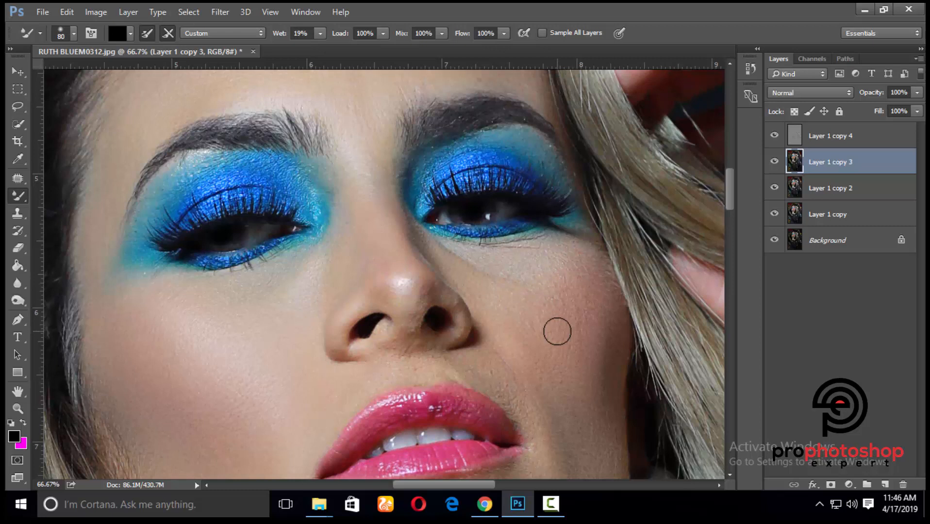
Smooth the skin on the nose and around the nostril edges with a 30 px Mixer Brush.
{"action": "scroll", "coordinate": [558, 331], "scroll_direction": "down", "scroll_amount": 2}
{"action": "key", "text": "ctrl+plus"}
{"action": "key", "text": "bracketleft"}
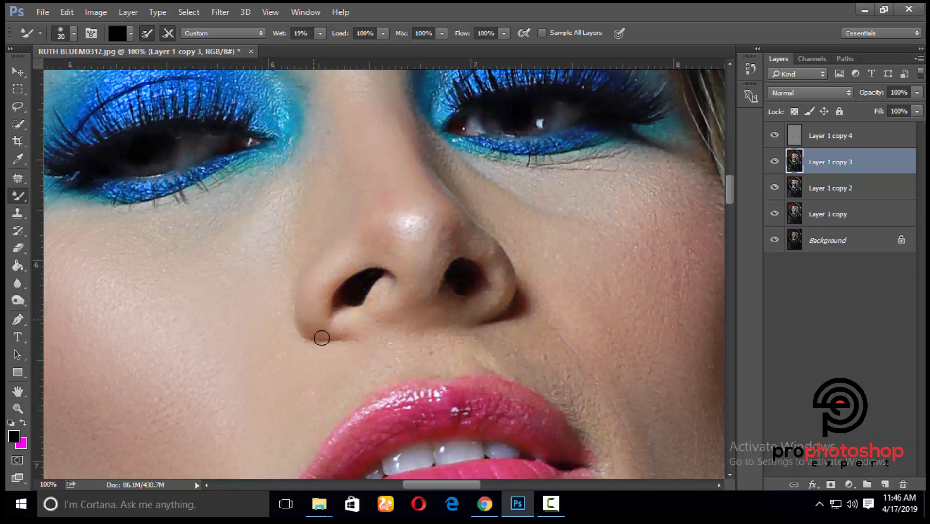
{"action": "scroll", "coordinate": [406, 272], "scroll_direction": "up", "scroll_amount": 2}
{"action": "key", "text": "bracketright"}
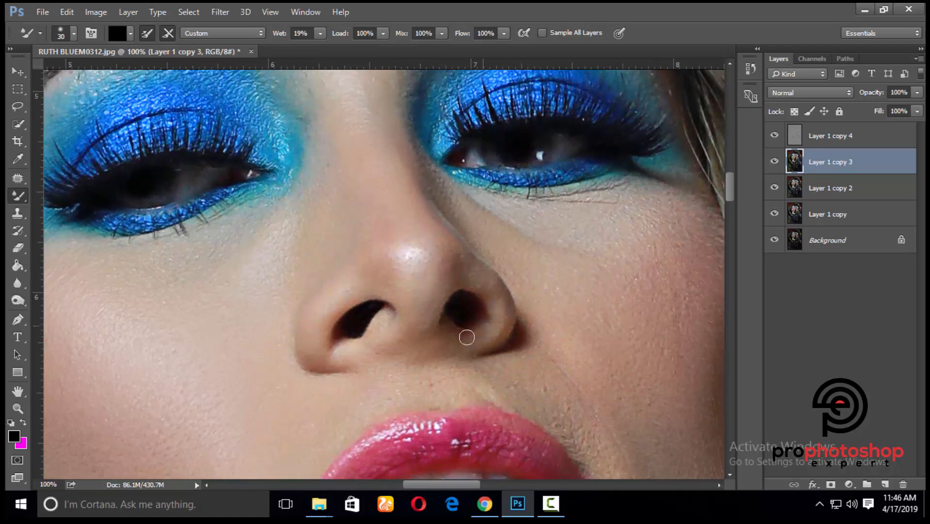
{"action": "key", "text": "bracketleft"}
{"action": "scroll", "coordinate": [485, 360], "scroll_direction": "down", "scroll_amount": 2}
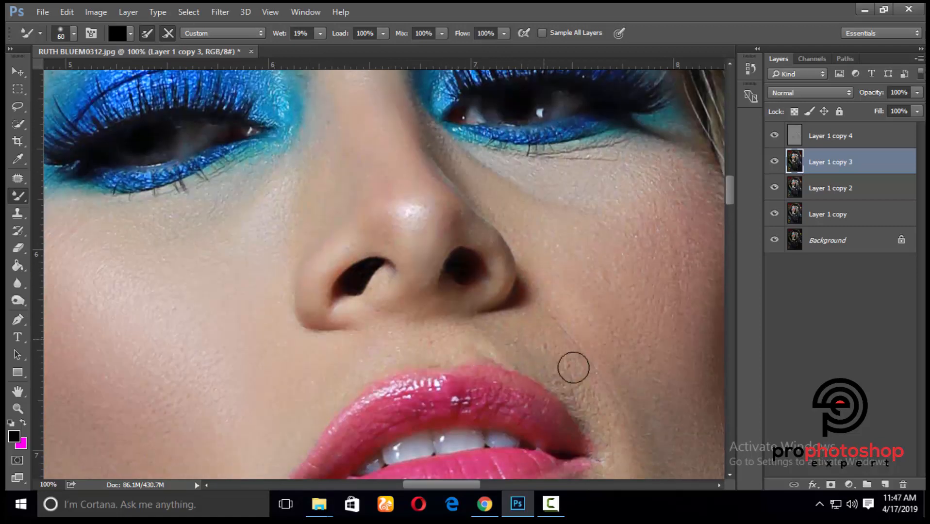
Clean up the skin between the shaded nostril and the upper lip, reducing the Mixer Brush from 60 to 30 px.
{"action": "scroll", "coordinate": [573, 367], "scroll_direction": "down", "scroll_amount": 2}
{"action": "key", "text": "bracketleft"}
{"action": "scroll", "coordinate": [590, 362], "scroll_direction": "down", "scroll_amount": 3}
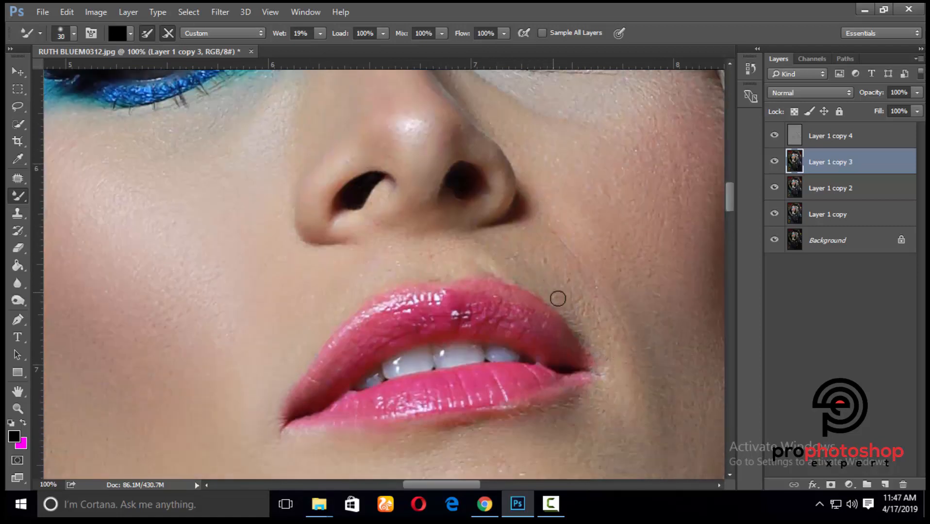
Blend the shaded cheek beside the mouth corner, enlarging the Mixer Brush to 150 px.
{"action": "key", "text": "bracketright"}
{"action": "key", "text": "bracketright"}
{"action": "key", "text": "bracketright"}
{"action": "key", "text": "bracketright"}
{"action": "key", "text": "bracketright"}
{"action": "scroll", "coordinate": [609, 358], "scroll_direction": "down", "scroll_amount": 2}
{"action": "key", "text": "bracketright"}
{"action": "key", "text": "bracketright"}
{"action": "scroll", "coordinate": [611, 355], "scroll_direction": "down", "scroll_amount": 3}
{"action": "key", "text": "ctrl+minus"}
{"action": "key", "text": "bracketright"}
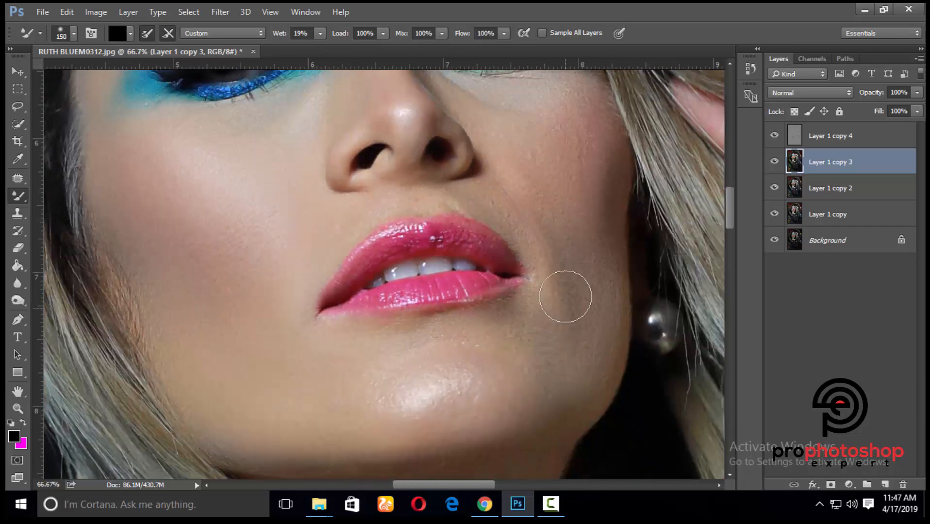
Smooth the upper shaded cheek from the outer eye corner to the hair edge with a 90 px Mixer Brush.
{"action": "scroll", "coordinate": [577, 294], "scroll_direction": "up", "scroll_amount": 3}
{"action": "scroll", "coordinate": [577, 294], "scroll_direction": "up", "scroll_amount": 2}
{"action": "scroll", "coordinate": [581, 216], "scroll_direction": "up", "scroll_amount": 2}
{"action": "key", "text": "bracketleft"}
{"action": "key", "text": "bracketleft"}
{"action": "key", "text": "bracketleft"}
{"action": "scroll", "coordinate": [598, 239], "scroll_direction": "up", "scroll_amount": 2}
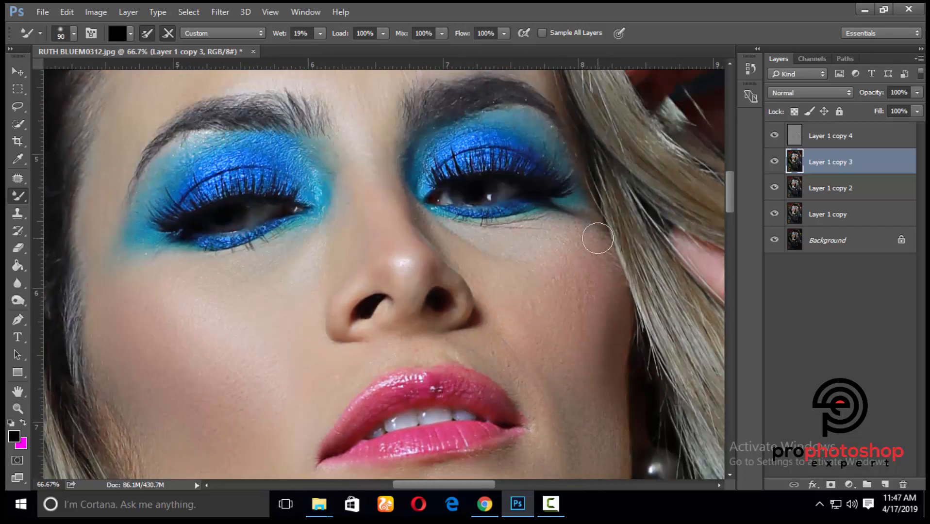
Smooth the skin between the nose's shaded side and the under-eye area with a 50 px Mixer Brush.
{"action": "key", "text": "ctrl+plus"}
{"action": "key", "text": "bracketleft"}
{"action": "key", "text": "bracketleft"}
{"action": "key", "text": "bracketleft"}
{"action": "key", "text": "bracketleft"}
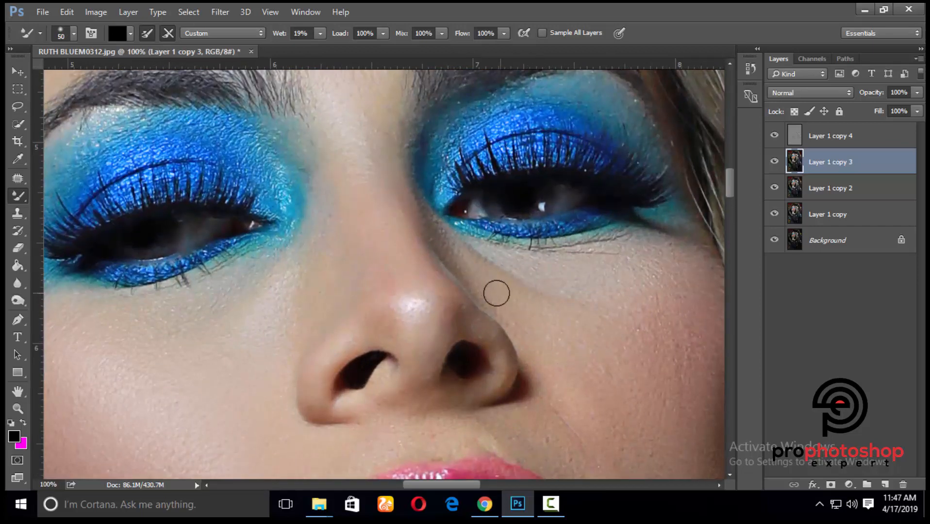
Even out the blush area of the shaded cheek with a 125 to 150 px Mixer Brush.
{"action": "key", "text": "bracketright"}
{"action": "key", "text": "bracketright"}
{"action": "key", "text": "bracketright"}
{"action": "key", "text": "ctrl+minus"}
{"action": "key", "text": "bracketright"}
{"action": "key", "text": "bracketright"}
{"action": "key", "text": "bracketright"}
{"action": "key", "text": "bracketright"}
{"action": "key", "text": "bracketright"}
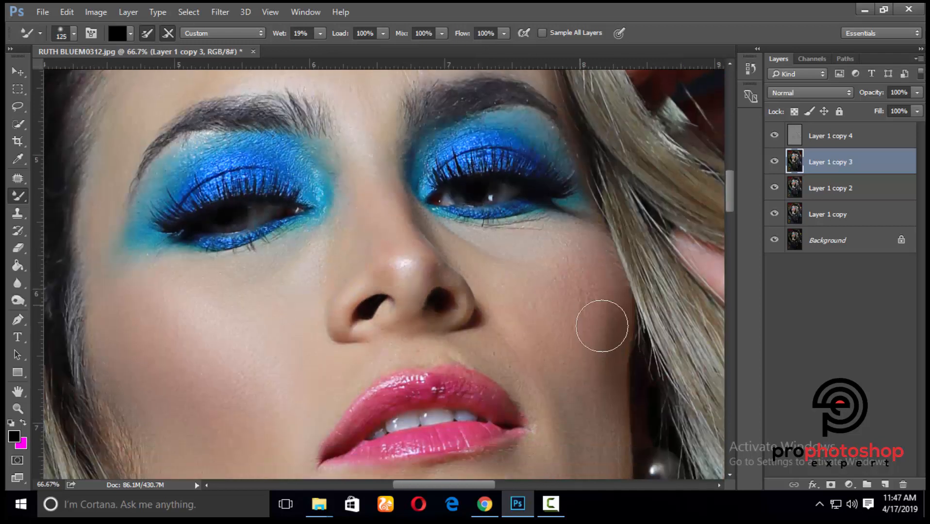
{"action": "key", "text": "bracketleft"}
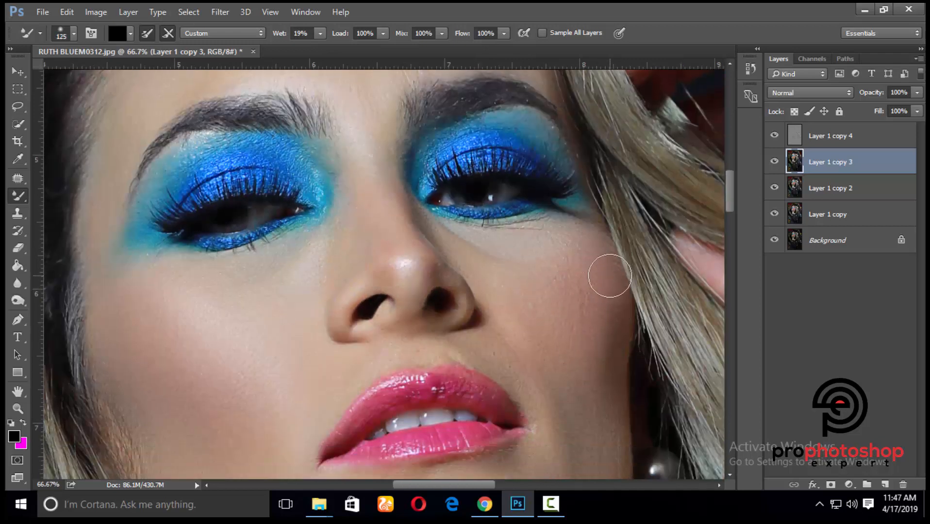
{"action": "key", "text": "bracketright"}
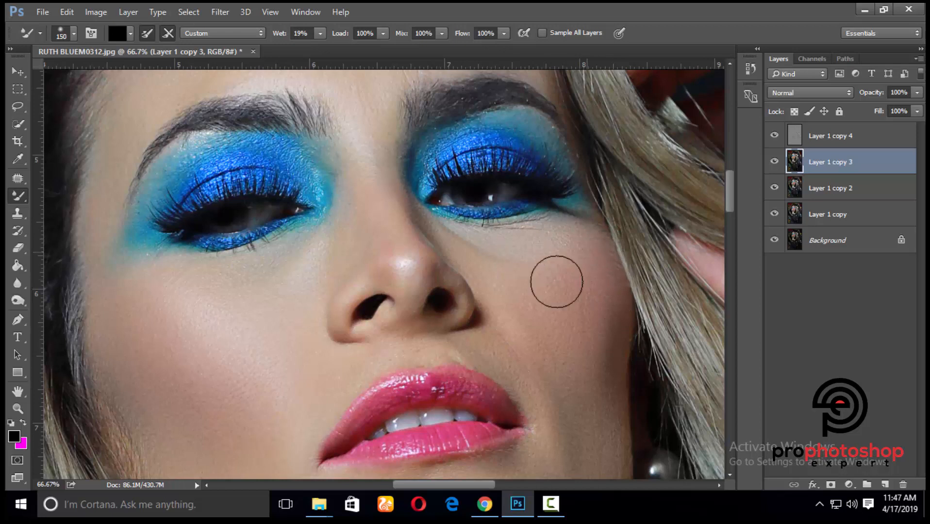
Blend the skin around the shaded mouth corner and down over the chin with a 90 to 125 px Mixer Brush.
{"action": "scroll", "coordinate": [602, 235], "scroll_direction": "down", "scroll_amount": 2}
{"action": "key", "text": "bracketleft"}
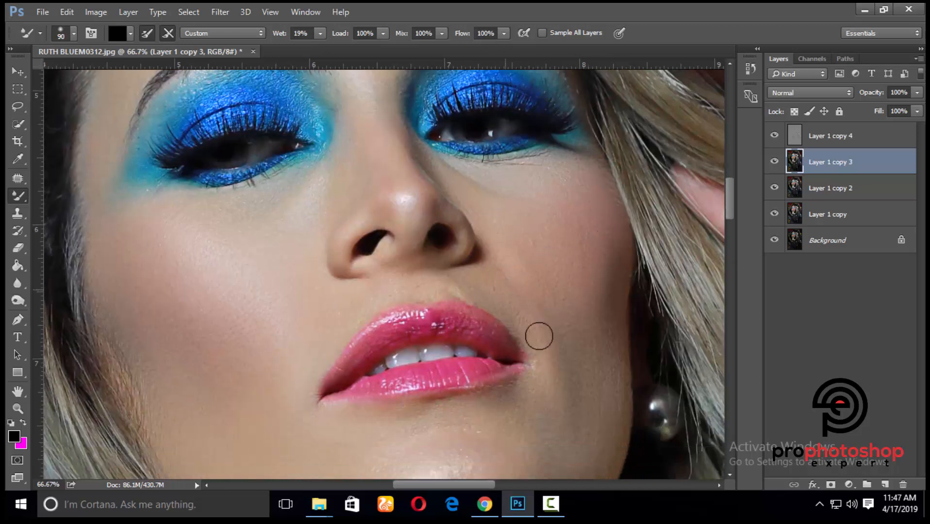
{"action": "scroll", "coordinate": [555, 319], "scroll_direction": "down", "scroll_amount": 2}
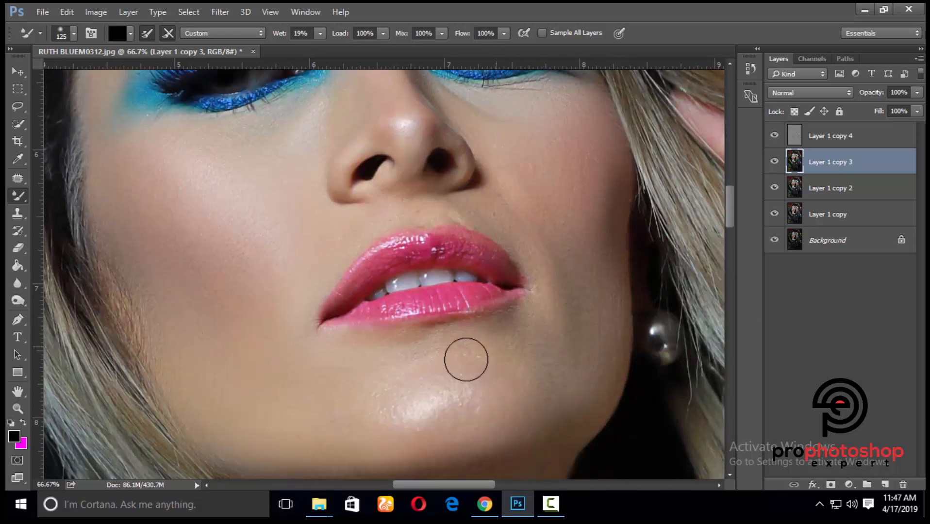
{"action": "key", "text": "bracketright"}
{"action": "key", "text": "bracketright"}
{"action": "key", "text": "bracketright"}
{"action": "key", "text": "bracketright"}
{"action": "scroll", "coordinate": [554, 313], "scroll_direction": "down", "scroll_amount": 1}
{"action": "key", "text": "ctrl+minus"}
{"action": "key", "text": "bracketleft"}
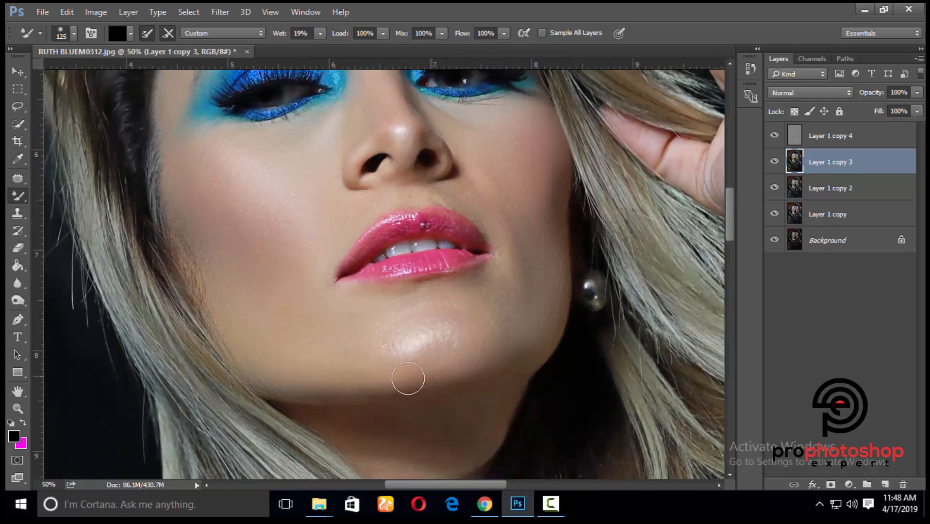
Smooth the forehead from the eyebrows to the hairline, enlarging the Mixer Brush from 50 to 200 px.
{"action": "key", "text": "ctrl+minus"}
{"action": "key", "text": "ctrl+plus"}
{"action": "key", "text": "ctrl+plus"}
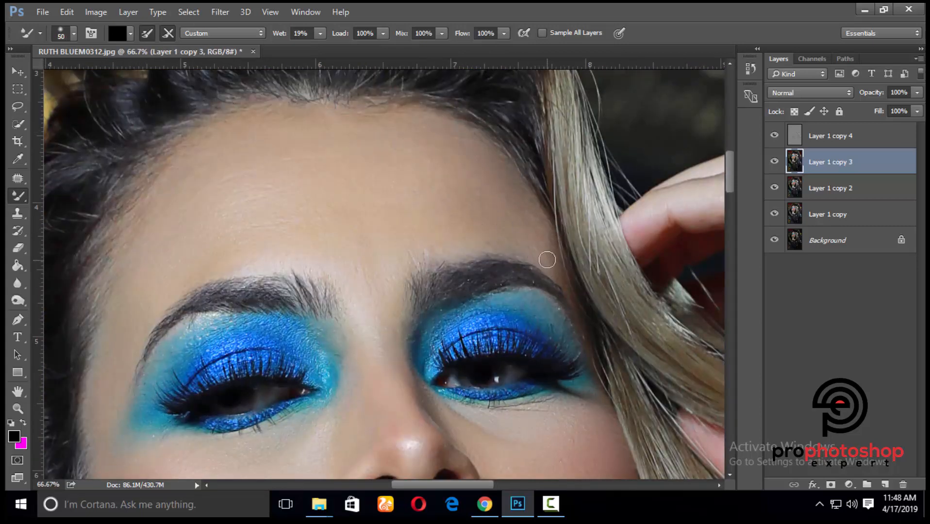
{"action": "key", "text": "bracketright"}
{"action": "key", "text": "bracketright"}
{"action": "key", "text": "bracketright"}
{"action": "mouse_move", "coordinate": [322, 211]}
{"action": "left_mouse_down"}
{"action": "mouse_move", "coordinate": [216, 249]}
{"action": "mouse_move", "coordinate": [247, 184]}
{"action": "mouse_move", "coordinate": [231, 209]}
{"action": "mouse_move", "coordinate": [363, 210]}
{"action": "left_mouse_up"}
{"action": "key", "text": "bracketright"}
{"action": "key", "text": "bracketleft"}
{"action": "key", "text": "bracketleft"}
{"action": "key", "text": "bracketleft"}
{"action": "key", "text": "bracketright"}
{"action": "key", "text": "bracketright"}
{"action": "key", "text": "bracketright"}
{"action": "key", "text": "bracketright"}
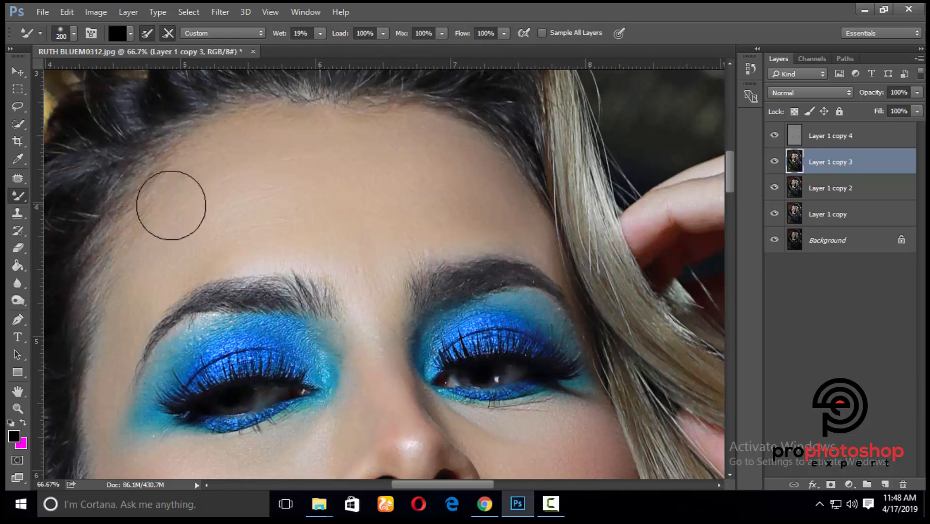
Reduce the brush size to 100 px and lower the opacity of Layer 1 copy 3 to 77%.
{"action": "key", "text": "ctrl+minus"}
{"action": "scroll", "coordinate": [370, 208], "scroll_direction": "down", "scroll_amount": 1}
{"action": "key", "text": "bracketleft"}
{"action": "key", "text": "bracketleft"}
{"action": "key", "text": "bracketleft"}
{"action": "key", "text": "bracketleft"}
{"action": "scroll", "coordinate": [379, 225], "scroll_direction": "down", "scroll_amount": 2}
{"action": "key", "text": "ctrl+minus"}
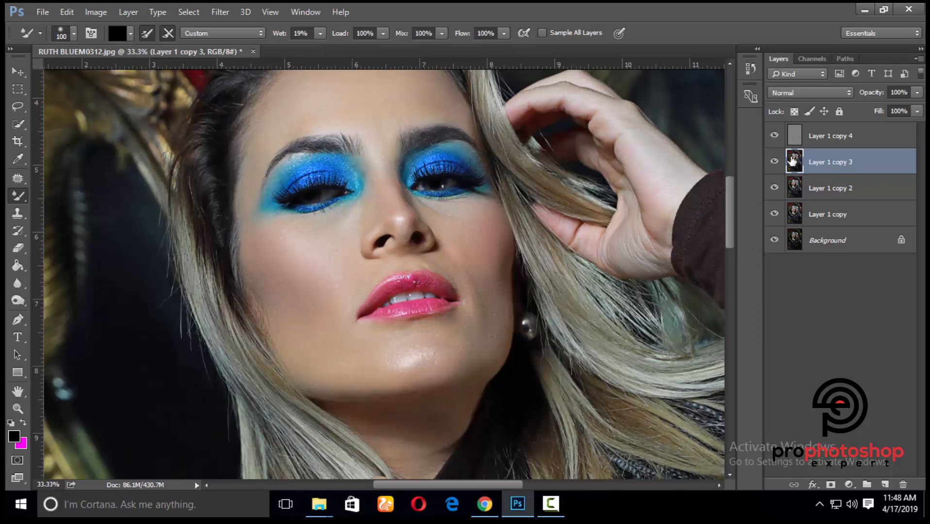
{"action": "left_click", "coordinate": [917, 93]}
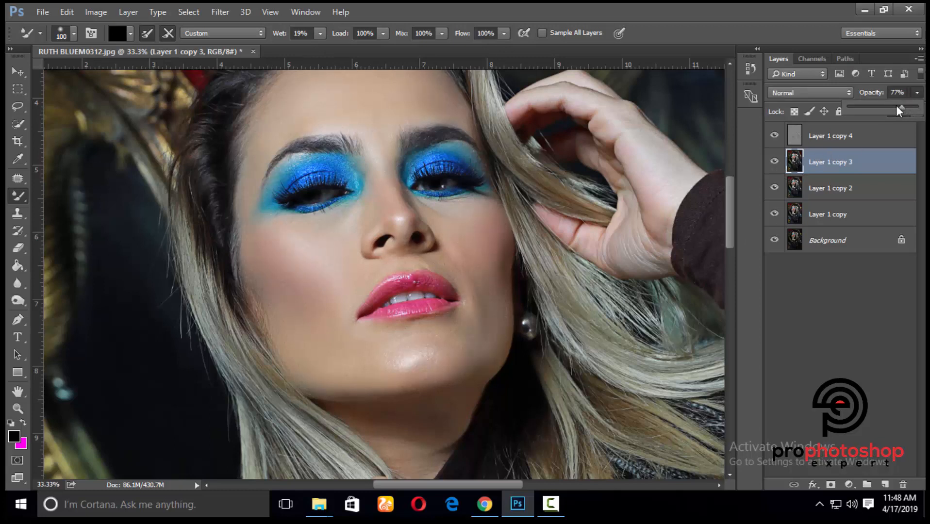
{"action": "key", "text": "ctrl+plus"}
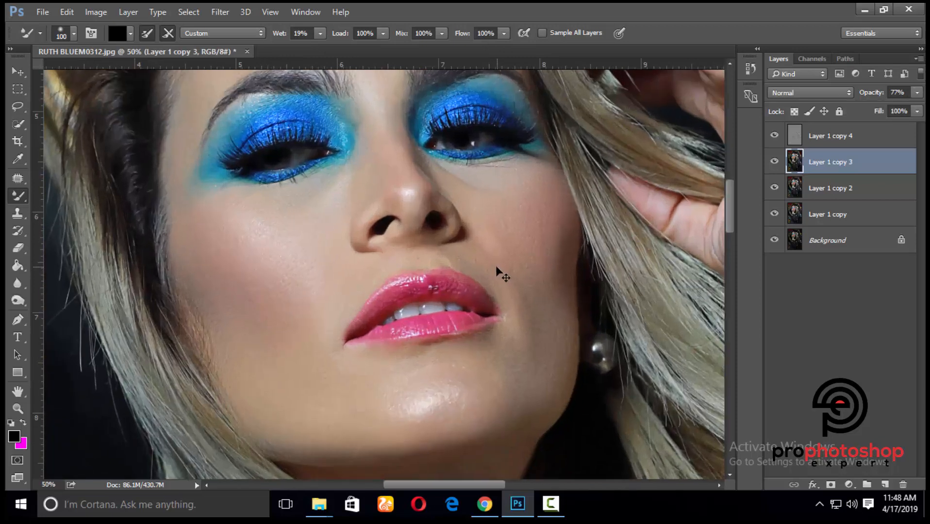
{"action": "key", "text": "ctrl+minus"}
Duplicate the Soft Light layer Layer 1 copy 4 and hide the duplicate.
{"action": "left_click", "coordinate": [836, 140]}
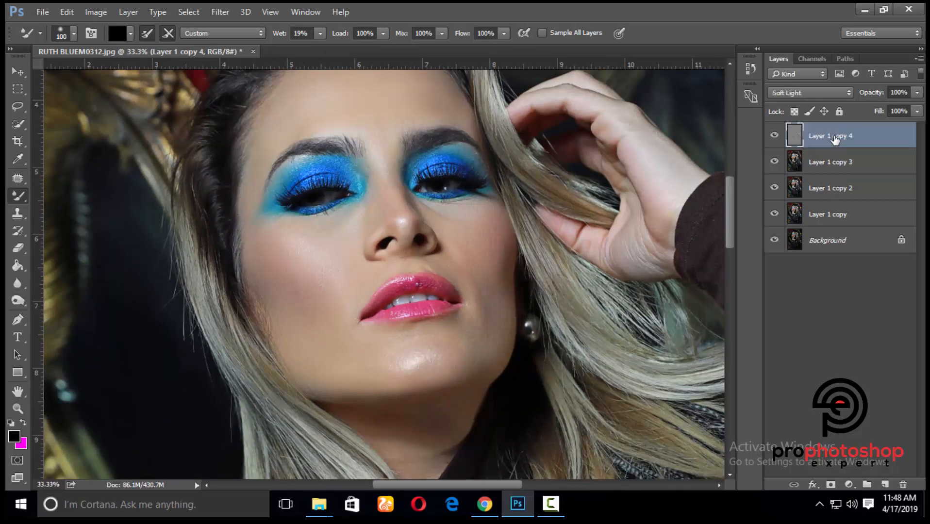
{"action": "key", "text": "ctrl+j"}
{"action": "key", "text": "ctrl+plus"}
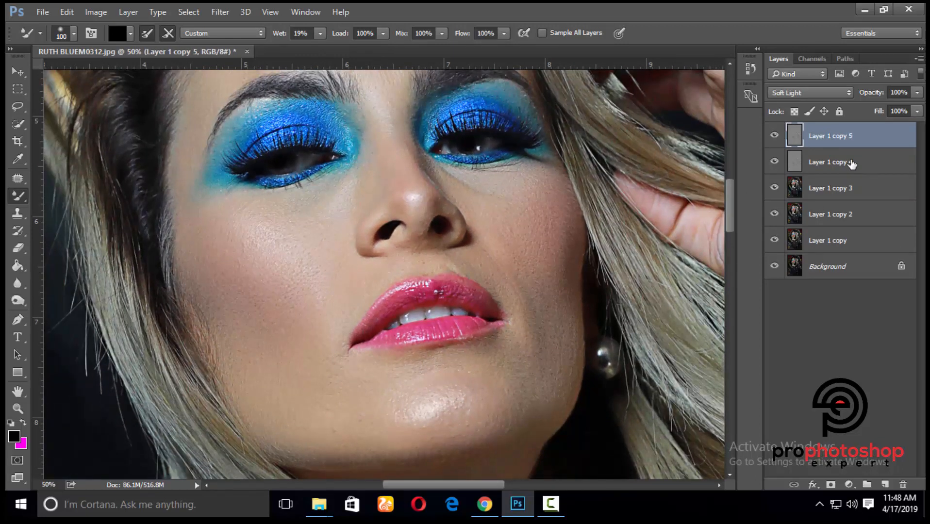
{"action": "left_click", "coordinate": [776, 137]}
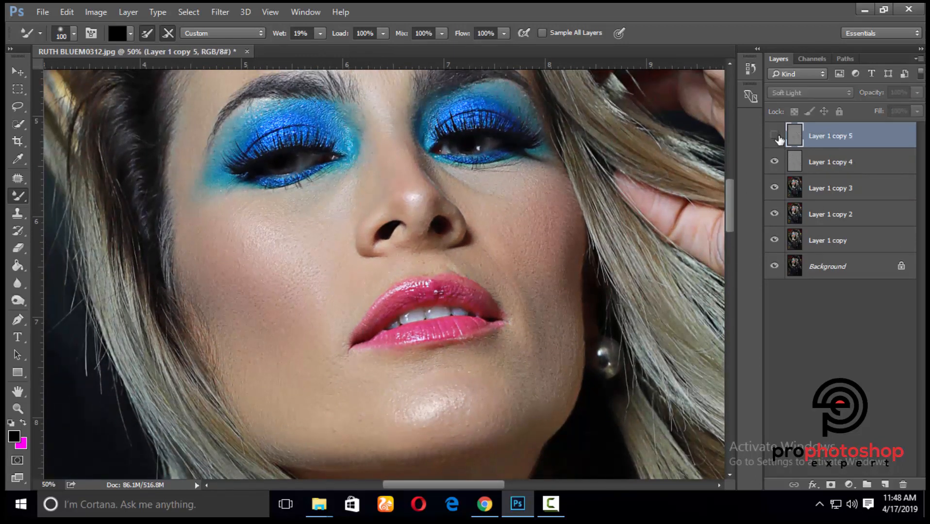
Make Layer 1 copy 4 the active layer and review the retouched face and neck at 33.33% zoom.
{"action": "left_click", "coordinate": [836, 169]}
{"action": "key", "text": "ctrl+minus"}
{"action": "key", "text": "ctrl+minus"}
{"action": "key", "text": "ctrl+minus"}
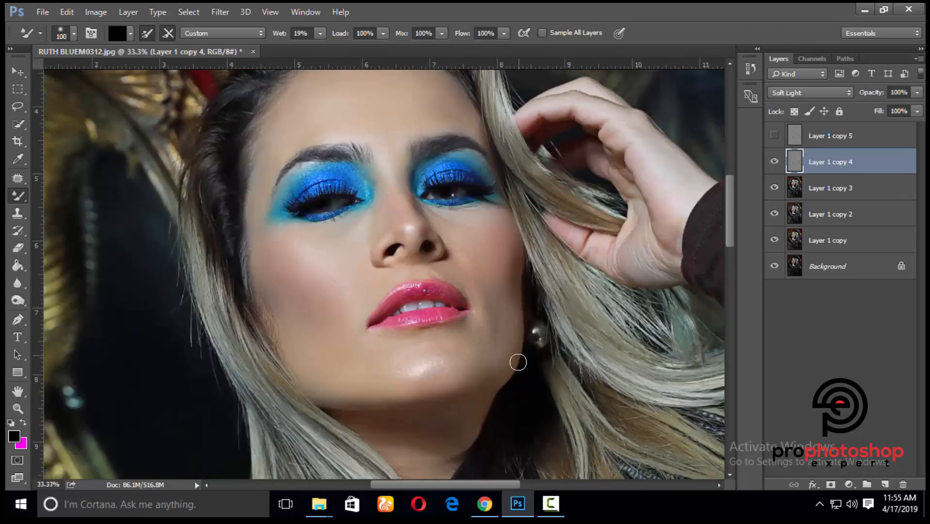
{"action": "scroll", "coordinate": [515, 364], "scroll_direction": "down", "scroll_amount": 8}
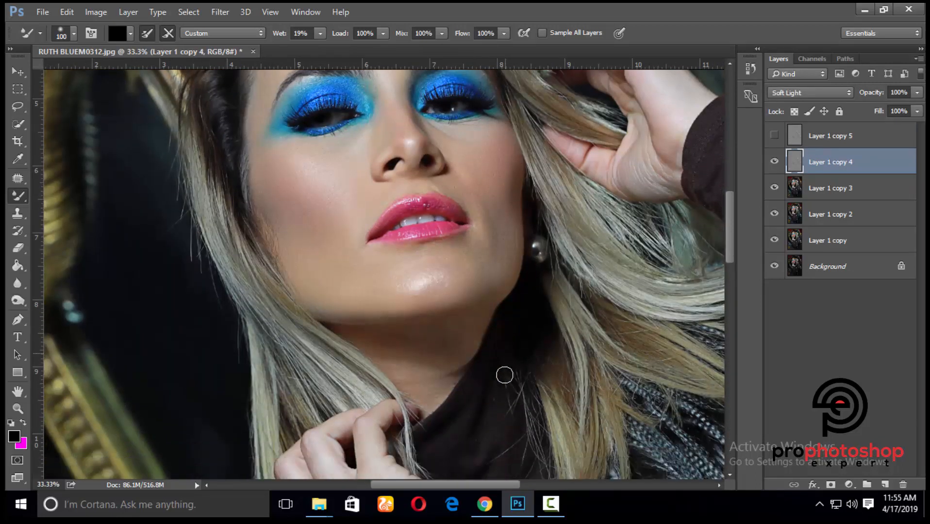
Activate Layer 1 copy 3 and smooth the neck, jawline and chin using the Mixer Brush at 125 to 175 px.
{"action": "key", "text": "alt+bracketleft"}
{"action": "key", "text": "bracketright"}
{"action": "key", "text": "bracketright"}
{"action": "key", "text": "bracketright"}
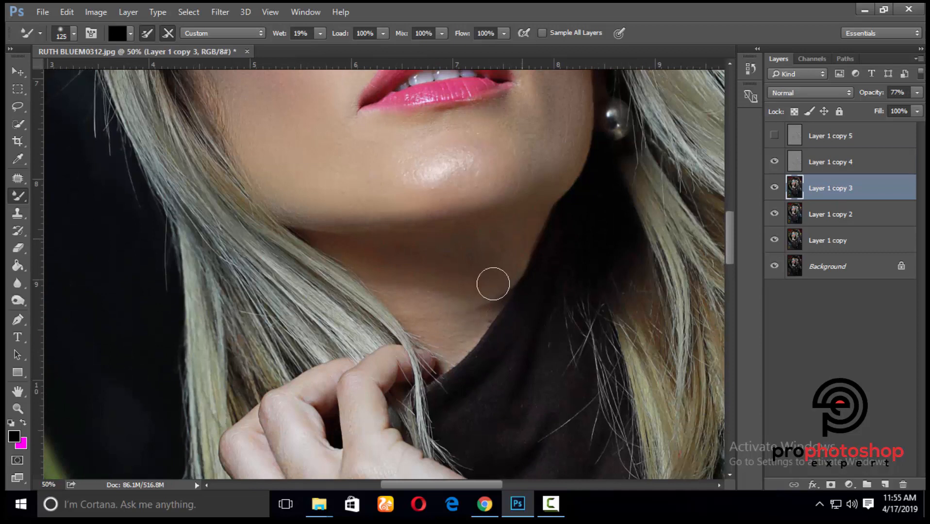
{"action": "key", "text": "bracketright"}
{"action": "key", "text": "bracketright"}
{"action": "scroll", "coordinate": [534, 208], "scroll_direction": "up", "scroll_amount": 5}
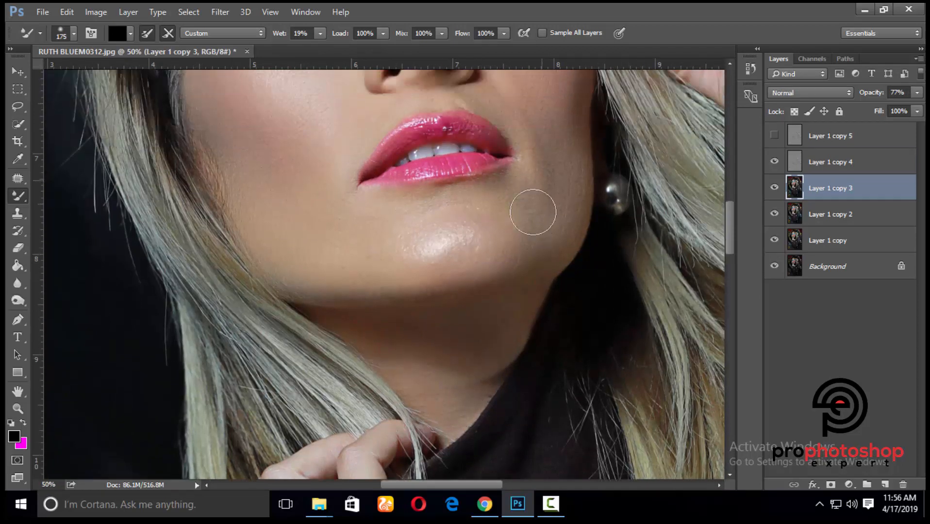
{"action": "scroll", "coordinate": [562, 175], "scroll_direction": "up", "scroll_amount": 1}
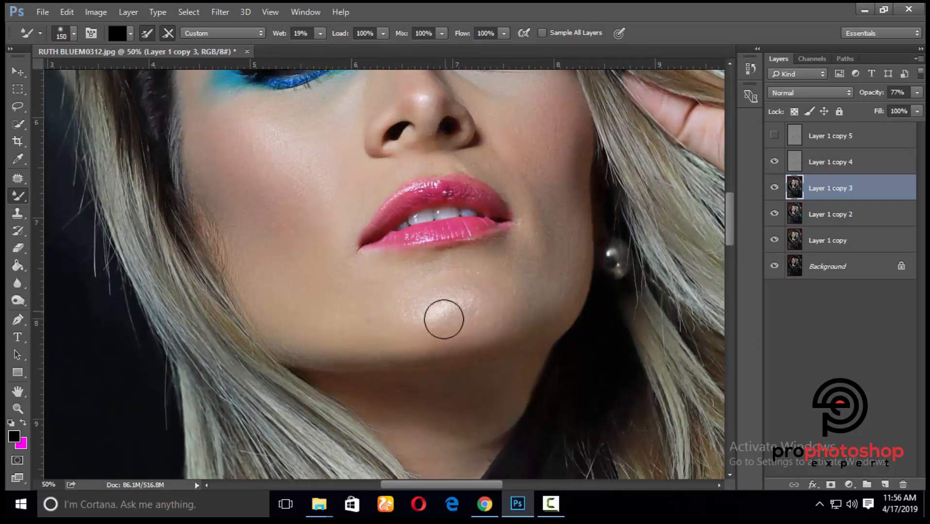
{"action": "scroll", "coordinate": [272, 311], "scroll_direction": "up", "scroll_amount": 3}
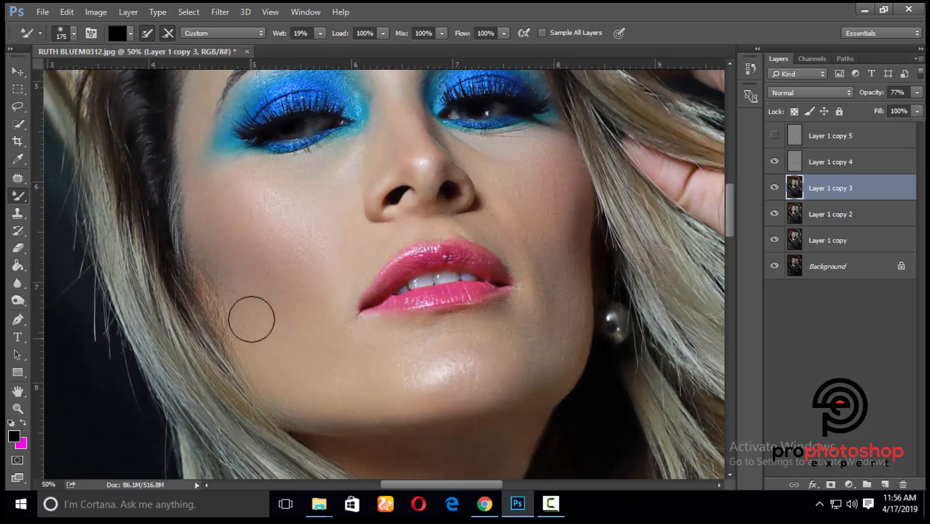
Blend the skin of both cheeks and the side of the jaw using the Mixer Brush at about 150 to 175 px.
{"action": "scroll", "coordinate": [243, 272], "scroll_direction": "up", "scroll_amount": 2}
{"action": "key", "text": "bracketright"}
{"action": "key", "text": "bracketright"}
{"action": "key", "text": "bracketright"}
{"action": "key", "text": "bracketleft"}
{"action": "key", "text": "bracketleft"}
{"action": "key", "text": "bracketleft"}
{"action": "scroll", "coordinate": [553, 234], "scroll_direction": "down", "scroll_amount": 2}
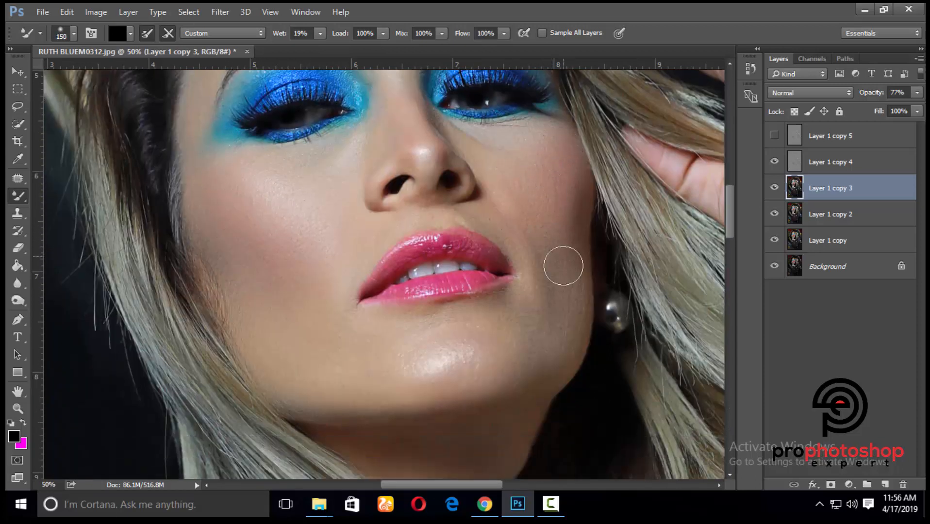
{"action": "scroll", "coordinate": [534, 270], "scroll_direction": "down", "scroll_amount": 2}
{"action": "key", "text": "bracketleft"}
{"action": "key", "text": "bracketleft"}
{"action": "key", "text": "bracketright"}
{"action": "scroll", "coordinate": [553, 223], "scroll_direction": "up", "scroll_amount": 2}
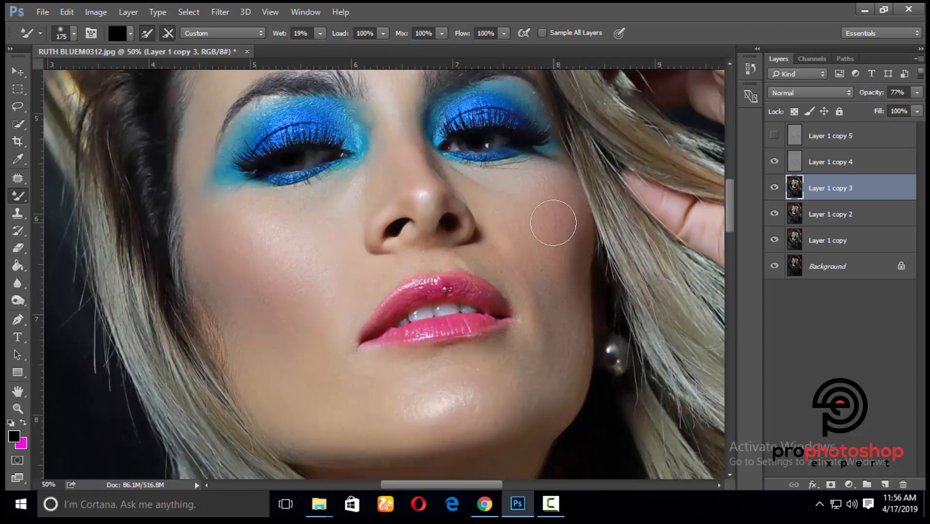
Smooth the nose and the skin above the upper lip at 100% zoom, using a Mixer Brush of 45 to 80 px.
{"action": "key", "text": "ctrl+plus"}
{"action": "scroll", "coordinate": [546, 223], "scroll_direction": "up", "scroll_amount": 2}
{"action": "key", "text": "ctrl+plus"}
{"action": "key", "text": "bracketleft"}
{"action": "key", "text": "bracketleft"}
{"action": "key", "text": "bracketleft"}
{"action": "key", "text": "bracketleft"}
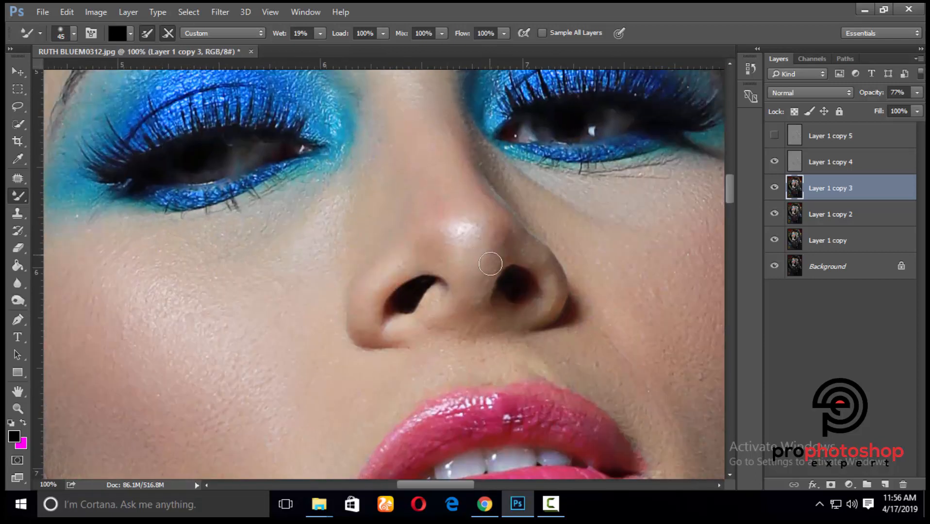
{"action": "key", "text": "bracketright"}
{"action": "scroll", "coordinate": [501, 211], "scroll_direction": "up", "scroll_amount": 1}
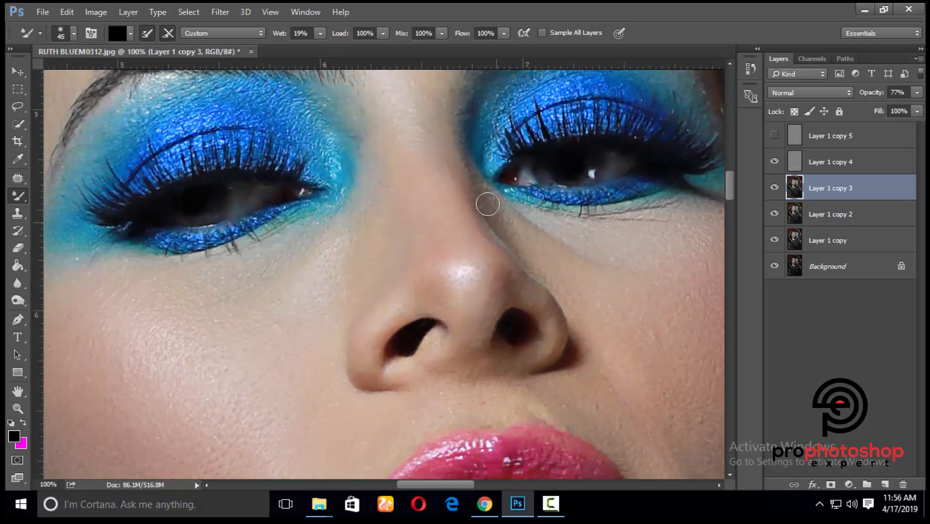
{"action": "scroll", "coordinate": [487, 204], "scroll_direction": "down", "scroll_amount": 2}
{"action": "key", "text": "bracketright"}
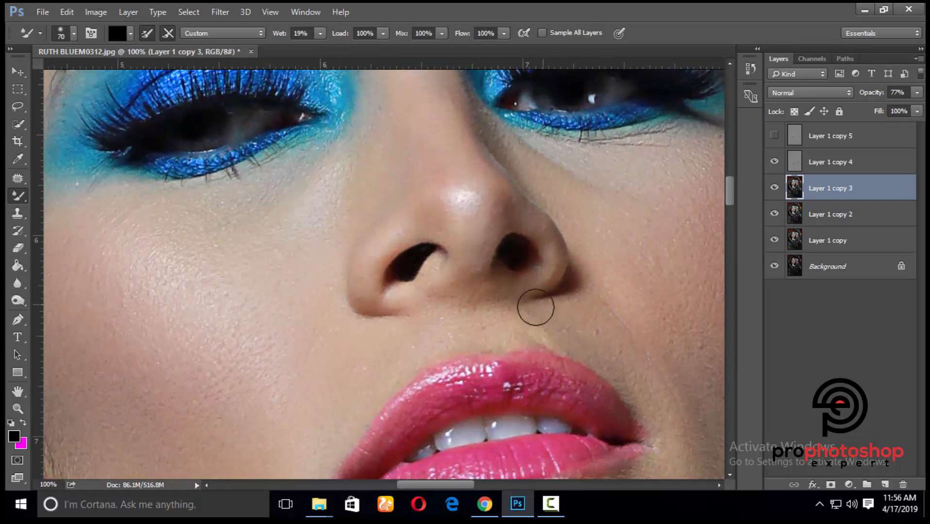
{"action": "key", "text": "bracketright"}
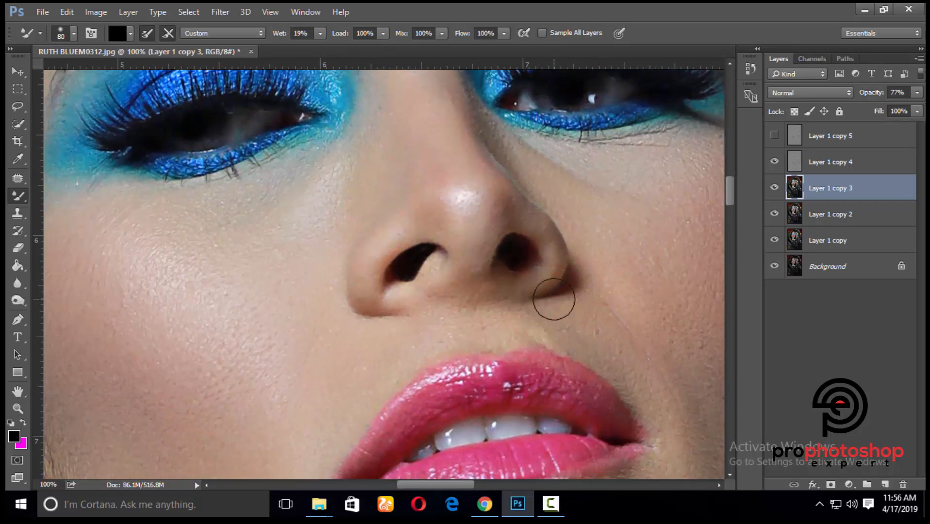
{"action": "scroll", "coordinate": [554, 300], "scroll_direction": "up", "scroll_amount": 1}
Review the whole portrait, then make Layer 1 copy 5 active and visible and inspect the face at 50% zoom.
{"action": "key", "text": "ctrl+minus"}
{"action": "key", "text": "ctrl+minus"}
{"action": "key", "text": "ctrl+minus"}
{"action": "scroll", "coordinate": [550, 299], "scroll_direction": "down", "scroll_amount": 5}
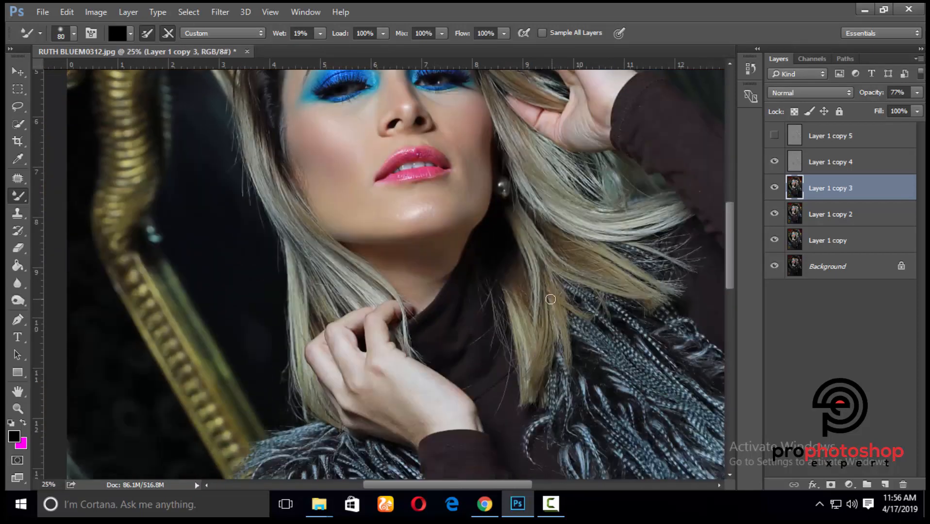
{"action": "key", "text": "ctrl+minus"}
{"action": "key", "text": "ctrl+minus"}
{"action": "key", "text": "ctrl+minus"}
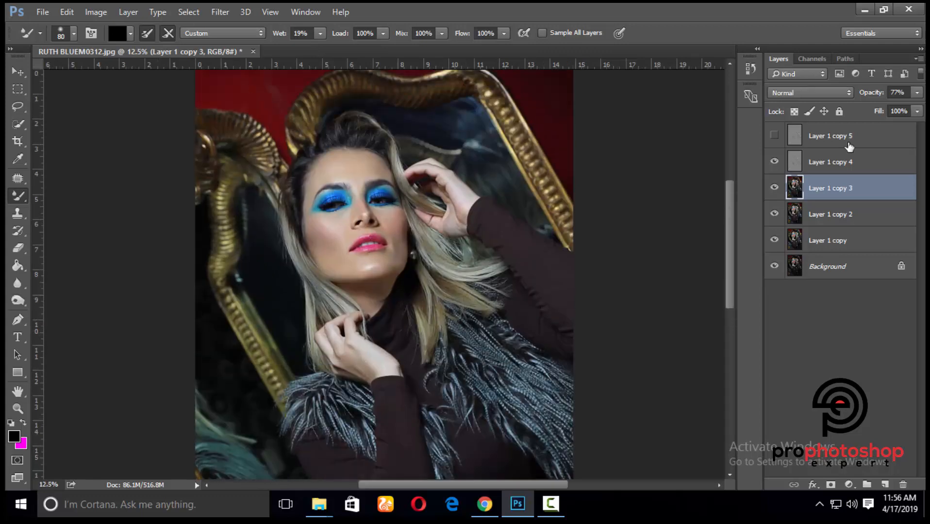
{"action": "left_click", "coordinate": [840, 140]}
{"action": "left_click", "coordinate": [775, 136]}
{"action": "key", "text": "ctrl+plus"}
{"action": "key", "text": "ctrl+plus"}
{"action": "key", "text": "ctrl+plus"}
{"action": "key", "text": "ctrl+plus"}
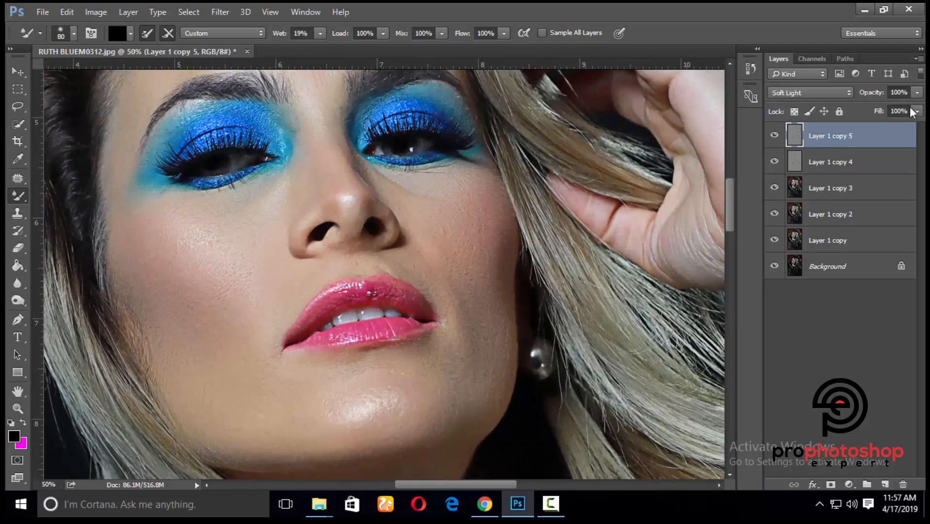
Switch to the regular Brush at 200 px, add a layer mask to Layer 1 copy 5 and invert it to black.
{"action": "key", "text": "shift+b"}
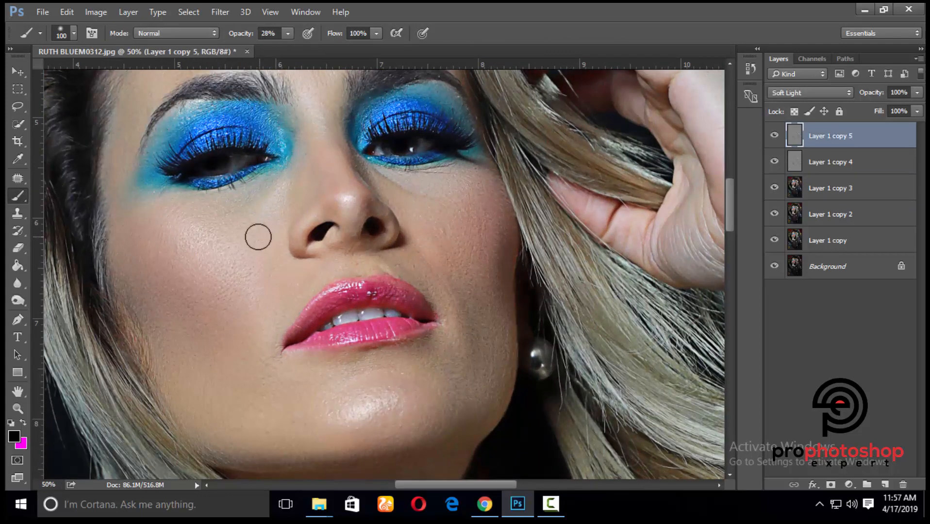
{"action": "key", "text": "bracketright"}
{"action": "key", "text": "bracketright"}
{"action": "key", "text": "bracketright"}
{"action": "key", "text": "bracketright"}
{"action": "left_click", "coordinate": [831, 484]}
{"action": "key", "text": "ctrl+i"}
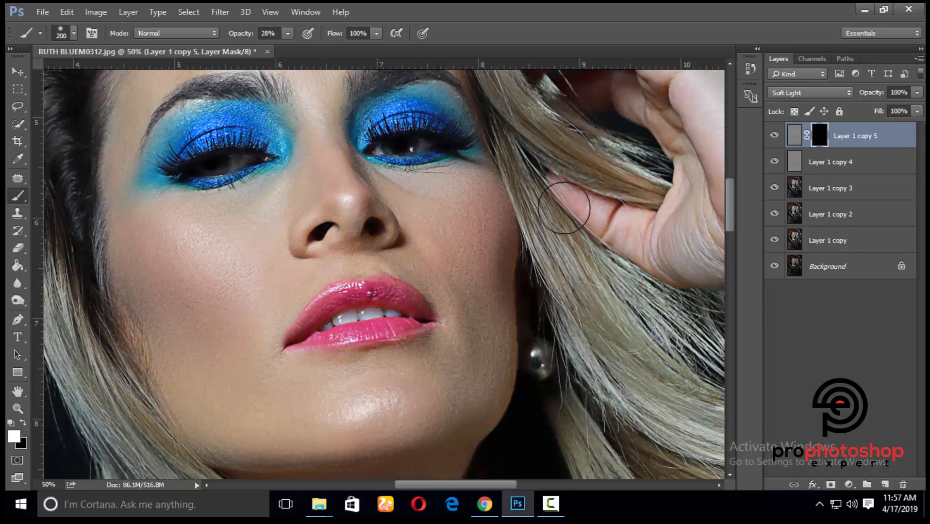
Paint white on the mask at 28% opacity to reveal cheek texture, reducing the brush from 200 to 90 px near the nose.
{"action": "mouse_move", "coordinate": [193, 231]}
{"action": "left_mouse_down"}
{"action": "mouse_move", "coordinate": [233, 262]}
{"action": "mouse_move", "coordinate": [234, 291]}
{"action": "mouse_move", "coordinate": [171, 289]}
{"action": "mouse_move", "coordinate": [141, 245]}
{"action": "mouse_move", "coordinate": [161, 236]}
{"action": "mouse_move", "coordinate": [226, 258]}
{"action": "mouse_move", "coordinate": [227, 315]}
{"action": "mouse_move", "coordinate": [257, 326]}
{"action": "mouse_move", "coordinate": [215, 388]}
{"action": "mouse_move", "coordinate": [263, 433]}
{"action": "mouse_move", "coordinate": [232, 355]}
{"action": "mouse_move", "coordinate": [275, 289]}
{"action": "mouse_move", "coordinate": [259, 303]}
{"action": "left_mouse_up"}
{"action": "key", "text": "bracketleft"}
{"action": "key", "text": "bracketleft"}
{"action": "key", "text": "bracketleft"}
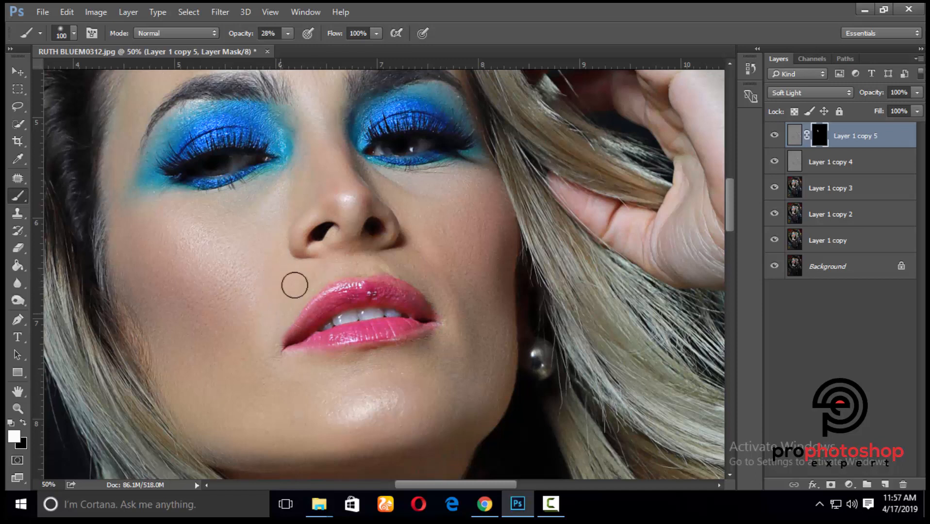
{"action": "key", "text": "bracketleft"}
{"action": "scroll", "coordinate": [301, 272], "scroll_direction": "up", "scroll_amount": 1}
{"action": "scroll", "coordinate": [351, 238], "scroll_direction": "up", "scroll_amount": 2}
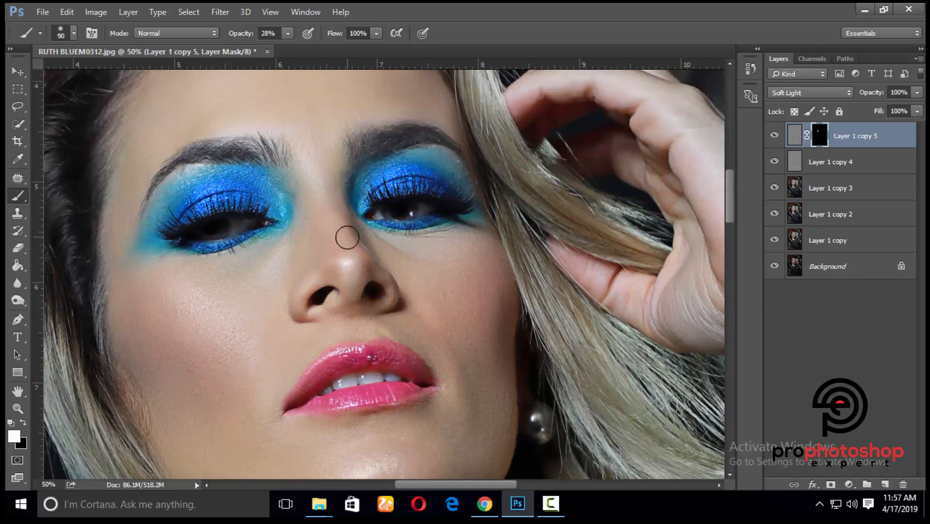
Reveal sharpened texture on the chin and jaw by painting the mask with a 175 to 200 px brush.
{"action": "key", "text": "bracketright"}
{"action": "scroll", "coordinate": [427, 321], "scroll_direction": "down", "scroll_amount": 5}
{"action": "key", "text": "bracketright"}
{"action": "key", "text": "bracketright"}
{"action": "key", "text": "bracketright"}
{"action": "key", "text": "bracketright"}
{"action": "key", "text": "bracketright"}
{"action": "key", "text": "bracketright"}
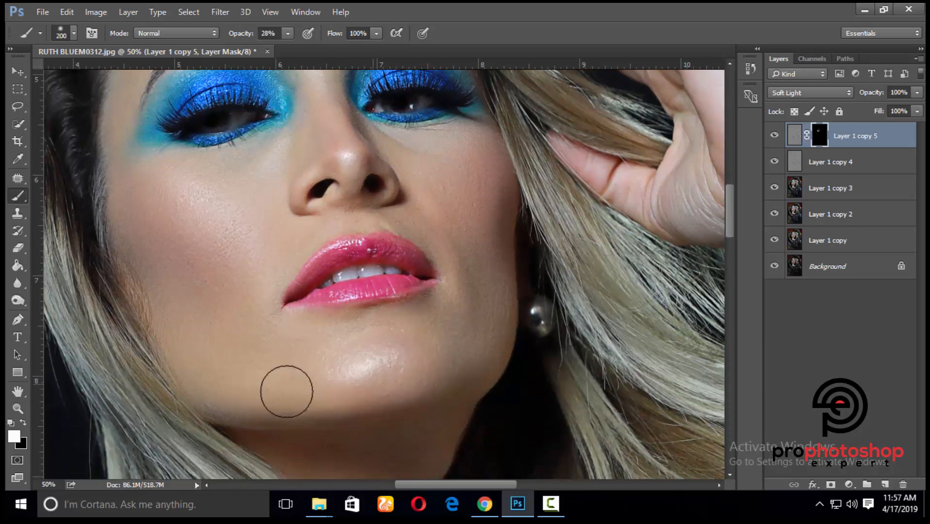
{"action": "key", "text": "bracketleft"}
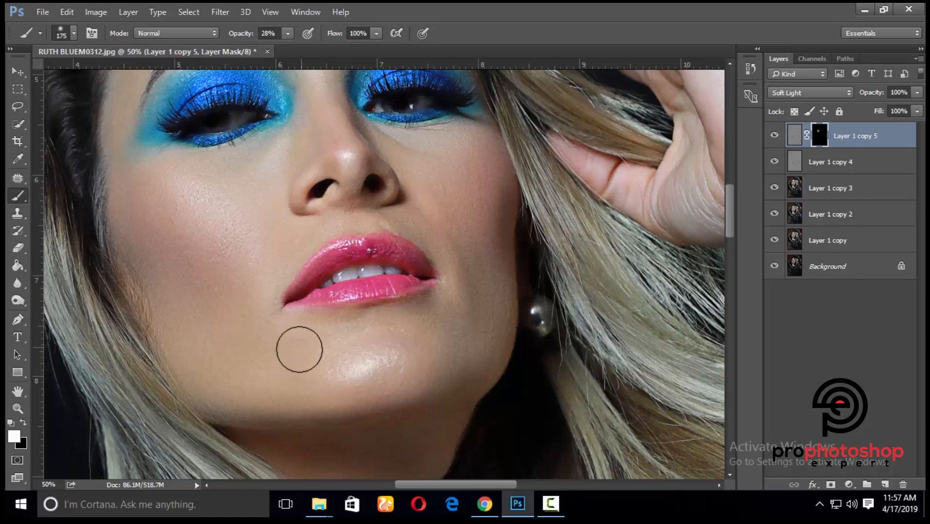
Paint the mask around the mouth corner and nose, reducing the brush from 125 to 90 px.
{"action": "scroll", "coordinate": [263, 287], "scroll_direction": "up", "scroll_amount": 2}
{"action": "key", "text": "bracketleft"}
{"action": "key", "text": "bracketleft"}
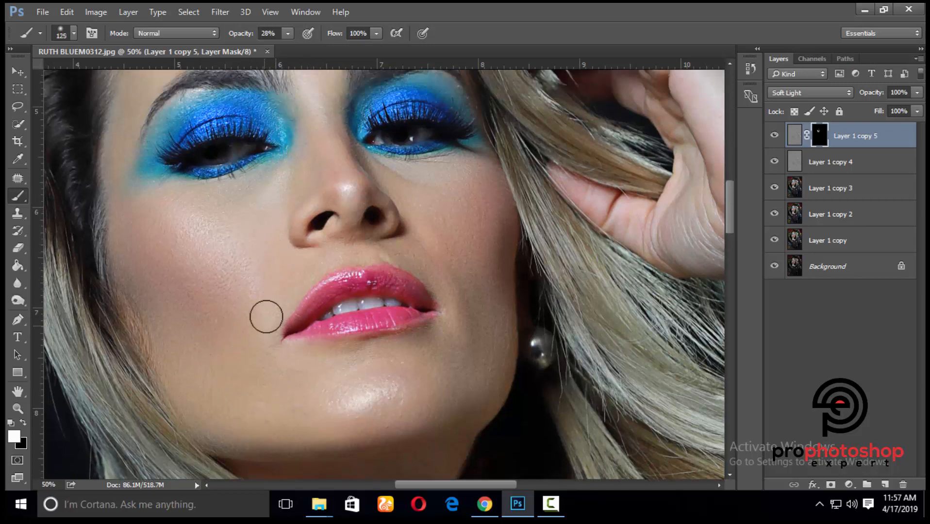
{"action": "scroll", "coordinate": [265, 301], "scroll_direction": "up", "scroll_amount": 2}
{"action": "key", "text": "bracketleft"}
{"action": "key", "text": "bracketleft"}
{"action": "scroll", "coordinate": [301, 271], "scroll_direction": "up", "scroll_amount": 3}
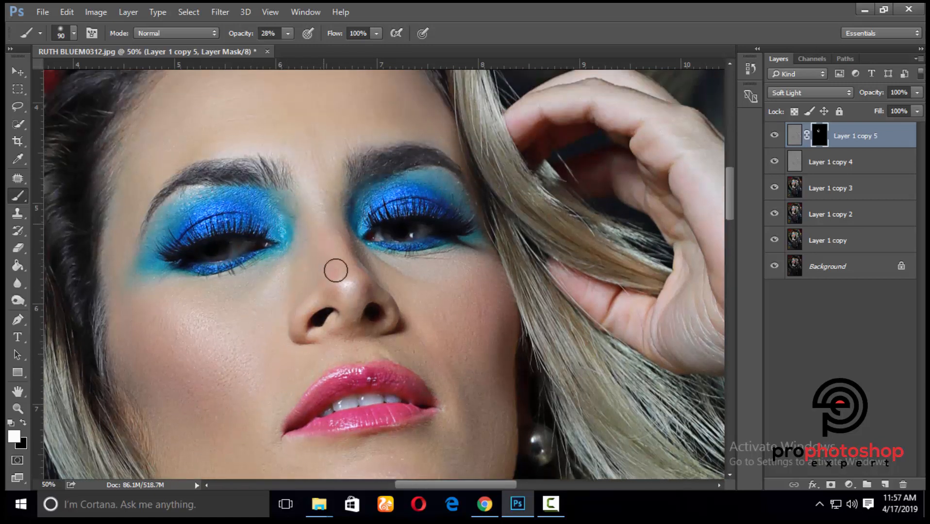
Reveal sharpened texture across the forehead by painting the mask with a 250 px brush.
{"action": "key", "text": "bracketright"}
{"action": "scroll", "coordinate": [337, 267], "scroll_direction": "up", "scroll_amount": 4}
{"action": "key", "text": "bracketright"}
{"action": "key", "text": "bracketright"}
{"action": "key", "text": "bracketright"}
{"action": "key", "text": "bracketright"}
{"action": "key", "text": "bracketright"}
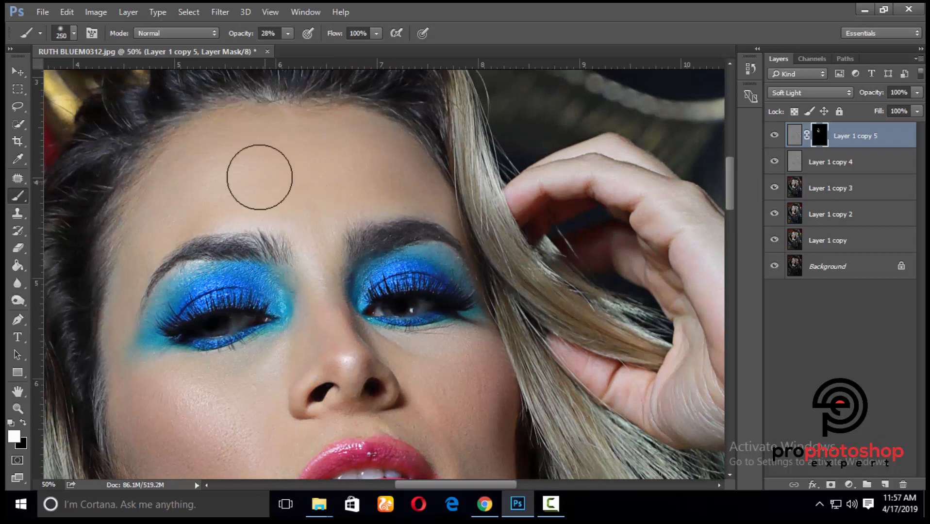
Refine the mask above the eyebrows with a 100 to 125 px brush and along the hairline at 175 px.
{"action": "key", "text": "bracketleft"}
{"action": "key", "text": "bracketleft"}
{"action": "key", "text": "bracketleft"}
{"action": "key", "text": "bracketleft"}
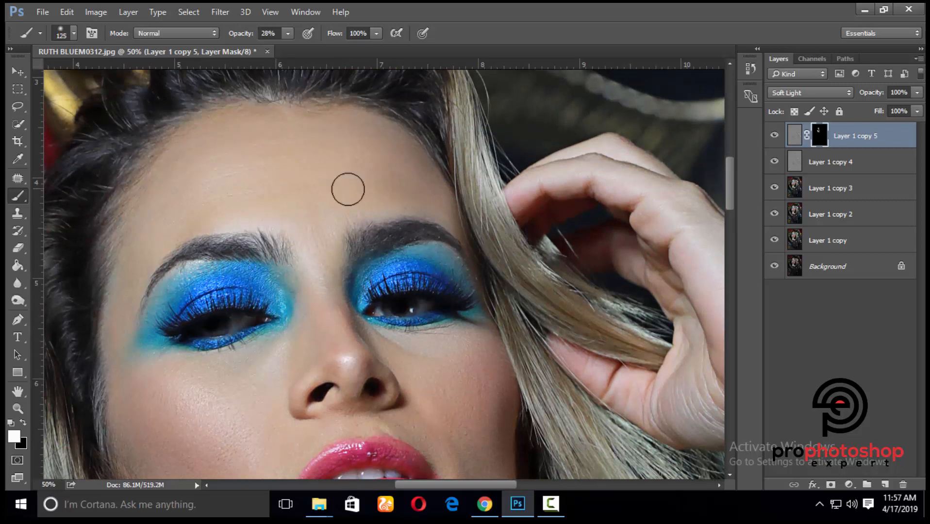
{"action": "key", "text": "bracketleft"}
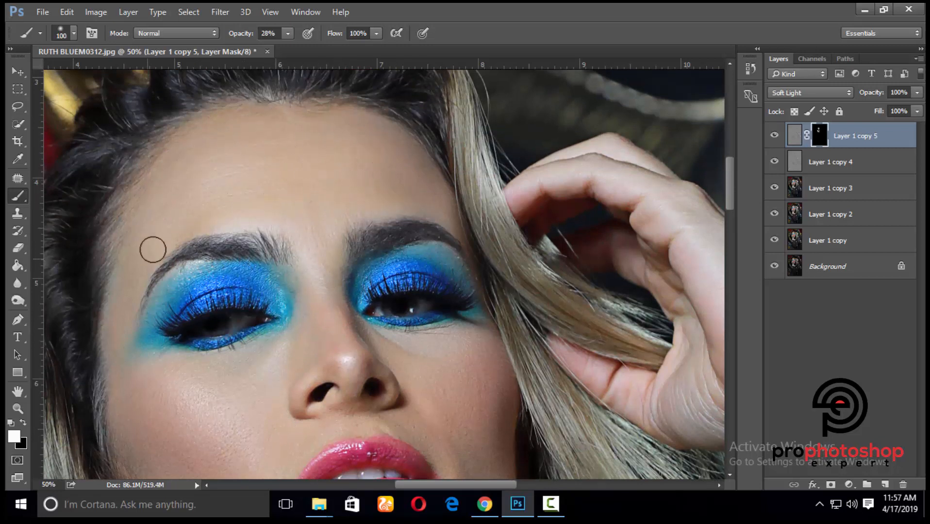
{"action": "key", "text": "bracketright"}
{"action": "key", "text": "bracketright"}
{"action": "key", "text": "bracketright"}
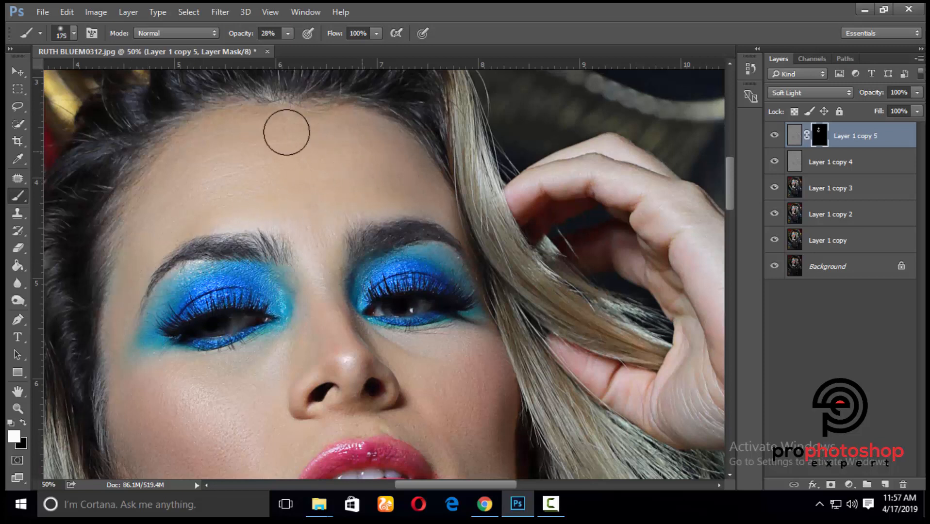
Paint the mask between the eyebrows and down the nose bridge with a 100 px brush.
{"action": "key", "text": "bracketleft"}
{"action": "scroll", "coordinate": [312, 232], "scroll_direction": "down", "scroll_amount": 2}
{"action": "key", "text": "bracketleft"}
{"action": "key", "text": "bracketleft"}
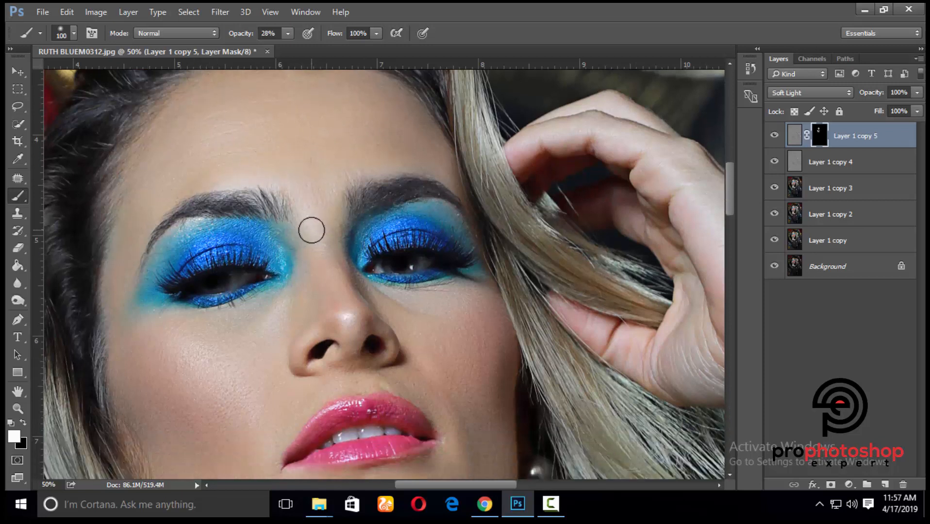
{"action": "key", "text": "bracketright"}
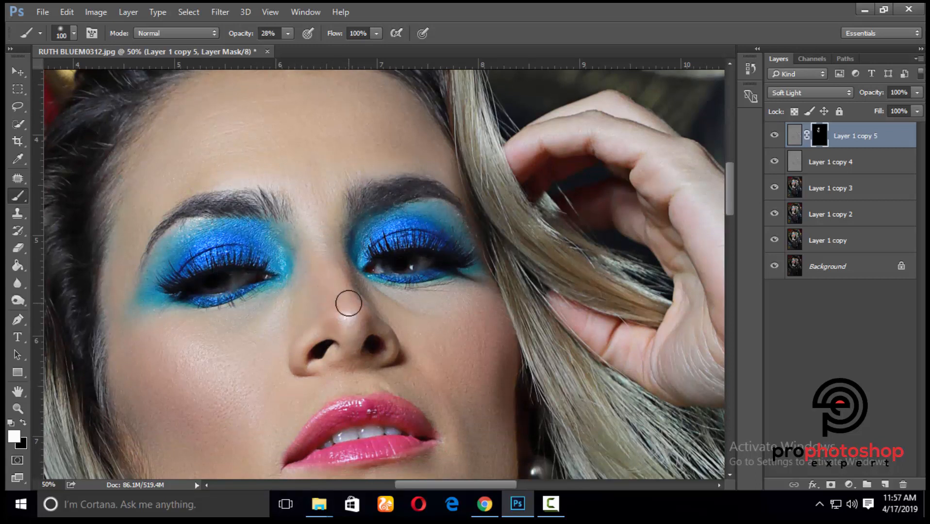
{"action": "scroll", "coordinate": [349, 303], "scroll_direction": "down", "scroll_amount": 3}
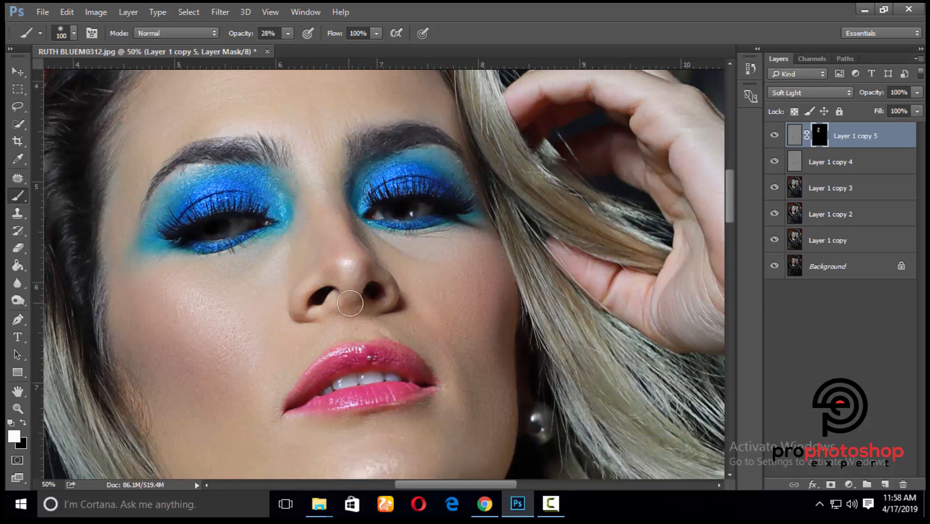
Make Layer 1 copy 3 active again and switch to the Mixer Brush for work around the eyes at 100% zoom.
{"action": "scroll", "coordinate": [505, 276], "scroll_direction": "up", "scroll_amount": 2}
{"action": "left_click", "coordinate": [829, 191]}
{"action": "scroll", "coordinate": [589, 259], "scroll_direction": "up", "scroll_amount": 4}
{"action": "key", "text": "ctrl+plus"}
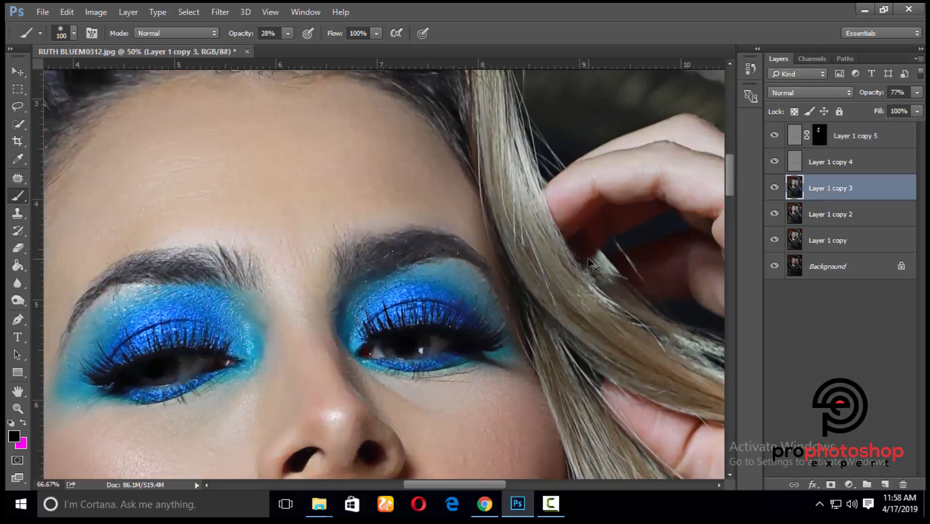
{"action": "right_click", "coordinate": [17, 196]}
{"action": "left_click", "coordinate": [50, 231]}
{"action": "key", "text": "ctrl+plus"}
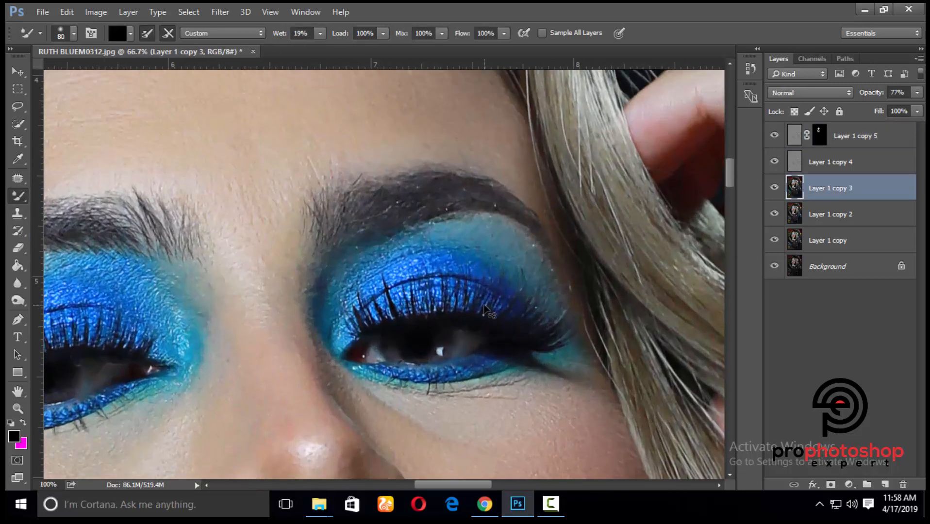
Blend the eyeshadow beneath the eyebrow nearest the raised hand, reducing the Mixer Brush from 70 to 35 px.
{"action": "scroll", "coordinate": [455, 277], "scroll_direction": "up", "scroll_amount": 1}
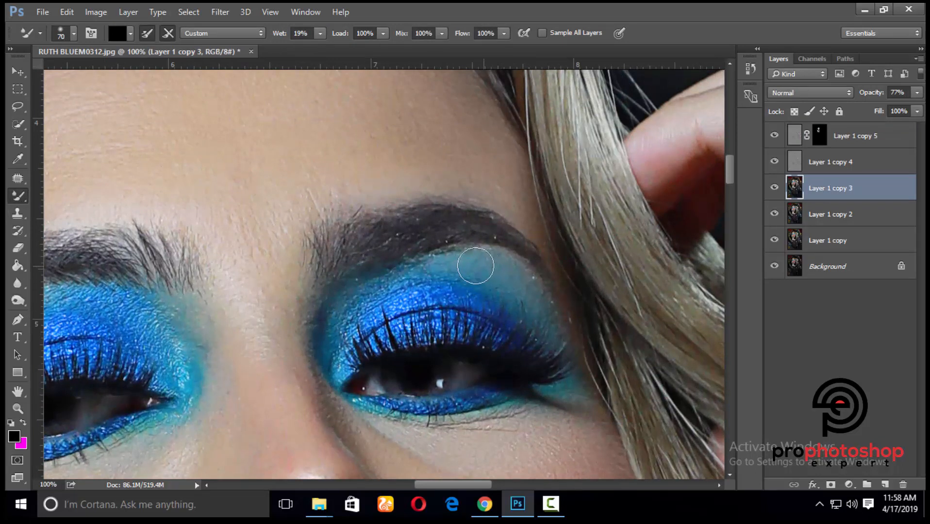
{"action": "key", "text": "bracketleft"}
{"action": "key", "text": "bracketleft"}
{"action": "key", "text": "bracketleft"}
{"action": "key", "text": "bracketleft"}
{"action": "key", "text": "bracketleft"}
{"action": "scroll", "coordinate": [319, 299], "scroll_direction": "down", "scroll_amount": 1}
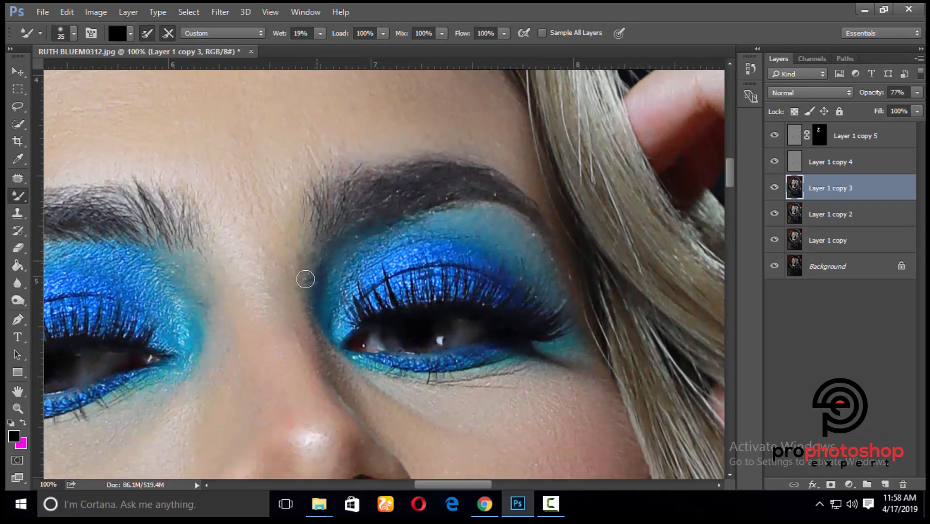
Smooth the skin between the eyebrows and along the upper nose bridge with a 70 px Mixer Brush.
{"action": "key", "text": "bracketright"}
{"action": "key", "text": "bracketright"}
{"action": "key", "text": "bracketright"}
{"action": "key", "text": "bracketright"}
{"action": "key", "text": "bracketright"}
{"action": "scroll", "coordinate": [291, 241], "scroll_direction": "up", "scroll_amount": 1}
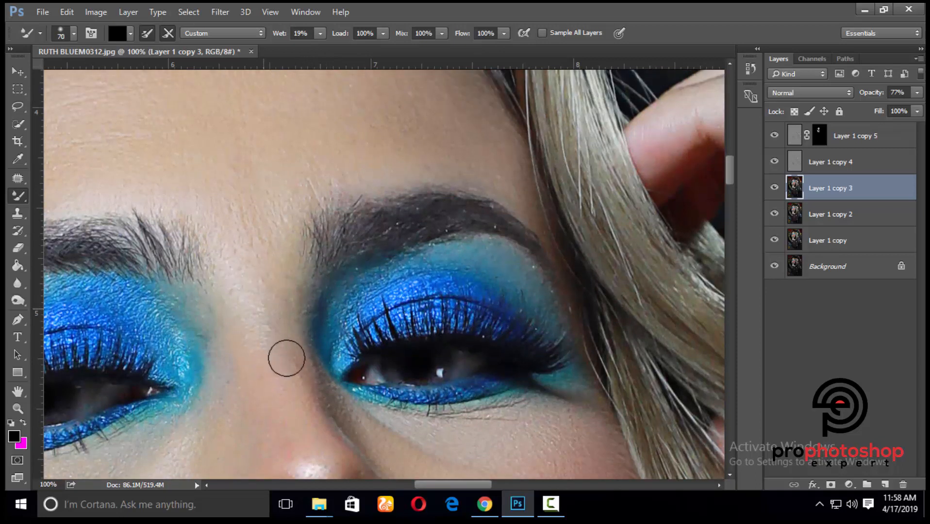
Smooth the side of the nose and the skin below the inner eye corner with a 45 to 60 px Mixer Brush.
{"action": "scroll", "coordinate": [289, 358], "scroll_direction": "down", "scroll_amount": 1}
{"action": "key", "text": "bracketleft"}
{"action": "key", "text": "bracketleft"}
{"action": "key", "text": "bracketleft"}
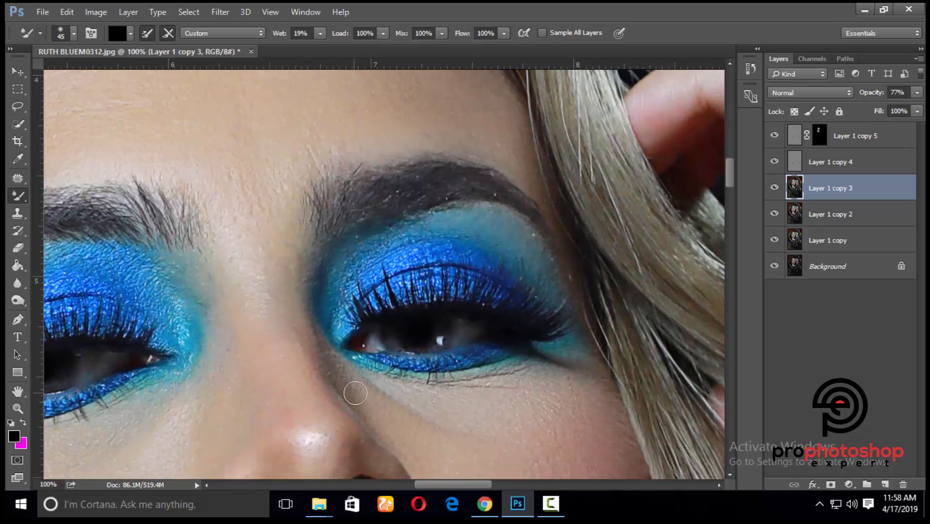
{"action": "key", "text": "bracketright"}
{"action": "key", "text": "bracketright"}
{"action": "scroll", "coordinate": [328, 353], "scroll_direction": "down", "scroll_amount": 1}
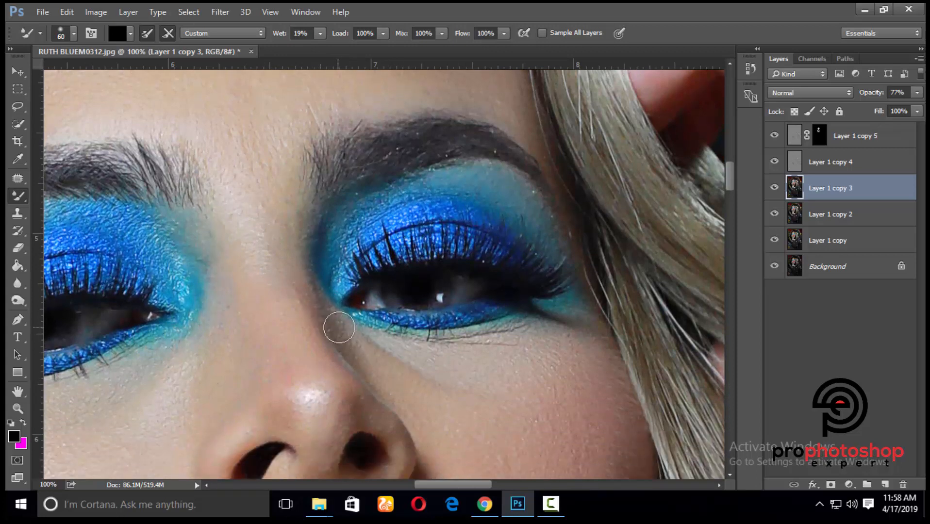
{"action": "key", "text": "bracketleft"}
{"action": "scroll", "coordinate": [341, 329], "scroll_direction": "up", "scroll_amount": 1}
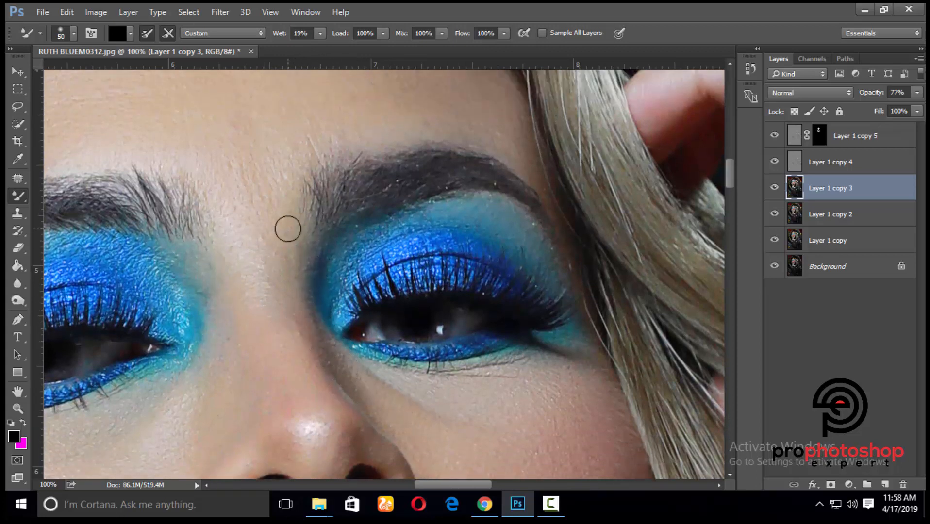
Blend the skin between the eyebrows and across the forehead, enlarging the Mixer Brush from 70 to 175 px.
{"action": "key", "text": "bracketright"}
{"action": "key", "text": "bracketright"}
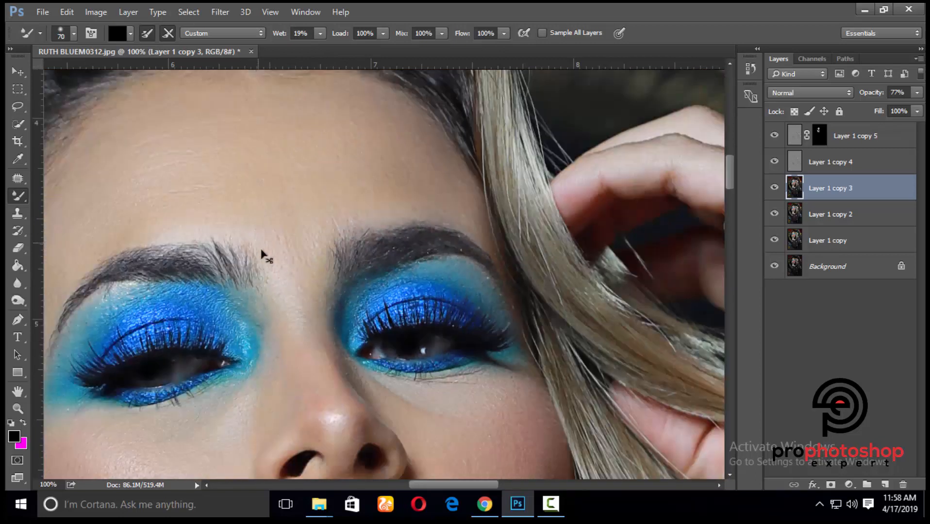
{"action": "key", "text": "ctrl+minus"}
{"action": "key", "text": "bracketright"}
{"action": "key", "text": "bracketright"}
{"action": "key", "text": "bracketright"}
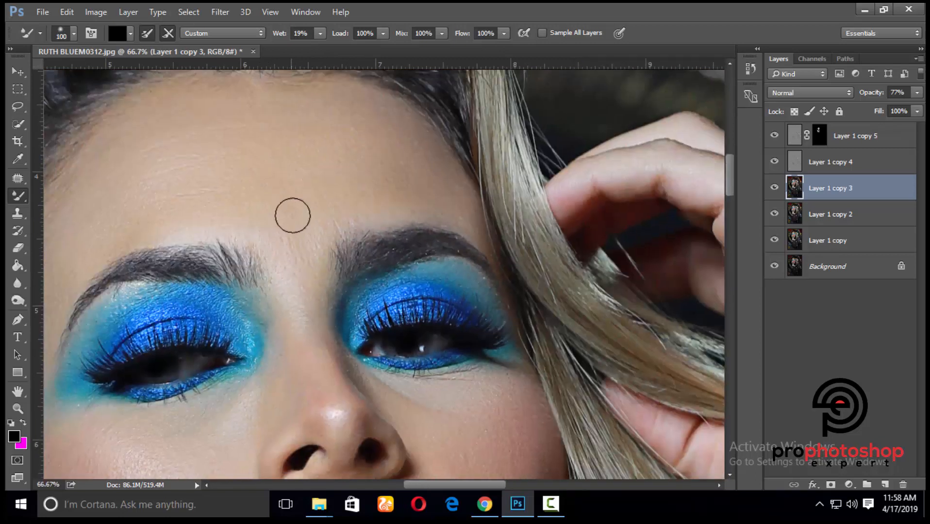
{"action": "key", "text": "bracketright"}
{"action": "key", "text": "bracketright"}
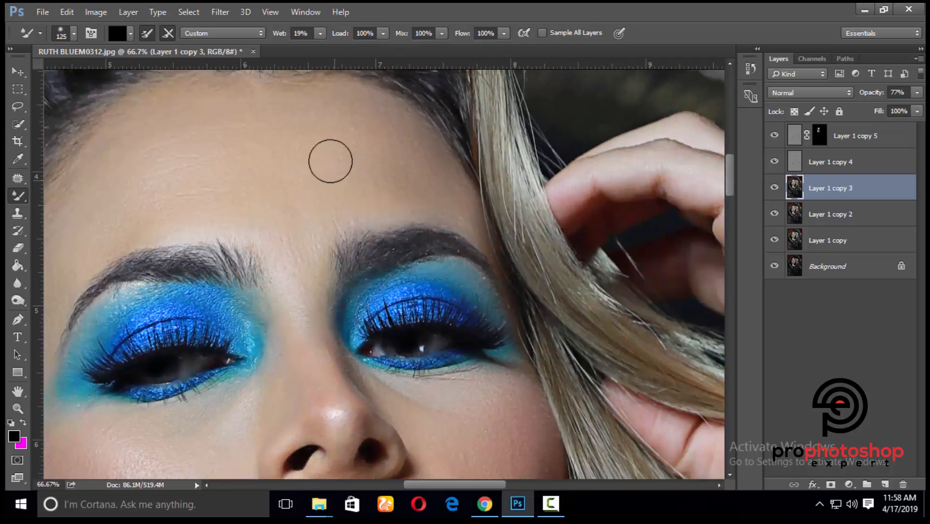
{"action": "scroll", "coordinate": [417, 185], "scroll_direction": "up", "scroll_amount": 1}
{"action": "key", "text": "bracketright"}
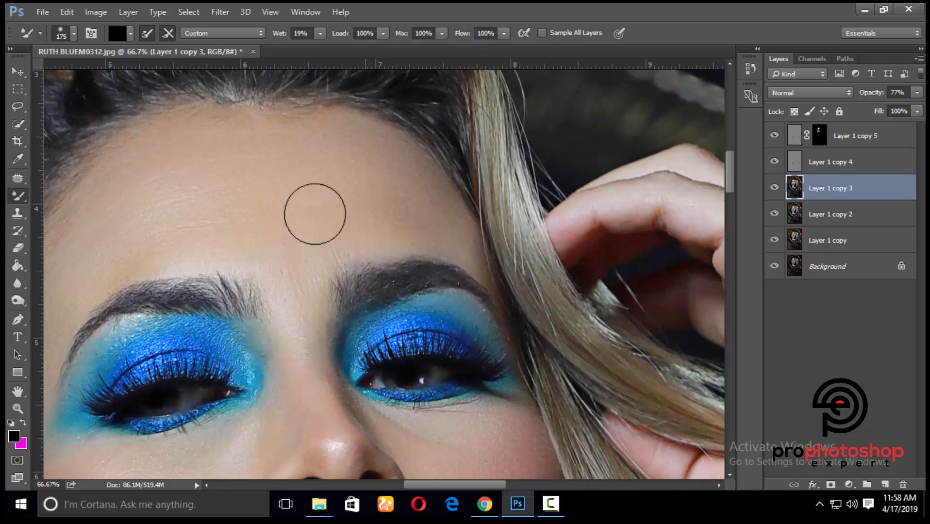
Smooth the temple beside the eye farthest from the raised hand with a 90 px Mixer Brush.
{"action": "key", "text": "ctrl+minus"}
{"action": "key", "text": "bracketleft"}
{"action": "key", "text": "bracketleft"}
{"action": "key", "text": "bracketleft"}
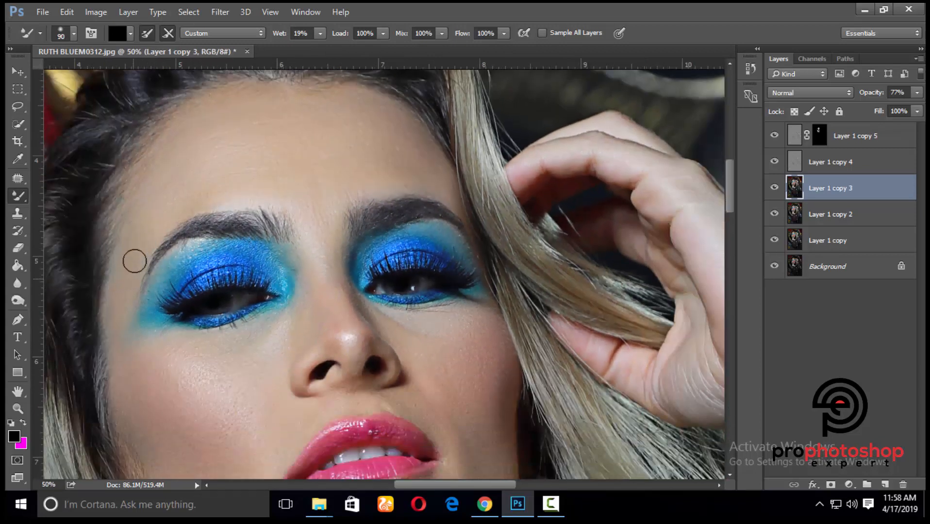
Smooth the cheek farthest from the raised hand with a 200 px Mixer Brush.
{"action": "scroll", "coordinate": [136, 301], "scroll_direction": "down", "scroll_amount": 1}
{"action": "key", "text": "bracketright"}
{"action": "key", "text": "bracketright"}
{"action": "key", "text": "bracketright"}
{"action": "key", "text": "bracketright"}
{"action": "scroll", "coordinate": [253, 301], "scroll_direction": "down", "scroll_amount": 2}
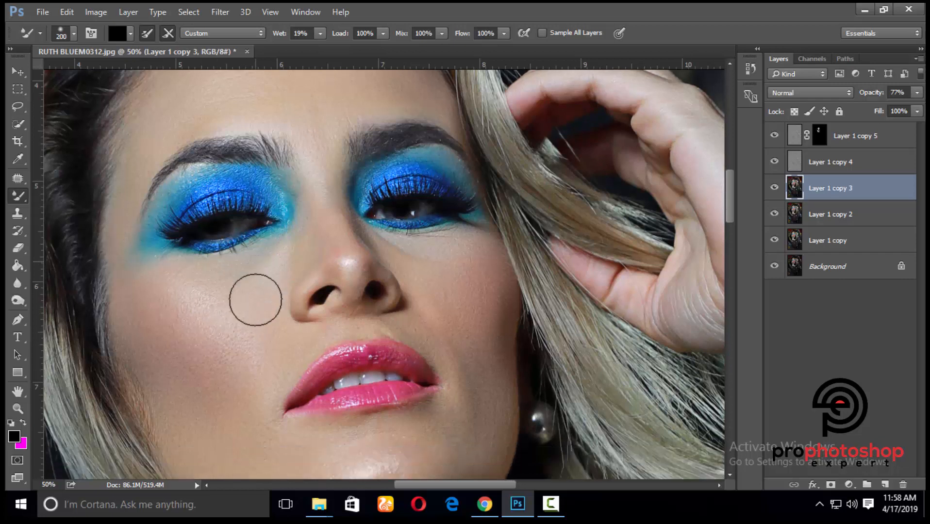
Activate the layer mask of Layer 1 copy 5 and switch from the Mixer Brush to the regular Brush tool.
{"action": "key", "text": "ctrl+minus"}
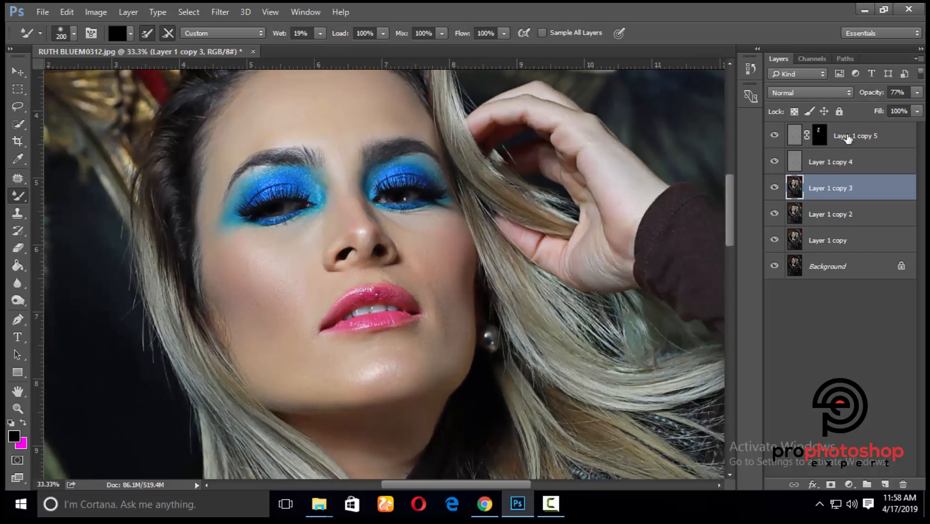
{"action": "left_click", "coordinate": [823, 134]}
{"action": "key", "text": "ctrl+plus"}
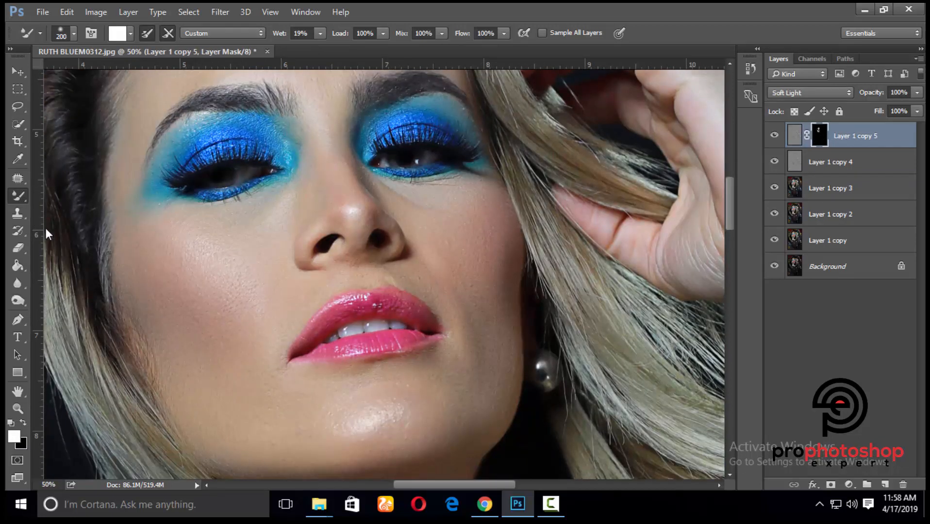
{"action": "right_click", "coordinate": [18, 196]}
{"action": "left_click", "coordinate": [73, 193]}
Paint the mask in white over the cheek and nose with an 80 to 90 px brush at 28% opacity.
{"action": "scroll", "coordinate": [262, 249], "scroll_direction": "down", "scroll_amount": 1}
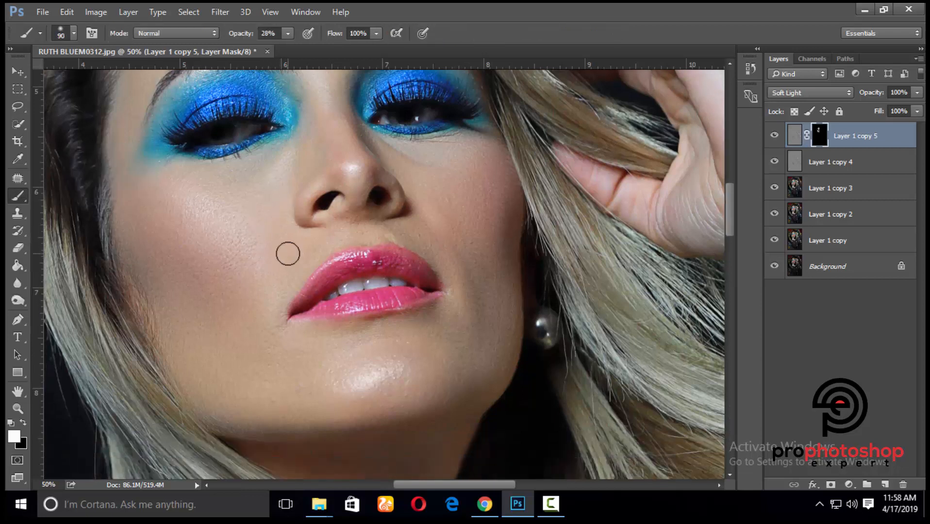
{"action": "scroll", "coordinate": [316, 150], "scroll_direction": "up", "scroll_amount": 3}
{"action": "key", "text": "bracketright"}
{"action": "key", "text": "bracketright"}
{"action": "key", "text": "bracketright"}
{"action": "key", "text": "bracketright"}
{"action": "key", "text": "bracketright"}
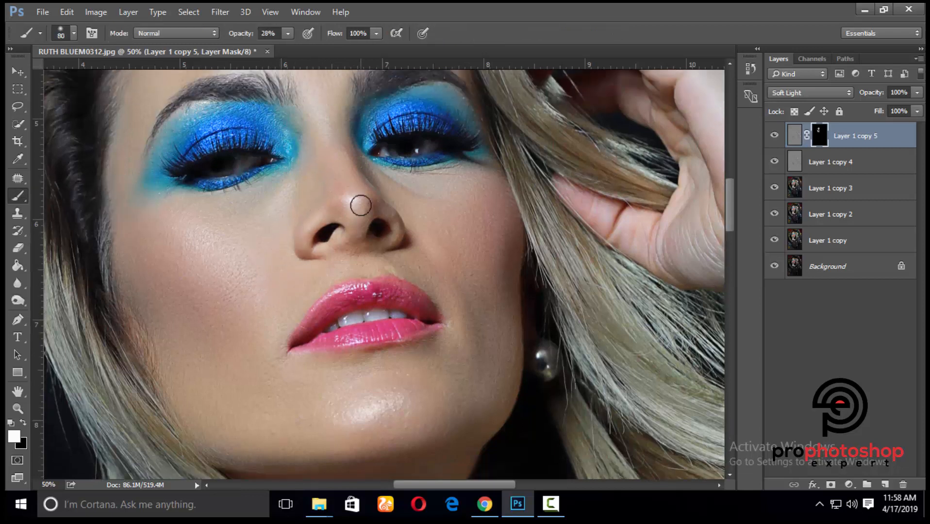
Paint the mask over the skin around the mouth and chin with a 125 px brush.
{"action": "scroll", "coordinate": [282, 241], "scroll_direction": "down", "scroll_amount": 6}
{"action": "scroll", "coordinate": [286, 226], "scroll_direction": "down", "scroll_amount": 4}
{"action": "key", "text": "bracketright"}
{"action": "key", "text": "bracketright"}
{"action": "key", "text": "bracketright"}
{"action": "key", "text": "bracketleft"}
{"action": "key", "text": "bracketleft"}
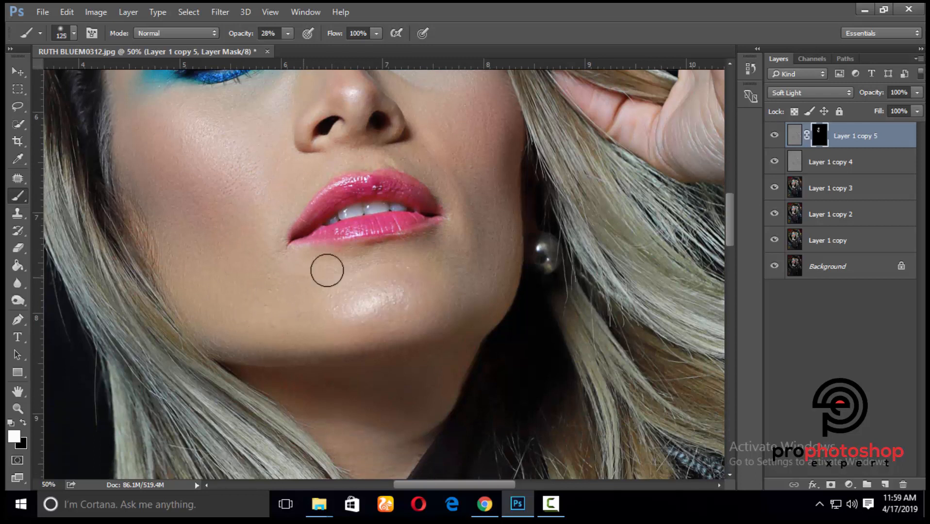
Paint the mask over the cheek below the eye nearest the raised hand with a 150 px brush.
{"action": "scroll", "coordinate": [316, 270], "scroll_direction": "up", "scroll_amount": 3}
{"action": "key", "text": "bracketright"}
{"action": "key", "text": "bracketright"}
{"action": "key", "text": "bracketright"}
{"action": "scroll", "coordinate": [228, 258], "scroll_direction": "up", "scroll_amount": 4}
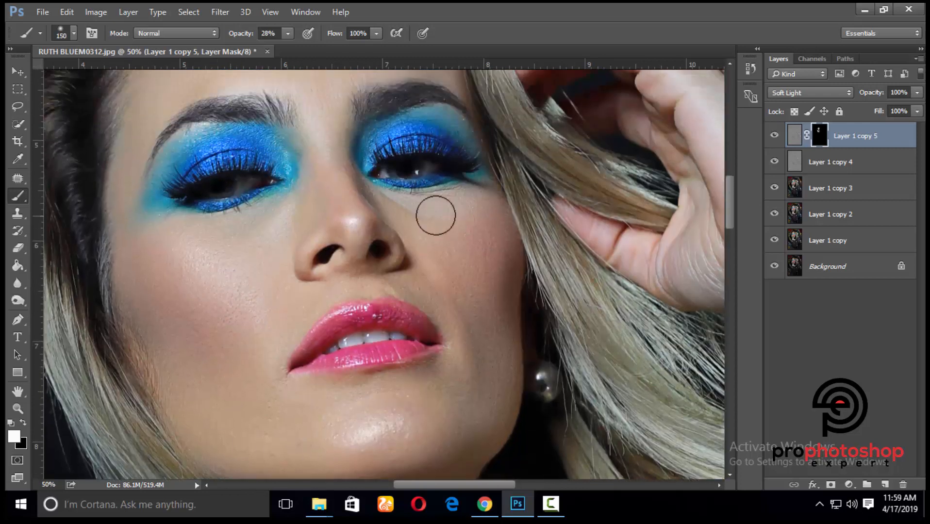
Paint the mask across the forehead with a brush of 200 px, reduced to 175 px.
{"action": "scroll", "coordinate": [442, 262], "scroll_direction": "up", "scroll_amount": 4}
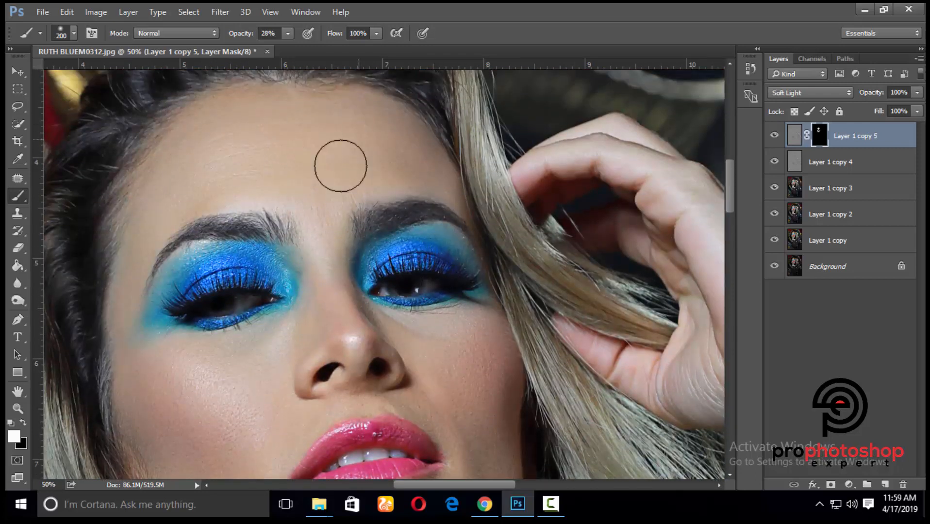
{"action": "key", "text": "bracketleft"}
{"action": "scroll", "coordinate": [358, 194], "scroll_direction": "down", "scroll_amount": 2}
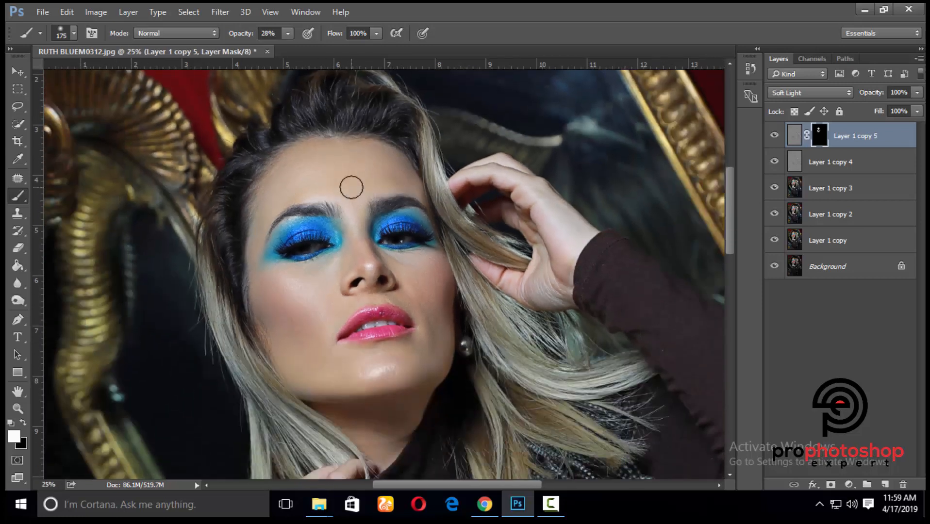
Try merging Layer 1 copy 3, Layer 1 copy 4 and Layer 1 copy 5 into one layer, and undo the merge.
{"action": "scroll", "coordinate": [417, 225], "scroll_direction": "down", "scroll_amount": 1}
{"action": "left_click", "coordinate": [829, 188], "text": "shift"}
{"action": "right_click", "coordinate": [829, 188]}
{"action": "left_click", "coordinate": [589, 450]}
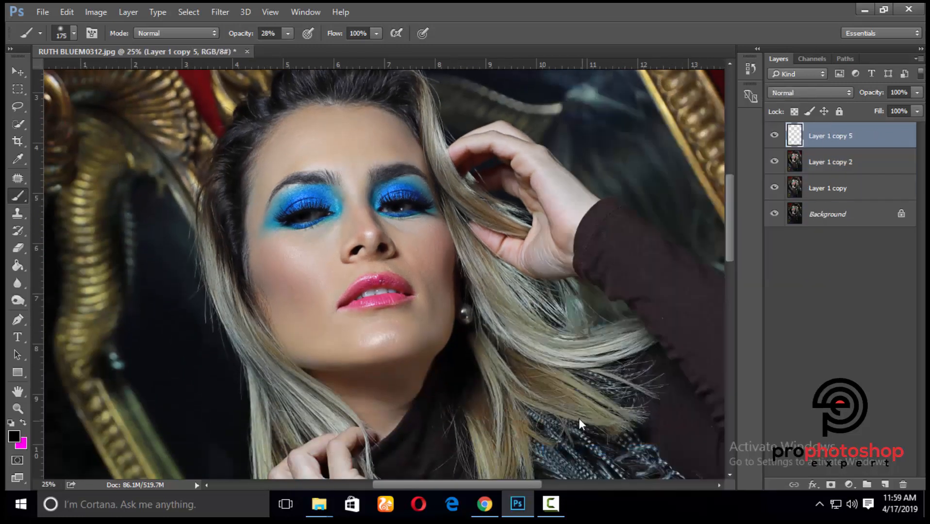
{"action": "key", "text": "ctrl+minus"}
{"action": "key", "text": "ctrl+z"}
Duplicate Layer 1 copy 2 and merge the duplicate with all layers above it up to Layer 1 copy 5.
{"action": "left_click", "coordinate": [837, 217]}
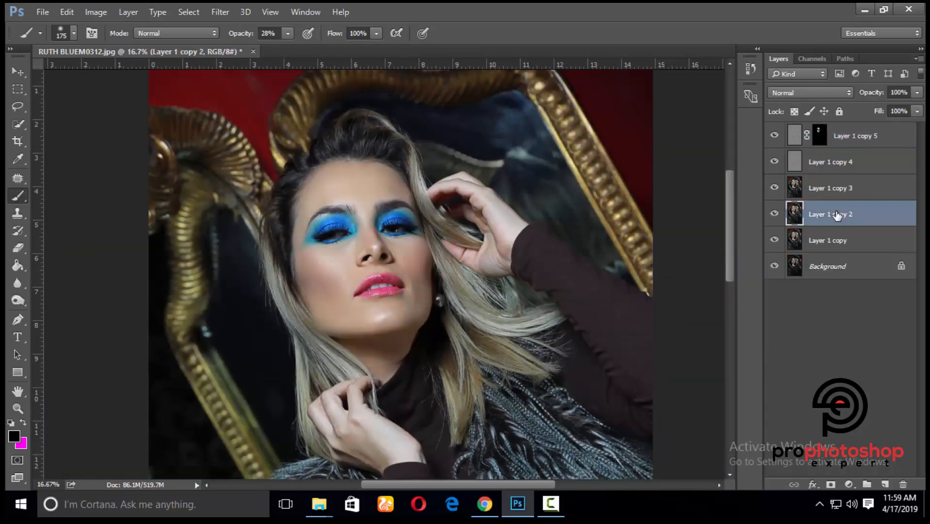
{"action": "key", "text": "ctrl+j"}
{"action": "left_click", "coordinate": [861, 140], "text": "shift"}
{"action": "right_click", "coordinate": [860, 141]}
{"action": "left_click", "coordinate": [631, 450]}
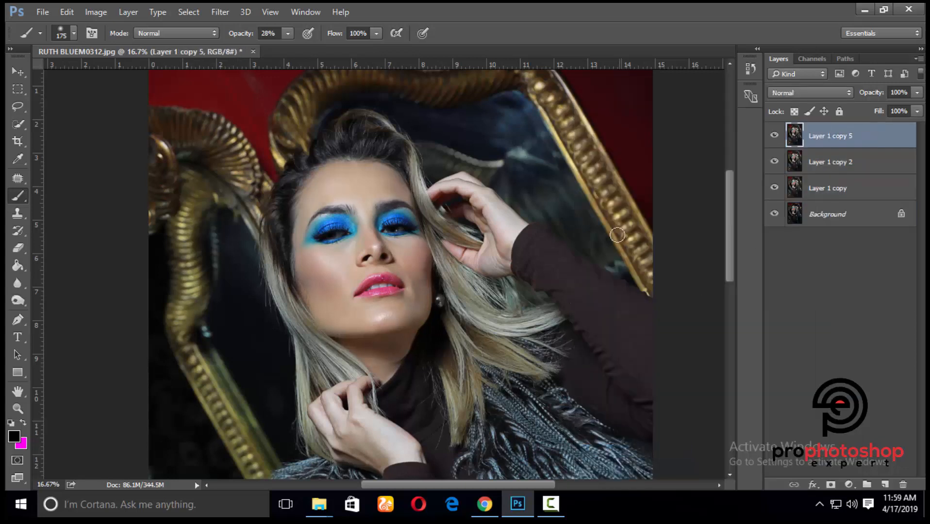
Hide Layer 1 copy 2 and Layer 1 copy, and toggle Layer 1 copy 5 to compare the retouch with the Background.
{"action": "key", "text": "ctrl+plus"}
{"action": "key", "text": "ctrl+plus"}
{"action": "key", "text": "ctrl+plus"}
{"action": "key", "text": "ctrl+plus"}
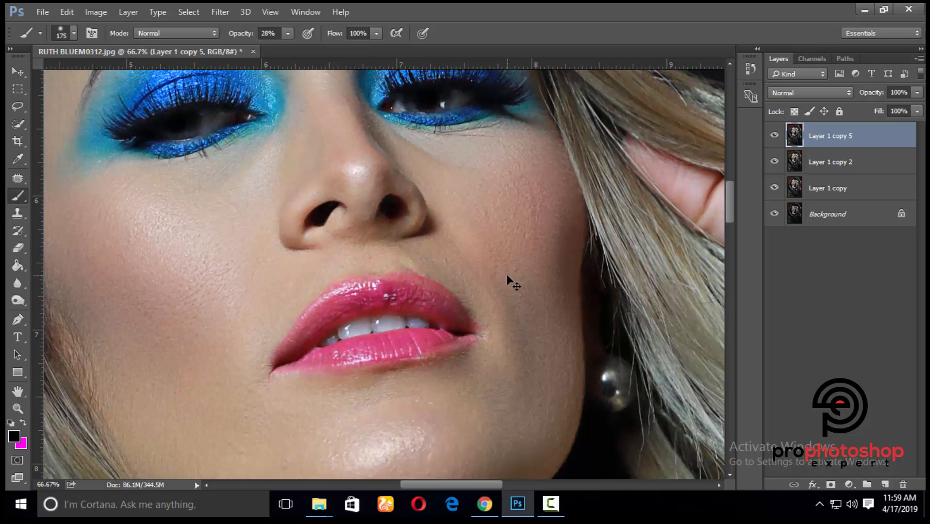
{"action": "key", "text": "ctrl+minus"}
{"action": "key", "text": "ctrl+minus"}
{"action": "key", "text": "ctrl+minus"}
{"action": "left_click", "coordinate": [774, 161]}
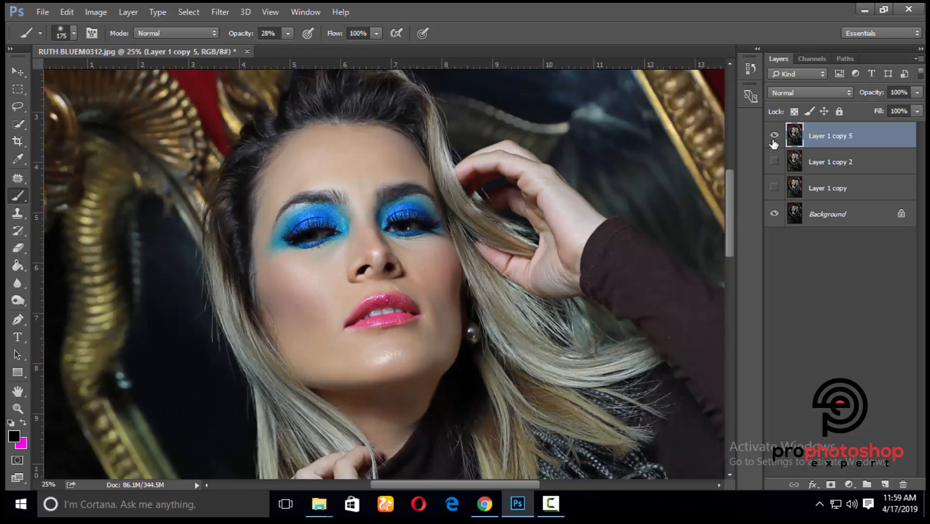
{"action": "left_click", "coordinate": [774, 141]}
{"action": "left_click", "coordinate": [774, 141]}
{"action": "left_click", "coordinate": [774, 141]}
{"action": "left_click", "coordinate": [774, 141]}
{"action": "key", "text": "ctrl+minus"}
{"action": "key", "text": "ctrl+minus"}
{"action": "scroll", "coordinate": [494, 273], "scroll_direction": "down", "scroll_amount": 2}
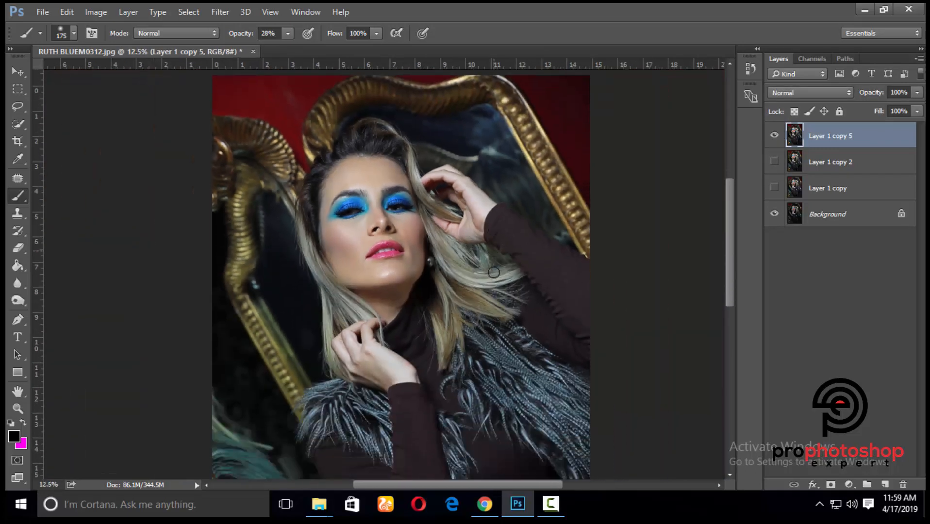
Heal the dark marks on the upper lip at 200% zoom with an 8 px Content-Aware Spot Healing Brush.
{"action": "key", "text": "ctrl+plus"}
{"action": "key", "text": "ctrl+plus"}
{"action": "key", "text": "ctrl+plus"}
{"action": "key", "text": "ctrl+plus"}
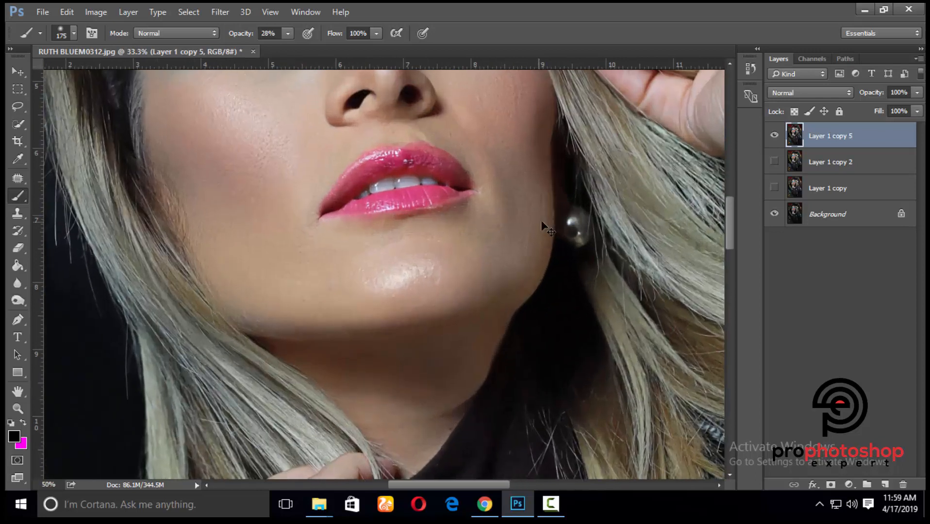
{"action": "key", "text": "ctrl+plus"}
{"action": "key", "text": "ctrl+plus"}
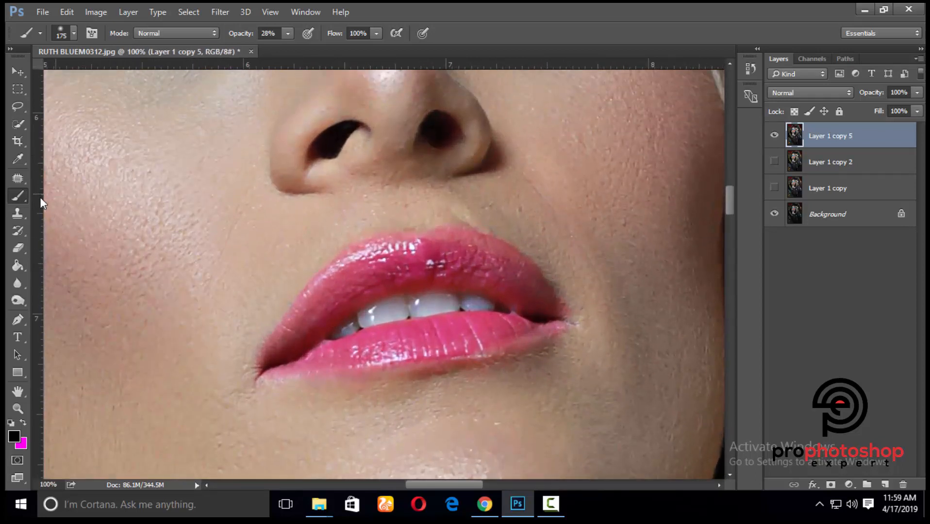
{"action": "left_click", "coordinate": [24, 179]}
{"action": "left_click", "coordinate": [50, 177]}
{"action": "key", "text": "ctrl+plus"}
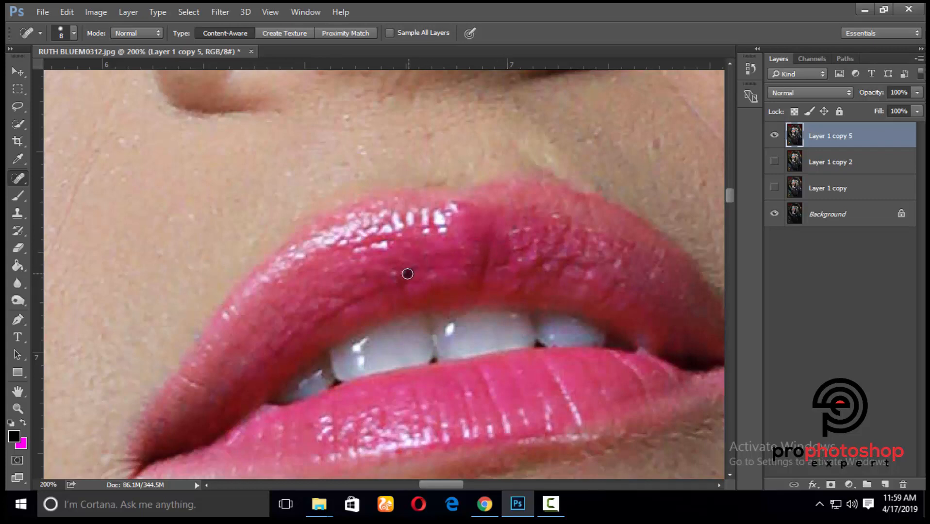
{"action": "left_click", "coordinate": [392, 276]}
{"action": "scroll", "coordinate": [544, 238], "scroll_direction": "down", "scroll_amount": 2}
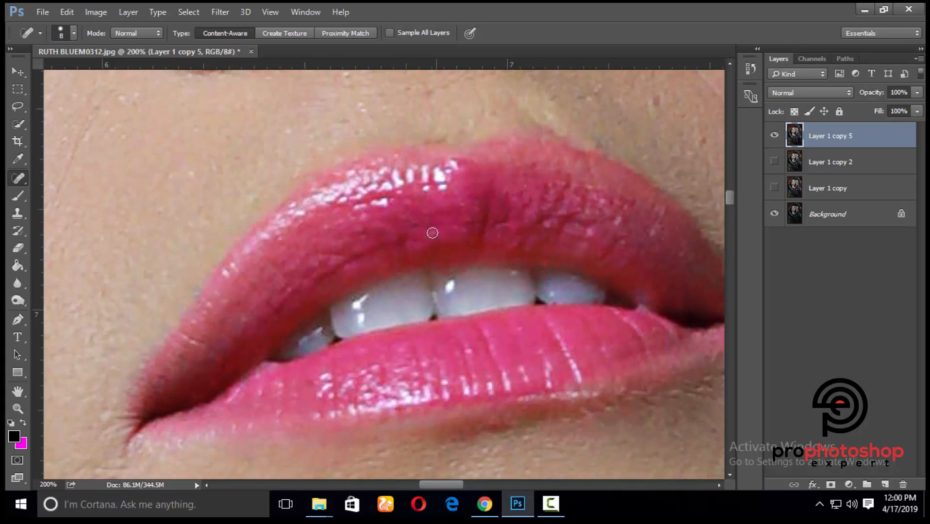
Heal the blemishes along the upper lip and the skin beneath the nose with an 8 to 10 px Spot Healing Brush.
{"action": "key", "text": "ctrl+minus"}
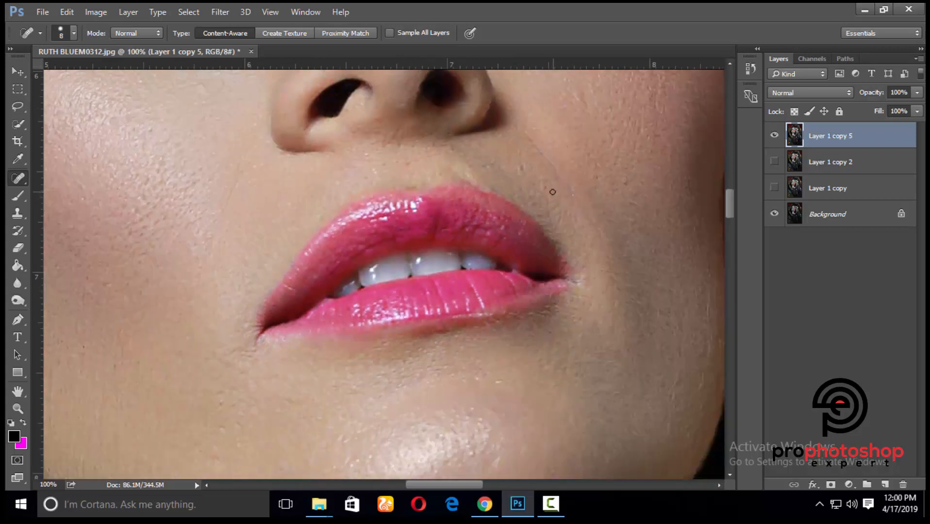
{"action": "scroll", "coordinate": [553, 192], "scroll_direction": "up", "scroll_amount": 1}
{"action": "key", "text": "ctrl+plus"}
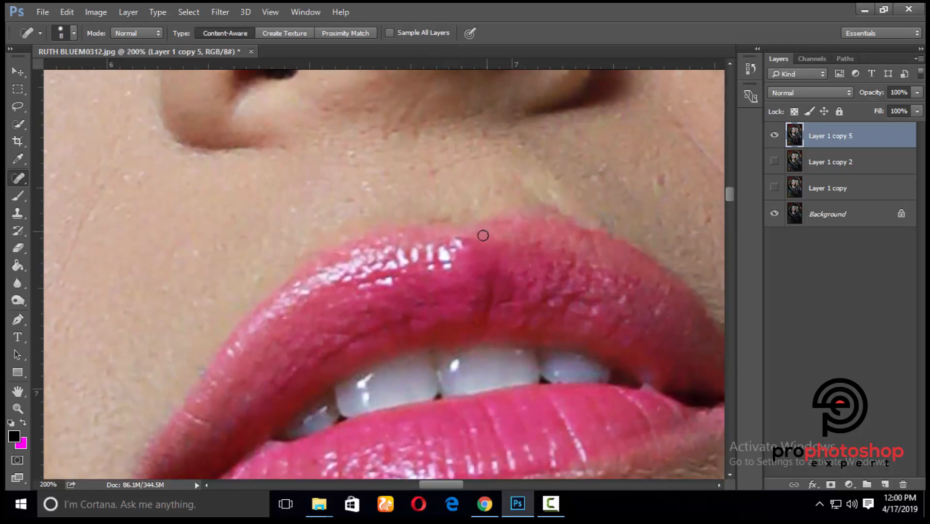
{"action": "scroll", "coordinate": [477, 211], "scroll_direction": "up", "scroll_amount": 1}
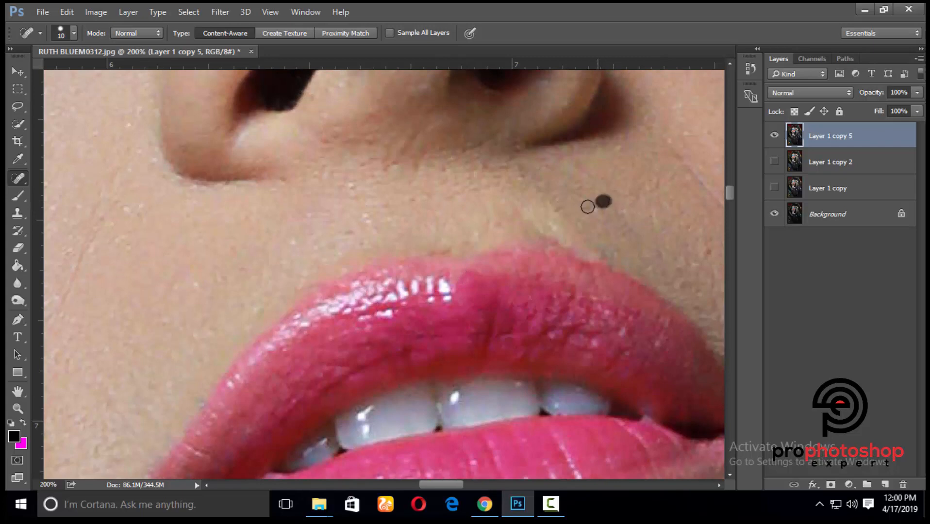
Examine the healed lips and facial skin at several zoom levels, out to the whole portrait.
{"action": "key", "text": "ctrl+minus"}
{"action": "key", "text": "ctrl+minus"}
{"action": "scroll", "coordinate": [610, 224], "scroll_direction": "up", "scroll_amount": 2}
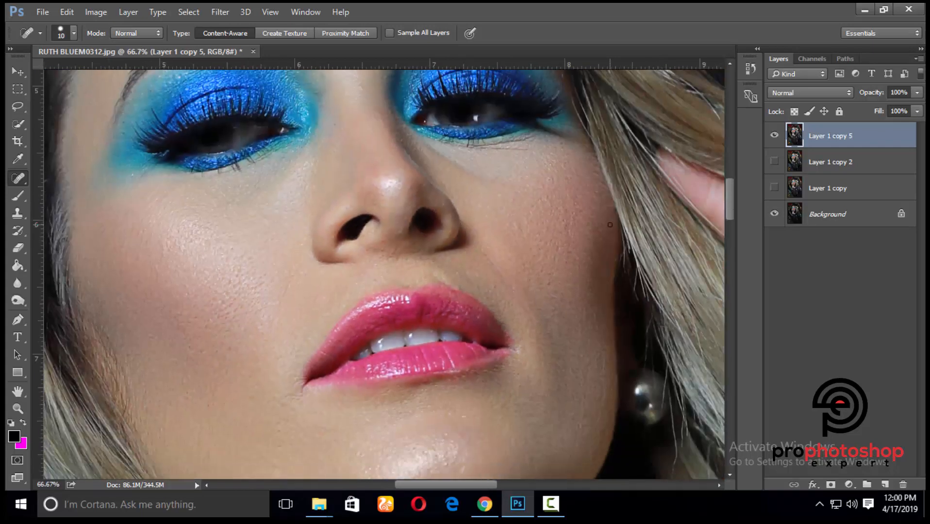
{"action": "scroll", "coordinate": [610, 225], "scroll_direction": "down", "scroll_amount": 2}
{"action": "key", "text": "ctrl+minus"}
{"action": "scroll", "coordinate": [610, 224], "scroll_direction": "up", "scroll_amount": 2}
{"action": "key", "text": "ctrl+minus"}
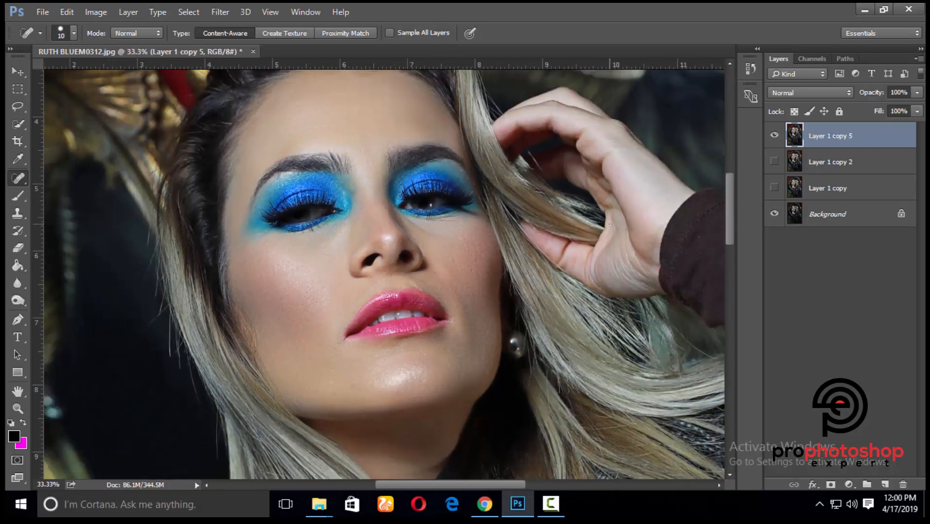
{"action": "key", "text": "ctrl+minus"}
{"action": "key", "text": "ctrl+minus"}
{"action": "key", "text": "ctrl+minus"}
{"action": "scroll", "coordinate": [607, 224], "scroll_direction": "down", "scroll_amount": 1}
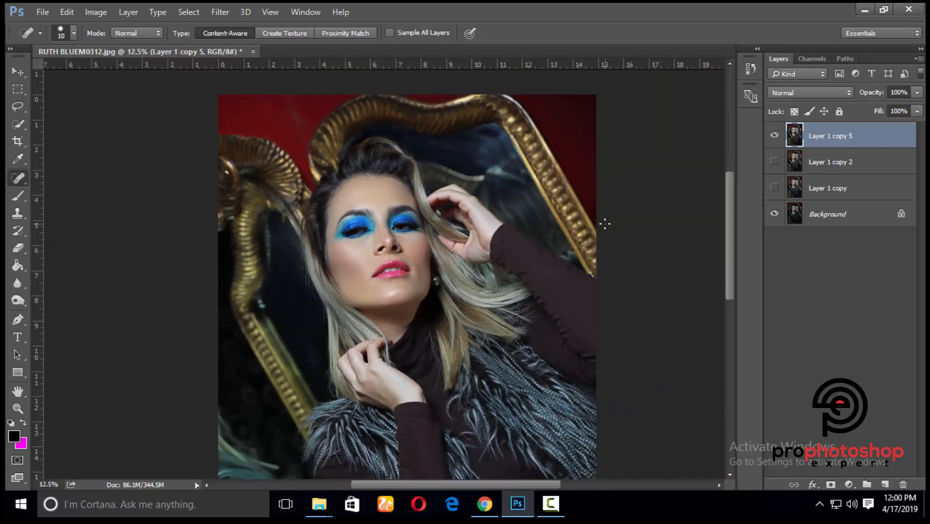
Duplicate Layer 1 copy 5 and set the duplicate's brightness to 36 in Brightness/Contrast.
{"action": "key", "text": "ctrl+minus"}
{"action": "key", "text": "ctrl+j"}
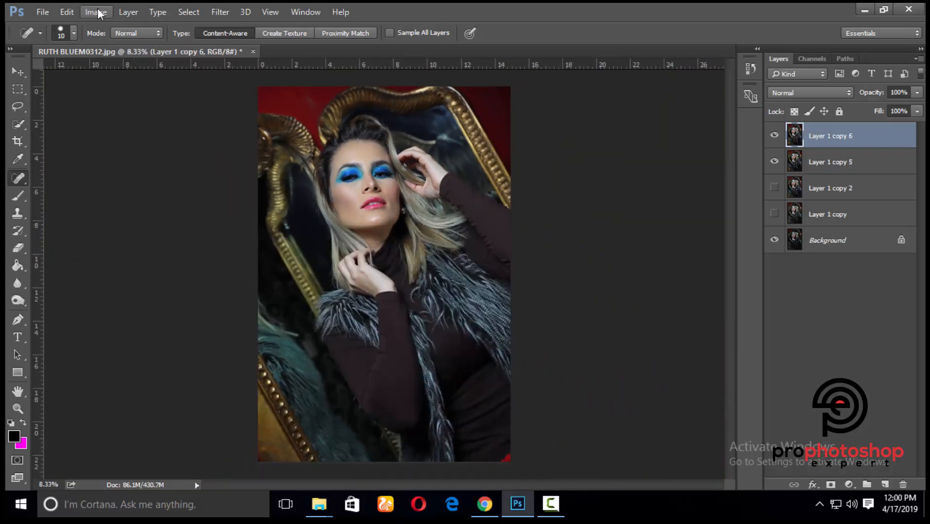
{"action": "left_click", "coordinate": [96, 12]}
{"action": "mouse_move", "coordinate": [63, 44]}
{"action": "left_click", "coordinate": [274, 43]}
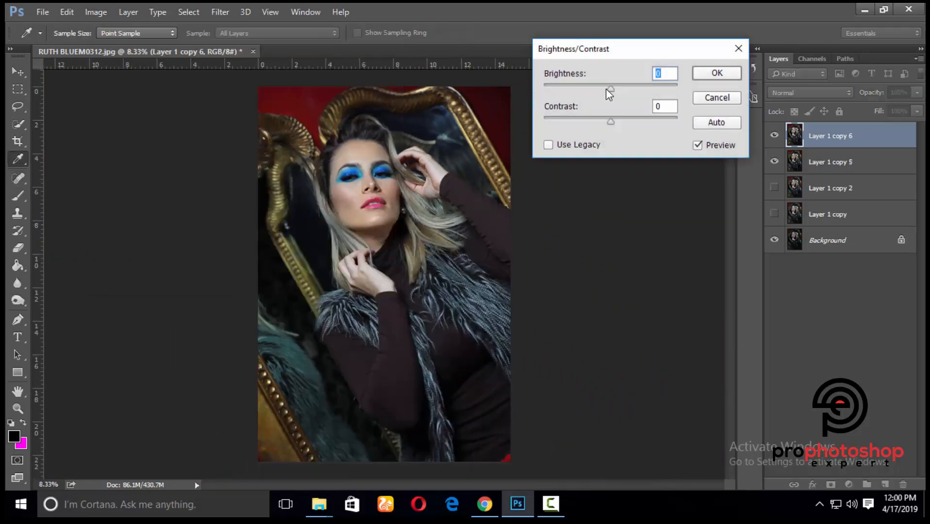
{"action": "left_click_drag", "start_coordinate": [617, 90], "coordinate": [627, 89]}
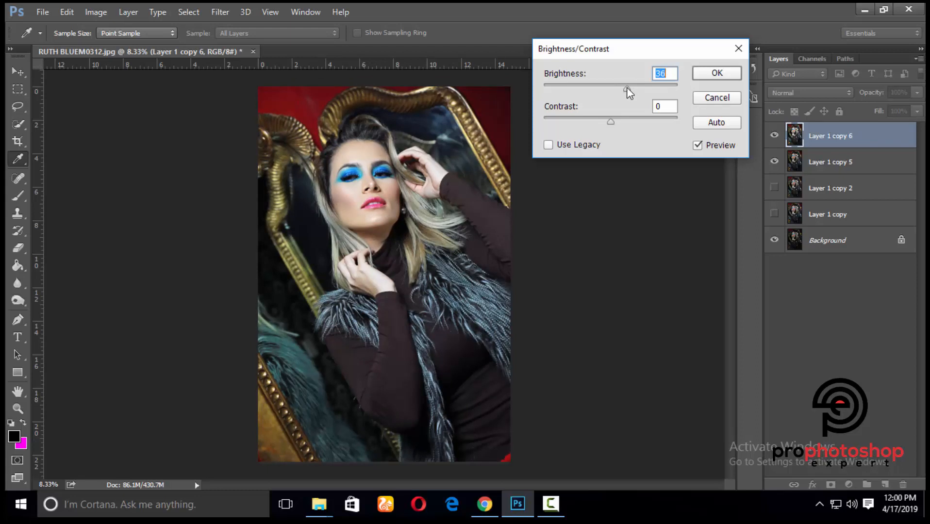
{"action": "left_click", "coordinate": [716, 75]}
{"action": "key", "text": "j"}
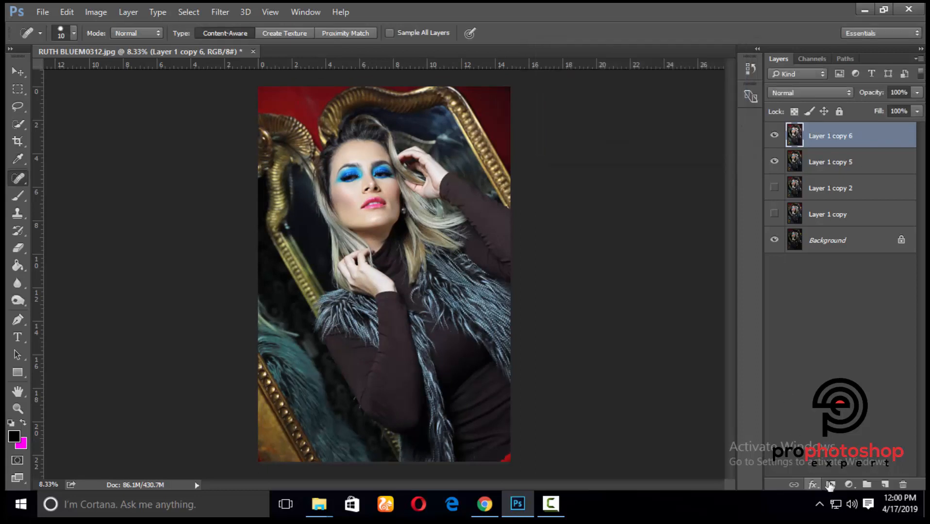
Add a layer mask to Layer 1 copy 6 and fill the whole mask with black.
{"action": "left_click", "coordinate": [830, 484]}
{"action": "key", "text": "ctrl+a"}
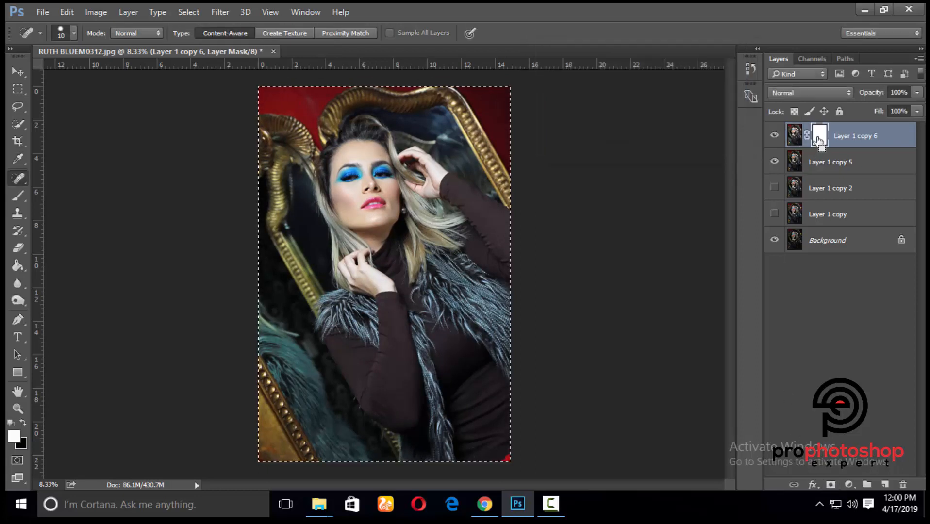
{"action": "key", "text": "ctrl+BackSpace"}
Paint white on the mask over the forehead and nose with a 28% opacity brush, reducing it to 80 px for the nose.
{"action": "key", "text": "ctrl+plus"}
{"action": "key", "text": "ctrl+plus"}
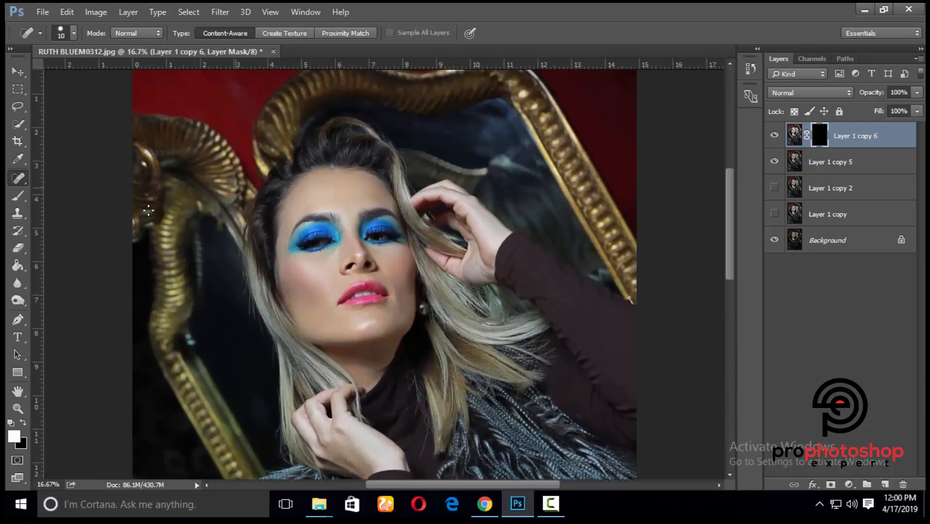
{"action": "key", "text": "b"}
{"action": "scroll", "coordinate": [376, 199], "scroll_direction": "up", "scroll_amount": 2}
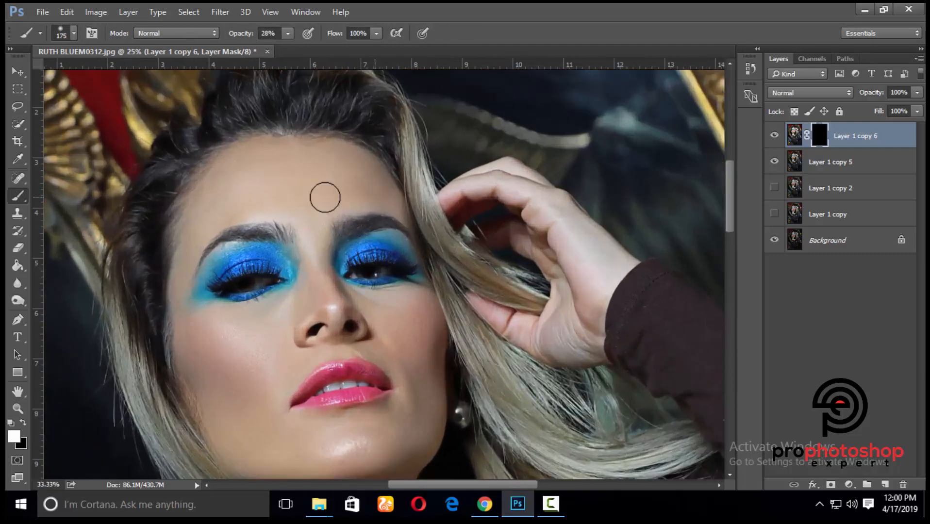
{"action": "key", "text": "bracketright"}
{"action": "key", "text": "bracketright"}
{"action": "mouse_move", "coordinate": [252, 168]}
{"action": "left_mouse_down"}
{"action": "mouse_move", "coordinate": [311, 214]}
{"action": "mouse_move", "coordinate": [348, 167]}
{"action": "mouse_move", "coordinate": [296, 208]}
{"action": "mouse_move", "coordinate": [312, 181]}
{"action": "mouse_move", "coordinate": [212, 205]}
{"action": "mouse_move", "coordinate": [238, 196]}
{"action": "left_mouse_up"}
{"action": "key", "text": "bracketleft"}
{"action": "key", "text": "bracketleft"}
{"action": "key", "text": "bracketleft"}
{"action": "key", "text": "bracketleft"}
{"action": "key", "text": "bracketleft"}
{"action": "key", "text": "bracketleft"}
{"action": "key", "text": "bracketleft"}
{"action": "key", "text": "bracketleft"}
{"action": "key", "text": "bracketleft"}
{"action": "scroll", "coordinate": [322, 243], "scroll_direction": "down", "scroll_amount": 3}
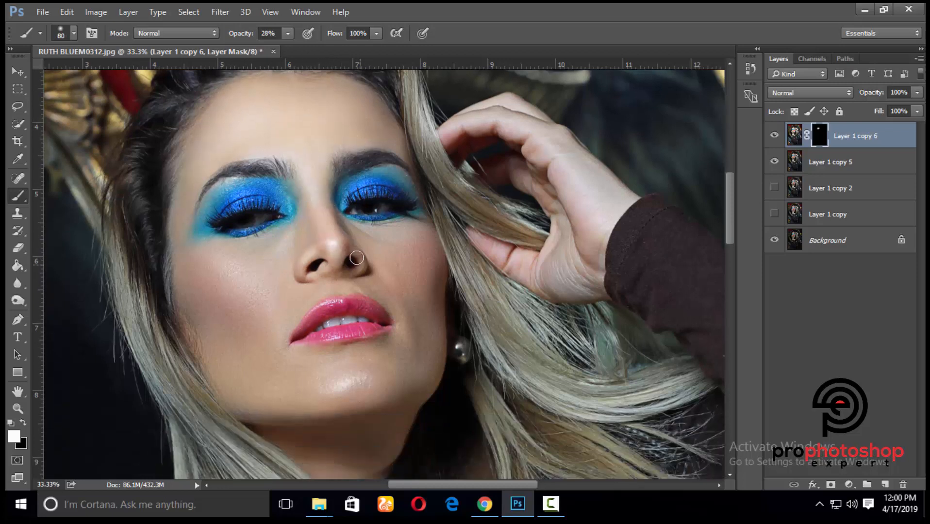
Reveal the brightening on the cheeks and chin by painting the mask with an enlarged 28% opacity brush.
{"action": "scroll", "coordinate": [330, 221], "scroll_direction": "down", "scroll_amount": 2}
{"action": "key", "text": "bracketright"}
{"action": "key", "text": "bracketright"}
{"action": "key", "text": "bracketright"}
{"action": "key", "text": "bracketright"}
{"action": "mouse_move", "coordinate": [232, 226]}
{"action": "left_mouse_down"}
{"action": "mouse_move", "coordinate": [204, 234]}
{"action": "mouse_move", "coordinate": [246, 218]}
{"action": "mouse_move", "coordinate": [259, 265]}
{"action": "mouse_move", "coordinate": [216, 245]}
{"action": "left_mouse_up"}
{"action": "scroll", "coordinate": [215, 245], "scroll_direction": "down", "scroll_amount": 2}
{"action": "key", "text": "bracketleft"}
{"action": "left_click_drag", "start_coordinate": [247, 315], "coordinate": [328, 306]}
{"action": "scroll", "coordinate": [328, 307], "scroll_direction": "up", "scroll_amount": 2}
{"action": "left_click_drag", "start_coordinate": [398, 204], "coordinate": [424, 248]}
{"action": "scroll", "coordinate": [241, 291], "scroll_direction": "up", "scroll_amount": 2}
{"action": "scroll", "coordinate": [233, 282], "scroll_direction": "up", "scroll_amount": 3}
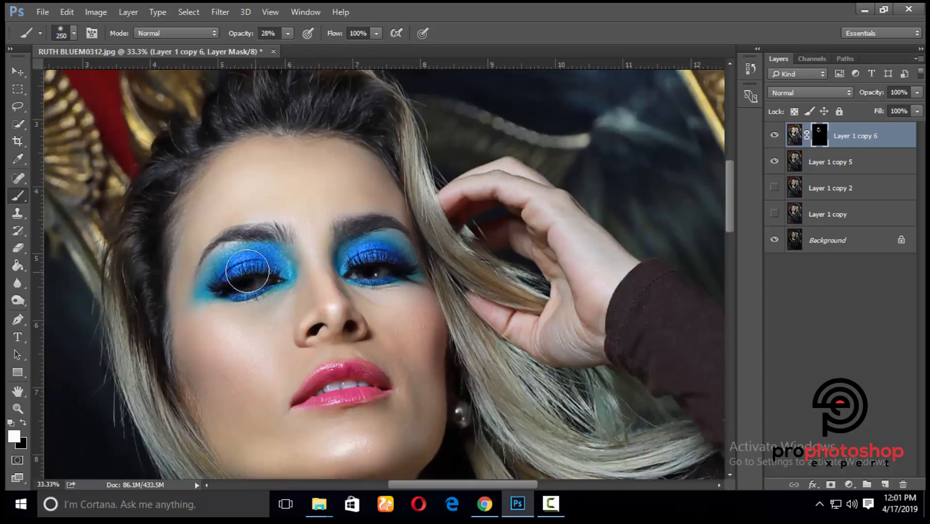
Paint the blue eye makeup on the mask with a 90 px brush at 28% opacity.
{"action": "key", "text": "bracketleft"}
{"action": "key", "text": "bracketleft"}
{"action": "key", "text": "bracketleft"}
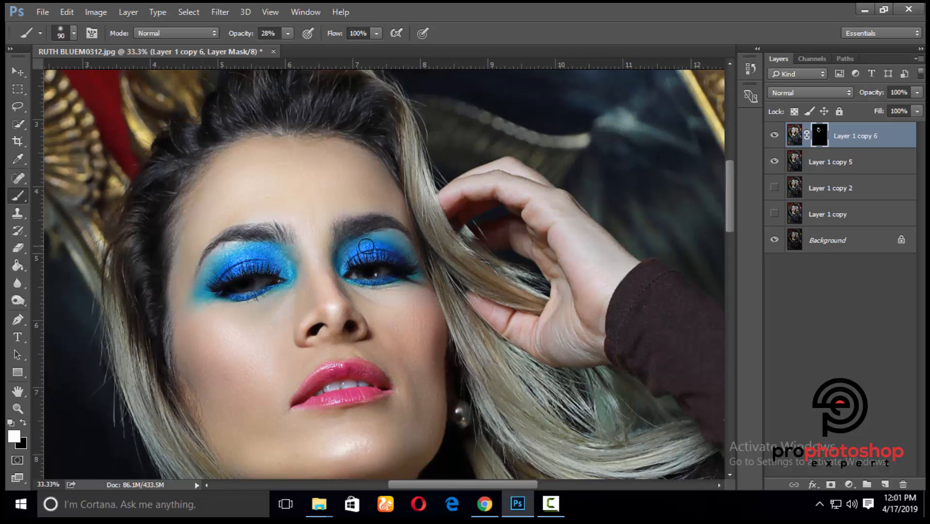
{"action": "scroll", "coordinate": [377, 243], "scroll_direction": "up", "scroll_amount": 1}
{"action": "key", "text": "bracketright"}
{"action": "key", "text": "bracketright"}
{"action": "key", "text": "bracketright"}
Toggle Layer 1 copy 6 off and on to compare the face with and without the brightening.
{"action": "scroll", "coordinate": [366, 188], "scroll_direction": "down", "scroll_amount": 5}
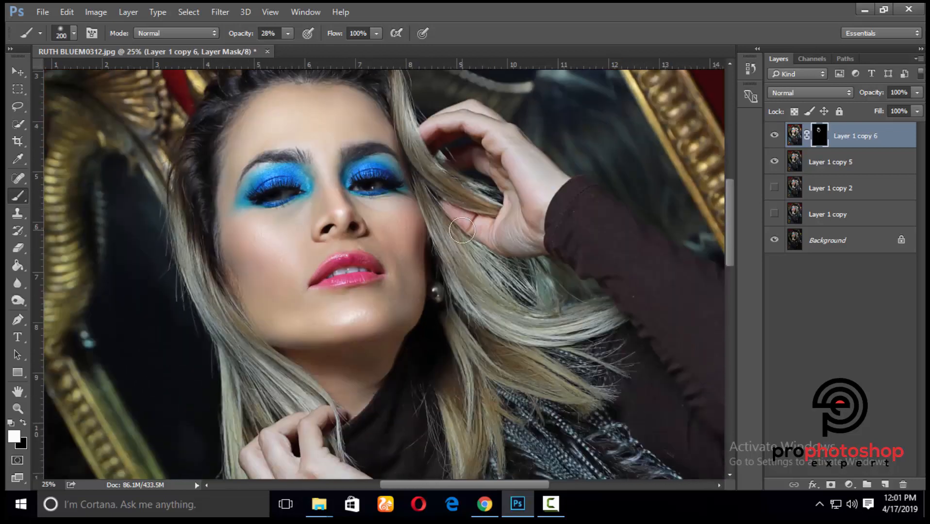
{"action": "scroll", "coordinate": [438, 277], "scroll_direction": "up", "scroll_amount": 2}
{"action": "left_click", "coordinate": [774, 136]}
{"action": "left_click", "coordinate": [774, 137]}
Lower the brush opacity to 14% and paint the face highlights on the mask with a 200 to 250 px brush.
{"action": "left_click", "coordinate": [288, 33]}
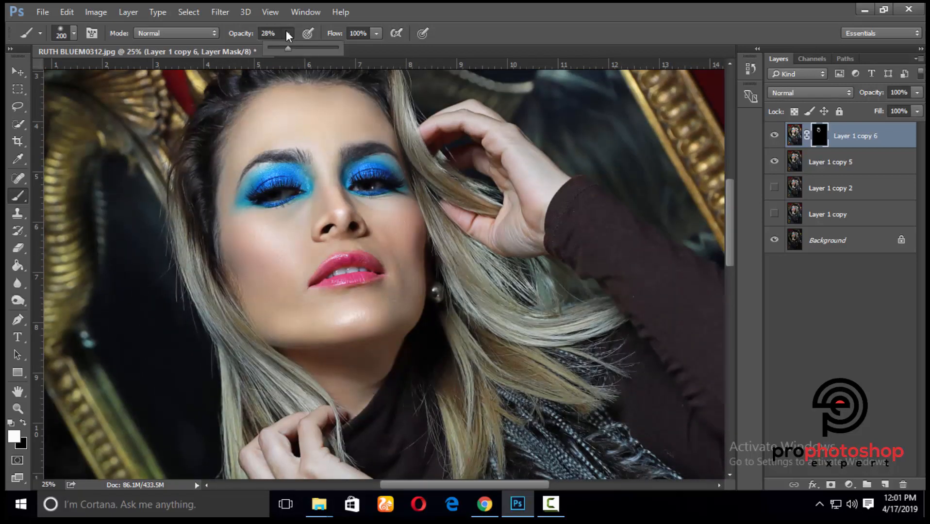
{"action": "left_click", "coordinate": [422, 292]}
{"action": "key", "text": "bracketleft"}
{"action": "key", "text": "bracketleft"}
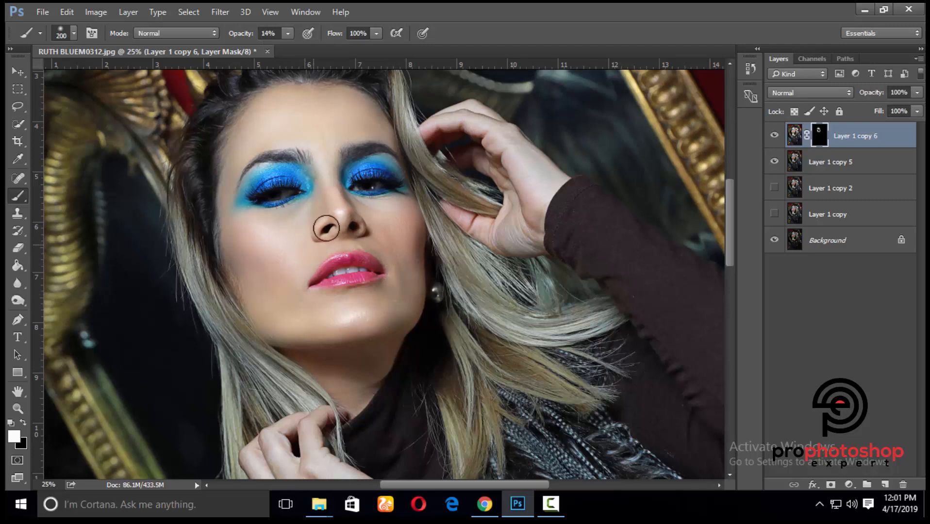
{"action": "key", "text": "bracketright"}
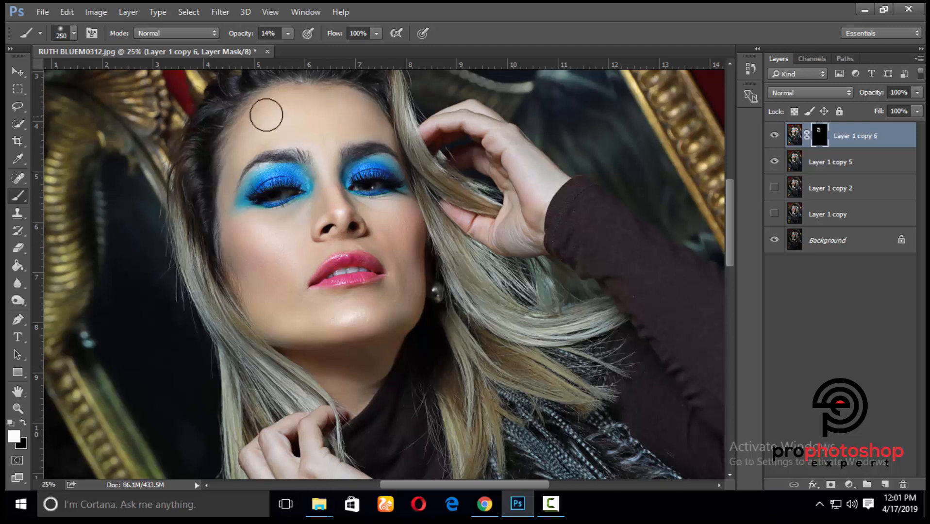
{"action": "scroll", "coordinate": [335, 176], "scroll_direction": "down", "scroll_amount": 3}
{"action": "key", "text": "bracketleft"}
{"action": "key", "text": "bracketleft"}
{"action": "key", "text": "ctrl+plus"}
{"action": "scroll", "coordinate": [347, 277], "scroll_direction": "up", "scroll_amount": 1}
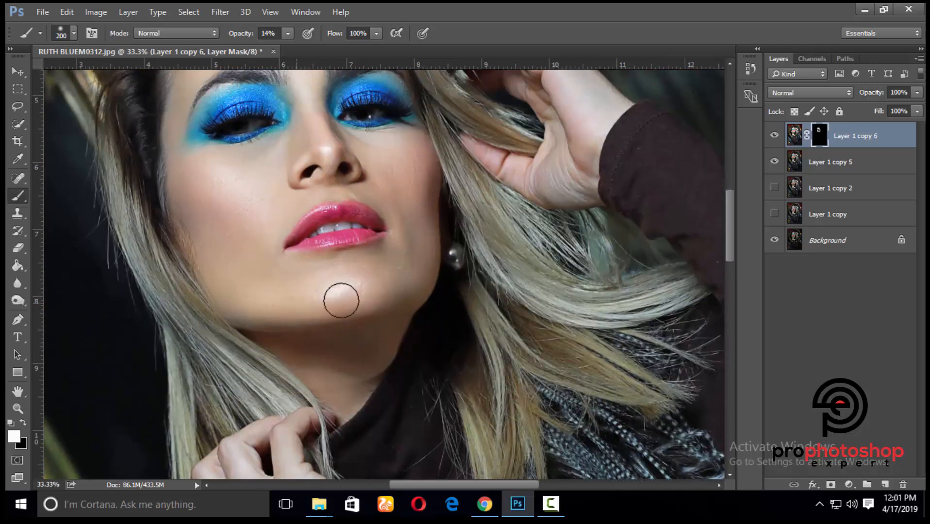
Paint the lips on the mask at 66.7% zoom with a 60 px brush at 14% opacity.
{"action": "scroll", "coordinate": [366, 297], "scroll_direction": "up", "scroll_amount": 4}
{"action": "key", "text": "ctrl+plus"}
{"action": "key", "text": "ctrl+plus"}
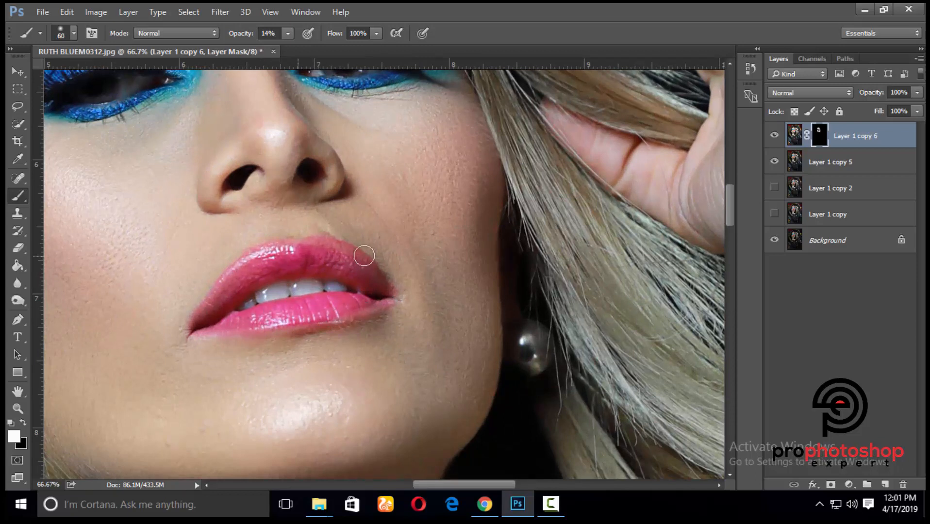
{"action": "key", "text": "ctrl+minus"}
{"action": "key", "text": "ctrl+minus"}
{"action": "key", "text": "ctrl+minus"}
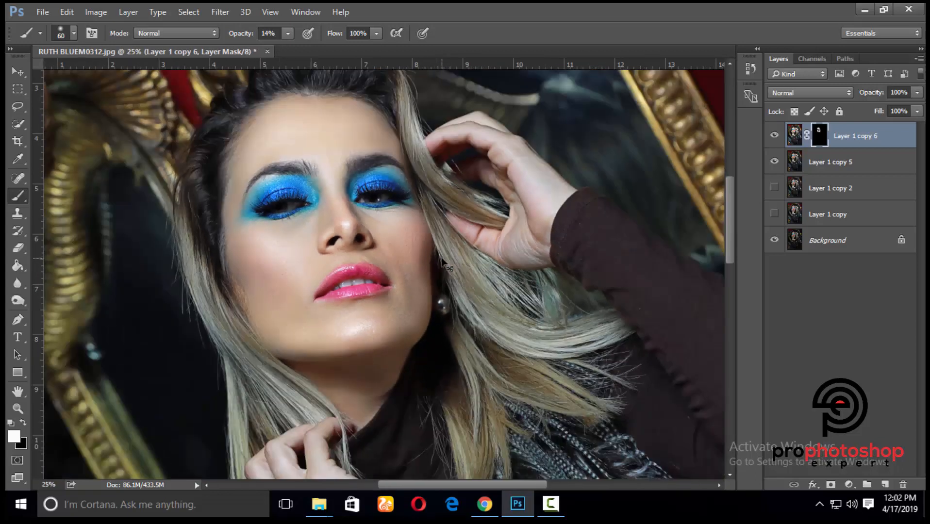
Brighten the teeth by painting the mask with a 35 px brush at 100% opacity.
{"action": "key", "text": "ctrl+plus"}
{"action": "key", "text": "ctrl+plus"}
{"action": "key", "text": "ctrl+plus"}
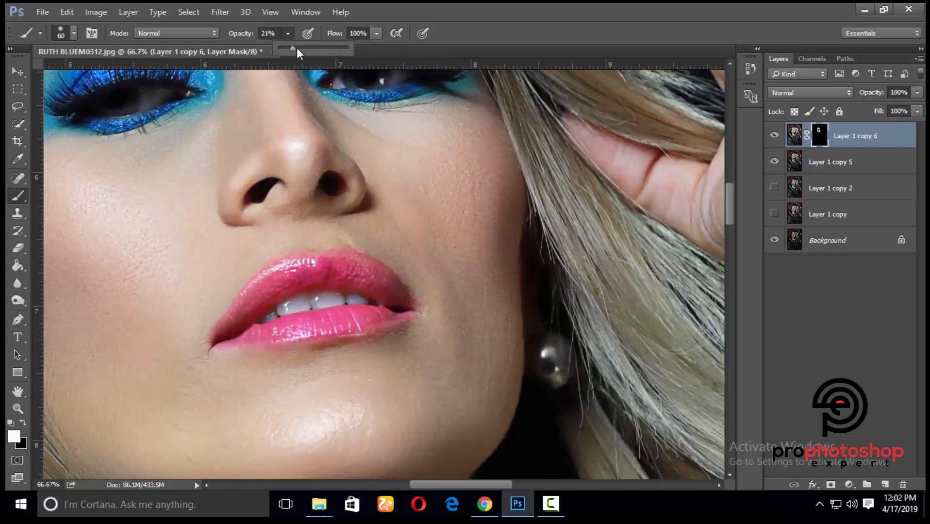
{"action": "left_click_drag", "start_coordinate": [296, 48], "coordinate": [351, 48]}
{"action": "key", "text": "ctrl+plus"}
{"action": "key", "text": "bracketleft"}
{"action": "key", "text": "bracketleft"}
{"action": "key", "text": "bracketleft"}
{"action": "mouse_move", "coordinate": [237, 334]}
{"action": "left_mouse_down"}
{"action": "mouse_move", "coordinate": [251, 319]}
{"action": "mouse_move", "coordinate": [330, 316]}
{"action": "left_mouse_up"}
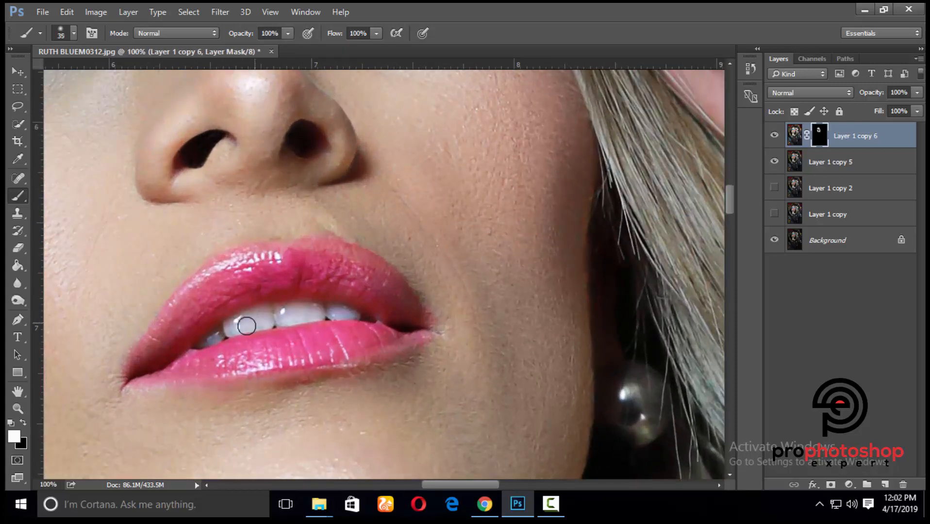
Tone down the brightening around the mouth with a 45 px Eraser at 17% opacity and toggle Layer 1 copy 6 to compare.
{"action": "key", "text": "ctrl+minus"}
{"action": "key", "text": "ctrl+minus"}
{"action": "key", "text": "ctrl+minus"}
{"action": "key", "text": "ctrl+minus"}
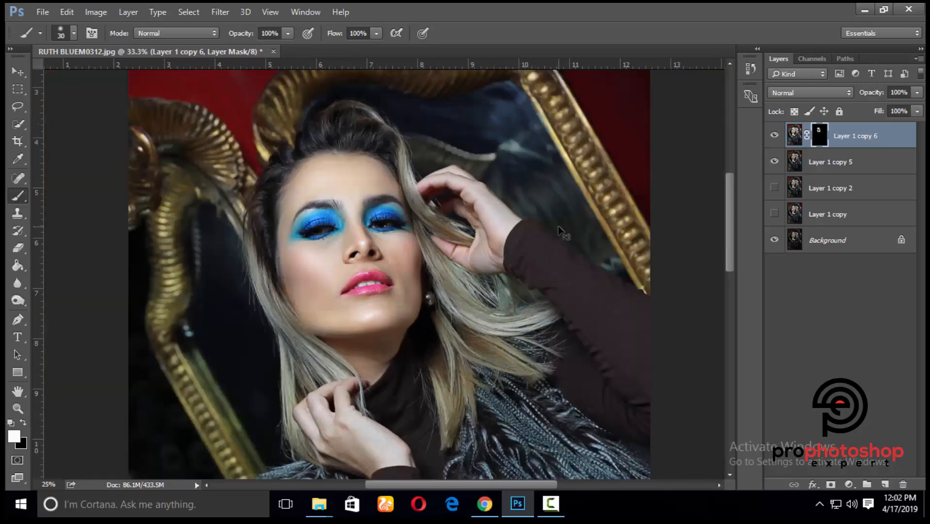
{"action": "key", "text": "ctrl+plus"}
{"action": "key", "text": "ctrl+plus"}
{"action": "scroll", "coordinate": [559, 226], "scroll_direction": "down", "scroll_amount": 1}
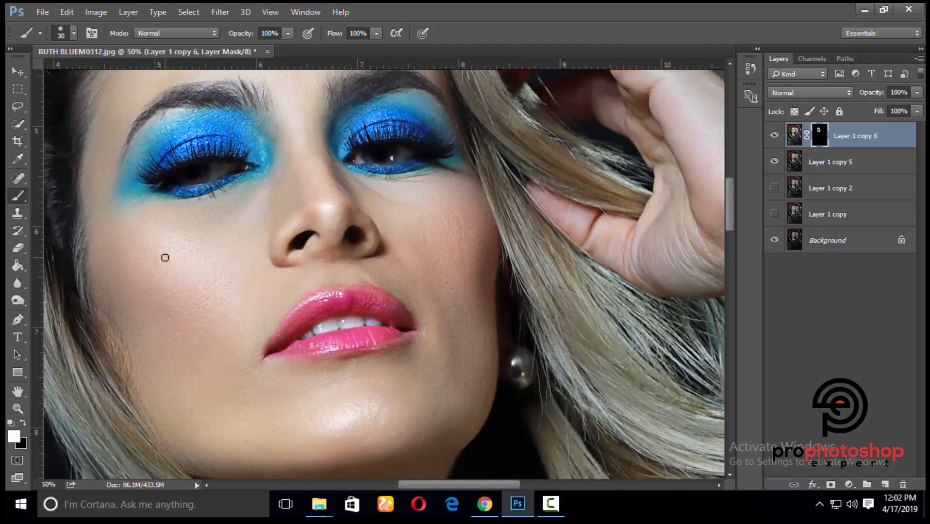
{"action": "left_click", "coordinate": [18, 249]}
{"action": "left_click", "coordinate": [236, 34]}
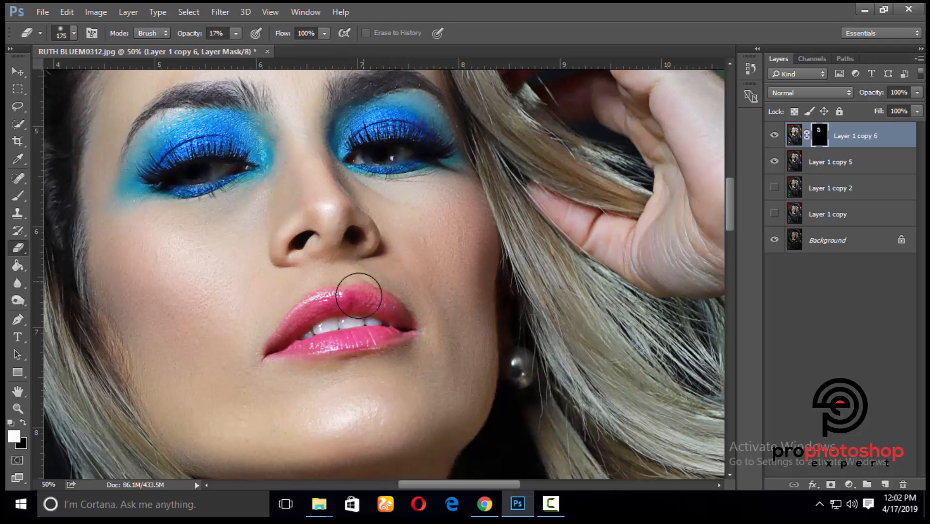
{"action": "key", "text": "bracketleft"}
{"action": "key", "text": "bracketleft"}
{"action": "key", "text": "bracketleft"}
{"action": "key", "text": "bracketleft"}
{"action": "key", "text": "bracketleft"}
{"action": "key", "text": "bracketleft"}
{"action": "key", "text": "bracketleft"}
{"action": "key", "text": "bracketleft"}
{"action": "key", "text": "bracketleft"}
{"action": "left_click", "coordinate": [774, 136]}
{"action": "left_click", "coordinate": [774, 136]}
Brighten the eyes on the mask with a 30 to 35 px brush at 100% opacity and 66.7% zoom.
{"action": "scroll", "coordinate": [384, 281], "scroll_direction": "up", "scroll_amount": 2}
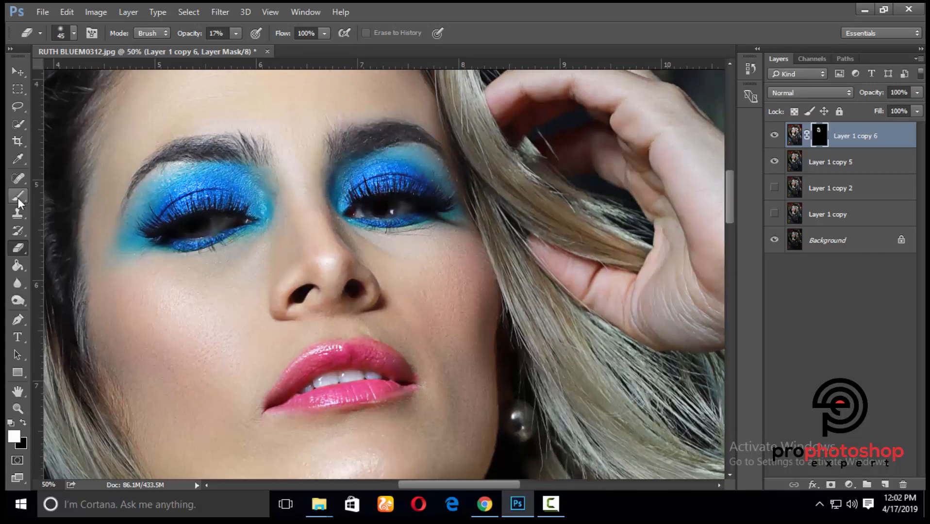
{"action": "left_click", "coordinate": [18, 196]}
{"action": "key", "text": "ctrl+plus"}
{"action": "left_click_drag", "start_coordinate": [455, 486], "coordinate": [435, 486]}
{"action": "key", "text": "bracketright"}
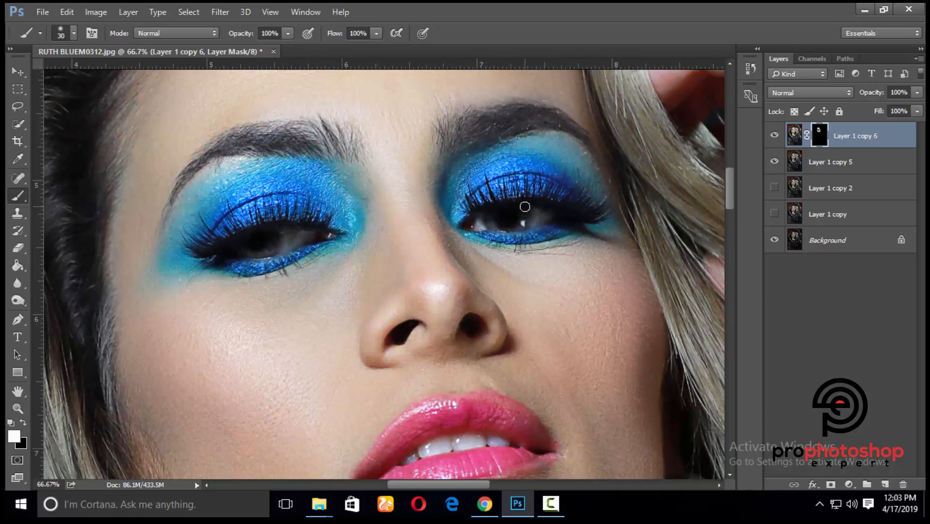
Toggle Layer 1 copy 6 off and on to compare the brightened face from a wider view.
{"action": "key", "text": "ctrl+minus"}
{"action": "key", "text": "ctrl+minus"}
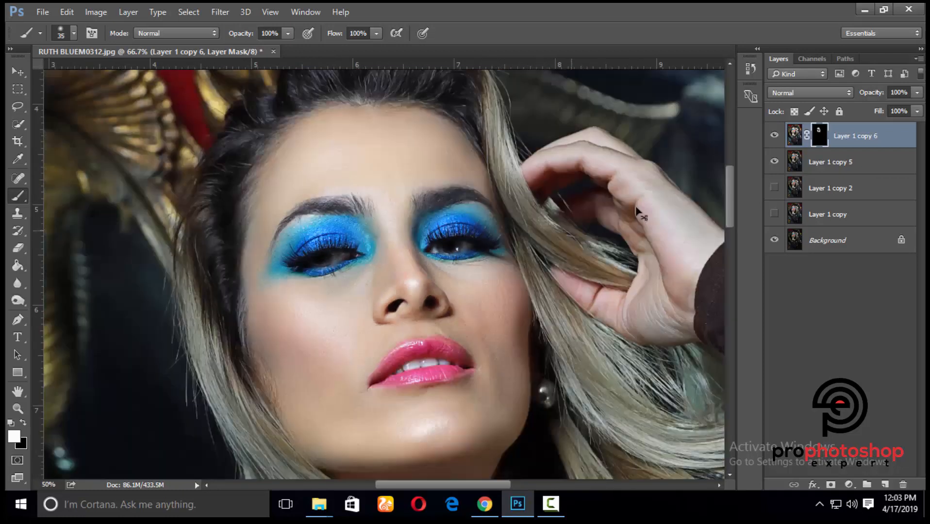
{"action": "left_click", "coordinate": [775, 137]}
{"action": "left_click", "coordinate": [775, 137]}
{"action": "key", "text": "ctrl+minus"}
{"action": "key", "text": "ctrl+minus"}
{"action": "key", "text": "ctrl+minus"}
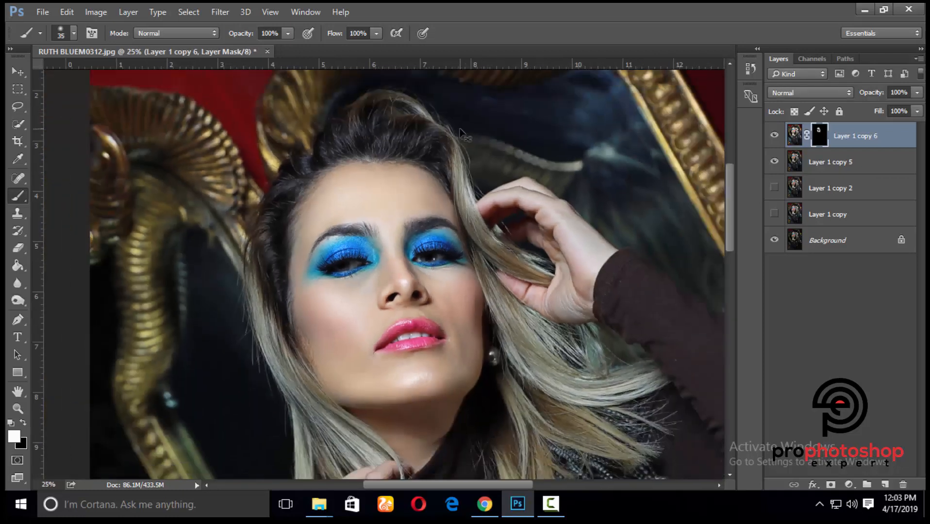
Set the brush opacity to 18% and paint the neck and lower hand on the mask with a much larger brush.
{"action": "key", "text": "ctrl+plus"}
{"action": "key", "text": "ctrl+plus"}
{"action": "left_click_drag", "start_coordinate": [288, 33], "coordinate": [230, 51]}
{"action": "scroll", "coordinate": [338, 278], "scroll_direction": "down", "scroll_amount": 5}
{"action": "key", "text": "bracketright"}
{"action": "key", "text": "bracketright"}
{"action": "key", "text": "bracketright"}
{"action": "key", "text": "bracketright"}
{"action": "key", "text": "bracketright"}
{"action": "key", "text": "bracketright"}
{"action": "key", "text": "bracketright"}
{"action": "key", "text": "bracketright"}
{"action": "key", "text": "bracketright"}
{"action": "key", "text": "bracketright"}
{"action": "key", "text": "bracketright"}
{"action": "key", "text": "bracketright"}
{"action": "key", "text": "bracketright"}
{"action": "mouse_move", "coordinate": [361, 320]}
{"action": "left_mouse_down"}
{"action": "mouse_move", "coordinate": [326, 302]}
{"action": "mouse_move", "coordinate": [392, 312]}
{"action": "mouse_move", "coordinate": [426, 346]}
{"action": "left_mouse_up"}
{"action": "key", "text": "bracketleft"}
{"action": "key", "text": "ctrl+minus"}
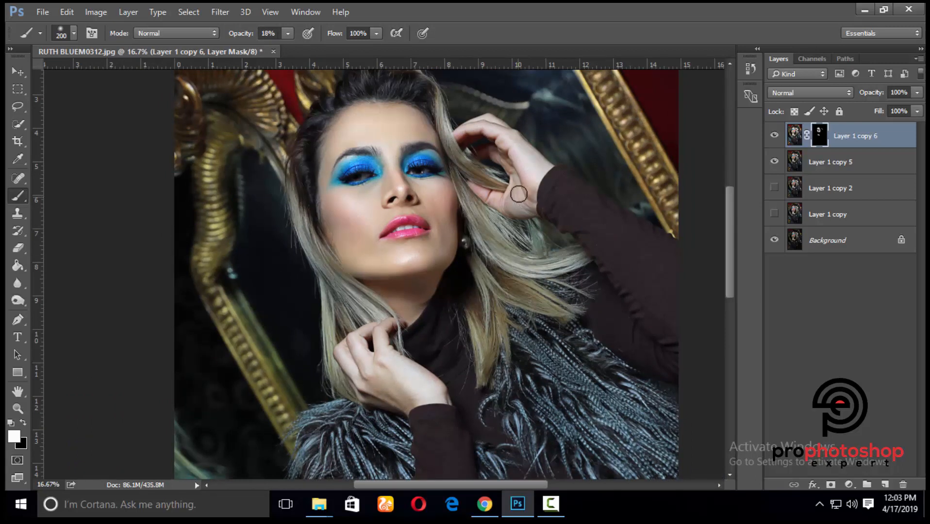
Brighten the raised hand and the hair on the mask with a 200 to 300 px brush at 18% opacity.
{"action": "key", "text": "bracketright"}
{"action": "key", "text": "bracketright"}
{"action": "scroll", "coordinate": [524, 183], "scroll_direction": "up", "scroll_amount": 2}
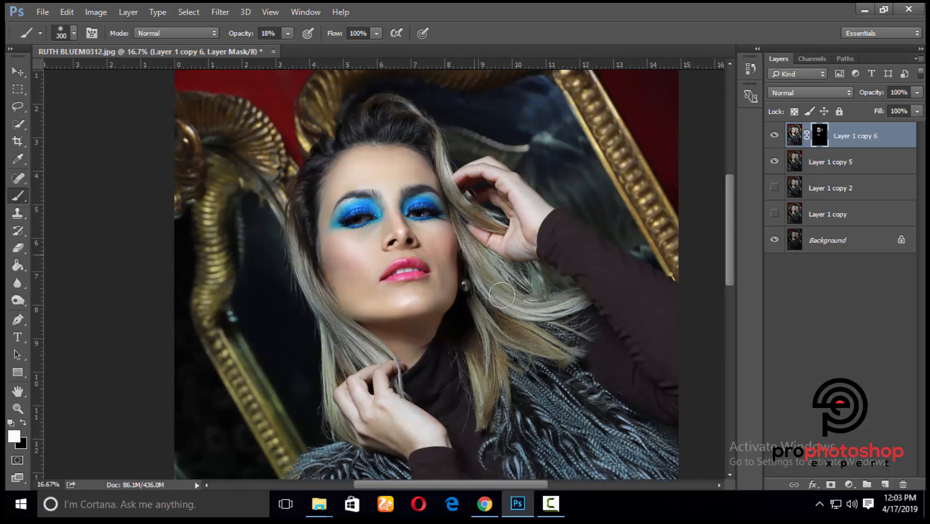
{"action": "scroll", "coordinate": [485, 272], "scroll_direction": "up", "scroll_amount": 1}
{"action": "scroll", "coordinate": [413, 144], "scroll_direction": "up", "scroll_amount": 1}
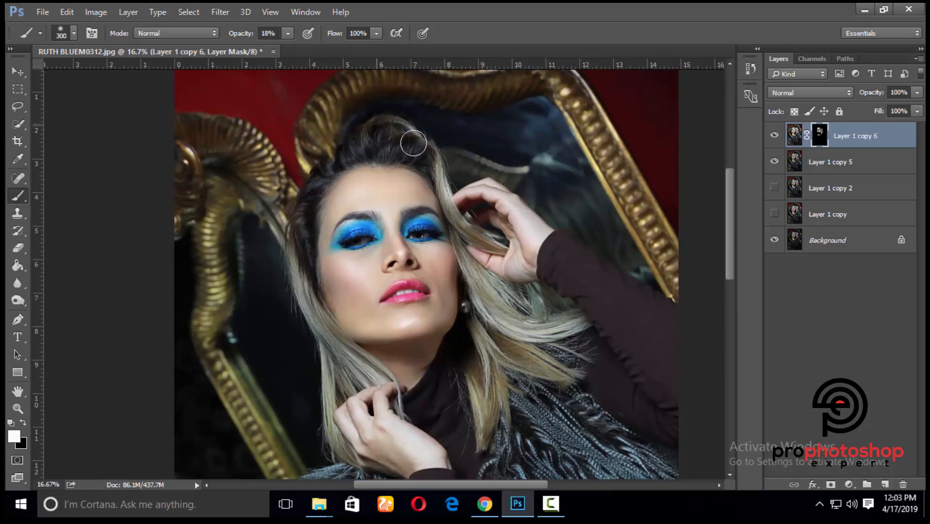
{"action": "key", "text": "bracketleft"}
{"action": "key", "text": "bracketleft"}
{"action": "scroll", "coordinate": [299, 199], "scroll_direction": "down", "scroll_amount": 3}
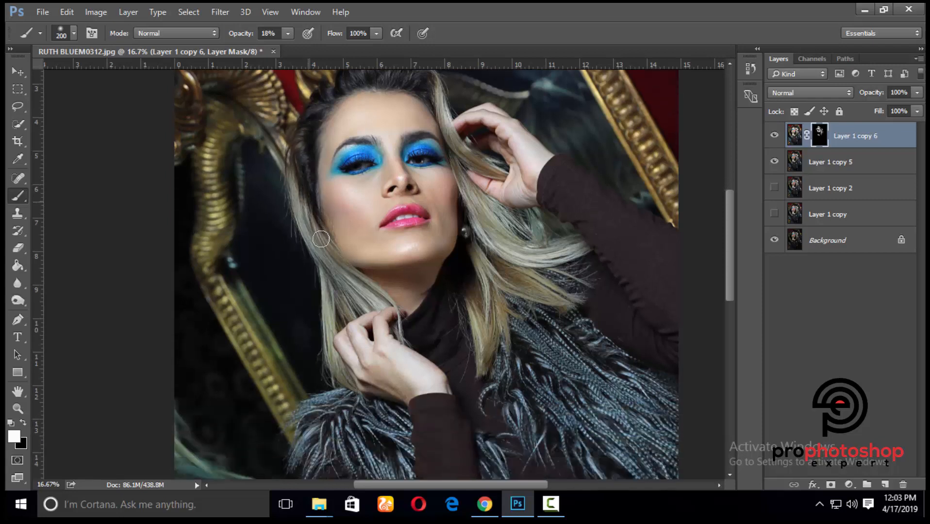
{"action": "left_click_drag", "start_coordinate": [321, 239], "coordinate": [359, 292]}
{"action": "scroll", "coordinate": [305, 224], "scroll_direction": "down", "scroll_amount": 3}
{"action": "scroll", "coordinate": [276, 169], "scroll_direction": "up", "scroll_amount": 3}
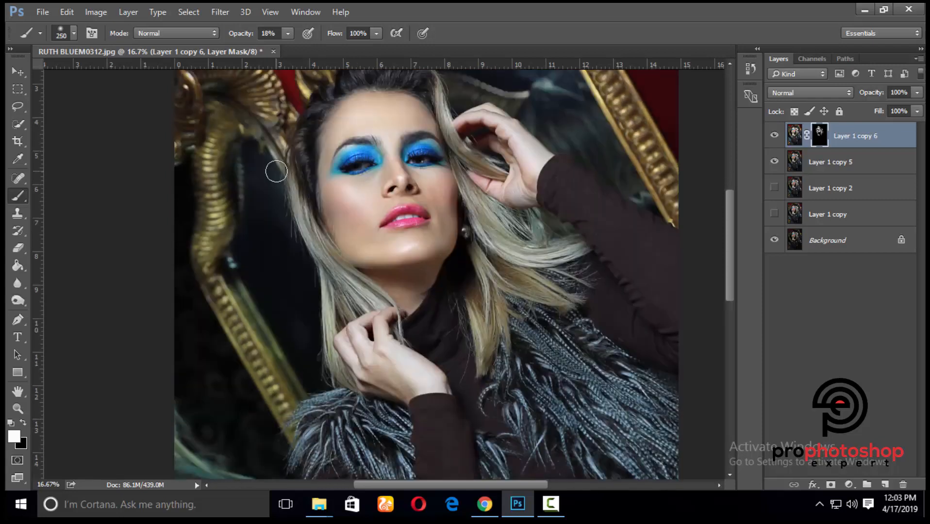
Brighten the gilded mirror frame beside the long hair on the mask with an enlarged brush at 12.5% zoom.
{"action": "key", "text": "ctrl+minus"}
{"action": "key", "text": "bracketright"}
{"action": "key", "text": "bracketright"}
{"action": "key", "text": "bracketright"}
{"action": "key", "text": "bracketleft"}
{"action": "mouse_move", "coordinate": [256, 159]}
{"action": "left_mouse_down"}
{"action": "mouse_move", "coordinate": [267, 212]}
{"action": "mouse_move", "coordinate": [295, 205]}
{"action": "mouse_move", "coordinate": [233, 153]}
{"action": "left_mouse_up"}
Brighten the fur on the shoulder and across the chest on the mask with a larger brush at 18% opacity.
{"action": "scroll", "coordinate": [238, 160], "scroll_direction": "down", "scroll_amount": 2}
{"action": "scroll", "coordinate": [269, 226], "scroll_direction": "down", "scroll_amount": 3}
{"action": "left_click_drag", "start_coordinate": [329, 349], "coordinate": [366, 314]}
{"action": "key", "text": "bracketright"}
{"action": "key", "text": "bracketright"}
{"action": "key", "text": "bracketright"}
{"action": "mouse_move", "coordinate": [496, 240]}
{"action": "left_mouse_down"}
{"action": "mouse_move", "coordinate": [620, 399]}
{"action": "mouse_move", "coordinate": [572, 326]}
{"action": "mouse_move", "coordinate": [625, 322]}
{"action": "left_mouse_up"}
Brighten the fur edge running down the front of the vest on the mask with a brush of about 500 px.
{"action": "key", "text": "bracketleft"}
{"action": "key", "text": "bracketleft"}
{"action": "key", "text": "bracketleft"}
{"action": "scroll", "coordinate": [522, 296], "scroll_direction": "down", "scroll_amount": 2}
{"action": "scroll", "coordinate": [572, 334], "scroll_direction": "down", "scroll_amount": 3}
{"action": "key", "text": "bracketleft"}
{"action": "left_click_drag", "start_coordinate": [474, 313], "coordinate": [476, 268]}
{"action": "key", "text": "bracketright"}
{"action": "key", "text": "bracketright"}
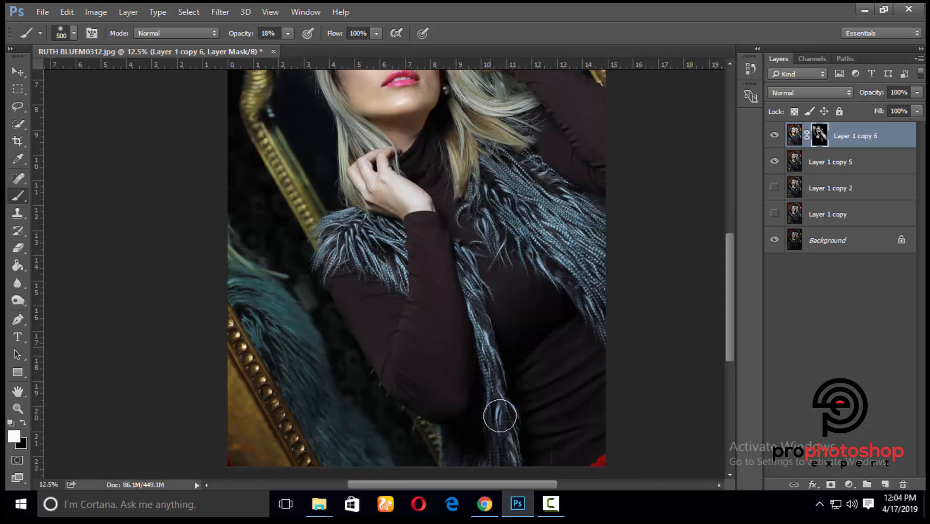
{"action": "key", "text": "bracketright"}
{"action": "scroll", "coordinate": [496, 383], "scroll_direction": "down", "scroll_amount": 2}
{"action": "left_click_drag", "start_coordinate": [494, 384], "coordinate": [504, 373]}
Brighten the wide fur panel over the chest on the mask with a 900 px brush at 18% opacity.
{"action": "key", "text": "bracketleft"}
{"action": "key", "text": "bracketleft"}
{"action": "scroll", "coordinate": [466, 191], "scroll_direction": "up", "scroll_amount": 4}
{"action": "key", "text": "bracketright"}
{"action": "key", "text": "bracketright"}
{"action": "key", "text": "bracketright"}
{"action": "key", "text": "bracketright"}
{"action": "scroll", "coordinate": [494, 216], "scroll_direction": "up", "scroll_amount": 5}
{"action": "left_click_drag", "start_coordinate": [506, 201], "coordinate": [525, 243]}
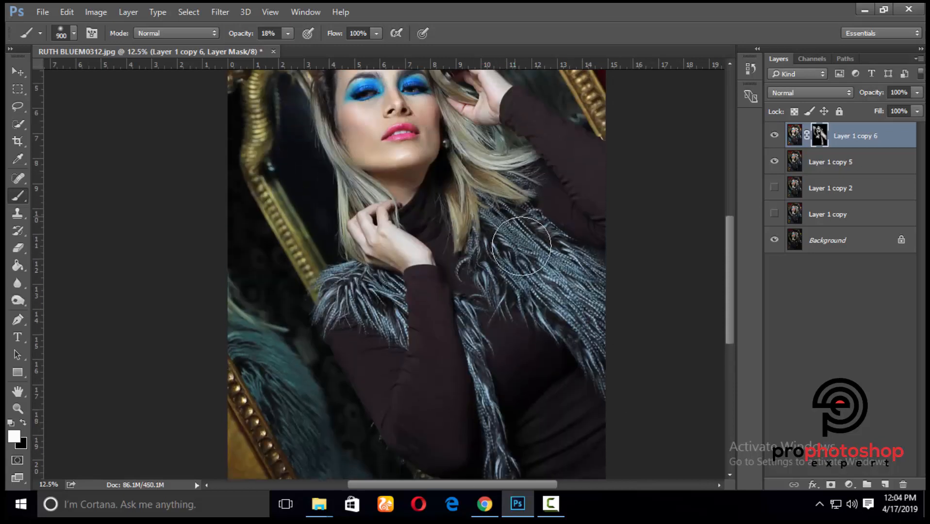
Brighten the fur reflection and the dark background below the shoulder on the mask with a 900 px brush.
{"action": "scroll", "coordinate": [369, 311], "scroll_direction": "down", "scroll_amount": 8}
{"action": "left_click_drag", "start_coordinate": [309, 338], "coordinate": [328, 360]}
{"action": "key", "text": "bracketleft"}
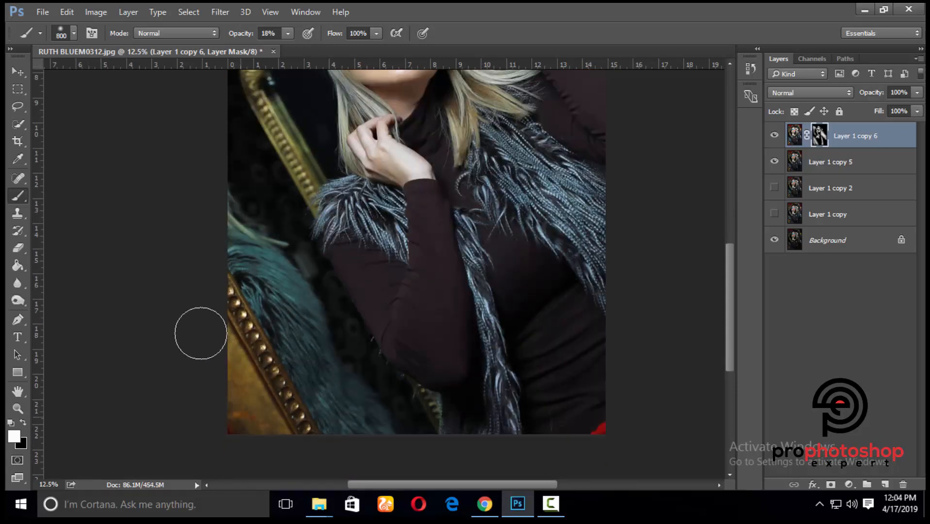
Brighten the top and side of the gilded mirror frame on the mask with a 500 px brush at 18% opacity.
{"action": "key", "text": "ctrl+minus"}
{"action": "key", "text": "bracketleft"}
{"action": "key", "text": "bracketleft"}
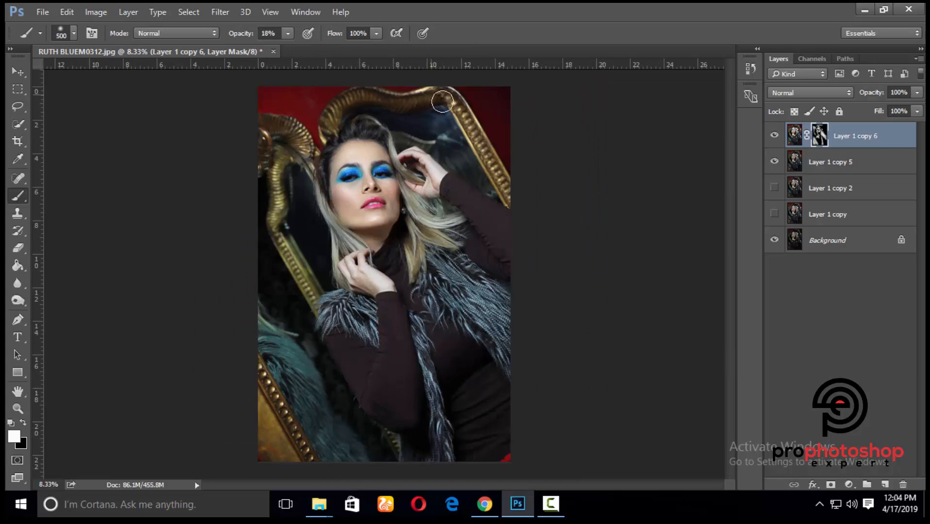
{"action": "left_click_drag", "start_coordinate": [442, 101], "coordinate": [484, 173]}
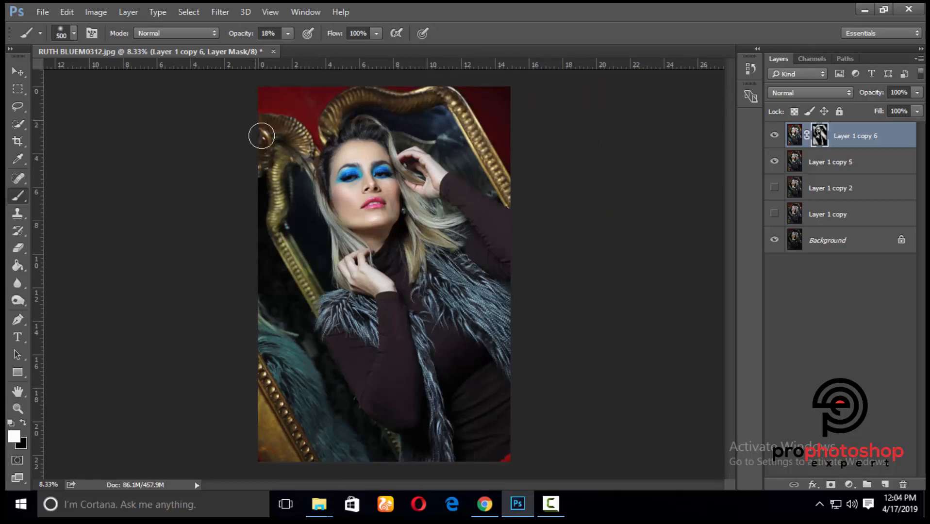
{"action": "key", "text": "bracketright"}
{"action": "key", "text": "bracketright"}
Toggle Layer 1 copy 6 off and on at 6.25% zoom to compare the brightening, and clear the selection.
{"action": "key", "text": "ctrl+a"}
{"action": "key", "text": "ctrl+minus"}
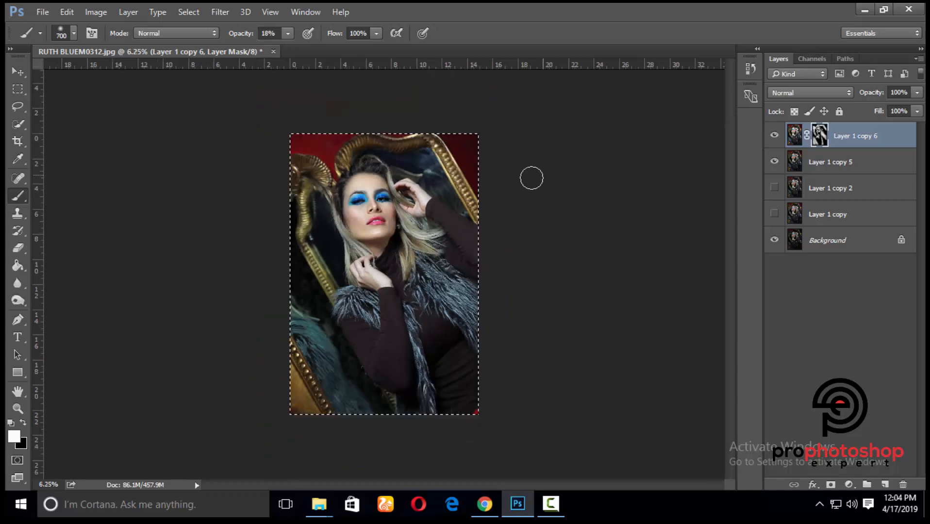
{"action": "left_click", "coordinate": [774, 136]}
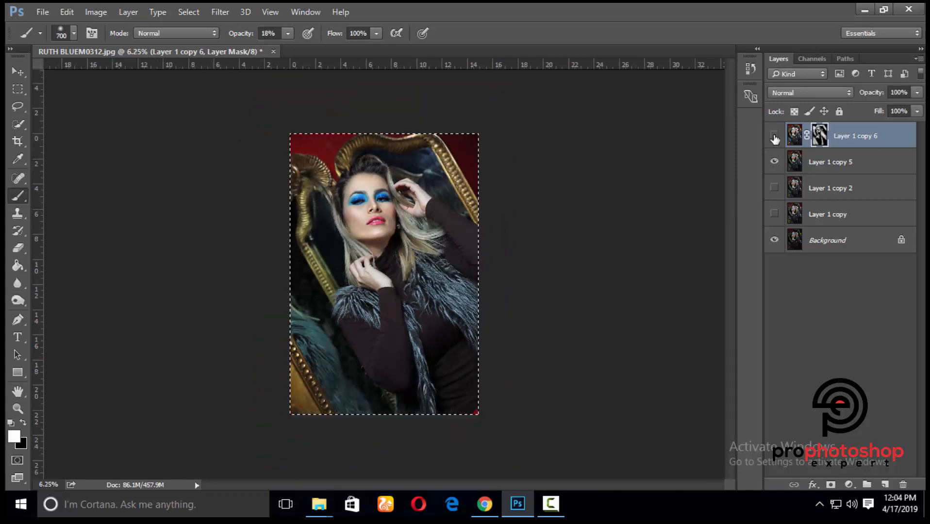
{"action": "left_click", "coordinate": [774, 137]}
{"action": "left_click", "coordinate": [773, 137]}
{"action": "left_click", "coordinate": [774, 136]}
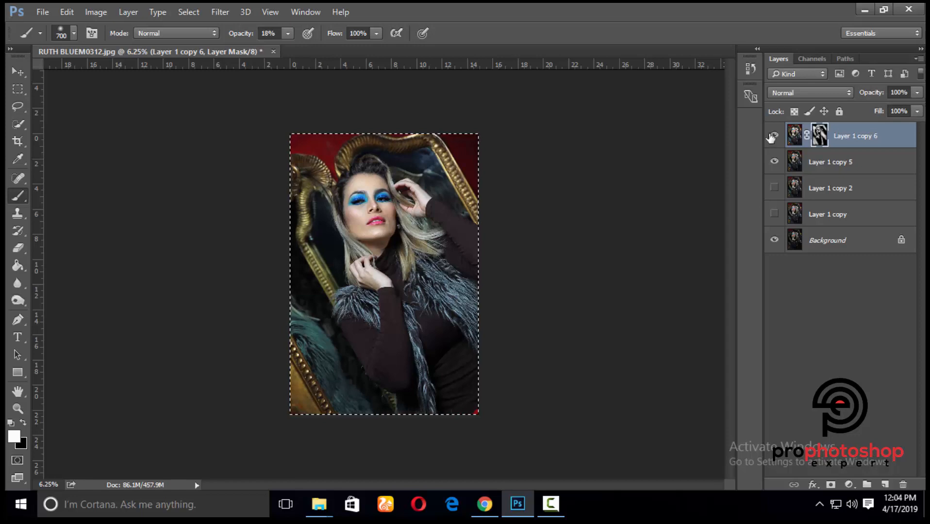
{"action": "key", "text": "m"}
{"action": "key", "text": "ctrl+d"}
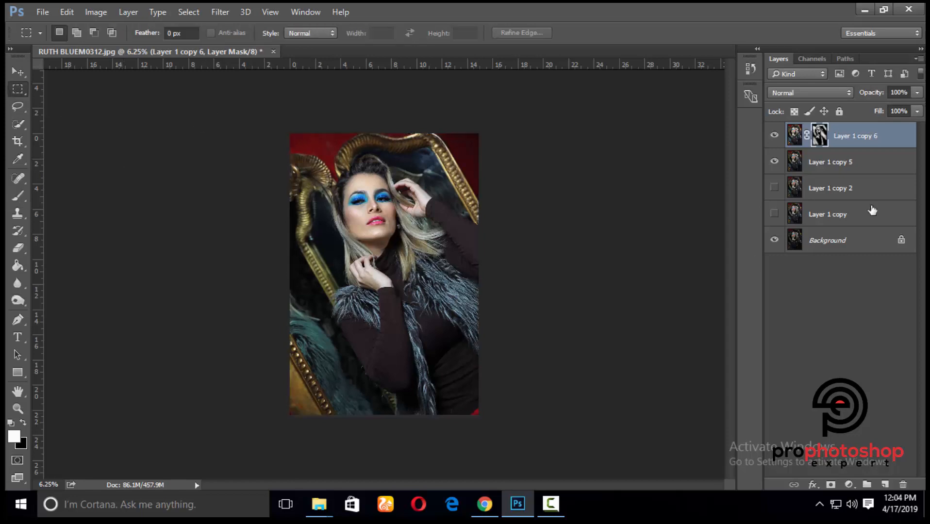
Merge Layer 1 copy 5 and Layer 1 copy 6, and duplicate the merged layer.
{"action": "right_click", "coordinate": [833, 164]}
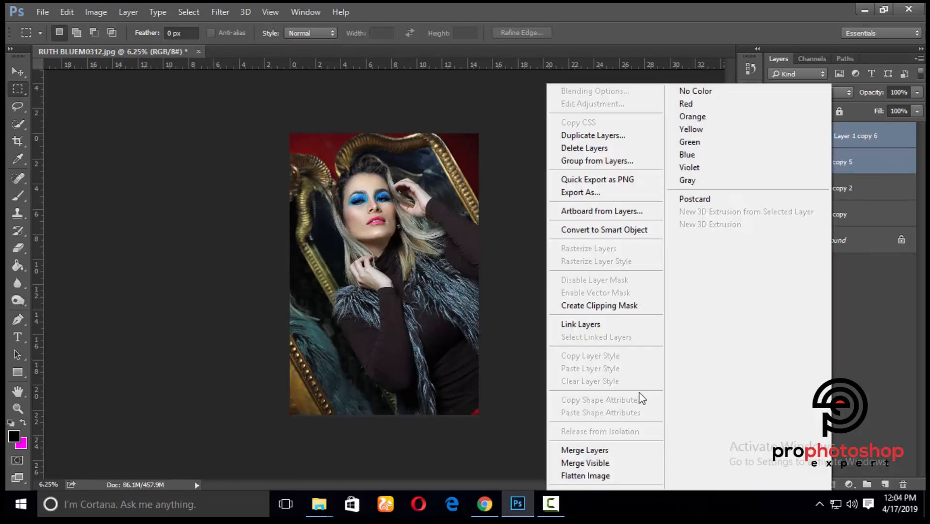
{"action": "left_click", "coordinate": [603, 449]}
{"action": "key", "text": "ctrl+plus"}
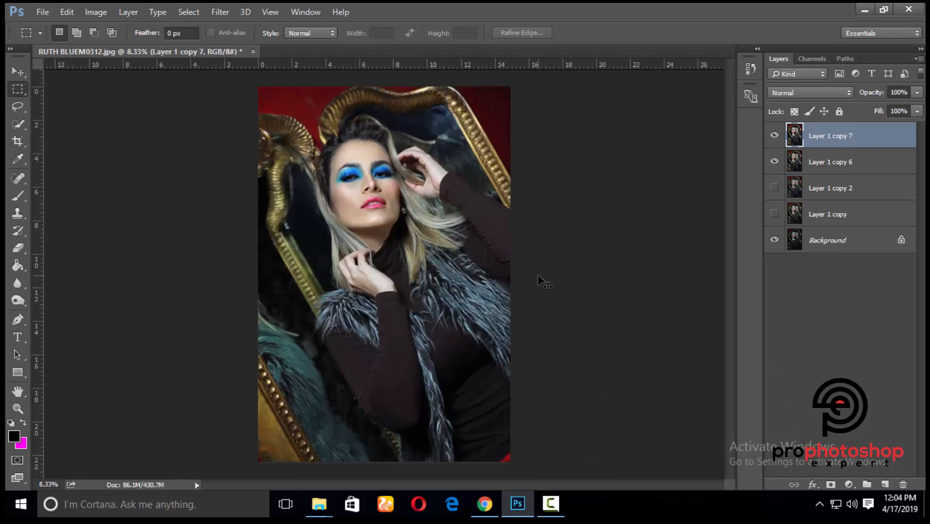
Hide Layer 1 copy 6 and toggle Layer 1 copy 7 off and on to compare it with the Background.
{"action": "left_click", "coordinate": [773, 138]}
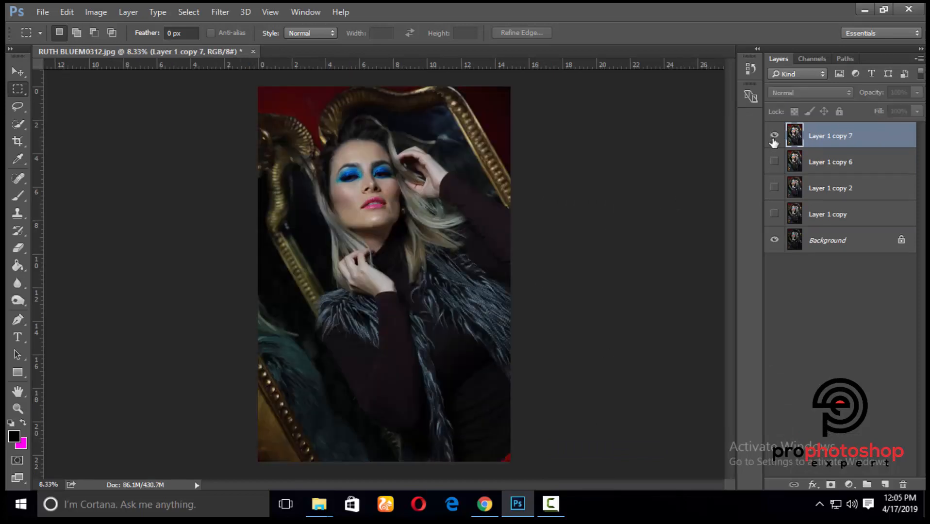
{"action": "left_click", "coordinate": [773, 138]}
{"action": "left_click", "coordinate": [774, 138]}
{"action": "left_click", "coordinate": [774, 138]}
{"action": "left_click", "coordinate": [774, 138]}
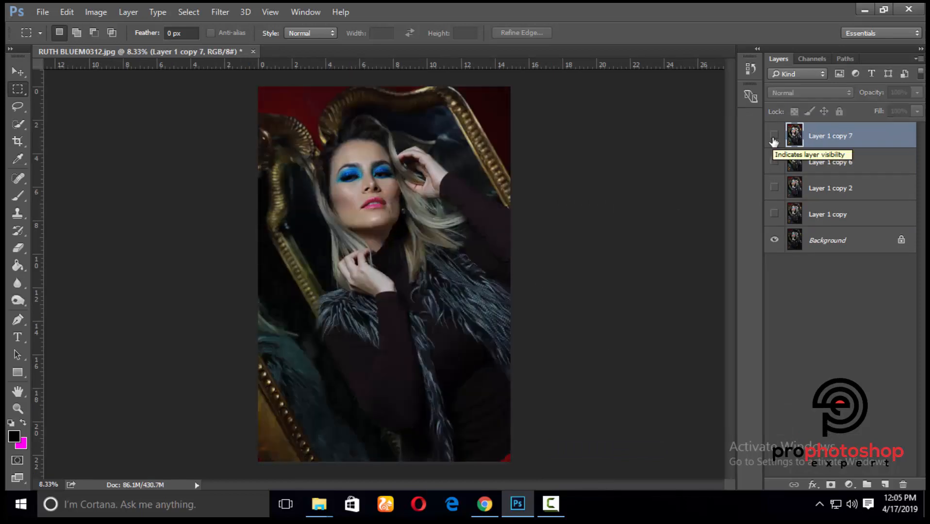
{"action": "left_click", "coordinate": [774, 138]}
{"action": "left_click", "coordinate": [774, 137]}
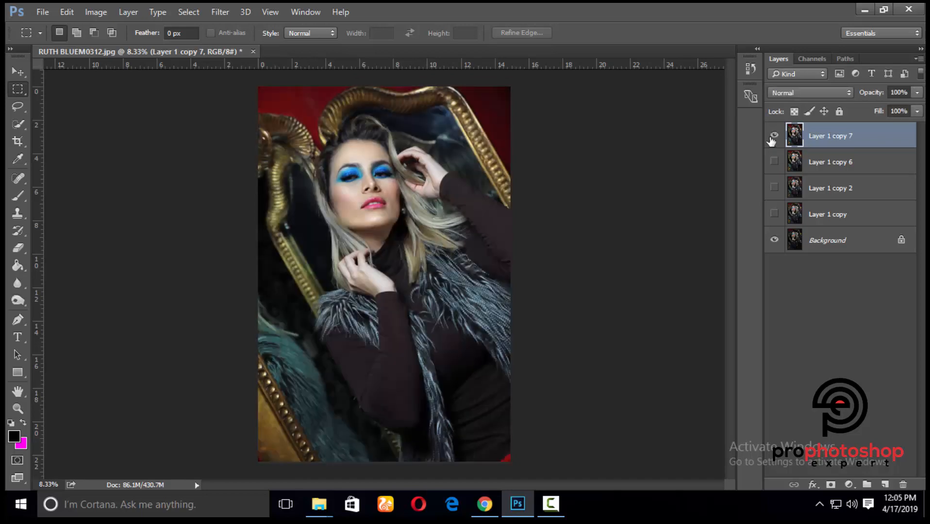
Apply a Brightness/Contrast adjustment with Brightness 15 to Layer 1 copy 7.
{"action": "left_click", "coordinate": [97, 12]}
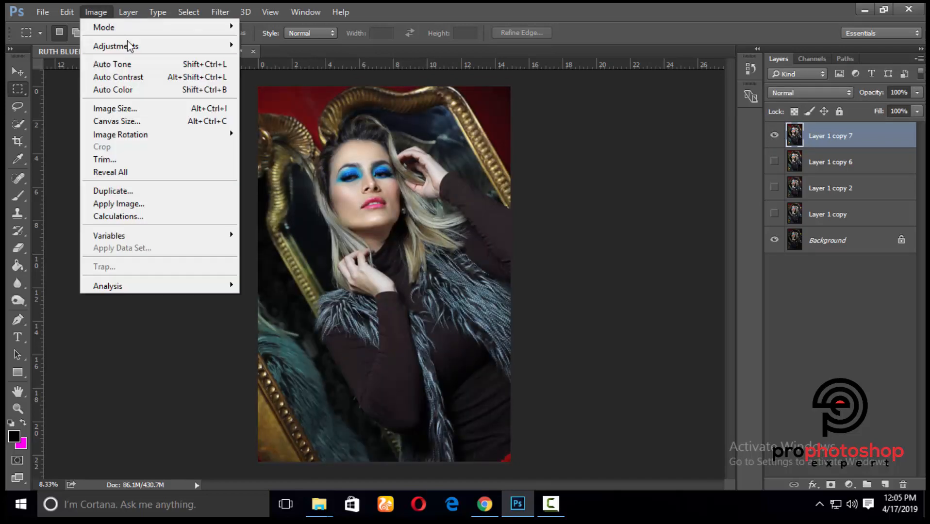
{"action": "mouse_move", "coordinate": [129, 44]}
{"action": "left_click", "coordinate": [340, 46]}
{"action": "left_click_drag", "start_coordinate": [610, 89], "coordinate": [618, 87]}
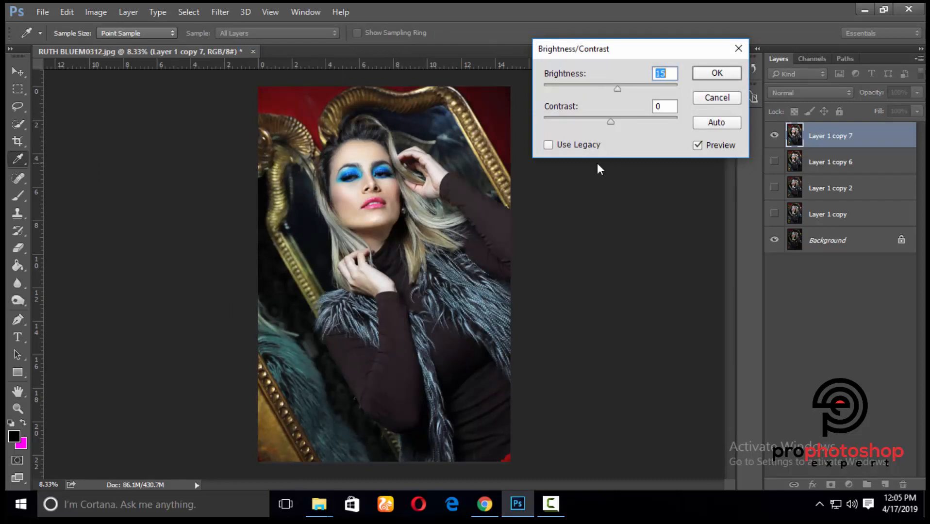
{"action": "key", "text": "ctrl+minus"}
{"action": "key", "text": "ctrl+minus"}
{"action": "key", "text": "ctrl+plus"}
{"action": "key", "text": "ctrl+plus"}
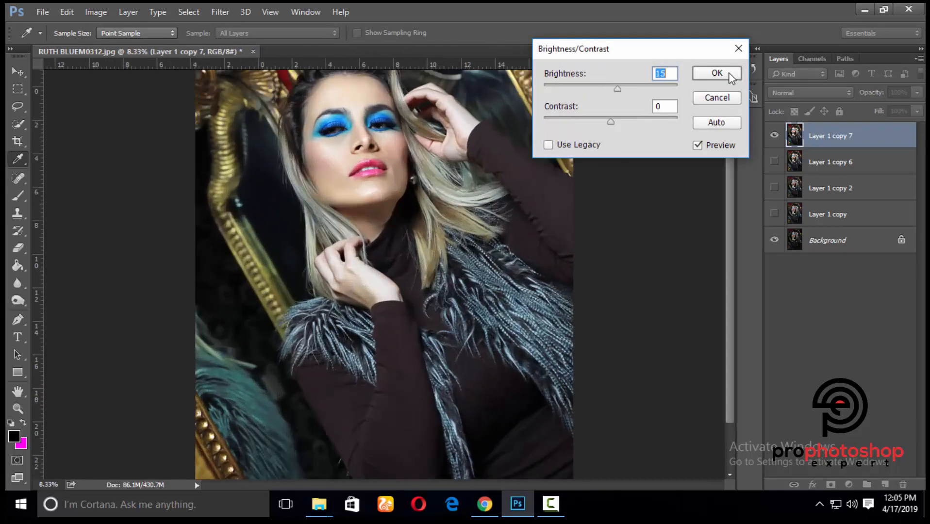
{"action": "left_click", "coordinate": [717, 73]}
Toggle Layer 1 copy 7 repeatedly to compare the brightened portrait with the original at 6.25% zoom.
{"action": "key", "text": "m"}
{"action": "key", "text": "ctrl+plus"}
{"action": "key", "text": "ctrl+plus"}
{"action": "key", "text": "ctrl+minus"}
{"action": "key", "text": "ctrl+minus"}
{"action": "key", "text": "ctrl+minus"}
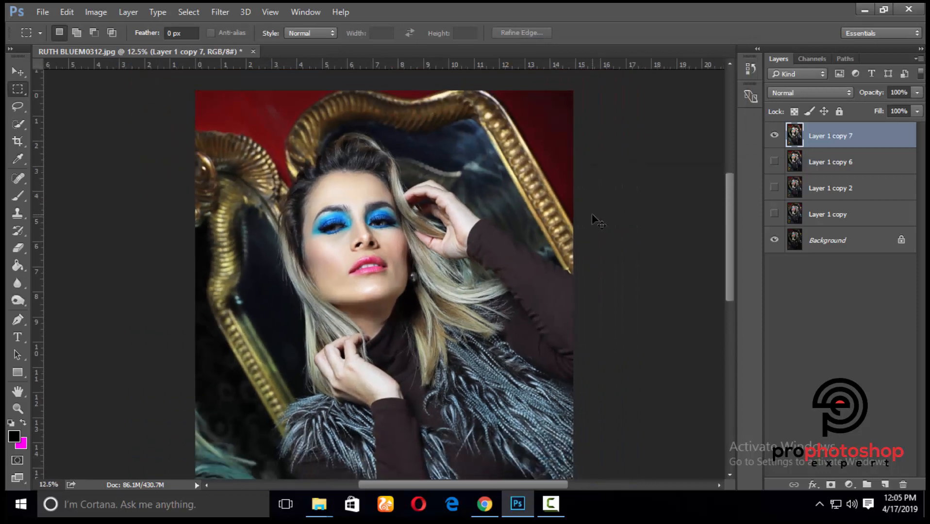
{"action": "left_click", "coordinate": [774, 137]}
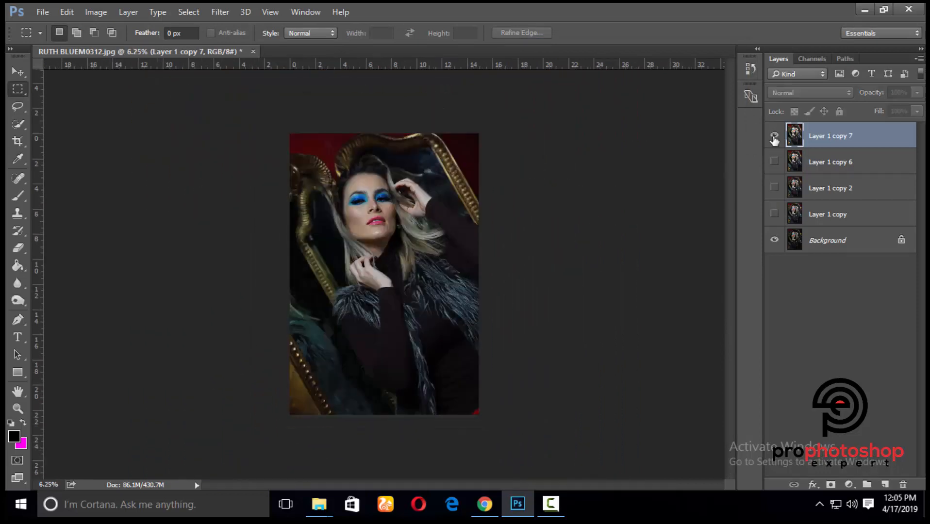
{"action": "left_click", "coordinate": [775, 137]}
{"action": "left_click", "coordinate": [774, 137]}
{"action": "left_click", "coordinate": [774, 137]}
{"action": "left_click", "coordinate": [775, 137]}
{"action": "left_click", "coordinate": [775, 137]}
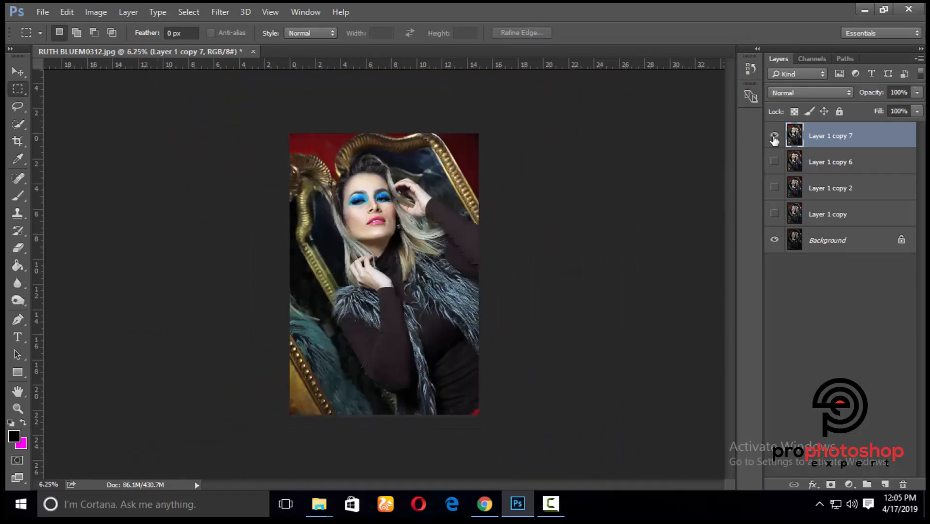
Duplicate Layer 1 copy 7 and desaturate the duplicate to black and white.
{"action": "key", "text": "ctrl+plus"}
{"action": "key", "text": "ctrl+plus"}
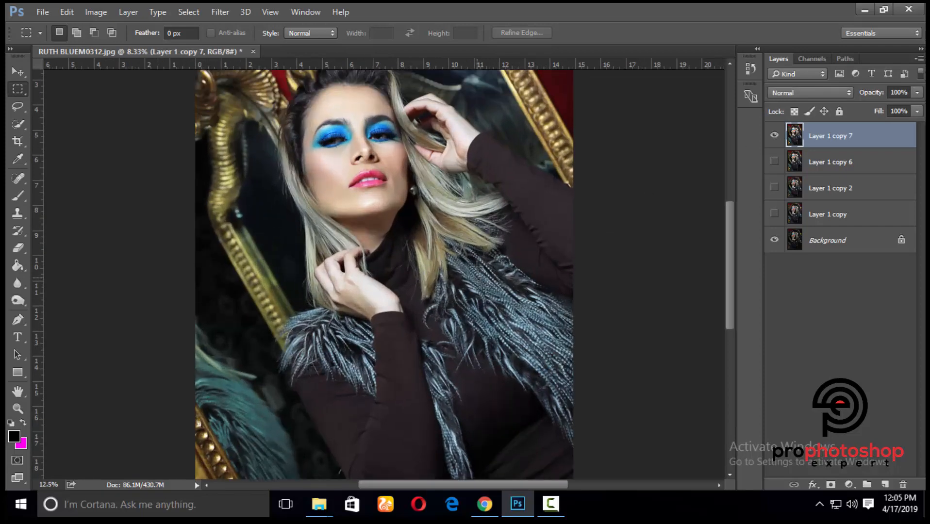
{"action": "key", "text": "ctrl+j"}
{"action": "key", "text": "ctrl+plus"}
{"action": "key", "text": "ctrl+plus"}
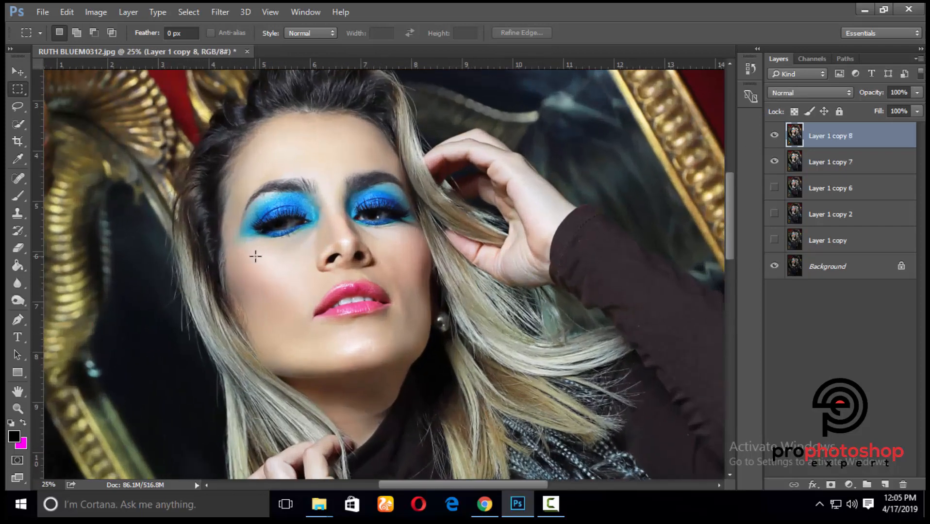
{"action": "scroll", "coordinate": [243, 224], "scroll_direction": "up", "scroll_amount": 2}
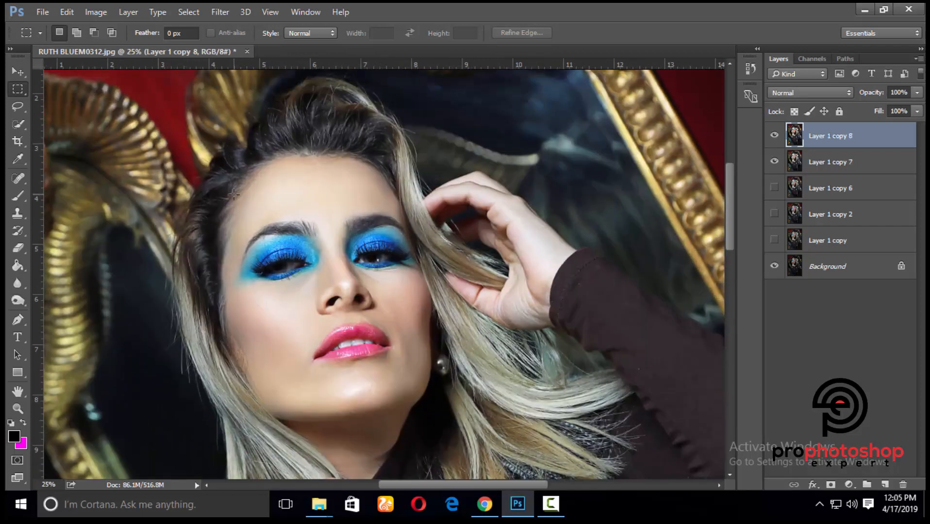
{"action": "left_click", "coordinate": [103, 12]}
{"action": "mouse_move", "coordinate": [116, 46]}
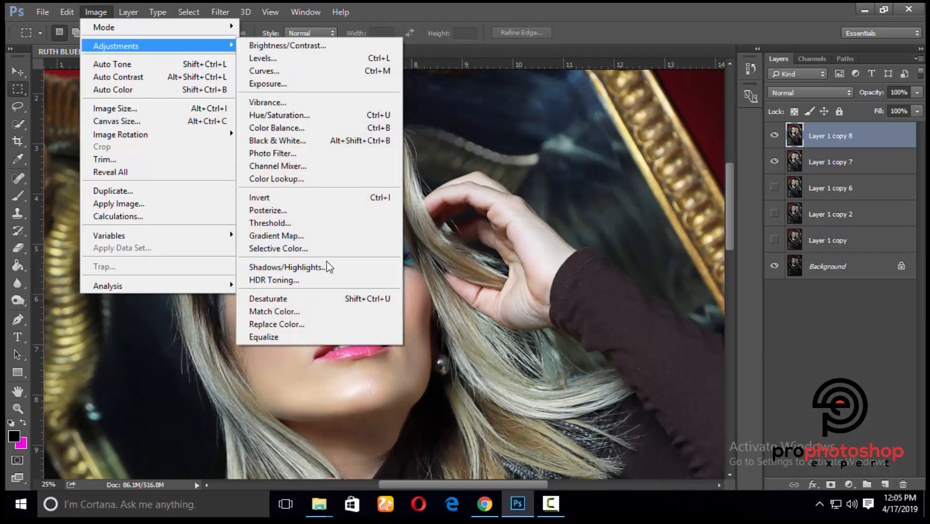
{"action": "left_click", "coordinate": [283, 299]}
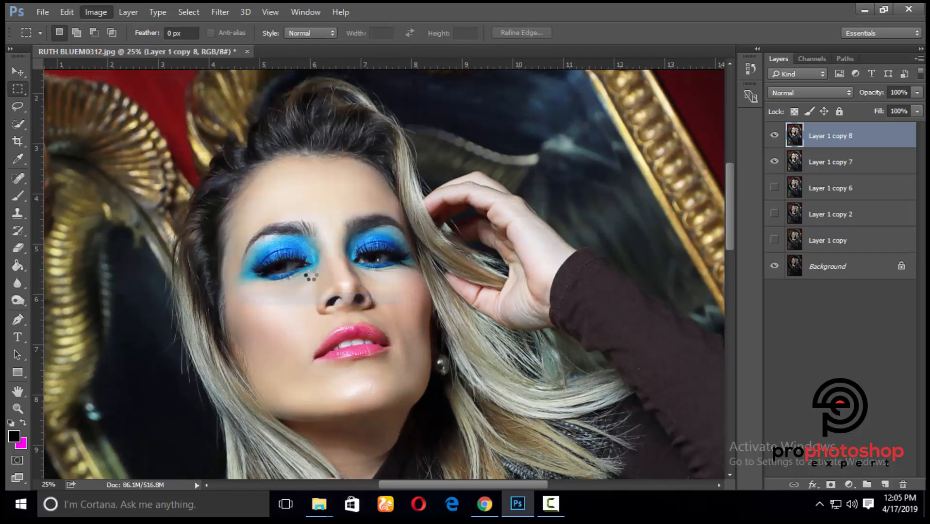
Set Layer 1 copy 8 to the Multiply blend mode at 32% opacity and toggle it to compare.
{"action": "left_click", "coordinate": [840, 97]}
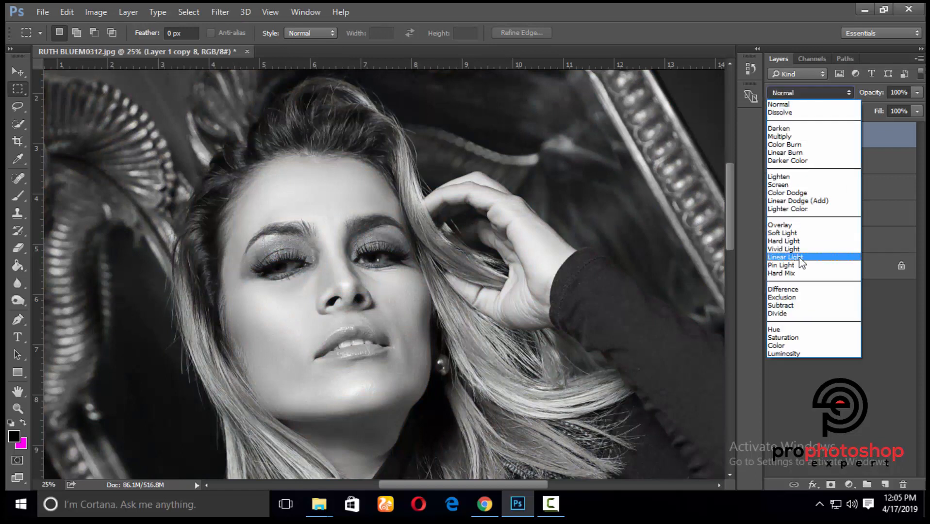
{"action": "left_click", "coordinate": [781, 147]}
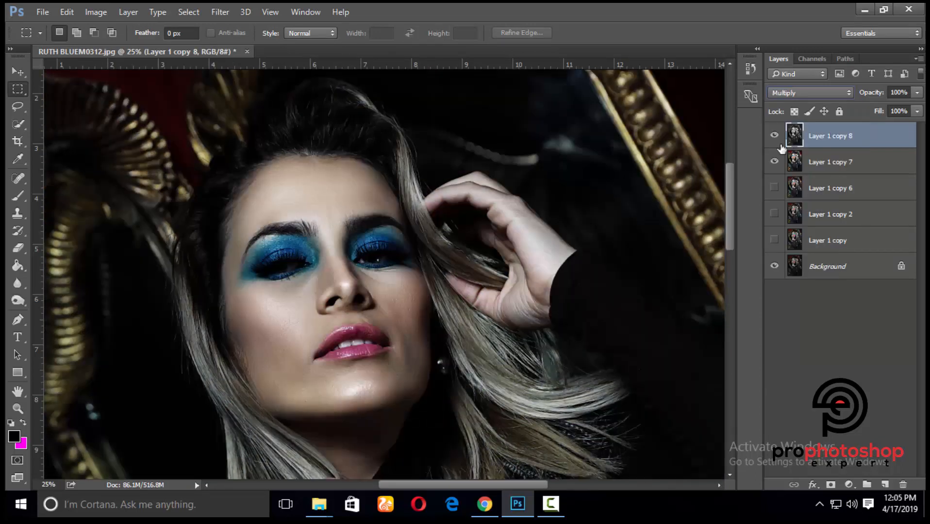
{"action": "left_click", "coordinate": [918, 92]}
{"action": "left_click_drag", "start_coordinate": [863, 107], "coordinate": [871, 103]}
{"action": "left_click", "coordinate": [774, 135]}
{"action": "left_click", "coordinate": [775, 135]}
{"action": "left_click", "coordinate": [775, 136]}
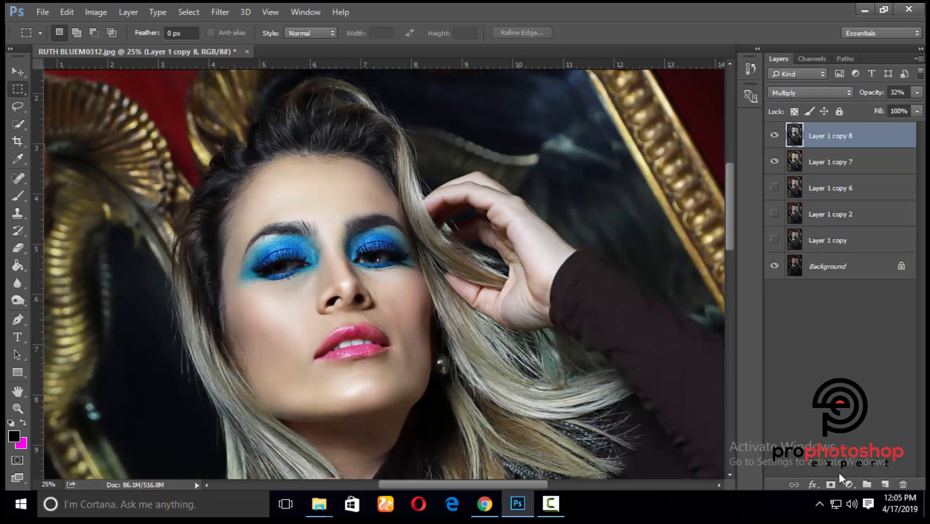
Add a layer mask to Layer 1 copy 8, reset the default colours and invert the mask to black.
{"action": "left_click", "coordinate": [831, 485]}
{"action": "key", "text": "d"}
{"action": "key", "text": "ctrl+i"}
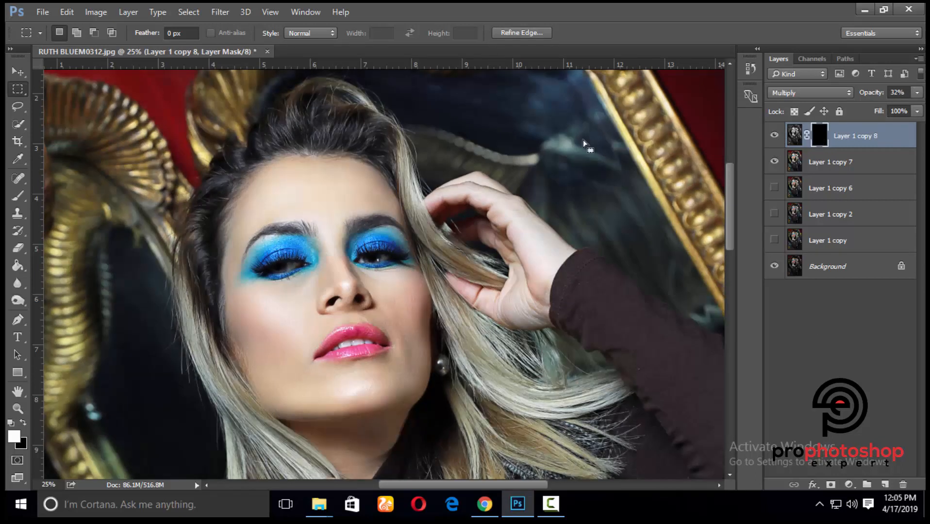
Paint white at 18% opacity on the Layer 1 copy 8 mask over the brow ends and outer eye corners, using a brush around 125 px.
{"action": "key", "text": "ctrl+plus"}
{"action": "key", "text": "b"}
{"action": "scroll", "coordinate": [270, 228], "scroll_direction": "up", "scroll_amount": 1}
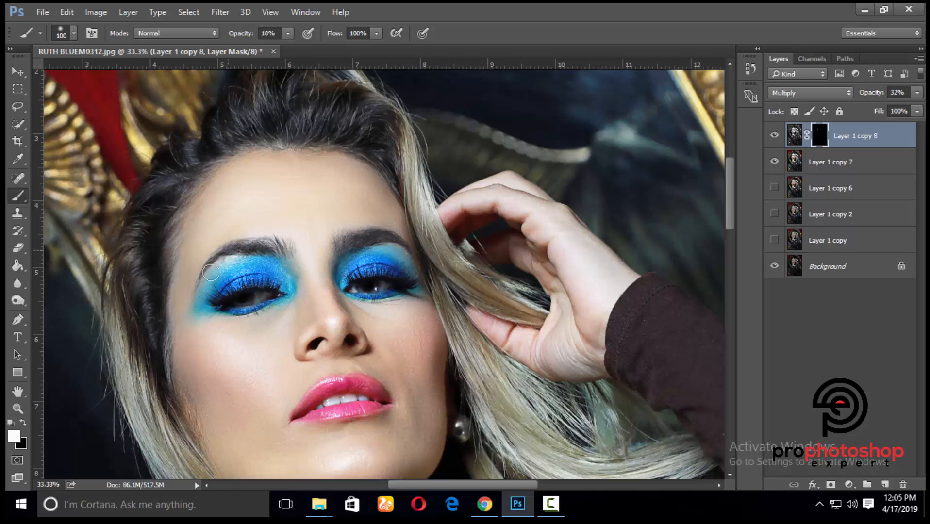
{"action": "key", "text": "bracketright"}
{"action": "key", "text": "bracketright"}
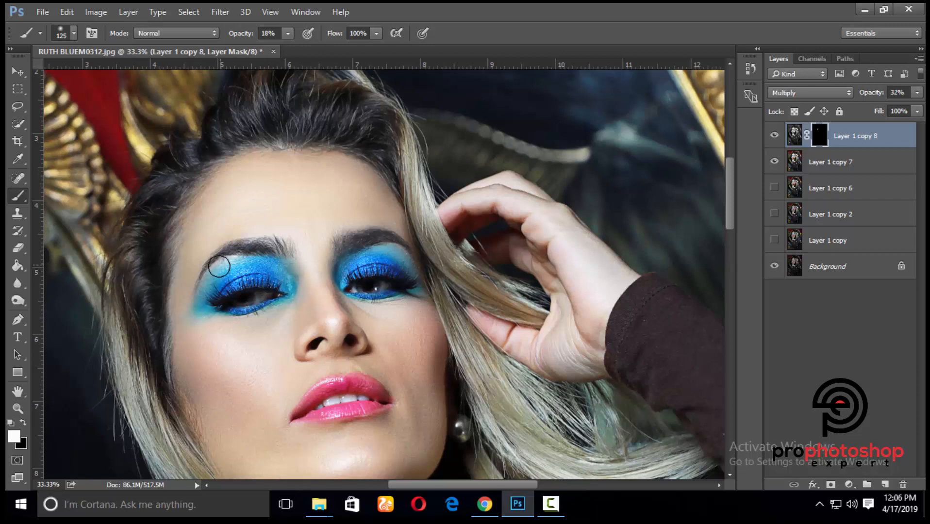
{"action": "key", "text": "bracketleft"}
{"action": "scroll", "coordinate": [345, 301], "scroll_direction": "up", "scroll_amount": 1}
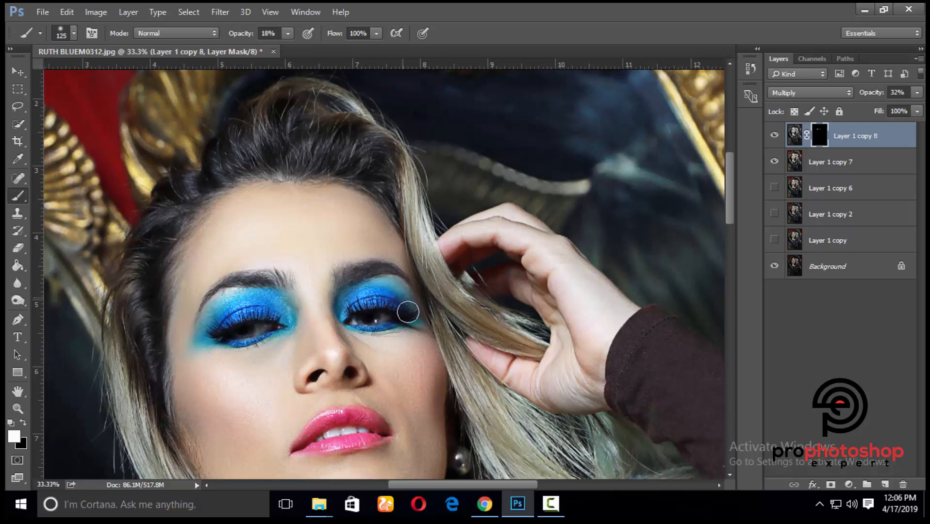
{"action": "key", "text": "bracketleft"}
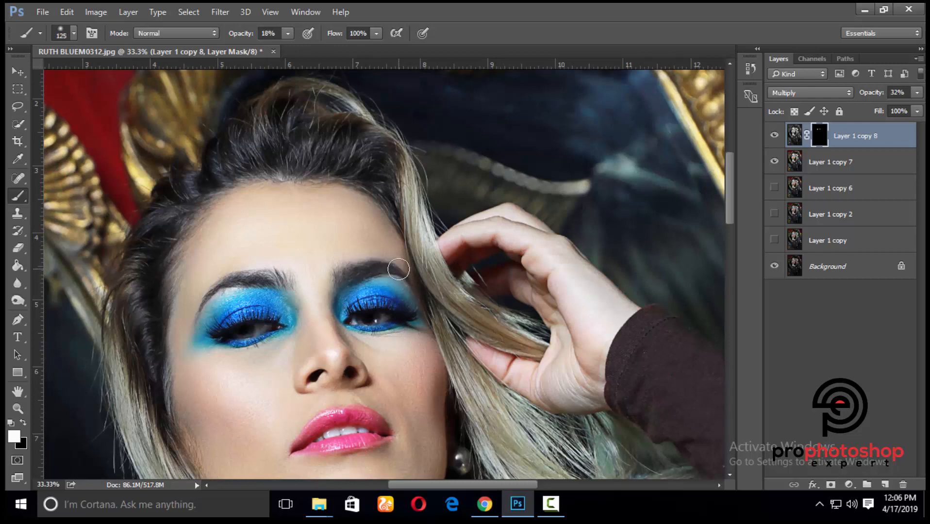
Deepen the hairline around the forehead on the Layer 1 copy 8 mask with a 200 to 250 px brush.
{"action": "scroll", "coordinate": [384, 233], "scroll_direction": "up", "scroll_amount": 1}
{"action": "key", "text": "bracketright"}
{"action": "key", "text": "bracketright"}
{"action": "key", "text": "bracketright"}
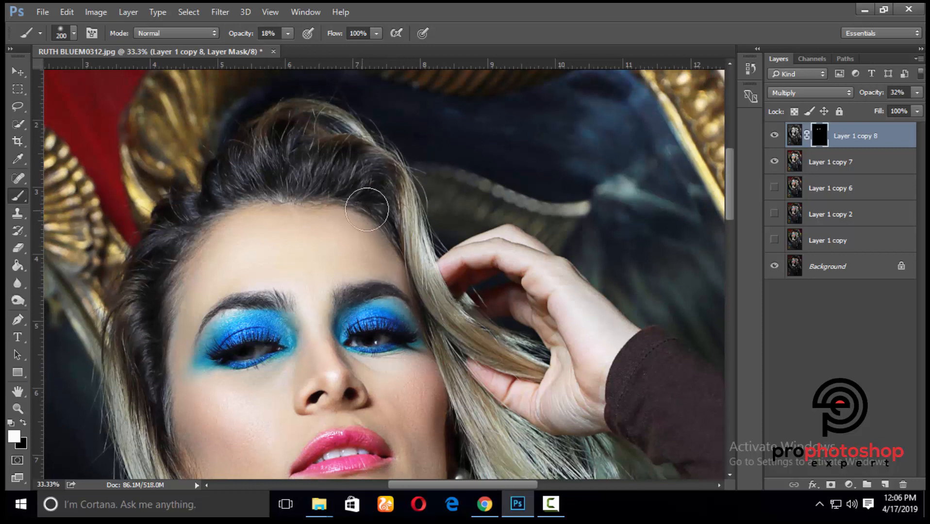
{"action": "key", "text": "bracketright"}
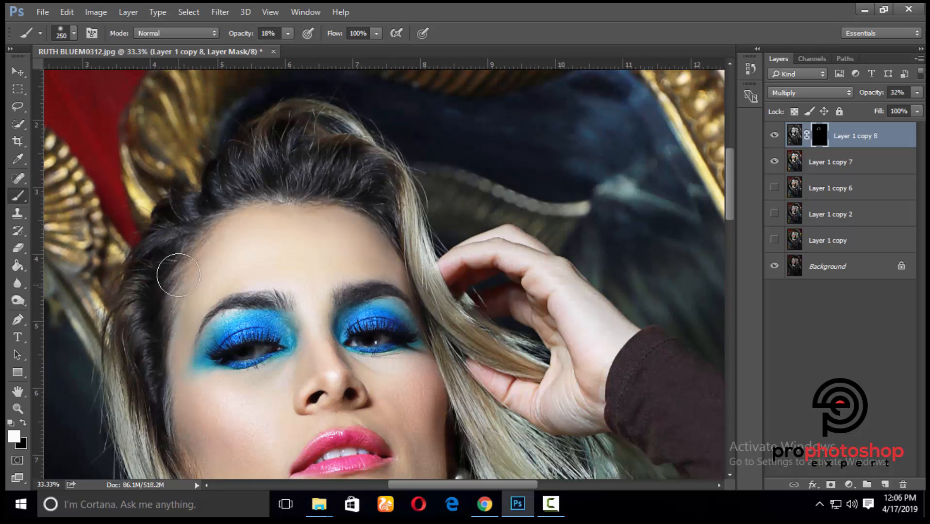
{"action": "key", "text": "ctrl+minus"}
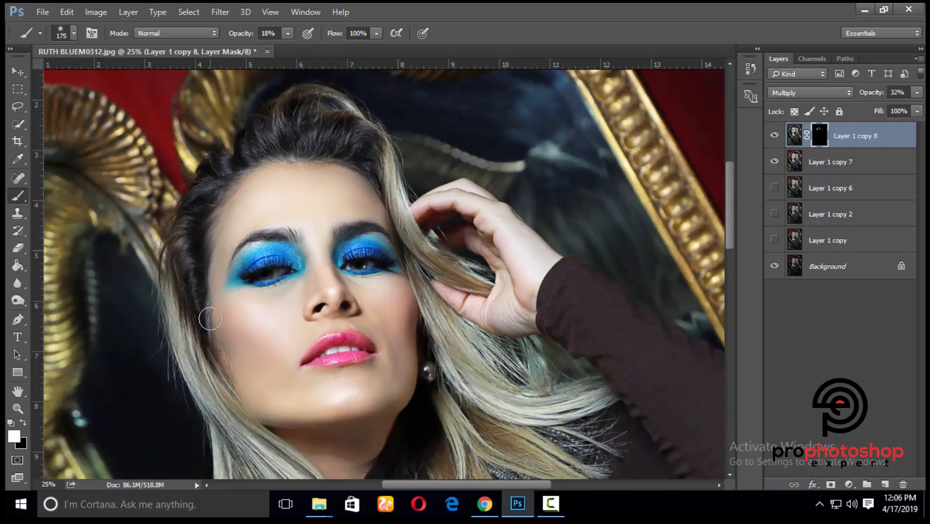
Contour the outer side of the cheek beside the long hair on the mask, enlarging the brush to 300 px.
{"action": "scroll", "coordinate": [207, 266], "scroll_direction": "down", "scroll_amount": 2}
{"action": "key", "text": "bracketright"}
{"action": "key", "text": "bracketright"}
{"action": "key", "text": "bracketright"}
{"action": "key", "text": "bracketleft"}
{"action": "key", "text": "bracketleft"}
{"action": "key", "text": "bracketleft"}
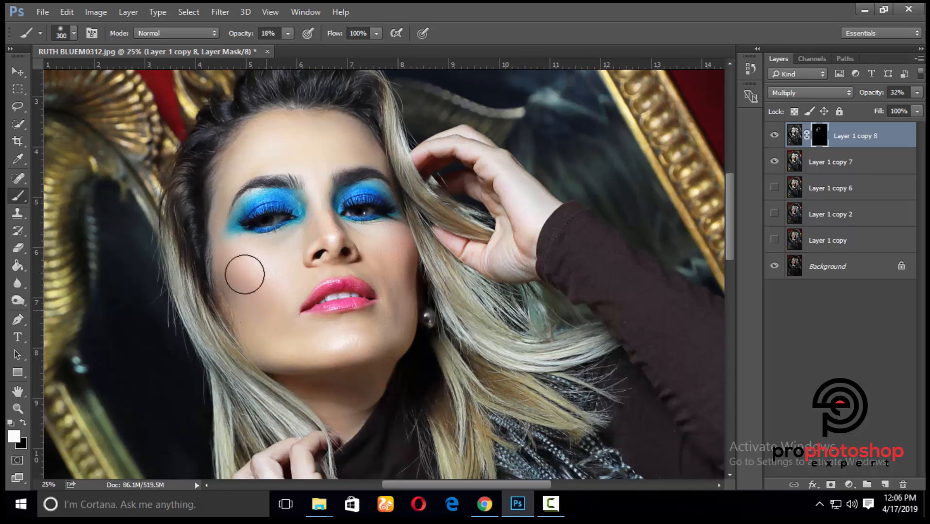
{"action": "scroll", "coordinate": [284, 307], "scroll_direction": "down", "scroll_amount": 1}
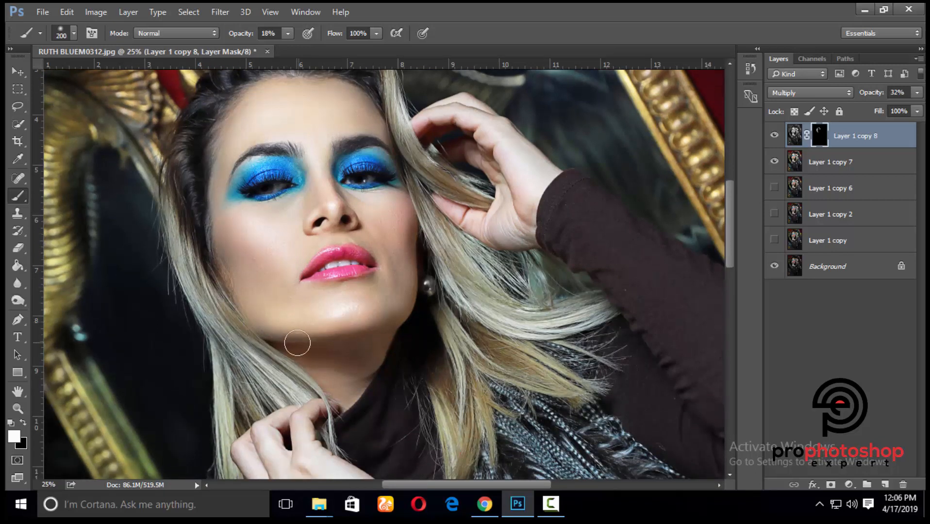
Paint the mask along the underside of the jaw to darken the shadow between chin and neck.
{"action": "mouse_move", "coordinate": [297, 343]}
{"action": "left_mouse_down"}
{"action": "mouse_move", "coordinate": [363, 336]}
{"action": "mouse_move", "coordinate": [401, 307]}
{"action": "mouse_move", "coordinate": [409, 242]}
{"action": "mouse_move", "coordinate": [411, 323]}
{"action": "mouse_move", "coordinate": [374, 339]}
{"action": "left_mouse_up"}
{"action": "key", "text": "bracketright"}
{"action": "key", "text": "bracketright"}
{"action": "key", "text": "bracketright"}
{"action": "scroll", "coordinate": [340, 335], "scroll_direction": "down", "scroll_amount": 2}
{"action": "key", "text": "bracketleft"}
{"action": "key", "text": "bracketleft"}
{"action": "key", "text": "bracketleft"}
{"action": "scroll", "coordinate": [424, 289], "scroll_direction": "up", "scroll_amount": 3}
{"action": "key", "text": "ctrl+minus"}
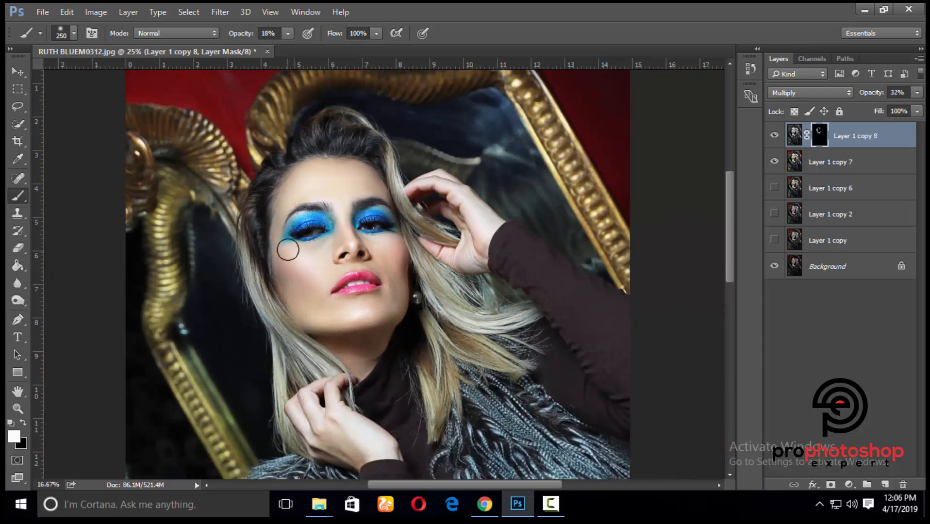
Blend the contour around the whole face on the mask with a 300 to 500 px brush, down the cheek beside the earring to the chin.
{"action": "key", "text": "bracketright"}
{"action": "key", "text": "bracketright"}
{"action": "scroll", "coordinate": [282, 223], "scroll_direction": "up", "scroll_amount": 2}
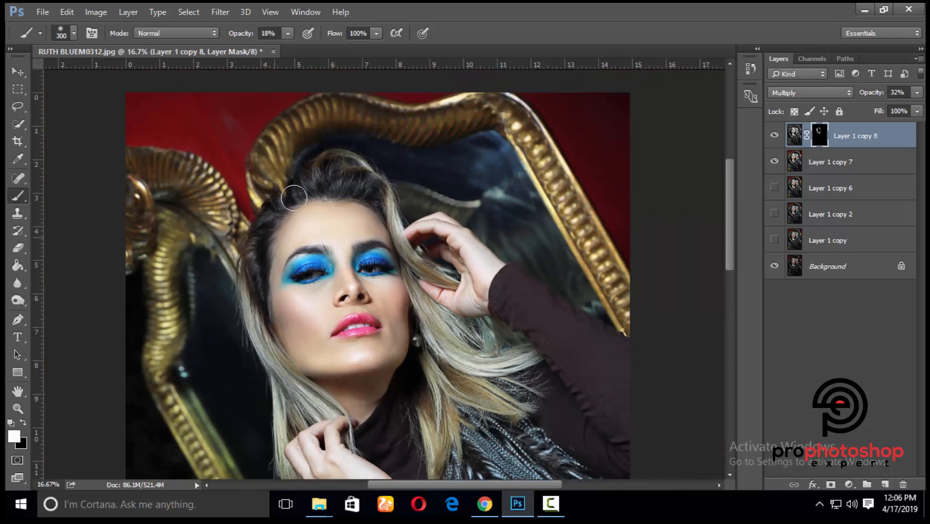
{"action": "key", "text": "bracketright"}
{"action": "key", "text": "bracketright"}
{"action": "key", "text": "bracketright"}
{"action": "scroll", "coordinate": [383, 228], "scroll_direction": "down", "scroll_amount": 1}
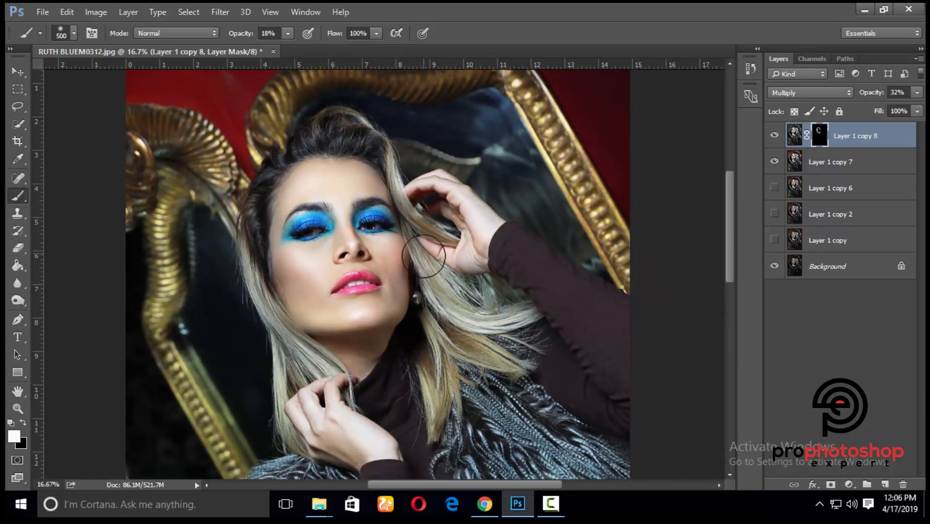
{"action": "scroll", "coordinate": [418, 272], "scroll_direction": "down", "scroll_amount": 1}
{"action": "scroll", "coordinate": [421, 283], "scroll_direction": "down", "scroll_amount": 1}
{"action": "key", "text": "bracketleft"}
{"action": "mouse_move", "coordinate": [409, 276]}
{"action": "left_mouse_down"}
{"action": "mouse_move", "coordinate": [369, 314]}
{"action": "mouse_move", "coordinate": [363, 333]}
{"action": "left_mouse_up"}
Deepen the inner eye corner and upper lash area beside the nose on the mask with a 60 px brush.
{"action": "scroll", "coordinate": [363, 333], "scroll_direction": "up", "scroll_amount": 2}
{"action": "key", "text": "ctrl+plus"}
{"action": "key", "text": "ctrl+plus"}
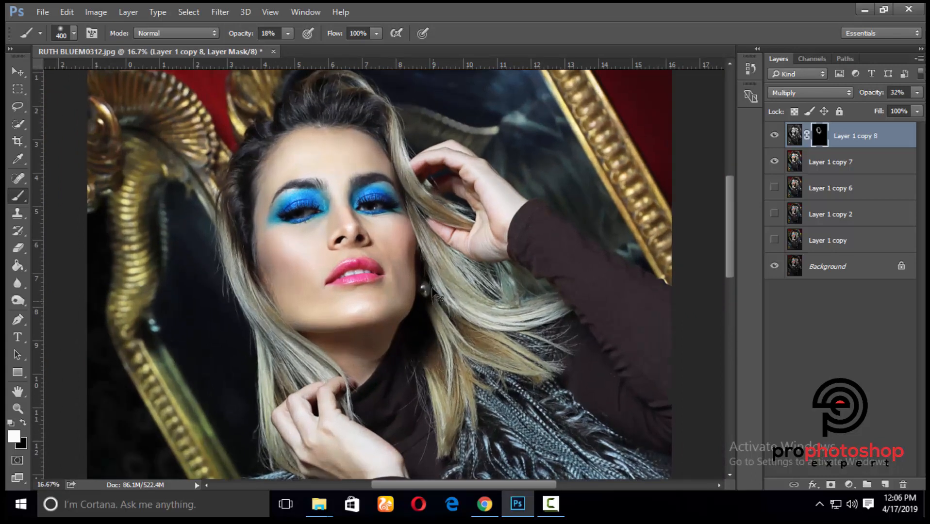
{"action": "scroll", "coordinate": [434, 290], "scroll_direction": "up", "scroll_amount": 2}
{"action": "key", "text": "ctrl+plus"}
{"action": "key", "text": "ctrl+plus"}
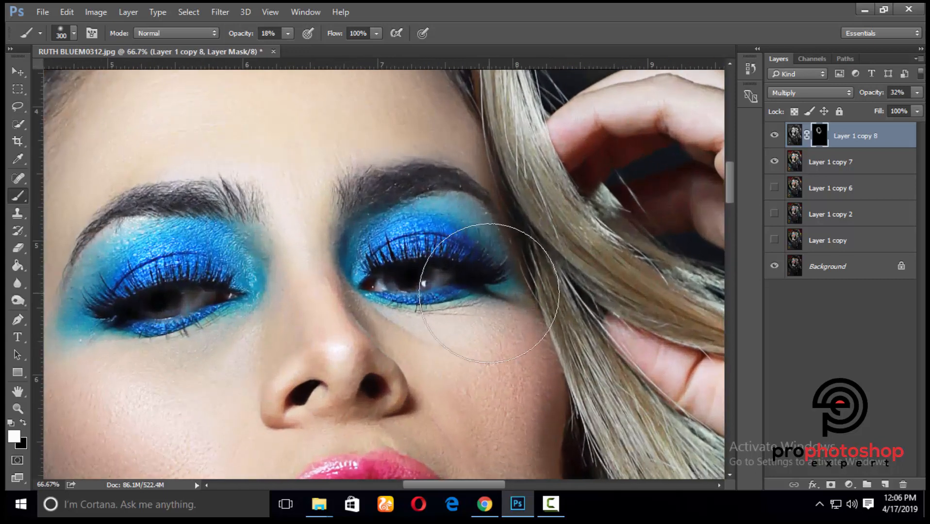
{"action": "key", "text": "bracketleft"}
{"action": "key", "text": "bracketleft"}
{"action": "key", "text": "bracketleft"}
{"action": "key", "text": "bracketleft"}
{"action": "key", "text": "bracketleft"}
{"action": "key", "text": "bracketleft"}
{"action": "key", "text": "bracketleft"}
{"action": "key", "text": "bracketleft"}
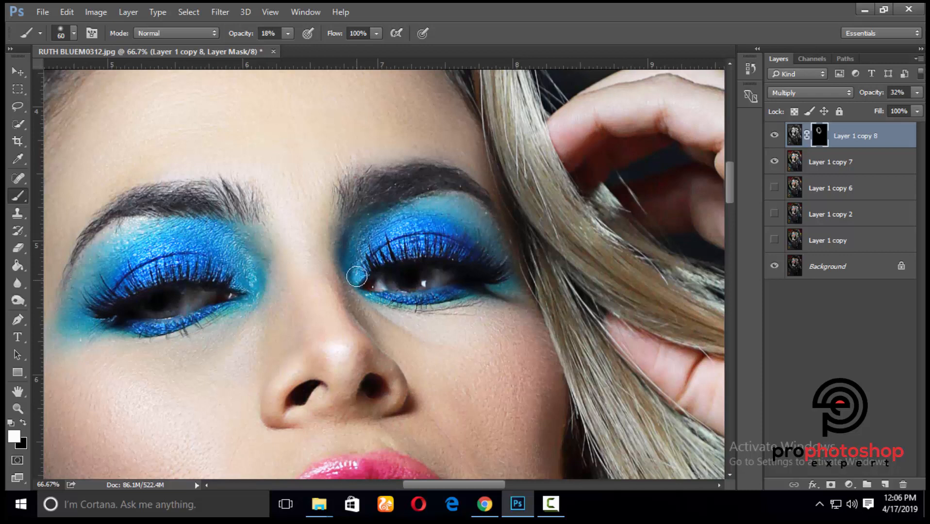
{"action": "key", "text": "bracketleft"}
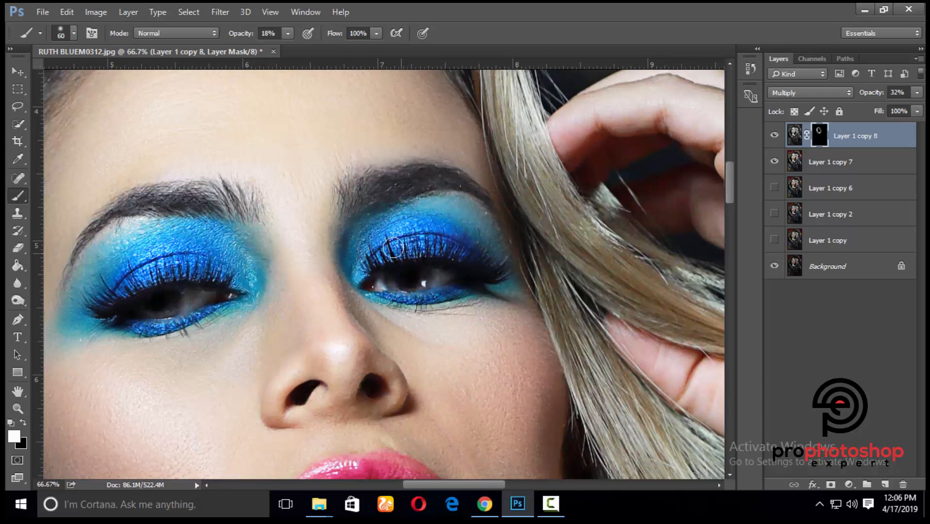
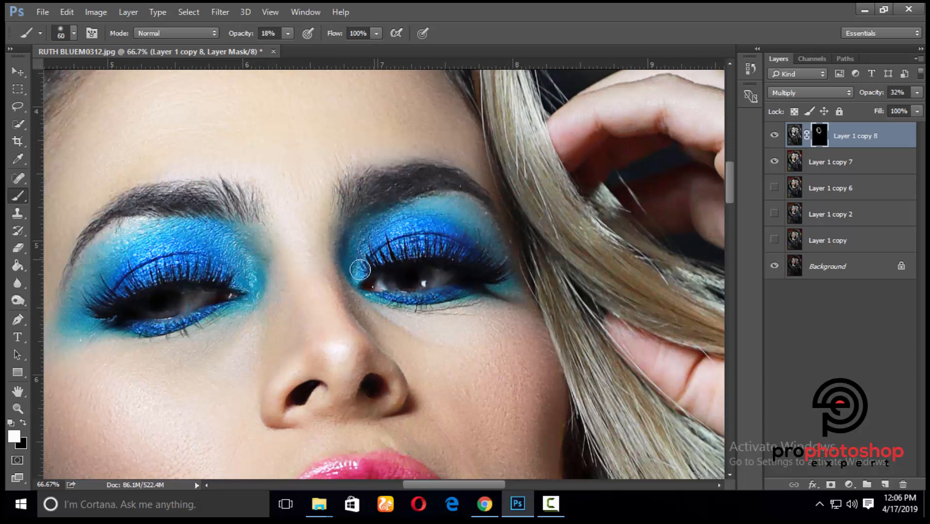
{"action": "key", "text": "bracketright"}
{"action": "key", "text": "bracketright"}
Duplicate the Background layer, move the copy to the top of the layer stack and hide it.
{"action": "key", "text": "ctrl+minus"}
{"action": "key", "text": "ctrl+minus"}
{"action": "key", "text": "ctrl+minus"}
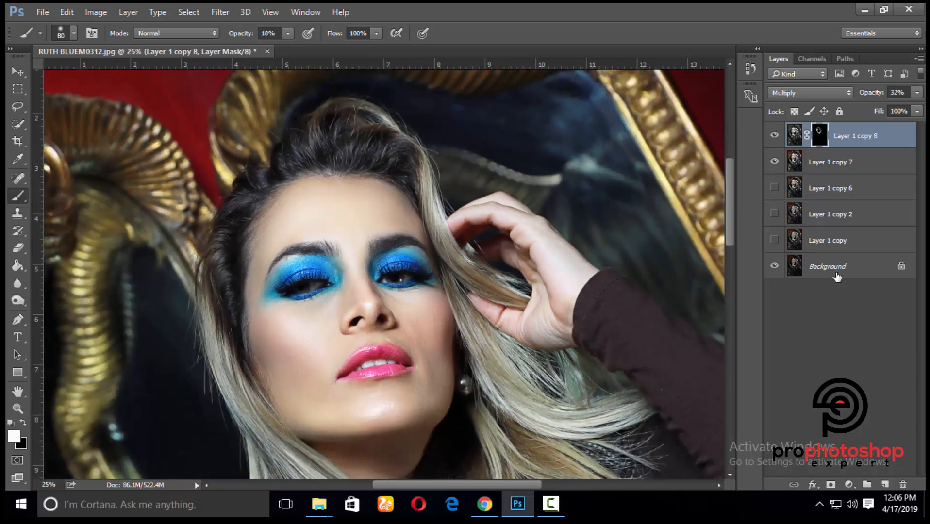
{"action": "left_click", "coordinate": [835, 269]}
{"action": "key", "text": "ctrl+j"}
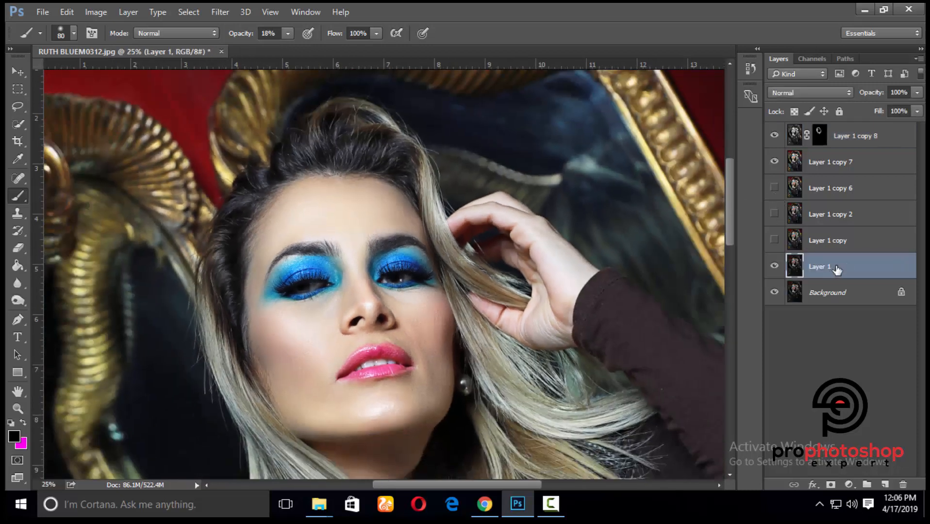
{"action": "left_click_drag", "start_coordinate": [835, 269], "coordinate": [791, 143]}
{"action": "left_click", "coordinate": [775, 136]}
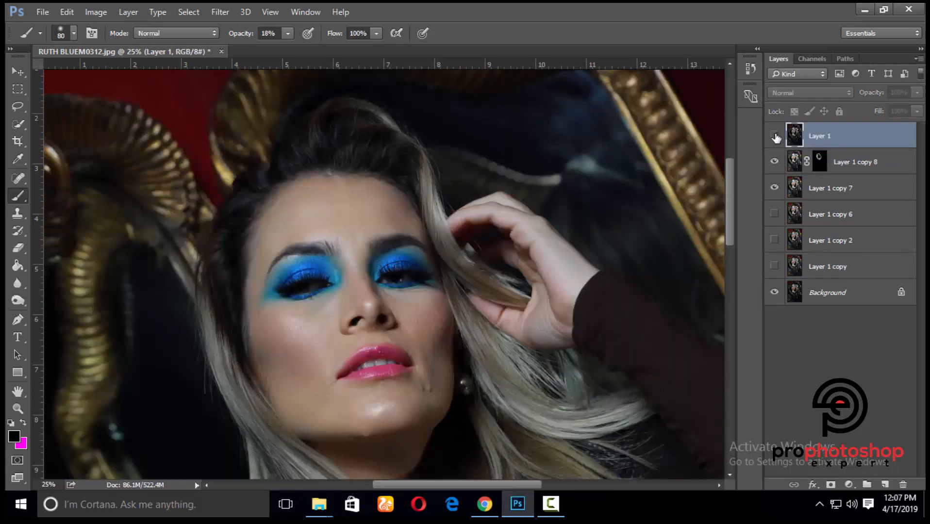
Show and hide the original copy Layer 1 to compare it with the retouched portrait at 12.5% zoom.
{"action": "key", "text": "ctrl+minus"}
{"action": "key", "text": "ctrl+minus"}
{"action": "key", "text": "ctrl+minus"}
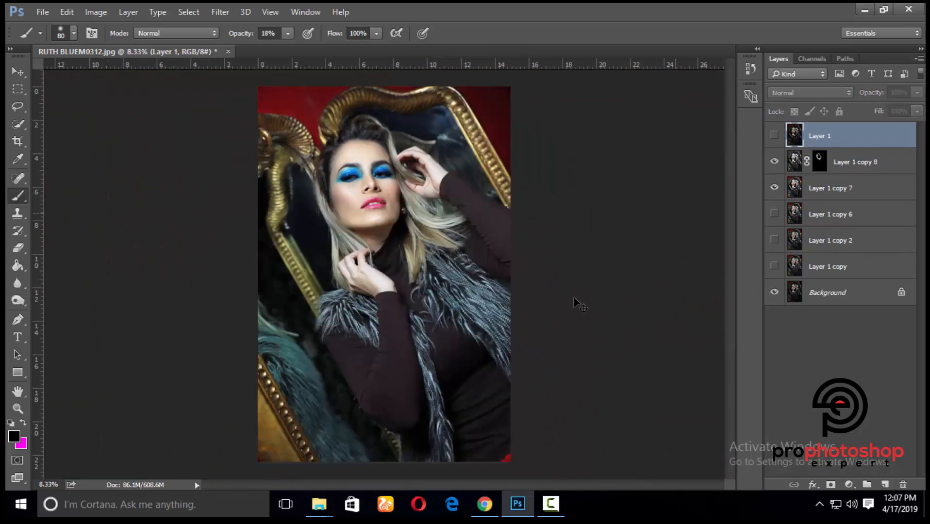
{"action": "key", "text": "ctrl+minus"}
{"action": "key", "text": "ctrl+minus"}
{"action": "key", "text": "ctrl+plus"}
{"action": "key", "text": "ctrl+plus"}
{"action": "scroll", "coordinate": [506, 360], "scroll_direction": "up", "scroll_amount": 1}
{"action": "left_click", "coordinate": [775, 137]}
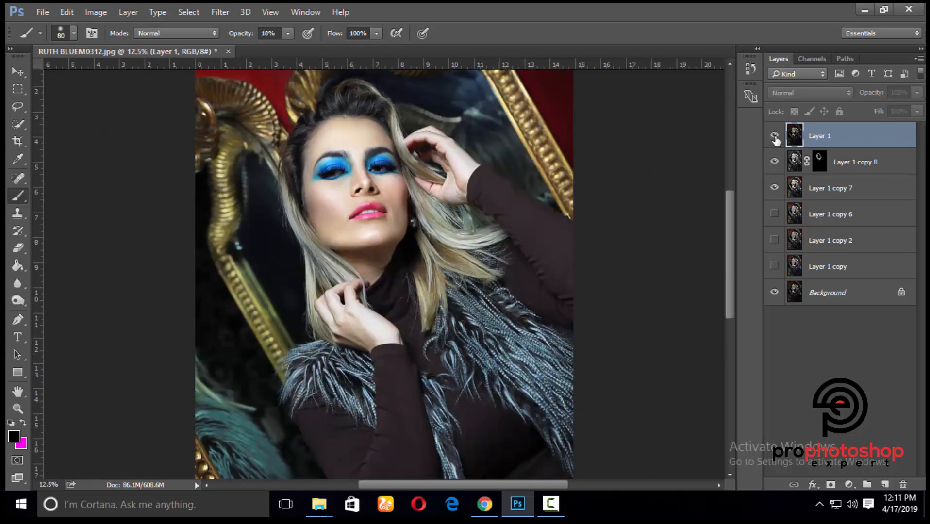
{"action": "left_click", "coordinate": [776, 138]}
{"action": "key", "text": "ctrl+minus"}
Select Layer 1 copy 8 and toggle its visibility to judge the contouring effect.
{"action": "left_click", "coordinate": [833, 173]}
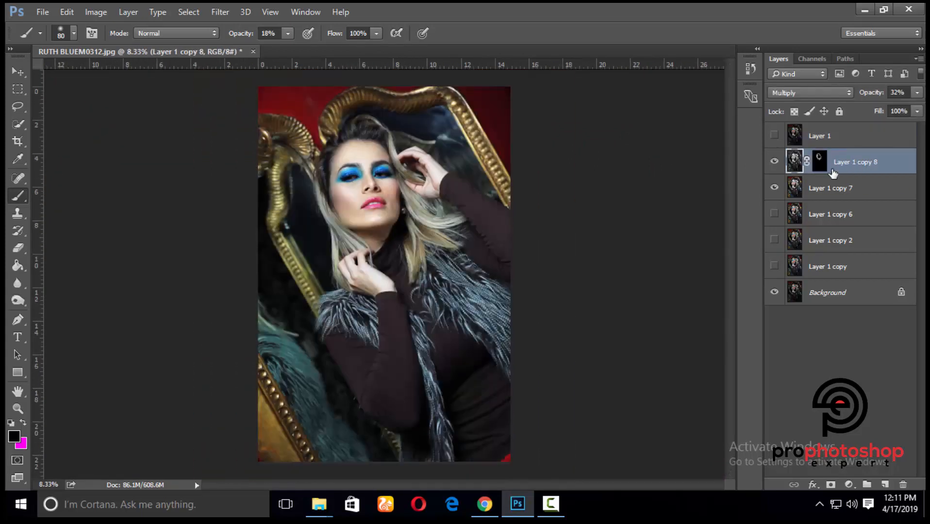
{"action": "left_click", "coordinate": [776, 163]}
{"action": "left_click", "coordinate": [775, 163]}
{"action": "left_click", "coordinate": [776, 163]}
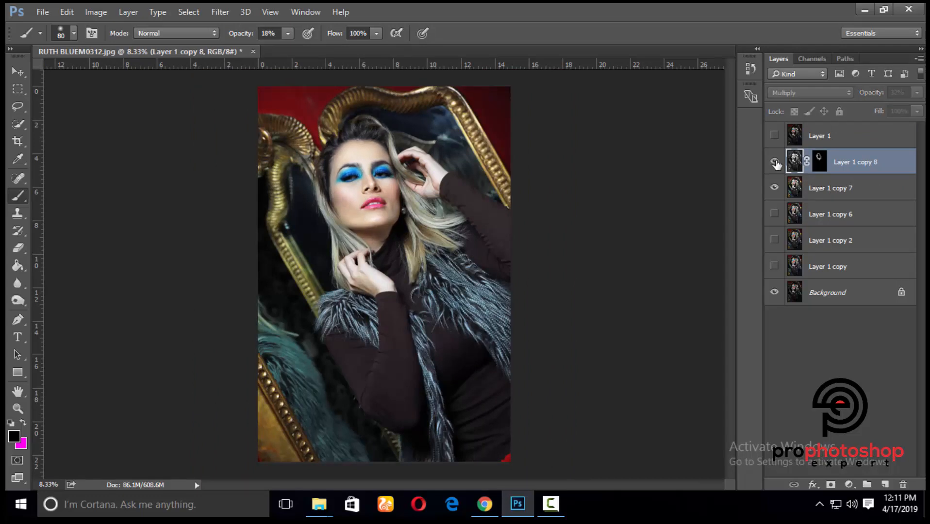
{"action": "left_click", "coordinate": [775, 163]}
Merge Layer 1 copy 8 with Layer 1 copy 7 and duplicate the merged layer.
{"action": "left_click", "coordinate": [836, 186], "text": "ctrl"}
{"action": "right_click", "coordinate": [836, 186]}
{"action": "left_click", "coordinate": [610, 452]}
{"action": "key", "text": "ctrl+j"}
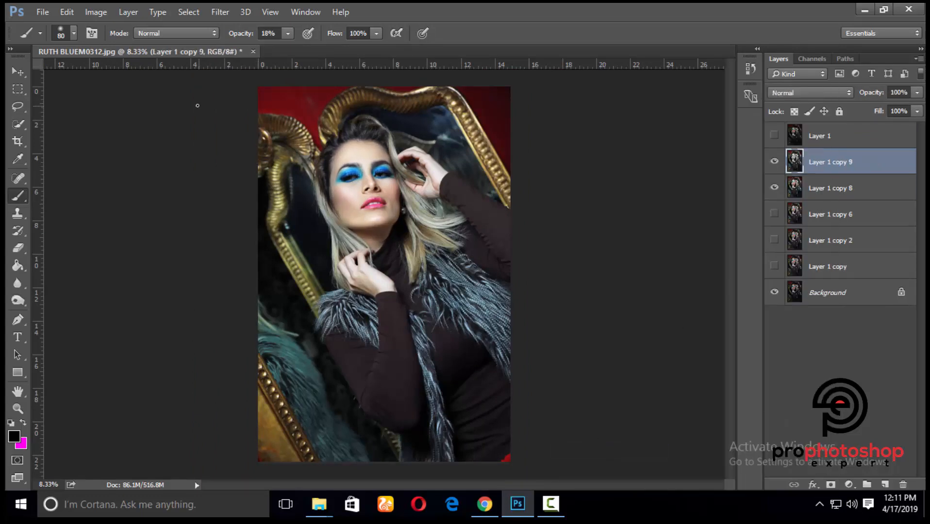
Apply Brightness/Contrast to Layer 1 copy 9 with brightness 14 and contrast 0.
{"action": "left_click", "coordinate": [96, 11]}
{"action": "mouse_move", "coordinate": [121, 47]}
{"action": "left_click", "coordinate": [271, 46]}
{"action": "left_click_drag", "start_coordinate": [610, 89], "coordinate": [617, 88]}
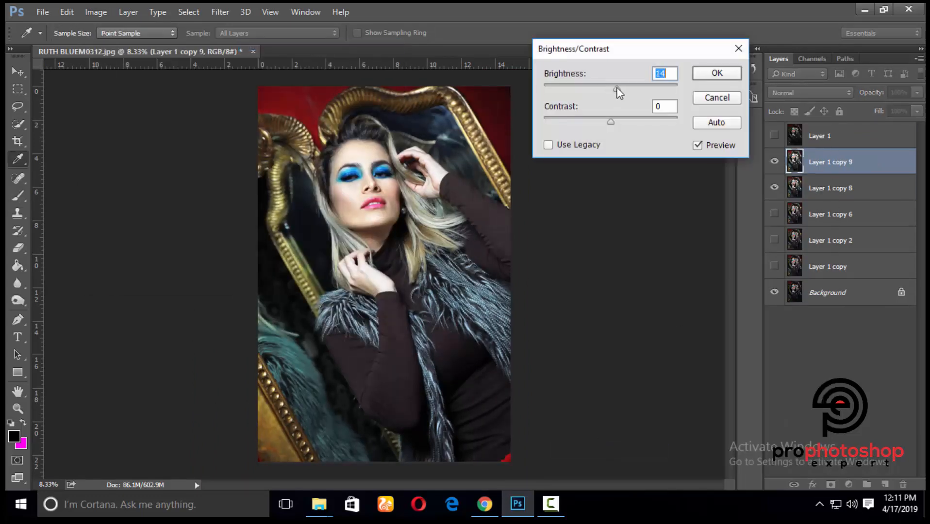
{"action": "left_click", "coordinate": [707, 76]}
Add a layer mask to Layer 1 copy 9, invert it to black and clear the selection.
{"action": "left_click", "coordinate": [831, 484]}
{"action": "left_click", "coordinate": [819, 164], "text": "ctrl"}
{"action": "key", "text": "ctrl+i"}
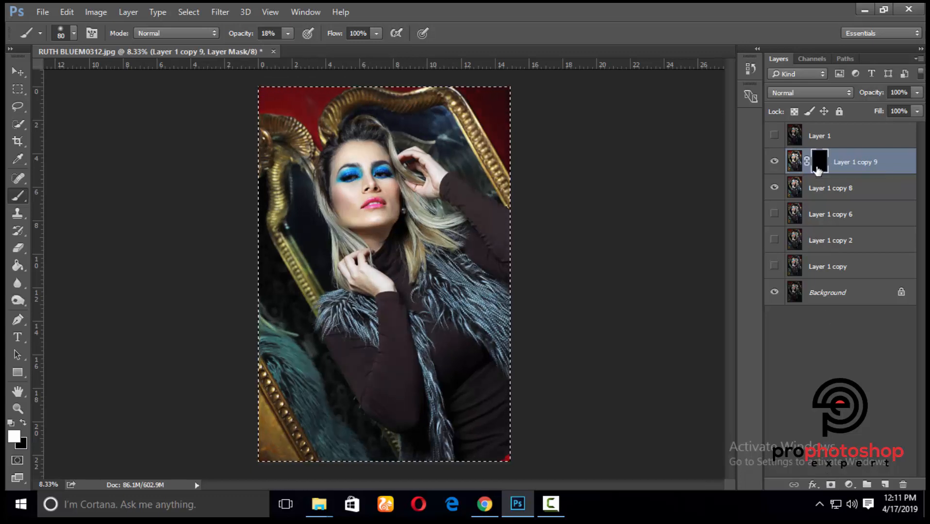
{"action": "key", "text": "ctrl+d"}
Paint white over the centre of the forehead on the Layer 1 copy 9 mask with a 250 px brush at 18% opacity.
{"action": "key", "text": "ctrl+plus"}
{"action": "key", "text": "ctrl+plus"}
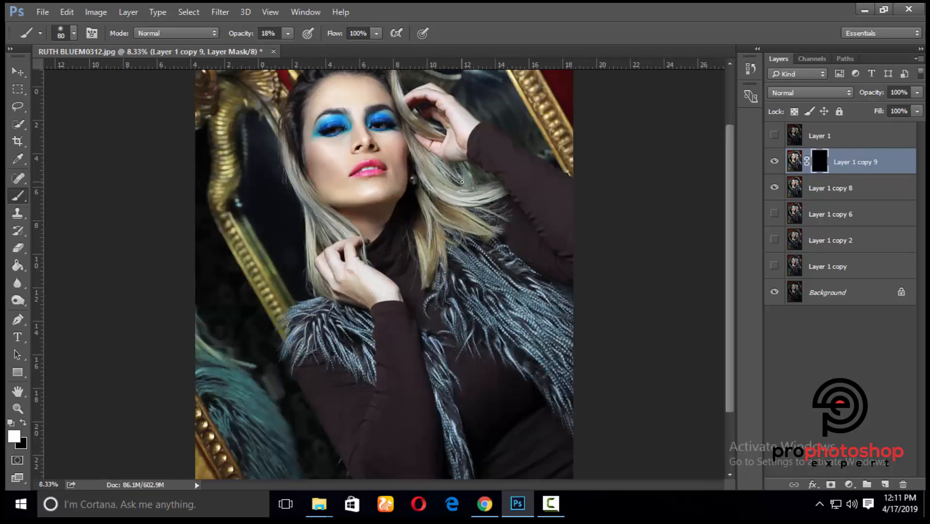
{"action": "scroll", "coordinate": [385, 274], "scroll_direction": "up", "scroll_amount": 4}
{"action": "key", "text": "ctrl+plus"}
{"action": "key", "text": "ctrl+plus"}
{"action": "left_click_drag", "start_coordinate": [496, 486], "coordinate": [480, 485]}
{"action": "scroll", "coordinate": [395, 292], "scroll_direction": "up", "scroll_amount": 2}
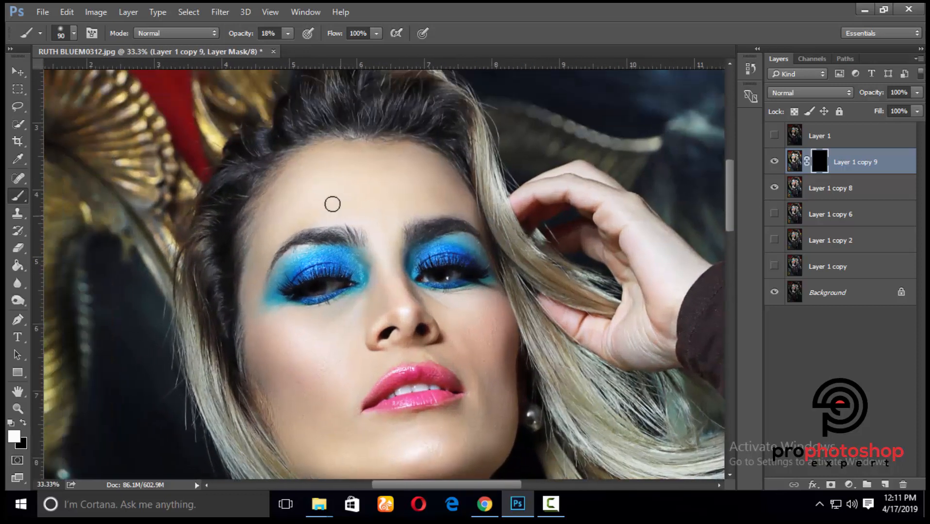
{"action": "key", "text": "bracketright"}
{"action": "key", "text": "bracketright"}
{"action": "key", "text": "bracketright"}
{"action": "key", "text": "bracketright"}
{"action": "key", "text": "bracketright"}
{"action": "key", "text": "bracketright"}
{"action": "mouse_move", "coordinate": [335, 192]}
{"action": "left_mouse_down"}
{"action": "mouse_move", "coordinate": [386, 229]}
{"action": "mouse_move", "coordinate": [392, 193]}
{"action": "left_mouse_up"}
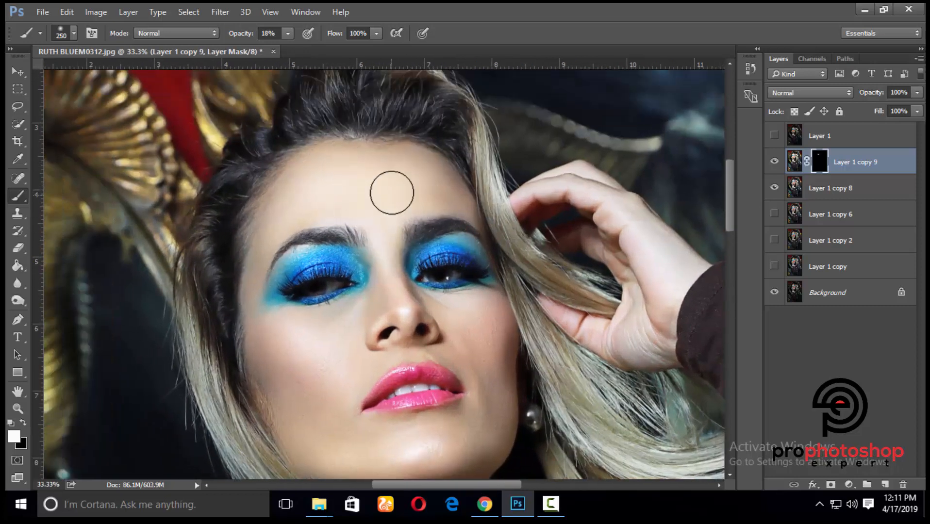
Highlight the bridge and tip of the nose on the mask with an 80 px brush.
{"action": "scroll", "coordinate": [392, 193], "scroll_direction": "down", "scroll_amount": 2}
{"action": "key", "text": "bracketleft"}
{"action": "key", "text": "bracketleft"}
{"action": "key", "text": "bracketleft"}
{"action": "key", "text": "bracketleft"}
{"action": "key", "text": "bracketleft"}
{"action": "key", "text": "bracketleft"}
{"action": "scroll", "coordinate": [391, 188], "scroll_direction": "down", "scroll_amount": 1}
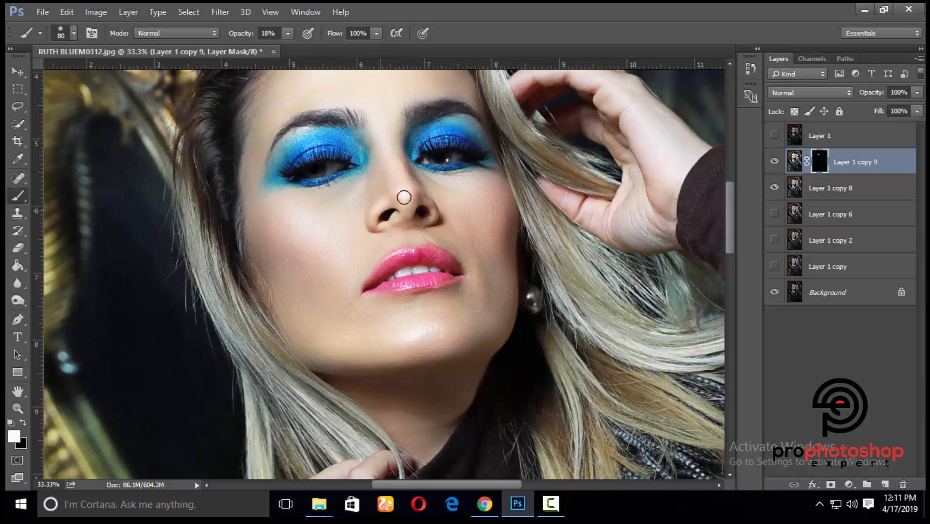
Brighten the upper eyelid and brow bone on the mask with a 100 px brush.
{"action": "scroll", "coordinate": [316, 183], "scroll_direction": "up", "scroll_amount": 2}
{"action": "key", "text": "bracketright"}
{"action": "key", "text": "bracketright"}
{"action": "key", "text": "bracketright"}
{"action": "key", "text": "bracketright"}
{"action": "key", "text": "bracketright"}
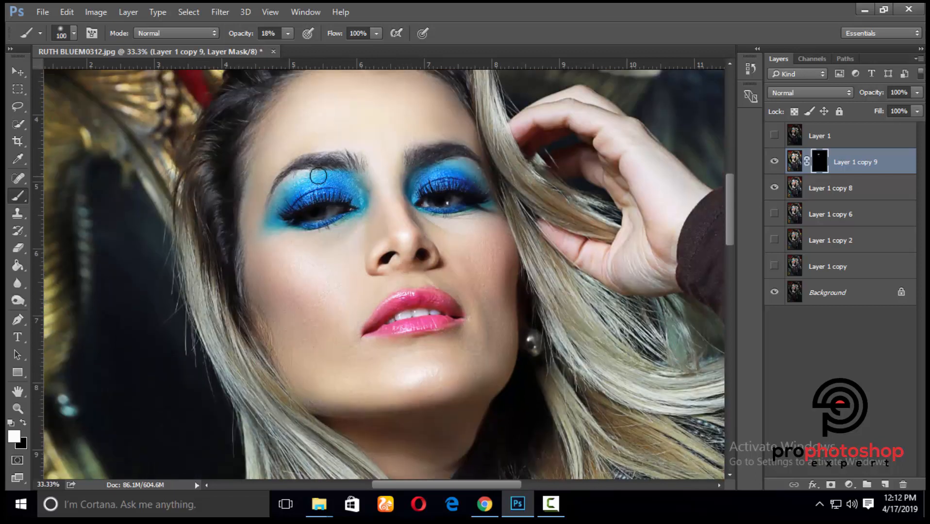
Brighten the inner corner of the eye beside the nose on the mask, reducing the brush to 50 px.
{"action": "scroll", "coordinate": [303, 140], "scroll_direction": "up", "scroll_amount": 2}
{"action": "scroll", "coordinate": [420, 181], "scroll_direction": "down", "scroll_amount": 2}
{"action": "key", "text": "bracketleft"}
{"action": "key", "text": "bracketleft"}
{"action": "key", "text": "bracketleft"}
{"action": "key", "text": "bracketleft"}
{"action": "scroll", "coordinate": [374, 190], "scroll_direction": "down", "scroll_amount": 1}
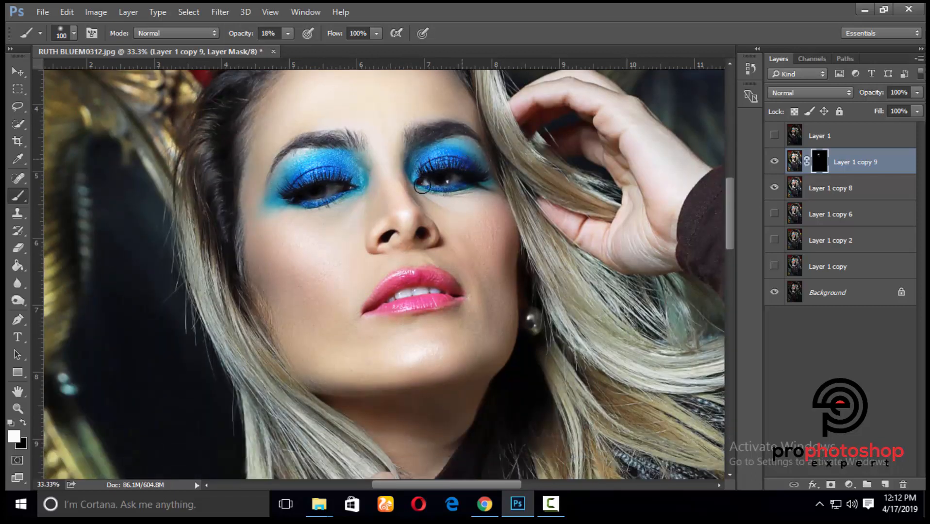
{"action": "key", "text": "bracketleft"}
{"action": "key", "text": "bracketleft"}
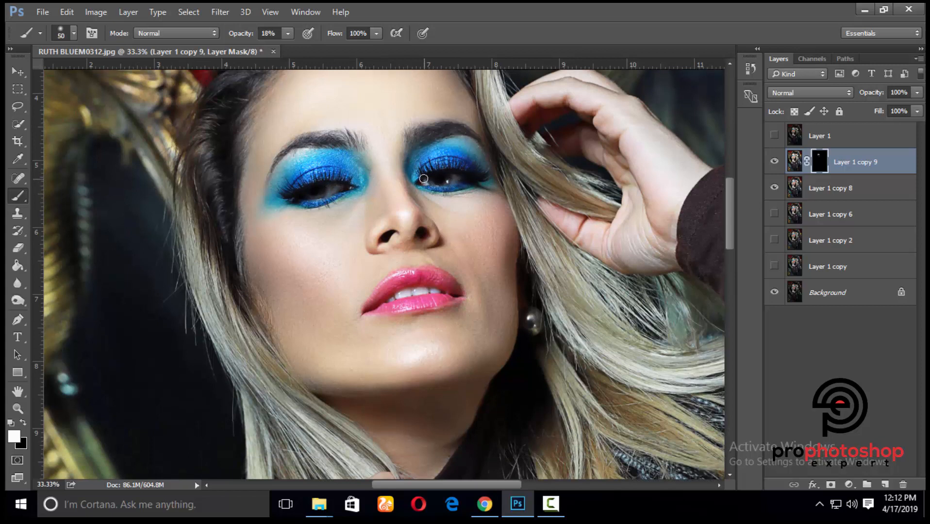
Brighten the upper forehead near the hairline on the Layer 1 copy 9 mask with a 300 px brush.
{"action": "scroll", "coordinate": [423, 178], "scroll_direction": "up", "scroll_amount": 3}
{"action": "key", "text": "bracketright"}
{"action": "key", "text": "bracketright"}
{"action": "key", "text": "bracketright"}
{"action": "key", "text": "bracketright"}
{"action": "key", "text": "bracketright"}
{"action": "key", "text": "bracketright"}
{"action": "key", "text": "bracketright"}
{"action": "scroll", "coordinate": [451, 194], "scroll_direction": "up", "scroll_amount": 1}
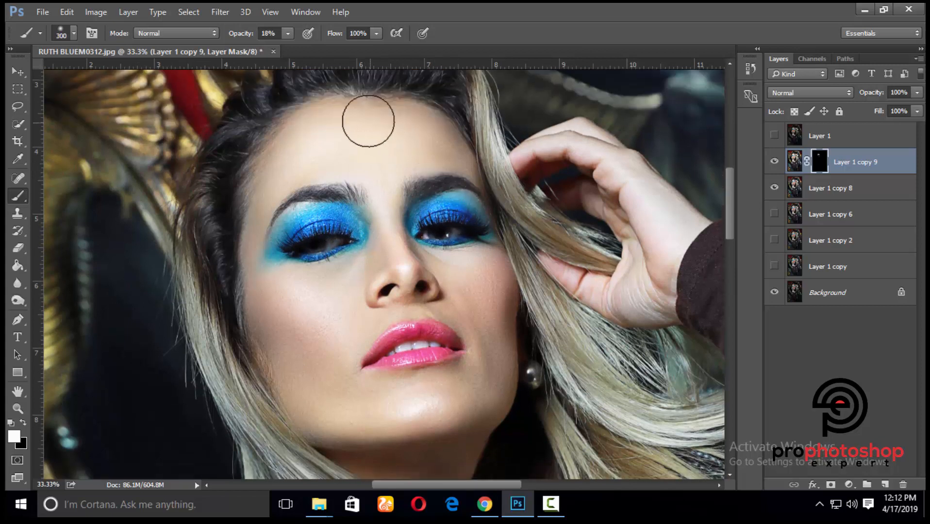
Highlight the skin beside the nostril on the mask with an 80 px brush.
{"action": "scroll", "coordinate": [368, 126], "scroll_direction": "down", "scroll_amount": 2}
{"action": "key", "text": "bracketleft"}
{"action": "key", "text": "bracketleft"}
{"action": "key", "text": "bracketleft"}
{"action": "key", "text": "bracketleft"}
{"action": "key", "text": "bracketleft"}
{"action": "key", "text": "bracketleft"}
{"action": "key", "text": "bracketleft"}
{"action": "key", "text": "bracketleft"}
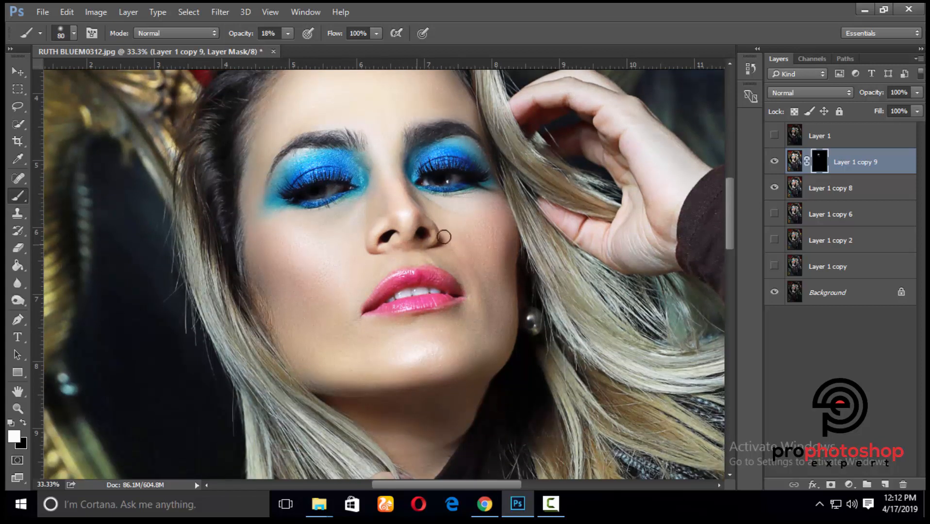
Brighten the cheek below the outer eye on the mask with a 200 px brush, reducing it to 150 px toward the jaw.
{"action": "key", "text": "bracketright"}
{"action": "key", "text": "bracketright"}
{"action": "key", "text": "bracketright"}
{"action": "key", "text": "bracketright"}
{"action": "key", "text": "bracketright"}
{"action": "key", "text": "bracketright"}
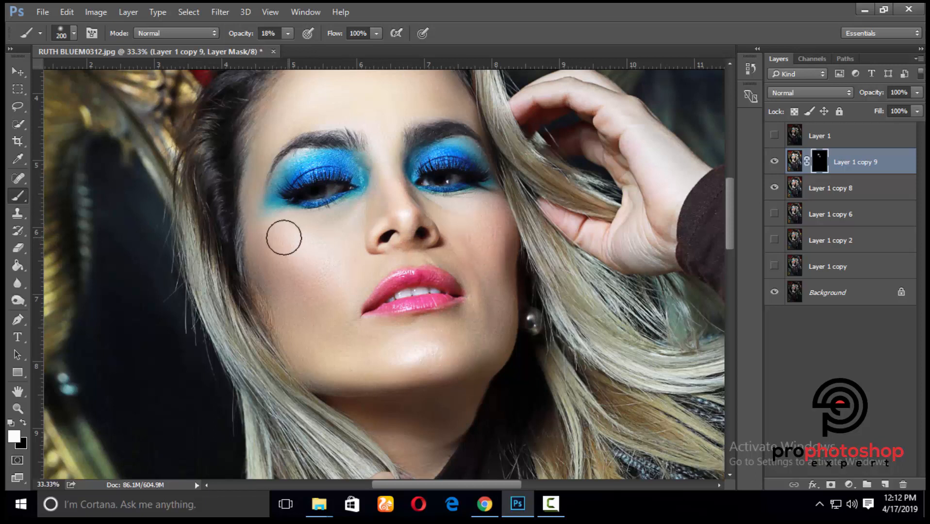
{"action": "key", "text": "bracketleft"}
{"action": "key", "text": "bracketleft"}
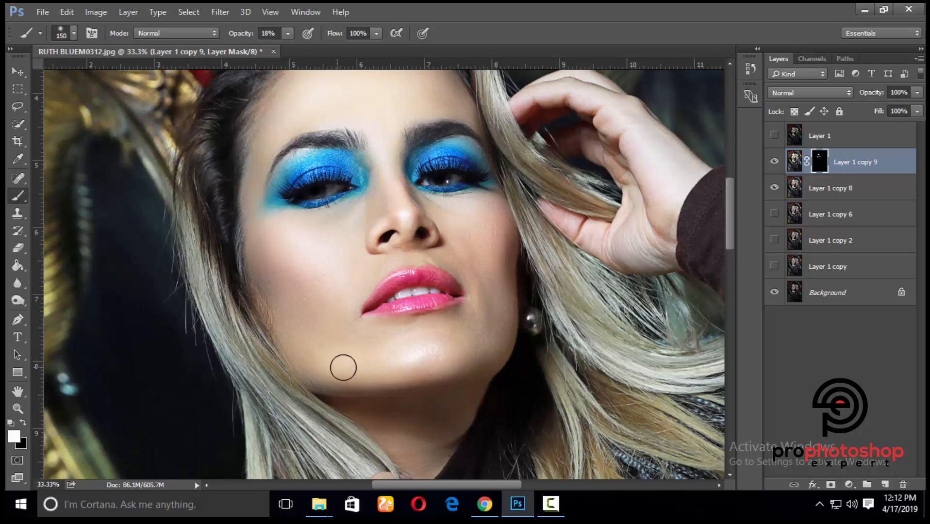
Brighten the jawline and the opposite cheek on the mask, reducing the brush from 200 to 150 px.
{"action": "key", "text": "bracketright"}
{"action": "key", "text": "bracketright"}
{"action": "key", "text": "ctrl+minus"}
{"action": "key", "text": "ctrl+plus"}
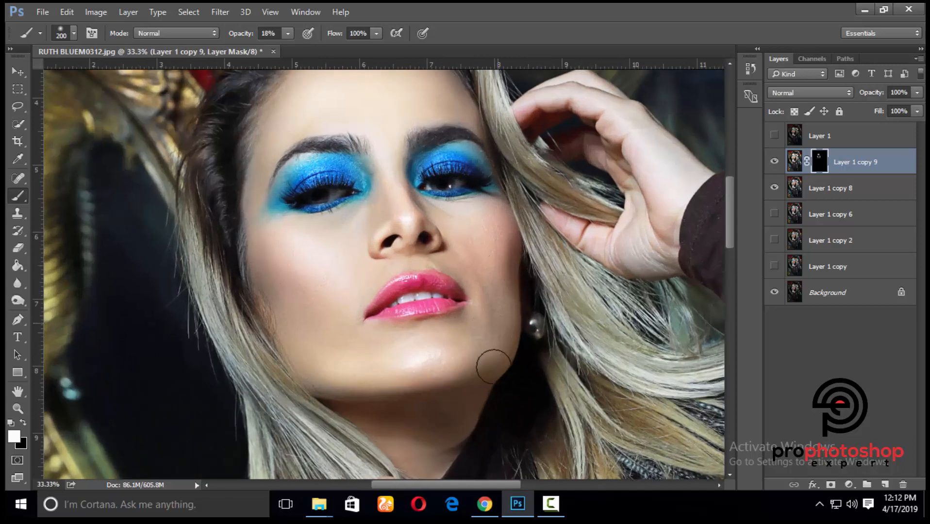
{"action": "scroll", "coordinate": [498, 292], "scroll_direction": "up", "scroll_amount": 2}
{"action": "key", "text": "bracketleft"}
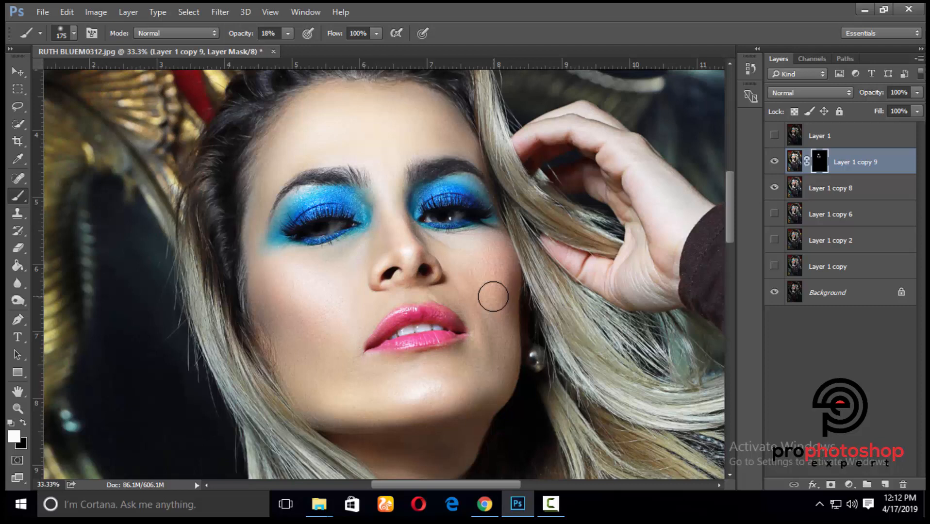
{"action": "key", "text": "bracketleft"}
{"action": "scroll", "coordinate": [457, 307], "scroll_direction": "down", "scroll_amount": 2}
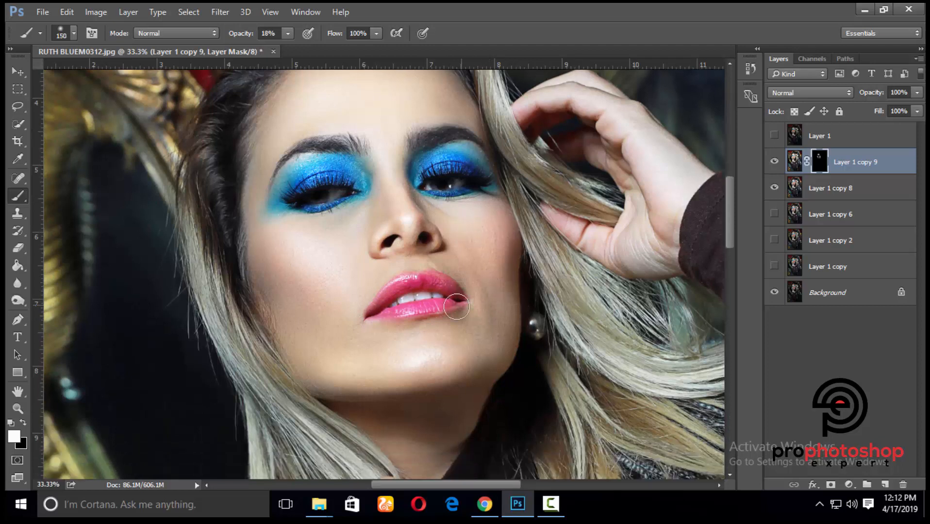
Highlight the lower lip on the mask with a 50 px brush.
{"action": "key", "text": "ctrl+plus"}
{"action": "key", "text": "bracketleft"}
{"action": "key", "text": "bracketleft"}
{"action": "key", "text": "bracketleft"}
{"action": "key", "text": "bracketleft"}
{"action": "key", "text": "bracketleft"}
{"action": "key", "text": "bracketleft"}
{"action": "key", "text": "bracketleft"}
{"action": "scroll", "coordinate": [405, 297], "scroll_direction": "down", "scroll_amount": 2}
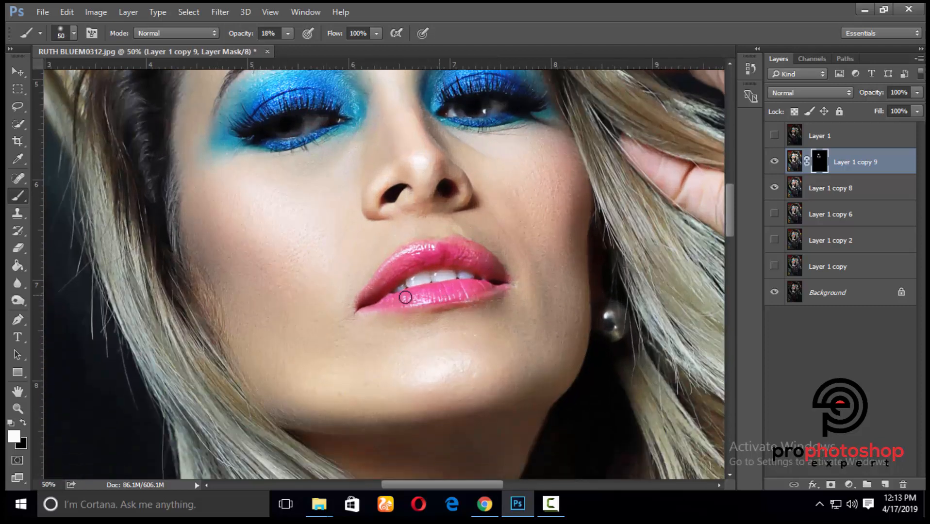
{"action": "key", "text": "bracketleft"}
Brighten the hands on the mask with a 300 px brush, finishing with a 200 px brush.
{"action": "key", "text": "ctrl+minus"}
{"action": "key", "text": "ctrl+minus"}
{"action": "key", "text": "ctrl+minus"}
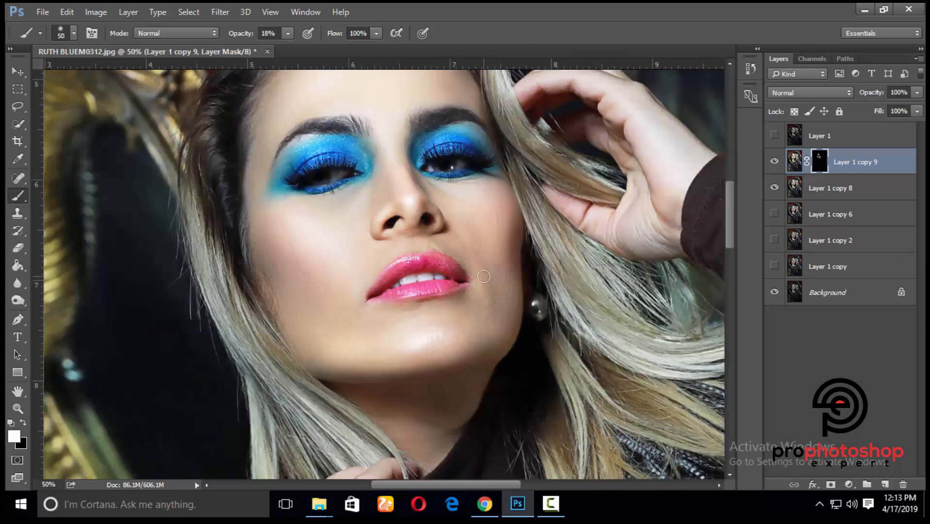
{"action": "scroll", "coordinate": [382, 346], "scroll_direction": "down", "scroll_amount": 4}
{"action": "key", "text": "bracketright"}
{"action": "key", "text": "bracketright"}
{"action": "key", "text": "bracketright"}
{"action": "key", "text": "bracketright"}
{"action": "key", "text": "bracketright"}
{"action": "key", "text": "bracketright"}
{"action": "key", "text": "bracketright"}
{"action": "key", "text": "bracketright"}
{"action": "key", "text": "bracketright"}
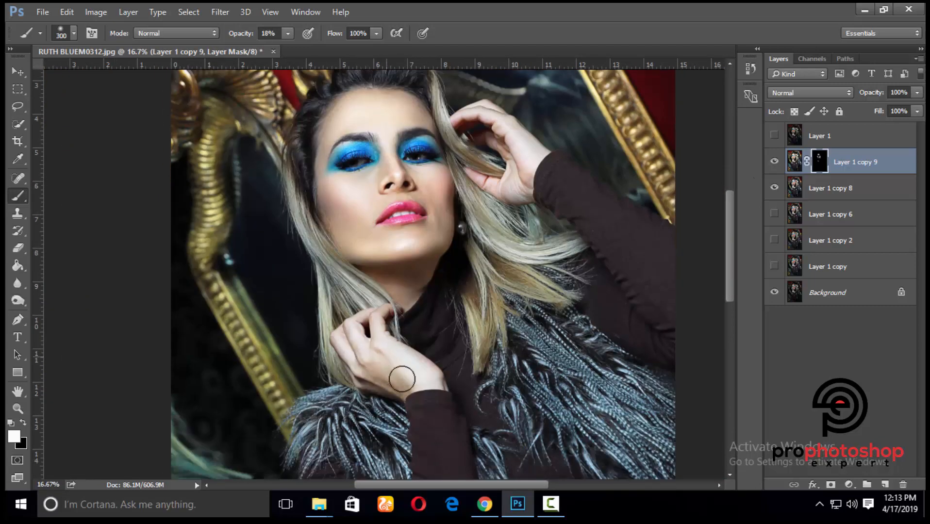
{"action": "scroll", "coordinate": [402, 379], "scroll_direction": "up", "scroll_amount": 3}
{"action": "key", "text": "ctrl+minus"}
{"action": "key", "text": "ctrl+minus"}
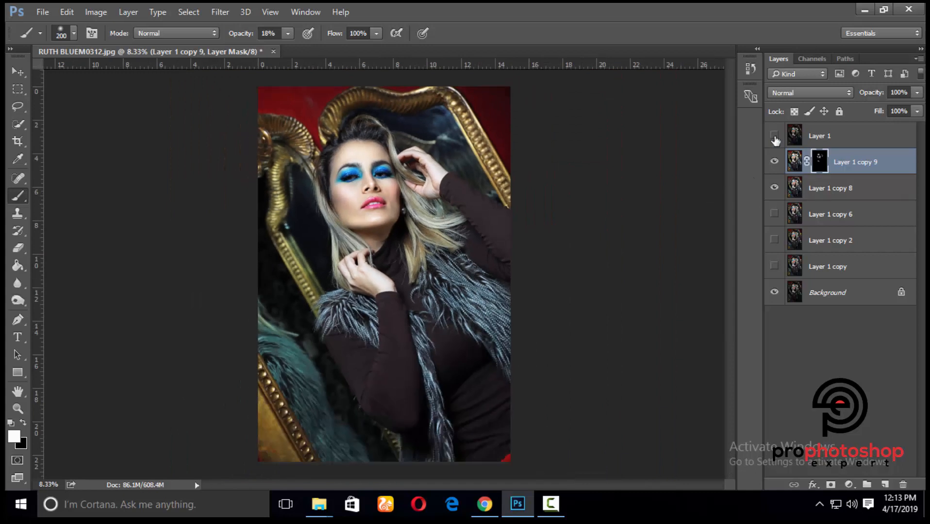
Merge Layer 1 copy 9 and Layer 1 copy 8 into a single layer.
{"action": "key", "text": "ctrl+plus"}
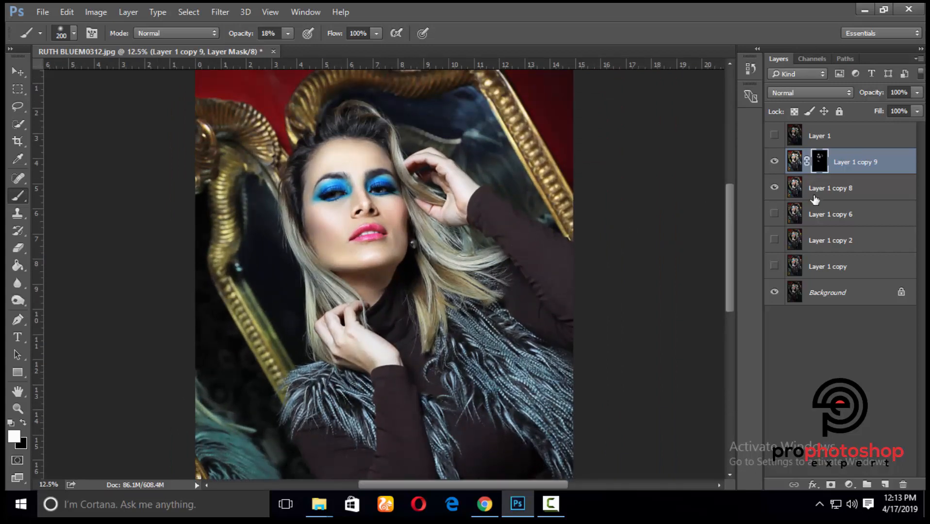
{"action": "left_click", "coordinate": [830, 188], "text": "ctrl"}
{"action": "right_click", "coordinate": [831, 188]}
{"action": "left_click", "coordinate": [598, 451]}
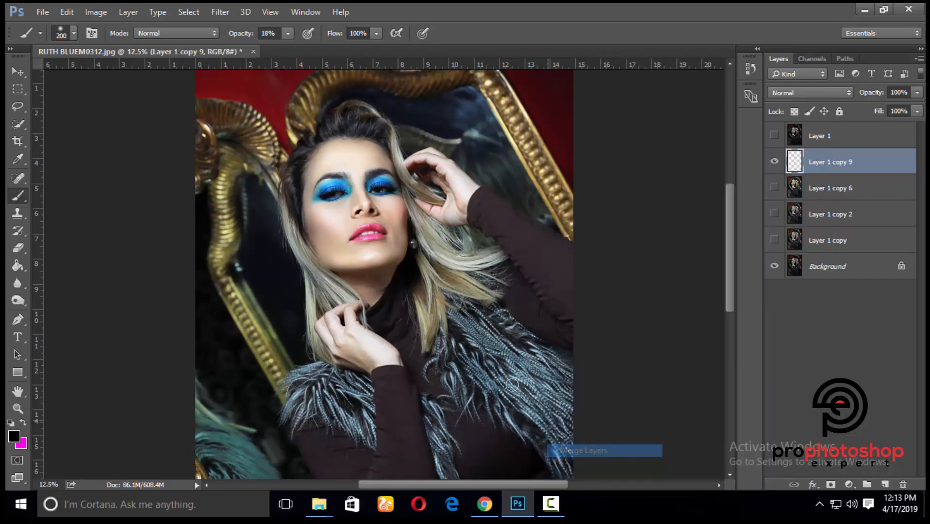
Compare the portrait with and without the merged Layer 1 copy 9 by toggling its visibility.
{"action": "key", "text": "ctrl+minus"}
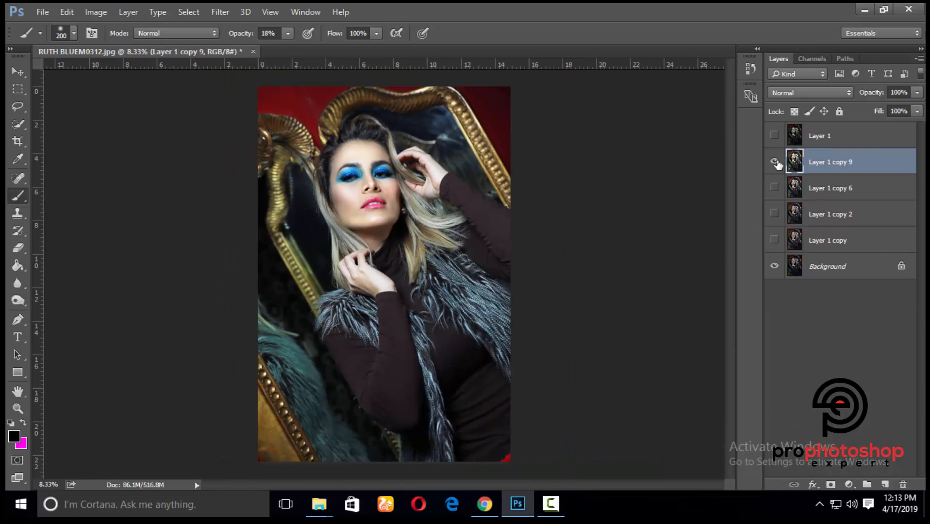
{"action": "left_click", "coordinate": [775, 163]}
{"action": "left_click", "coordinate": [774, 163]}
{"action": "left_click", "coordinate": [774, 163]}
{"action": "left_click", "coordinate": [775, 162]}
{"action": "key", "text": "ctrl+plus"}
{"action": "key", "text": "ctrl+plus"}
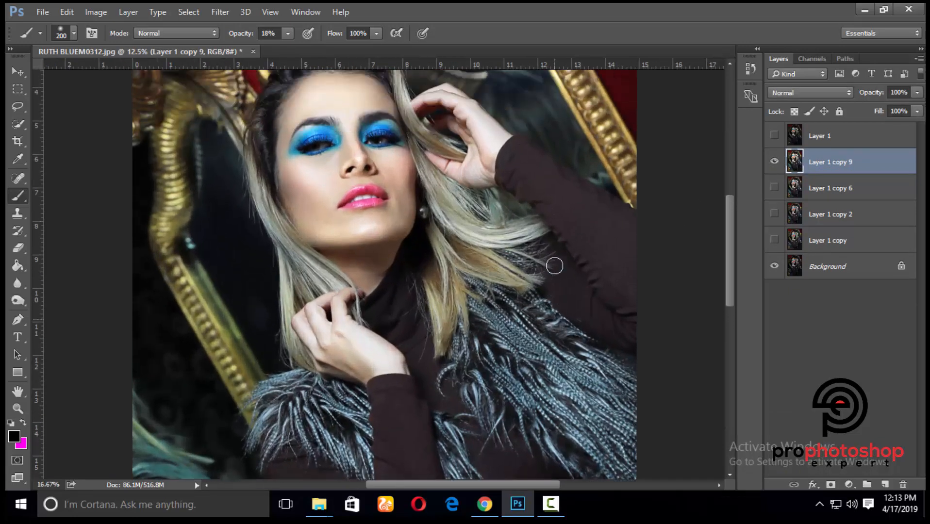
Stamp all visible layers into a new layer and burn the cheek hollow in Midtones at 7% exposure with a 400 px brush.
{"action": "key", "text": "ctrl+alt+shift+e"}
{"action": "key", "text": "ctrl+plus"}
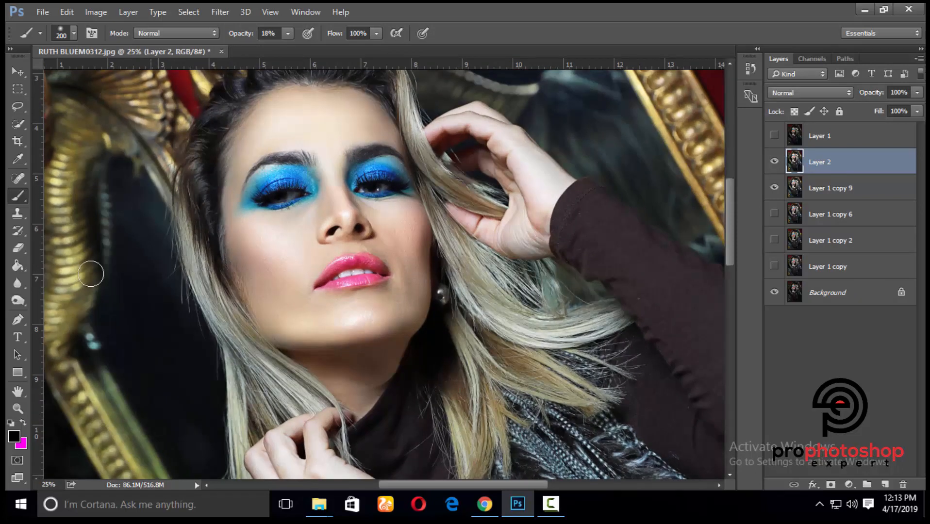
{"action": "left_click", "coordinate": [18, 301]}
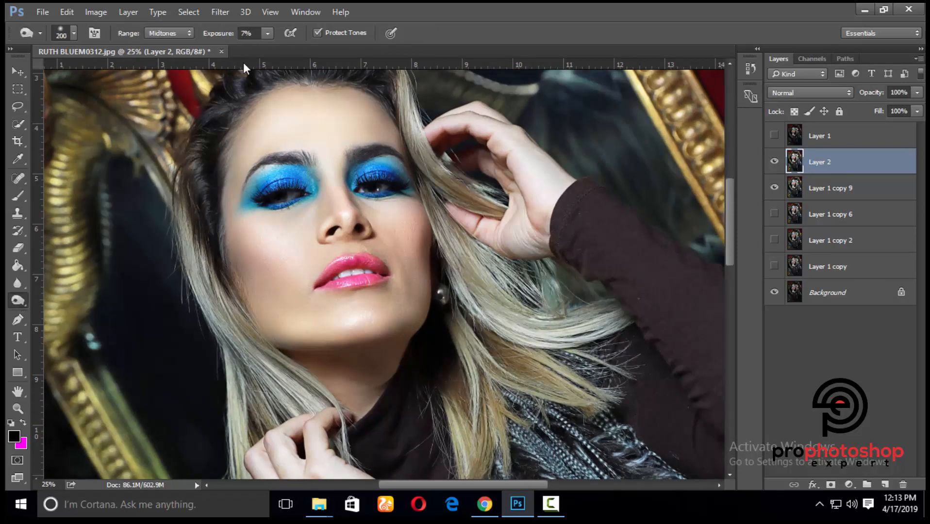
{"action": "scroll", "coordinate": [244, 68], "scroll_direction": "down", "scroll_amount": 2}
{"action": "key", "text": "bracketright"}
{"action": "key", "text": "bracketright"}
{"action": "key", "text": "bracketright"}
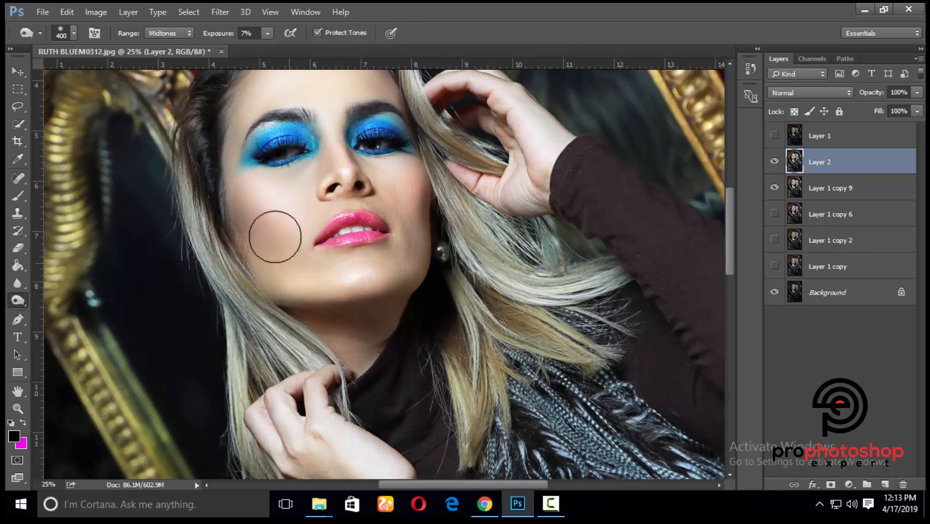
Burn the area between the inner eyebrow and the nose bridge on Layer 2 with a 100 px brush.
{"action": "scroll", "coordinate": [346, 319], "scroll_direction": "up", "scroll_amount": 3}
{"action": "key", "text": "bracketleft"}
{"action": "key", "text": "bracketleft"}
{"action": "key", "text": "bracketleft"}
{"action": "key", "text": "bracketleft"}
{"action": "key", "text": "bracketleft"}
{"action": "key", "text": "bracketleft"}
{"action": "key", "text": "bracketleft"}
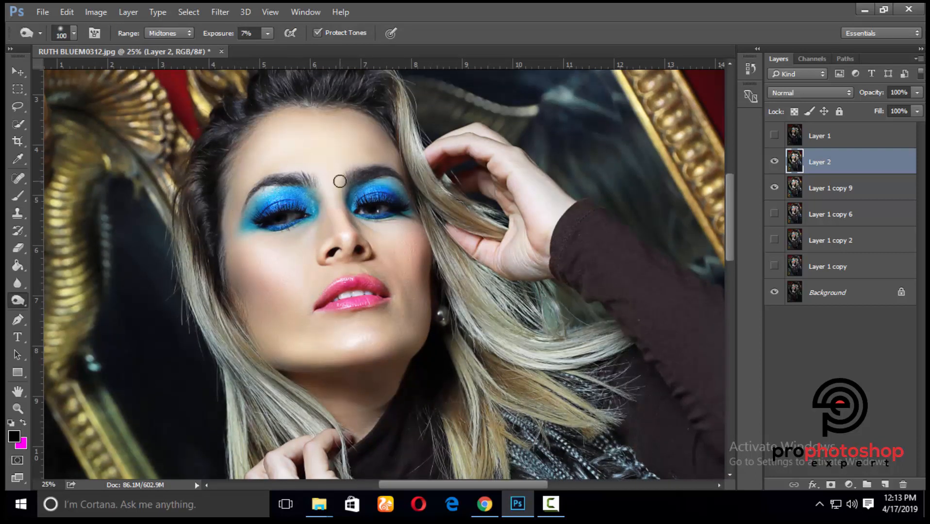
Burn the temples and outer edges of the face on Layer 2, enlarging the brush from 200 to 250 px.
{"action": "scroll", "coordinate": [340, 181], "scroll_direction": "up", "scroll_amount": 2}
{"action": "key", "text": "bracketright"}
{"action": "key", "text": "bracketright"}
{"action": "key", "text": "bracketright"}
{"action": "key", "text": "bracketright"}
{"action": "scroll", "coordinate": [418, 191], "scroll_direction": "down", "scroll_amount": 2}
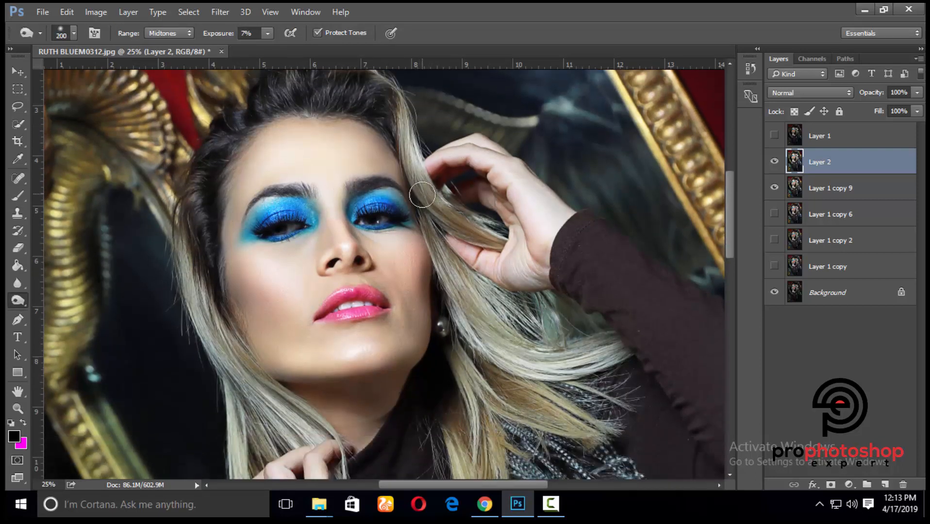
{"action": "key", "text": "bracketright"}
{"action": "scroll", "coordinate": [441, 315], "scroll_direction": "down", "scroll_amount": 2}
{"action": "scroll", "coordinate": [216, 215], "scroll_direction": "up", "scroll_amount": 1}
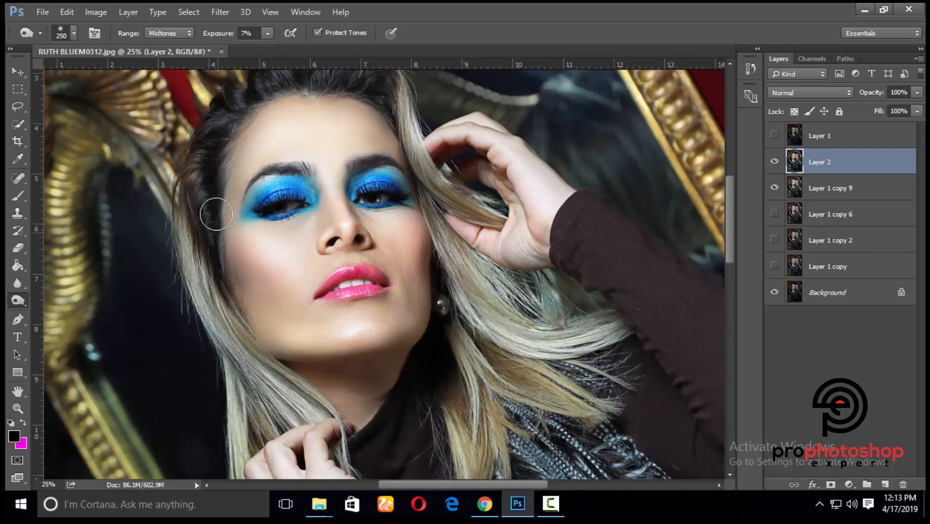
Burn the long hair from beside the face down to the lower hand with the 250 px brush.
{"action": "scroll", "coordinate": [216, 215], "scroll_direction": "up", "scroll_amount": 2}
{"action": "scroll", "coordinate": [214, 213], "scroll_direction": "down", "scroll_amount": 5}
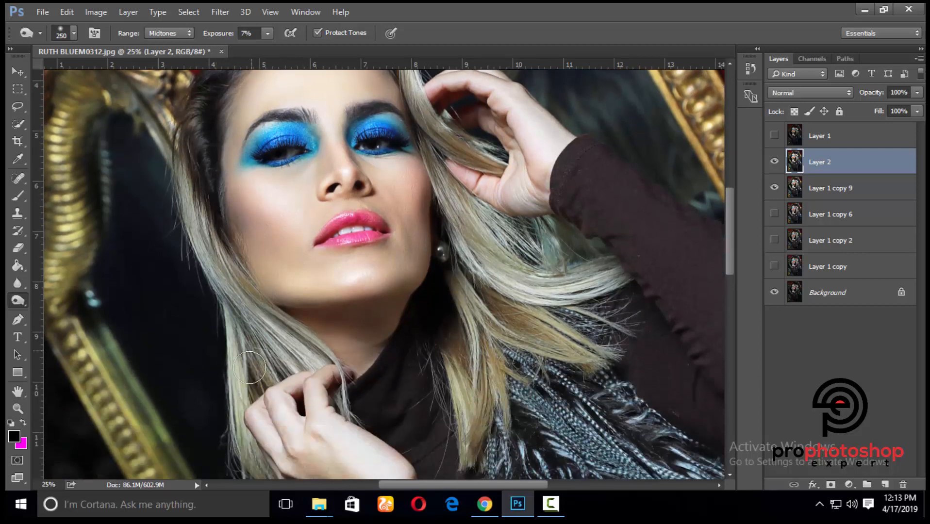
{"action": "scroll", "coordinate": [390, 336], "scroll_direction": "down", "scroll_amount": 2}
{"action": "scroll", "coordinate": [252, 241], "scroll_direction": "down", "scroll_amount": 3}
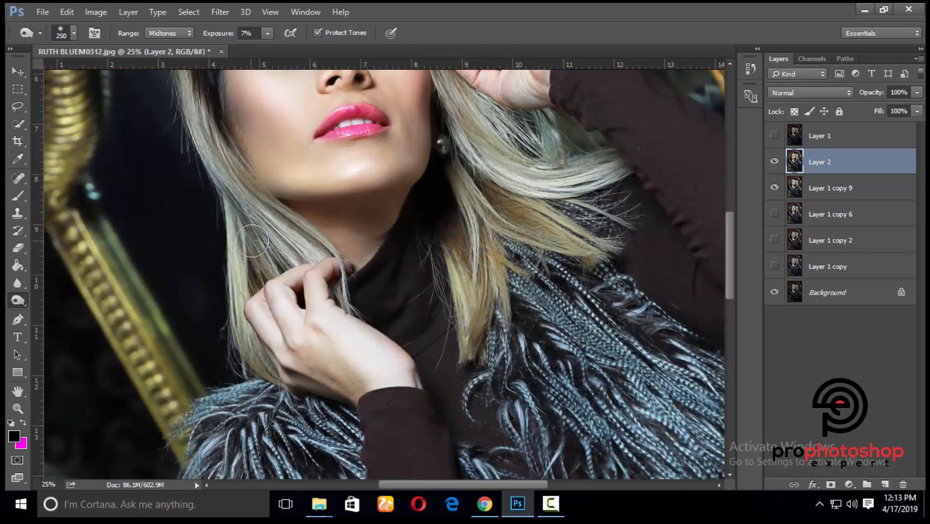
Burn the raised hand with a 300 px brush and the temple hairline with a 200 px brush.
{"action": "scroll", "coordinate": [374, 284], "scroll_direction": "up", "scroll_amount": 7}
{"action": "key", "text": "bracketright"}
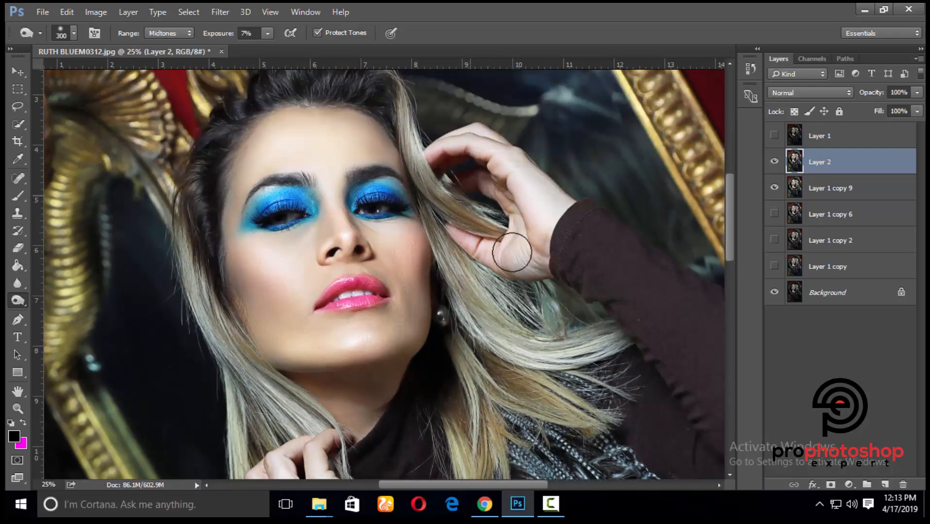
{"action": "scroll", "coordinate": [308, 141], "scroll_direction": "up", "scroll_amount": 2}
{"action": "key", "text": "bracketleft"}
{"action": "key", "text": "bracketleft"}
{"action": "scroll", "coordinate": [233, 214], "scroll_direction": "down", "scroll_amount": 2}
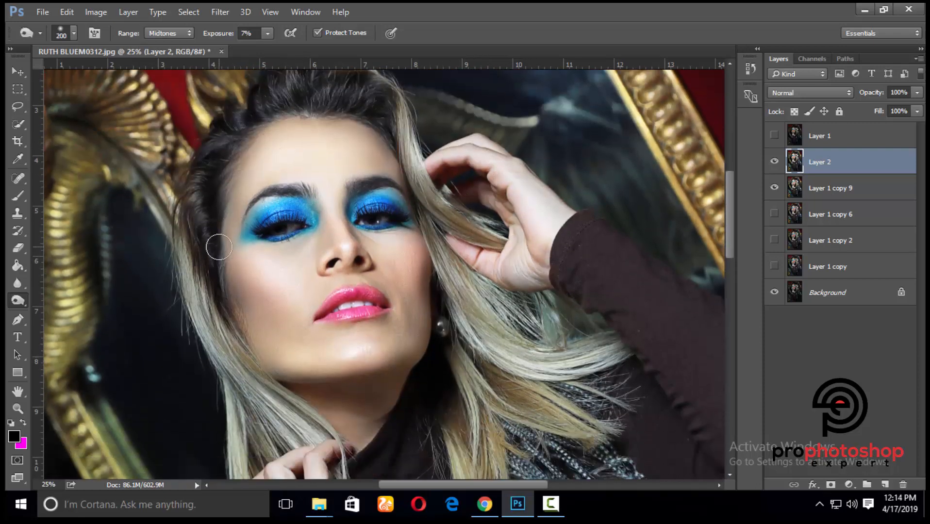
Burn the inner end of the eyebrow on Layer 2 with a 70 px brush.
{"action": "scroll", "coordinate": [264, 159], "scroll_direction": "up", "scroll_amount": 2}
{"action": "key", "text": "bracketleft"}
{"action": "key", "text": "bracketleft"}
{"action": "key", "text": "bracketleft"}
{"action": "key", "text": "bracketleft"}
{"action": "key", "text": "bracketleft"}
{"action": "key", "text": "bracketleft"}
{"action": "key", "text": "bracketleft"}
{"action": "key", "text": "bracketleft"}
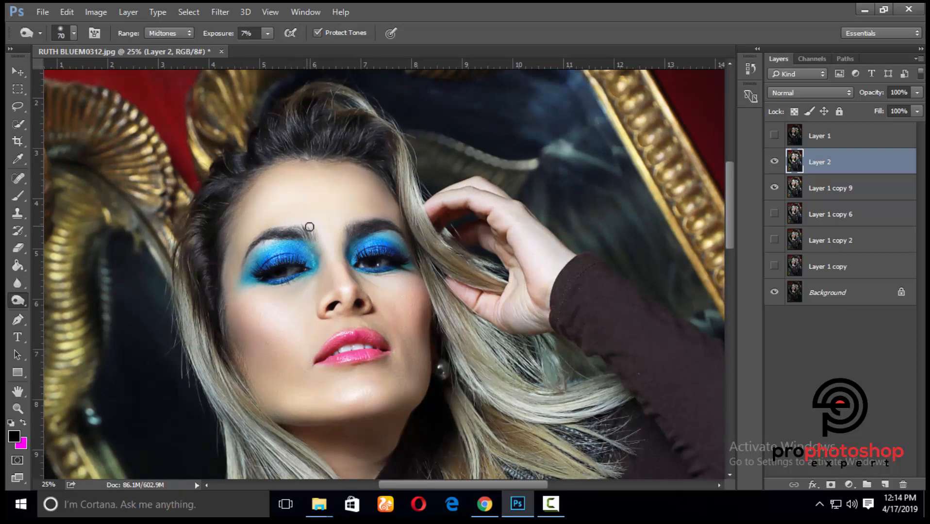
{"action": "scroll", "coordinate": [420, 243], "scroll_direction": "down", "scroll_amount": 1}
{"action": "scroll", "coordinate": [437, 231], "scroll_direction": "up", "scroll_amount": 2}
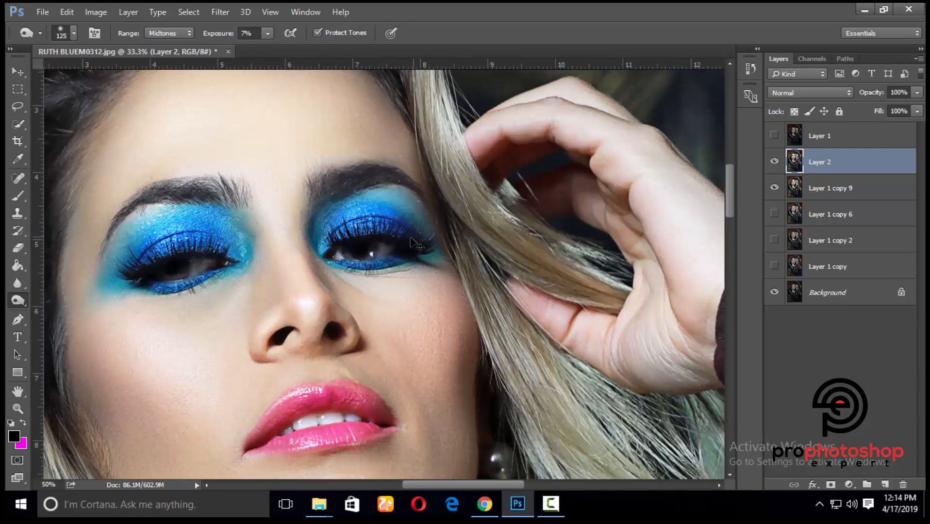
Burn the eyelid and lashes with a 60 px brush and the nostril area with a 90 px brush.
{"action": "key", "text": "bracketleft"}
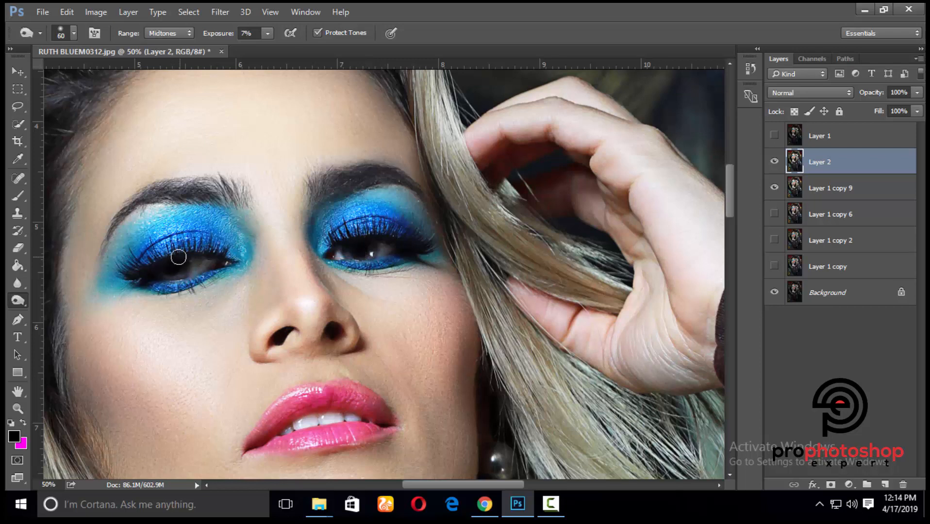
{"action": "key", "text": "bracketright"}
{"action": "key", "text": "bracketright"}
{"action": "key", "text": "bracketright"}
{"action": "scroll", "coordinate": [239, 213], "scroll_direction": "down", "scroll_amount": 1}
{"action": "scroll", "coordinate": [278, 232], "scroll_direction": "down", "scroll_amount": 1}
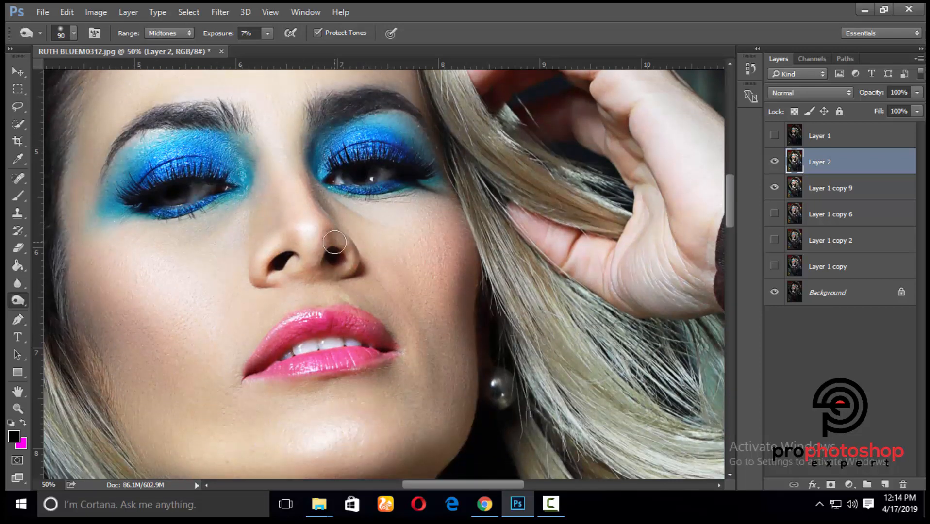
Burn the corner of the mouth and lip edge on Layer 2, reducing the brush from 70 to 40 px.
{"action": "key", "text": "ctrl+minus"}
{"action": "key", "text": "ctrl+plus"}
{"action": "key", "text": "ctrl+plus"}
{"action": "key", "text": "ctrl+plus"}
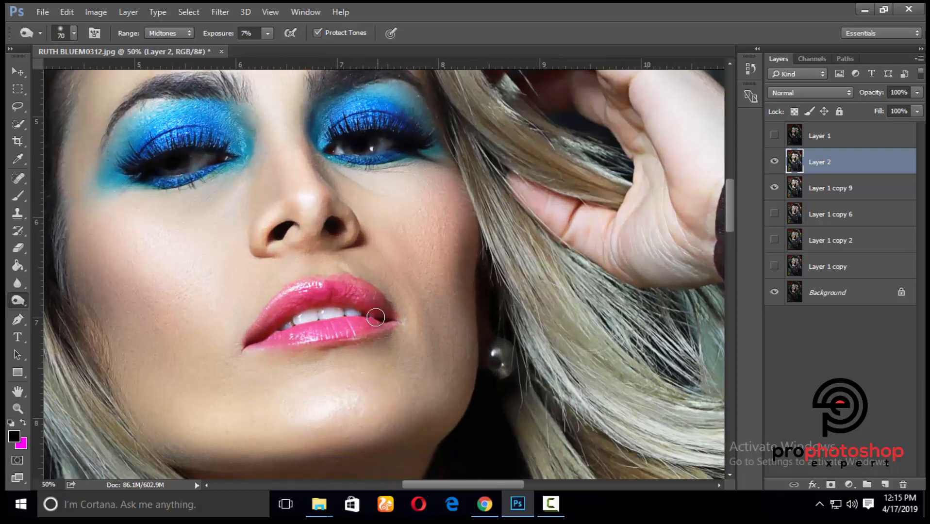
{"action": "key", "text": "bracketleft"}
{"action": "key", "text": "bracketleft"}
{"action": "key", "text": "bracketleft"}
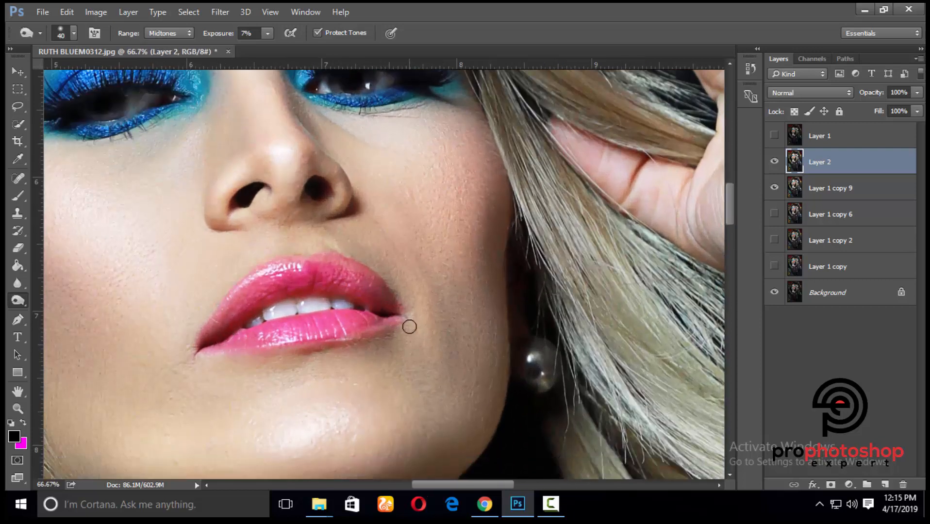
Burn the skin between the nose and upper lip with a 70 px brush, enlarging it to 80 px.
{"action": "key", "text": "bracketleft"}
{"action": "key", "text": "bracketright"}
{"action": "key", "text": "bracketright"}
{"action": "key", "text": "bracketright"}
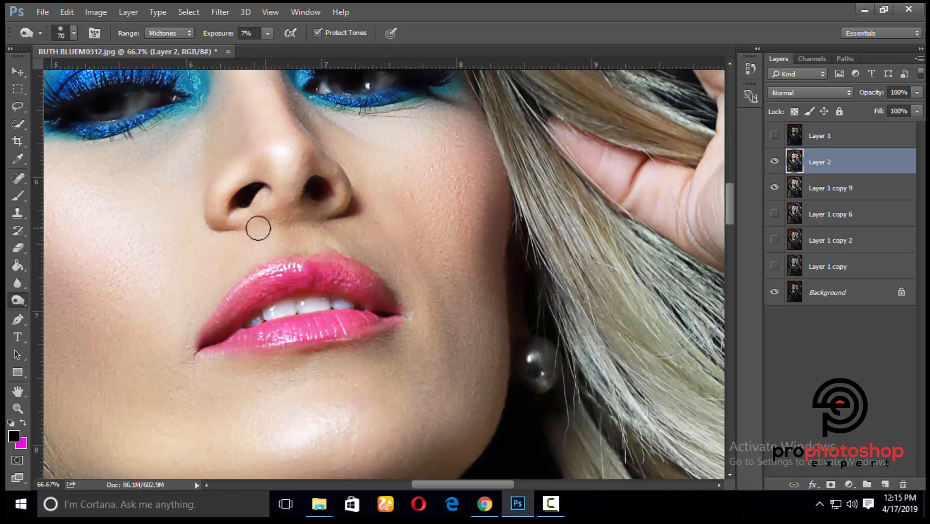
{"action": "key", "text": "ctrl+minus"}
{"action": "key", "text": "ctrl+minus"}
{"action": "key", "text": "bracketright"}
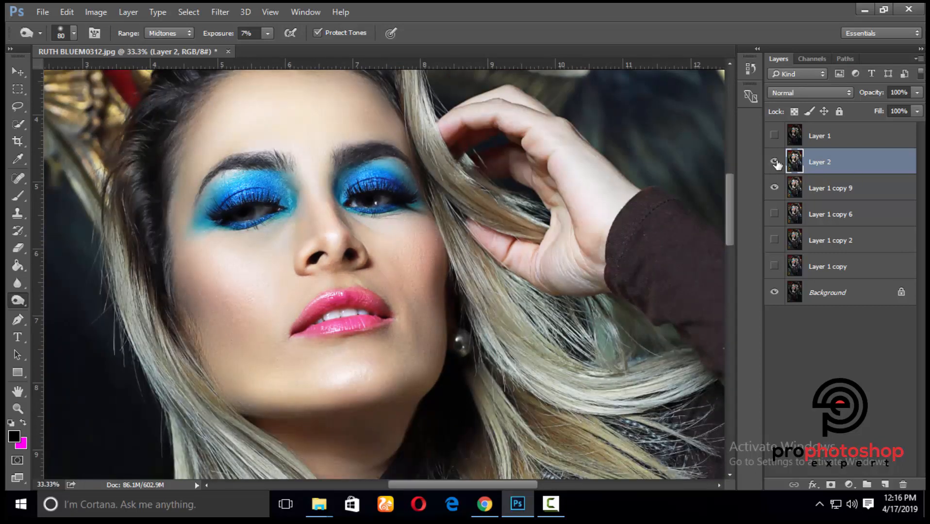
Lower the opacity of Layer 2 to 38% to soften the burning.
{"action": "key", "text": "ctrl+minus"}
{"action": "key", "text": "ctrl+minus"}
{"action": "key", "text": "bracketright"}
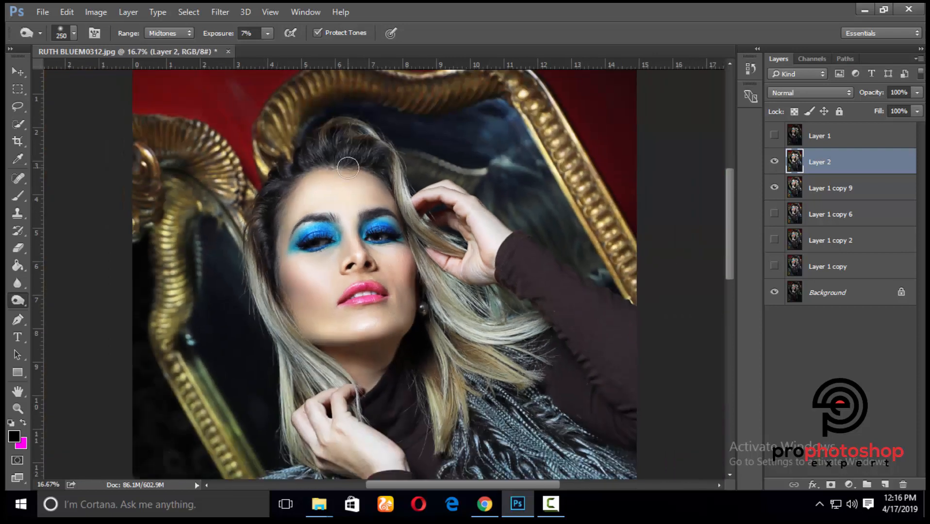
{"action": "scroll", "coordinate": [474, 227], "scroll_direction": "up", "scroll_amount": 2}
{"action": "left_click", "coordinate": [775, 164]}
{"action": "key", "text": "bracketright"}
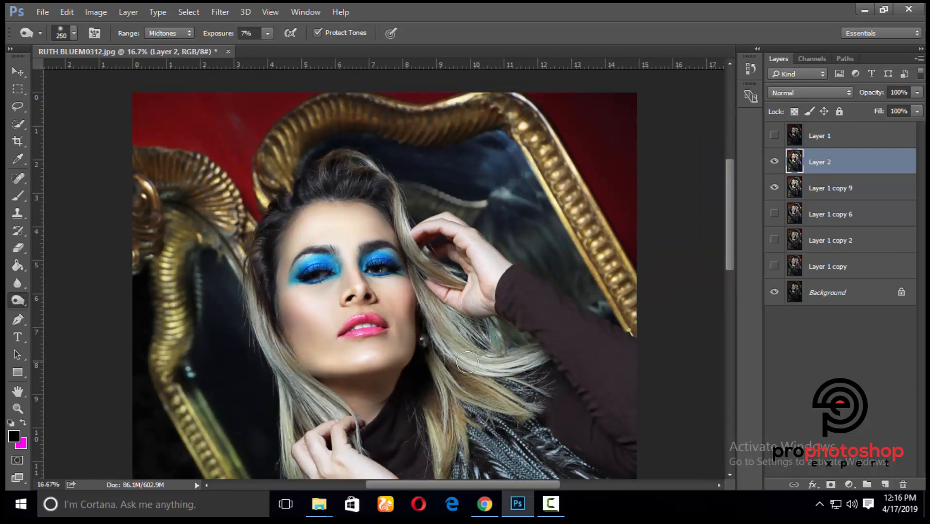
{"action": "left_click_drag", "start_coordinate": [907, 104], "coordinate": [879, 106]}
{"action": "key", "text": "ctrl+plus"}
{"action": "key", "text": "ctrl+minus"}
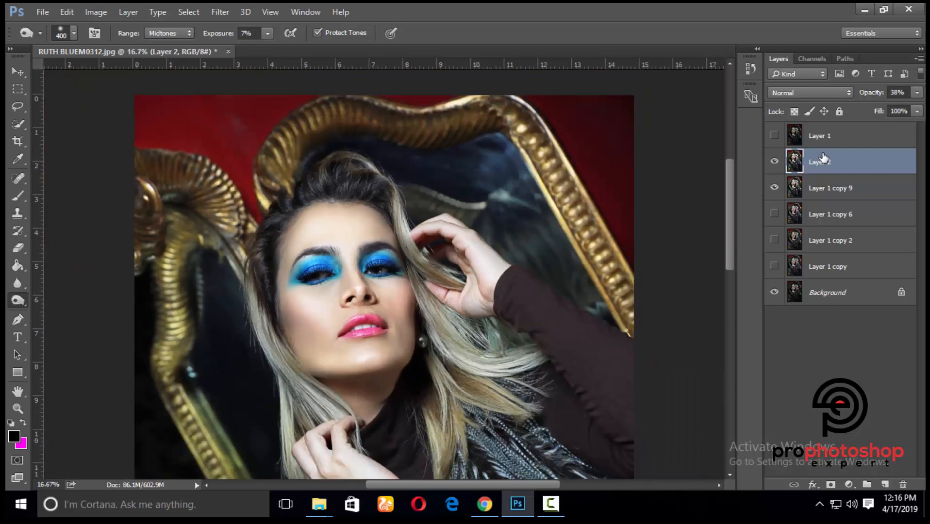
Try to merge Layer 2 at 38% opacity with Layer 1 copy 9.
{"action": "key", "text": "ctrl+minus"}
{"action": "key", "text": "ctrl+minus"}
{"action": "left_click", "coordinate": [824, 187], "text": "ctrl"}
{"action": "right_click", "coordinate": [824, 187]}
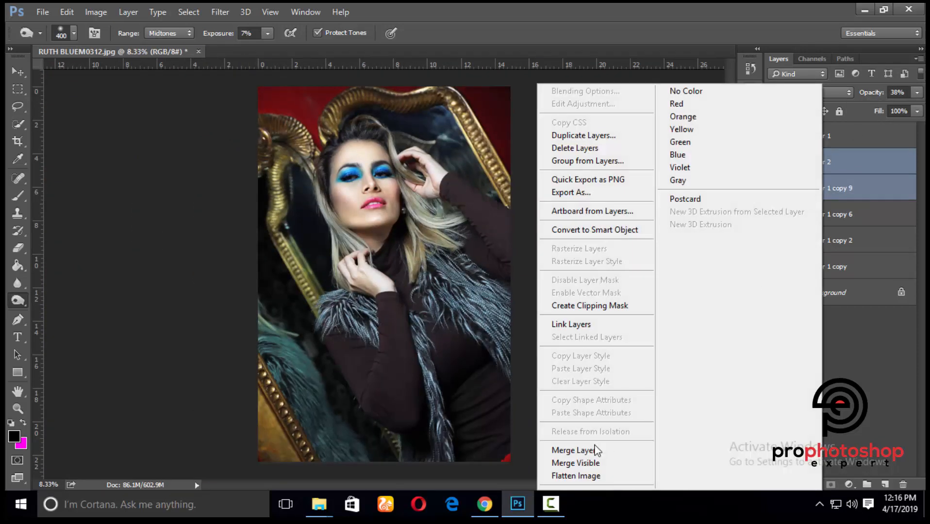
{"action": "left_click", "coordinate": [594, 447]}
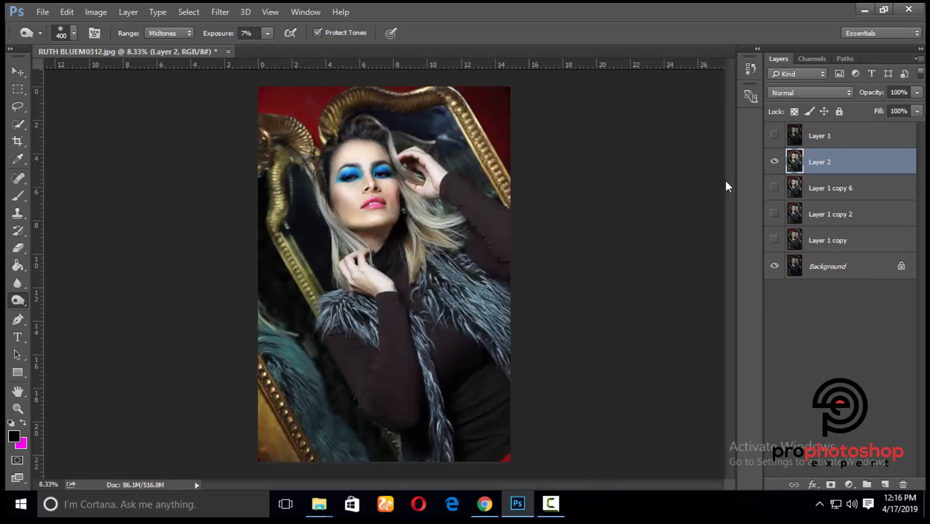
{"action": "key", "text": "ctrl+plus"}
{"action": "key", "text": "ctrl+plus"}
{"action": "scroll", "coordinate": [498, 220], "scroll_direction": "up", "scroll_amount": 5}
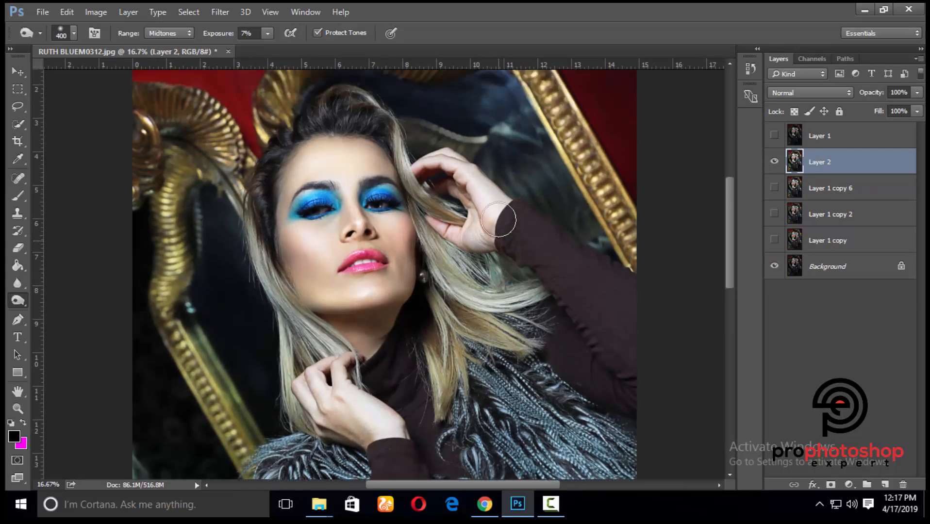
{"action": "key", "text": "ctrl+z"}
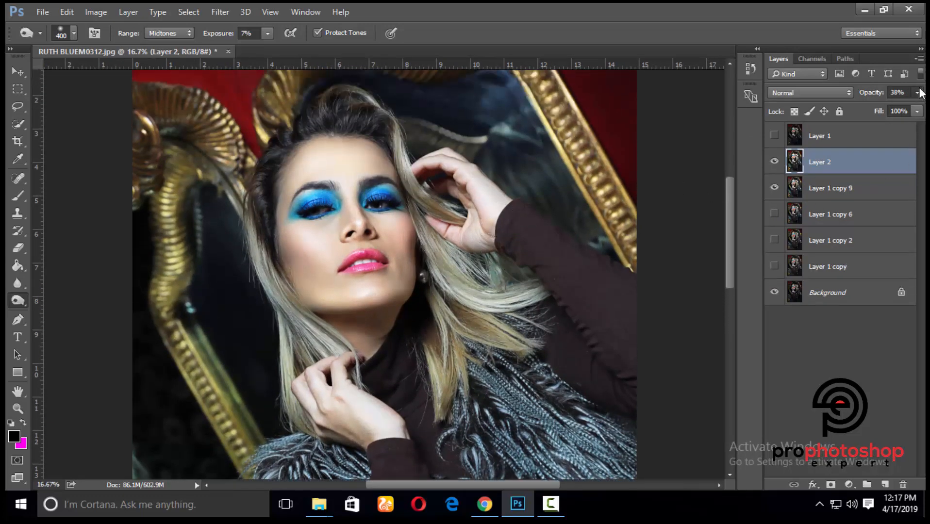
Reduce the opacity of Layer 2 to 21% and compare the portrait with and without the layer.
{"action": "left_click", "coordinate": [917, 93]}
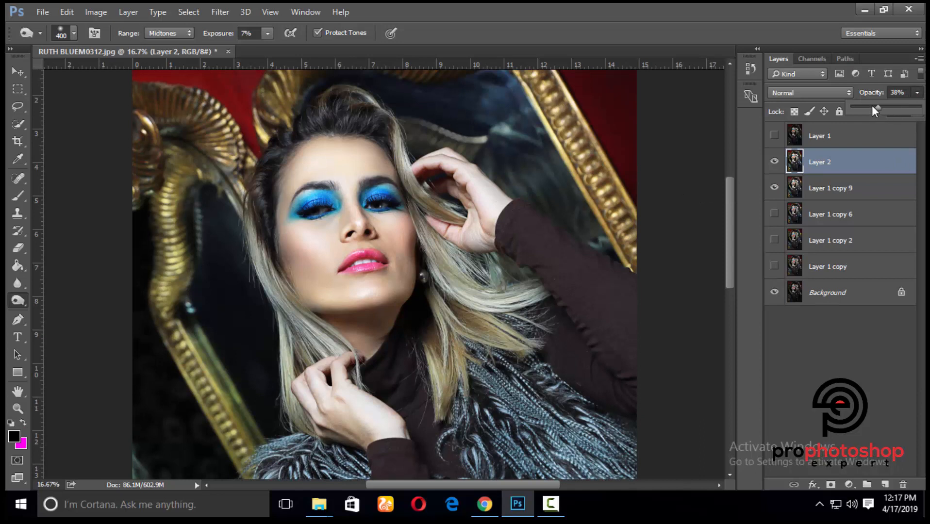
{"action": "left_click", "coordinate": [775, 162]}
{"action": "left_click", "coordinate": [774, 162]}
{"action": "left_click", "coordinate": [775, 162]}
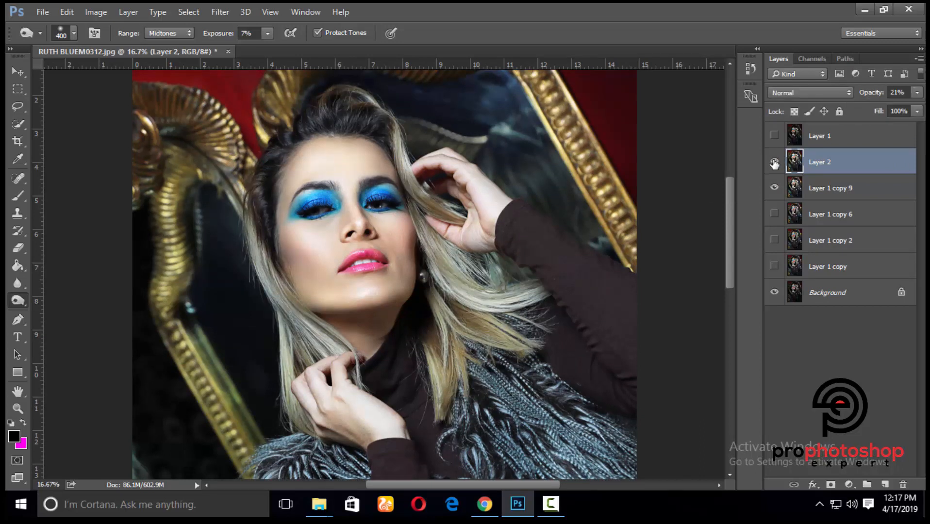
Merge Layer 2 with Layer 1 copy 9 and compare the merged retouch with the original background.
{"action": "left_click", "coordinate": [847, 190], "text": "shift"}
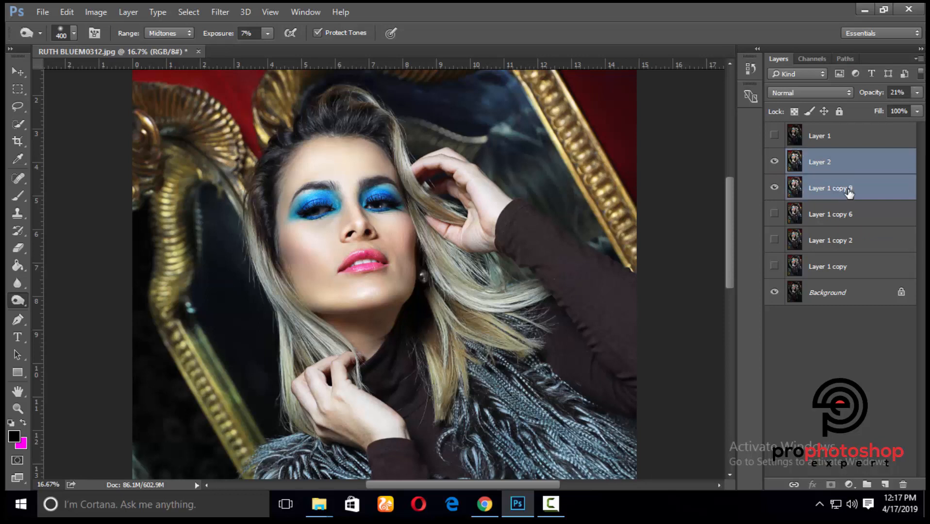
{"action": "right_click", "coordinate": [847, 190]}
{"action": "left_click", "coordinate": [619, 451]}
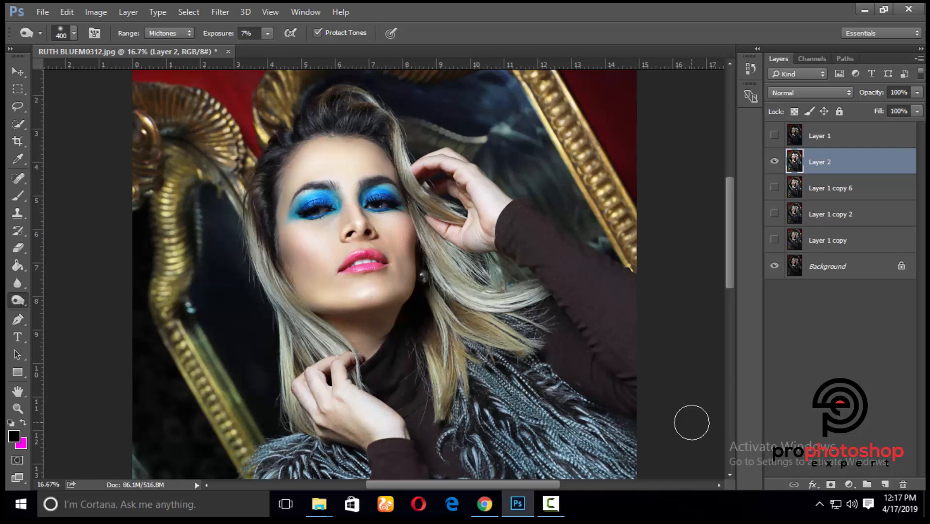
{"action": "left_click", "coordinate": [774, 161]}
{"action": "left_click", "coordinate": [775, 161]}
{"action": "left_click", "coordinate": [775, 162]}
{"action": "left_click", "coordinate": [775, 162]}
{"action": "left_click", "coordinate": [775, 162]}
{"action": "left_click", "coordinate": [775, 162]}
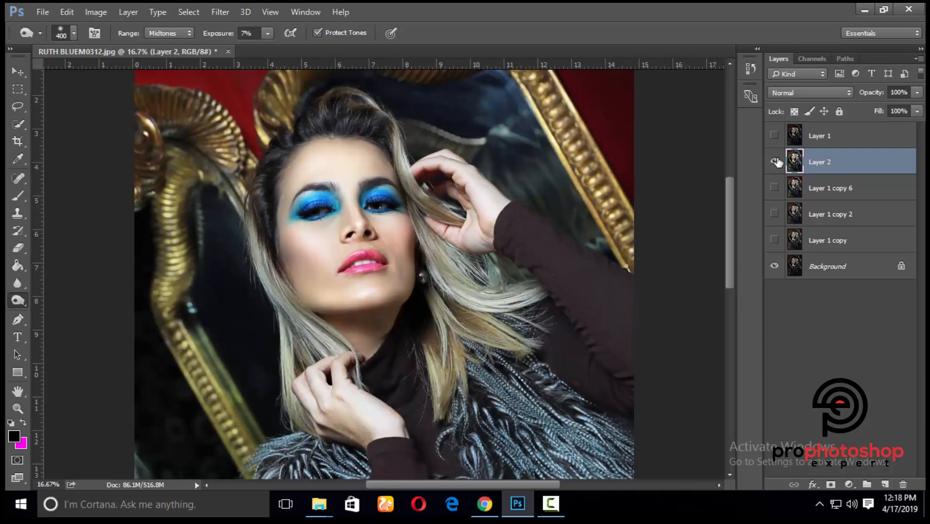
Duplicate Layer 2 and raise the brightness of the copy slightly with the Brightness/Contrast adjustment.
{"action": "scroll", "coordinate": [485, 243], "scroll_direction": "down", "scroll_amount": 3}
{"action": "scroll", "coordinate": [536, 244], "scroll_direction": "up", "scroll_amount": 4}
{"action": "key", "text": "ctrl+j"}
{"action": "left_click", "coordinate": [95, 11]}
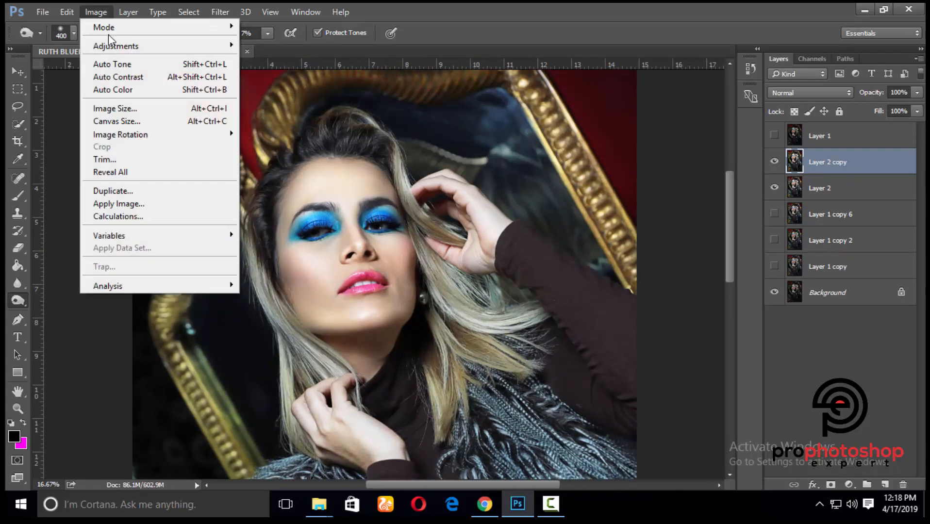
{"action": "mouse_move", "coordinate": [117, 46]}
{"action": "left_click", "coordinate": [276, 46]}
{"action": "left_click_drag", "start_coordinate": [611, 90], "coordinate": [619, 90]}
{"action": "left_click", "coordinate": [716, 73]}
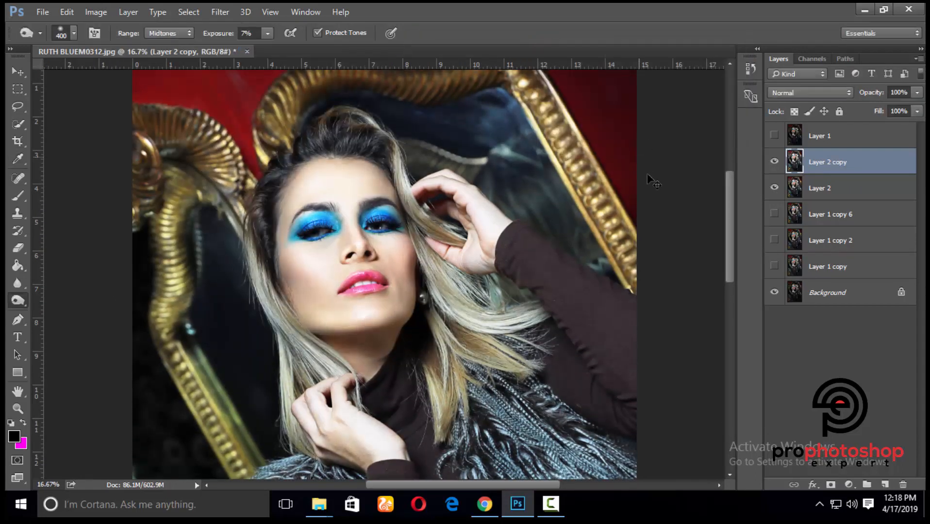
Add a layer mask to Layer 2 copy and fill the whole mask with black.
{"action": "key", "text": "ctrl+minus"}
{"action": "left_click", "coordinate": [832, 485]}
{"action": "key", "text": "ctrl+a"}
{"action": "key", "text": "Delete"}
Paint white on the mask over the ornate gold frame beside the woman with a 400 px brush at 18% opacity.
{"action": "left_click", "coordinate": [17, 195]}
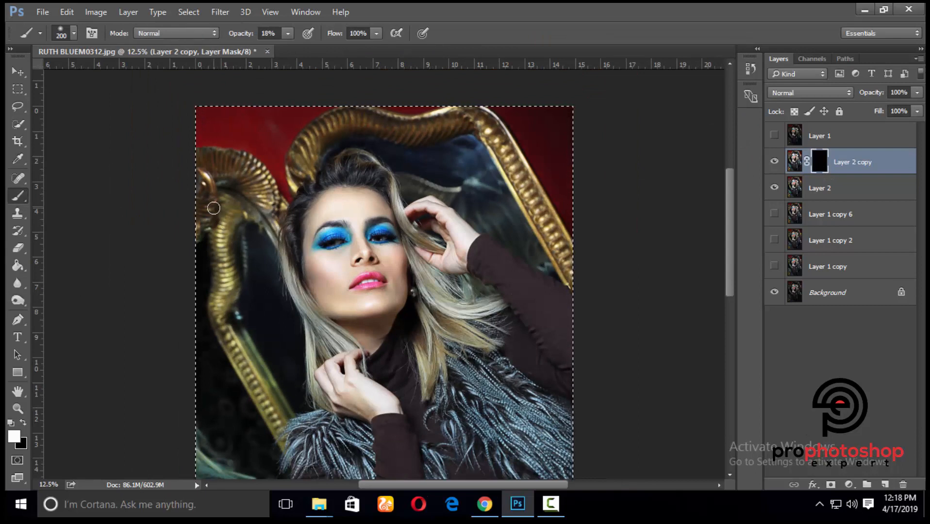
{"action": "key", "text": "bracketright"}
{"action": "key", "text": "bracketright"}
{"action": "key", "text": "bracketright"}
{"action": "scroll", "coordinate": [222, 238], "scroll_direction": "down", "scroll_amount": 1}
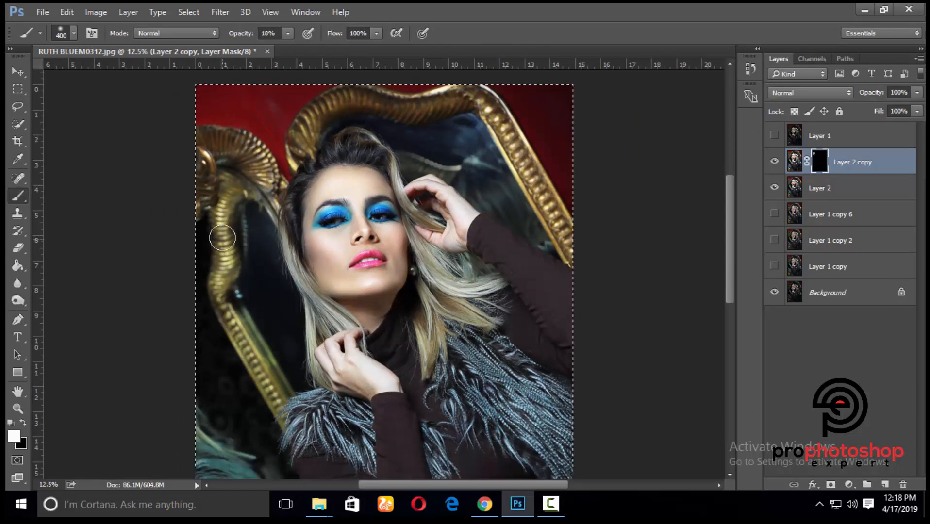
{"action": "scroll", "coordinate": [220, 291], "scroll_direction": "down", "scroll_amount": 2}
{"action": "mouse_move", "coordinate": [222, 238]}
{"action": "left_mouse_down"}
{"action": "mouse_move", "coordinate": [220, 290]}
{"action": "mouse_move", "coordinate": [254, 305]}
{"action": "left_mouse_up"}
Paint the mask over the gold frame at the image's lower corner with the brush enlarged to 800 px.
{"action": "key", "text": "bracketright"}
{"action": "key", "text": "bracketright"}
{"action": "key", "text": "bracketright"}
{"action": "key", "text": "bracketright"}
{"action": "scroll", "coordinate": [193, 395], "scroll_direction": "down", "scroll_amount": 7}
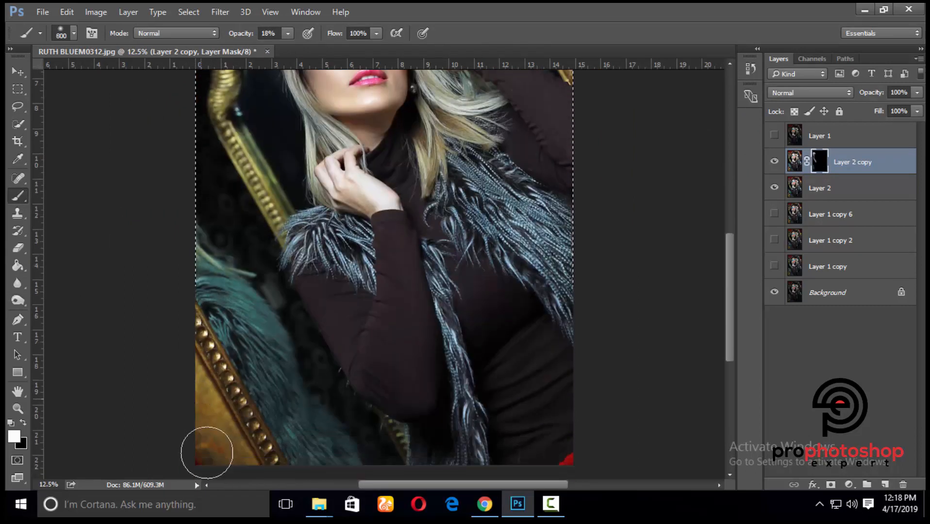
Paint the mask along the gold frame above and behind the woman's head with a 400 px brush.
{"action": "key", "text": "bracketleft"}
{"action": "key", "text": "bracketleft"}
{"action": "key", "text": "bracketleft"}
{"action": "scroll", "coordinate": [193, 332], "scroll_direction": "up", "scroll_amount": 10}
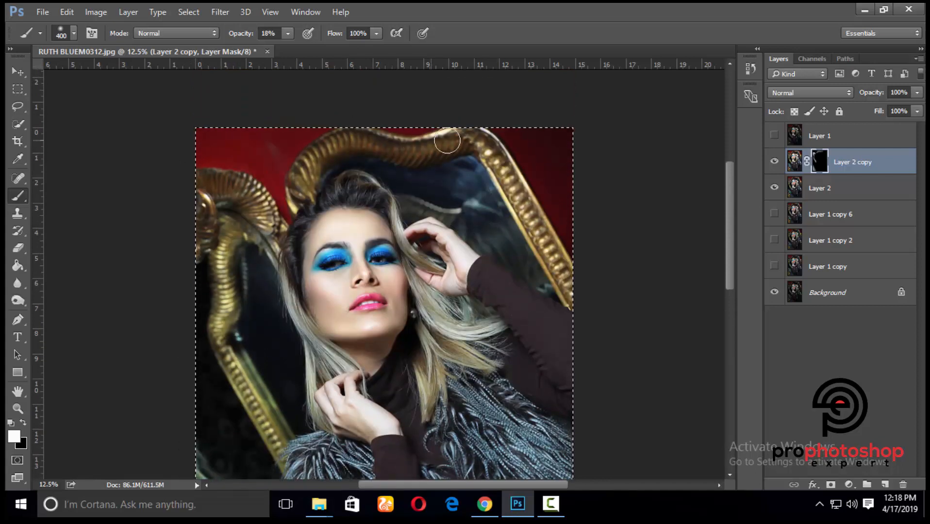
{"action": "scroll", "coordinate": [418, 247], "scroll_direction": "down", "scroll_amount": 2}
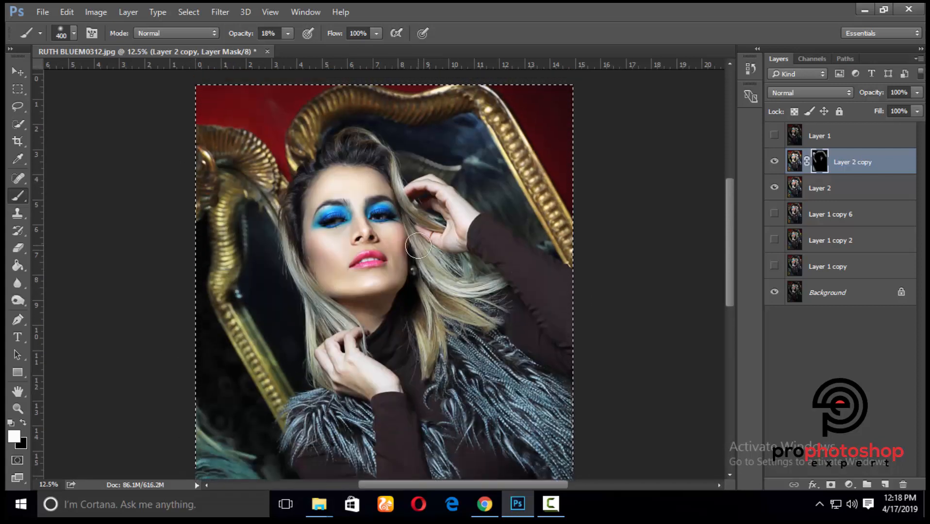
Paint the mask over the hair strands on both sides of the face with a 300 px brush.
{"action": "scroll", "coordinate": [418, 246], "scroll_direction": "up", "scroll_amount": 1}
{"action": "key", "text": "bracketleft"}
{"action": "left_click_drag", "start_coordinate": [389, 194], "coordinate": [402, 225]}
{"action": "mouse_move", "coordinate": [359, 169]}
{"action": "left_mouse_down"}
{"action": "mouse_move", "coordinate": [325, 185]}
{"action": "mouse_move", "coordinate": [336, 309]}
{"action": "left_mouse_up"}
{"action": "scroll", "coordinate": [386, 177], "scroll_direction": "down", "scroll_amount": 2}
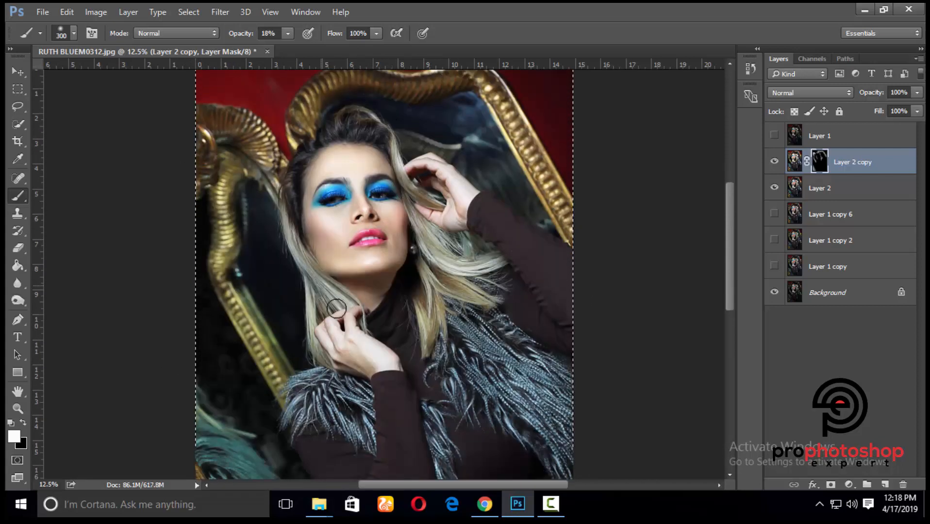
Paint the mask over the fur vest at the shoulder and chest with a 700 px brush.
{"action": "scroll", "coordinate": [337, 310], "scroll_direction": "down", "scroll_amount": 2}
{"action": "key", "text": "bracketright"}
{"action": "key", "text": "bracketright"}
{"action": "key", "text": "bracketright"}
{"action": "key", "text": "bracketright"}
{"action": "key", "text": "bracketright"}
{"action": "scroll", "coordinate": [437, 316], "scroll_direction": "down", "scroll_amount": 2}
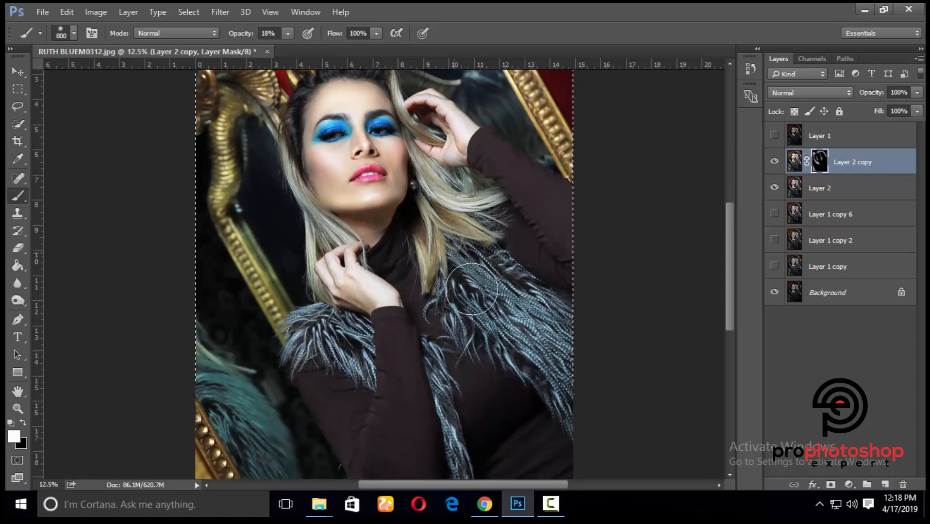
{"action": "key", "text": "bracketleft"}
{"action": "left_click_drag", "start_coordinate": [471, 289], "coordinate": [545, 357]}
Paint the mask down the vest's hanging fur strip with a 400 px brush, enlarging it to 700 px.
{"action": "key", "text": "bracketleft"}
{"action": "key", "text": "bracketleft"}
{"action": "scroll", "coordinate": [487, 347], "scroll_direction": "down", "scroll_amount": 2}
{"action": "key", "text": "bracketleft"}
{"action": "left_click_drag", "start_coordinate": [452, 320], "coordinate": [473, 410]}
{"action": "scroll", "coordinate": [474, 410], "scroll_direction": "down", "scroll_amount": 2}
{"action": "key", "text": "bracketright"}
{"action": "key", "text": "bracketright"}
{"action": "key", "text": "bracketright"}
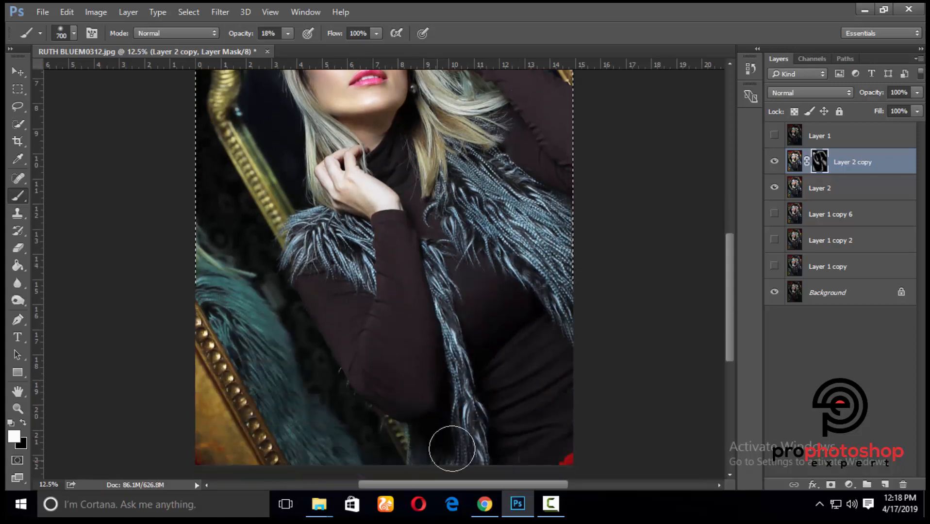
Paint the mask over the hair ends beside the neck with a 600 px brush.
{"action": "scroll", "coordinate": [452, 449], "scroll_direction": "up", "scroll_amount": 6}
{"action": "key", "text": "bracketleft"}
{"action": "left_click_drag", "start_coordinate": [435, 250], "coordinate": [460, 230]}
{"action": "scroll", "coordinate": [510, 210], "scroll_direction": "up", "scroll_amount": 2}
Merge Layer 2 copy with Layer 2 and compare the result against Layer 1.
{"action": "key", "text": "ctrl+minus"}
{"action": "key", "text": "ctrl+minus"}
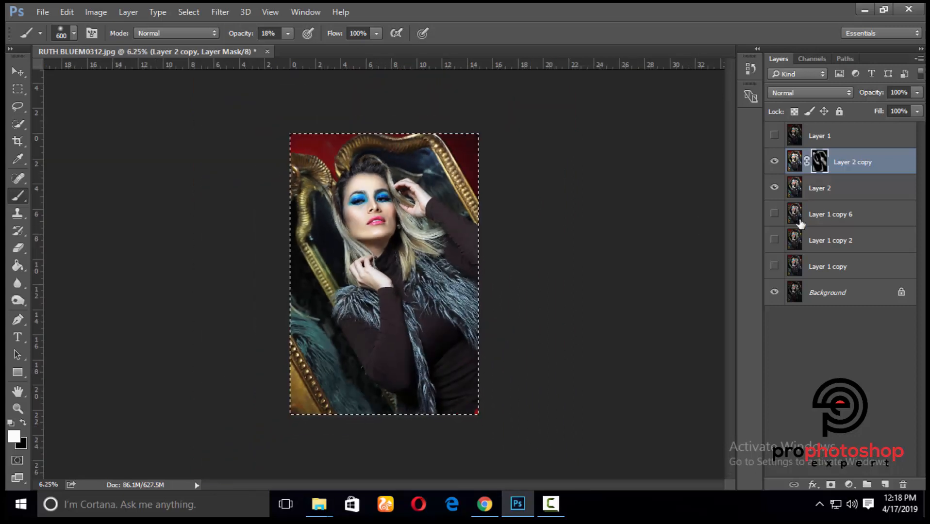
{"action": "left_click", "coordinate": [831, 189], "text": "shift"}
{"action": "right_click", "coordinate": [831, 189]}
{"action": "left_click", "coordinate": [586, 451]}
{"action": "left_click", "coordinate": [775, 137]}
{"action": "left_click", "coordinate": [775, 136]}
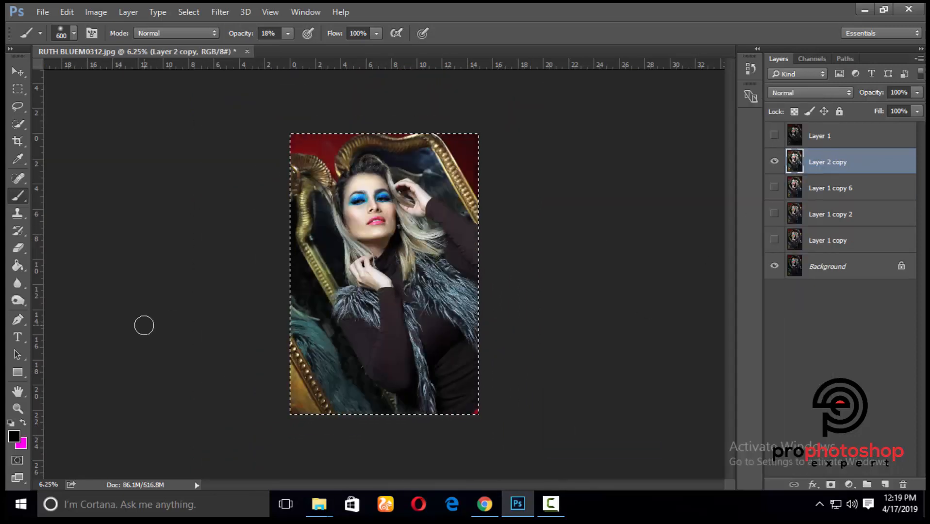
Examine the finished portrait both close up on the face and as a whole image.
{"action": "left_click", "coordinate": [18, 408]}
{"action": "left_click", "coordinate": [380, 150]}
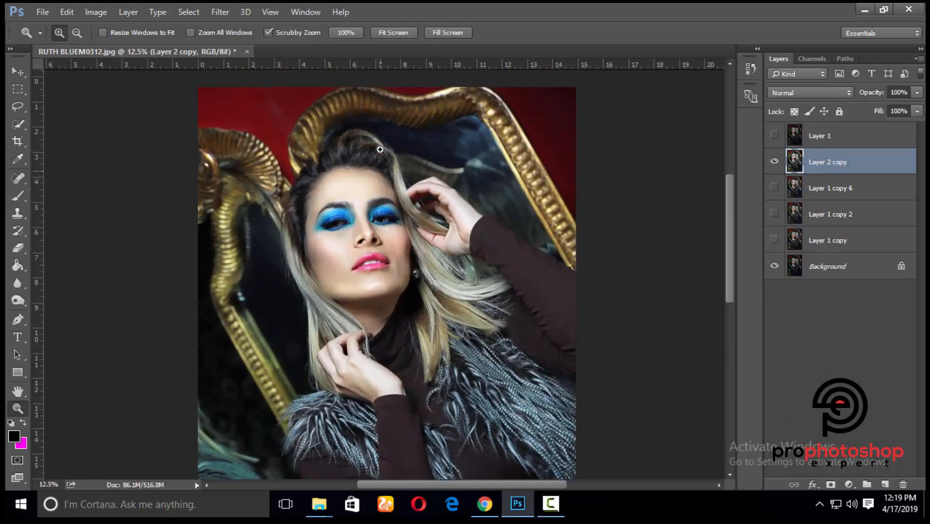
{"action": "scroll", "coordinate": [380, 149], "scroll_direction": "up", "scroll_amount": 1}
{"action": "left_click", "coordinate": [18, 90]}
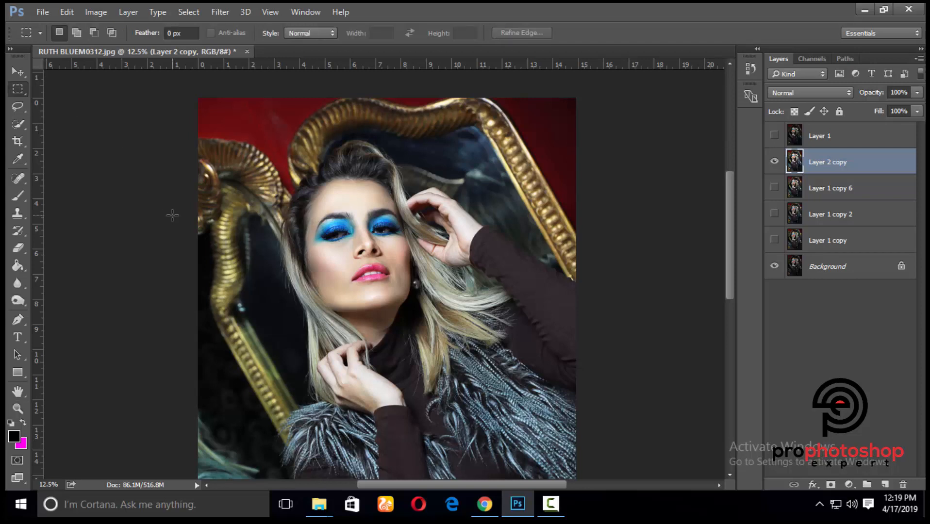
{"action": "scroll", "coordinate": [172, 215], "scroll_direction": "up", "scroll_amount": 2}
{"action": "key", "text": "ctrl+plus"}
{"action": "key", "text": "ctrl+plus"}
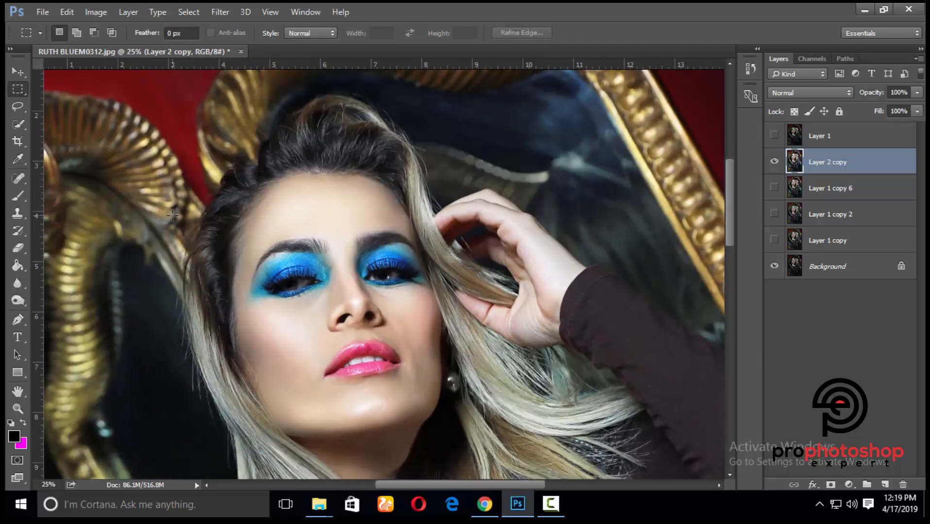
{"action": "key", "text": "ctrl+minus"}
{"action": "key", "text": "ctrl+minus"}
{"action": "key", "text": "ctrl+minus"}
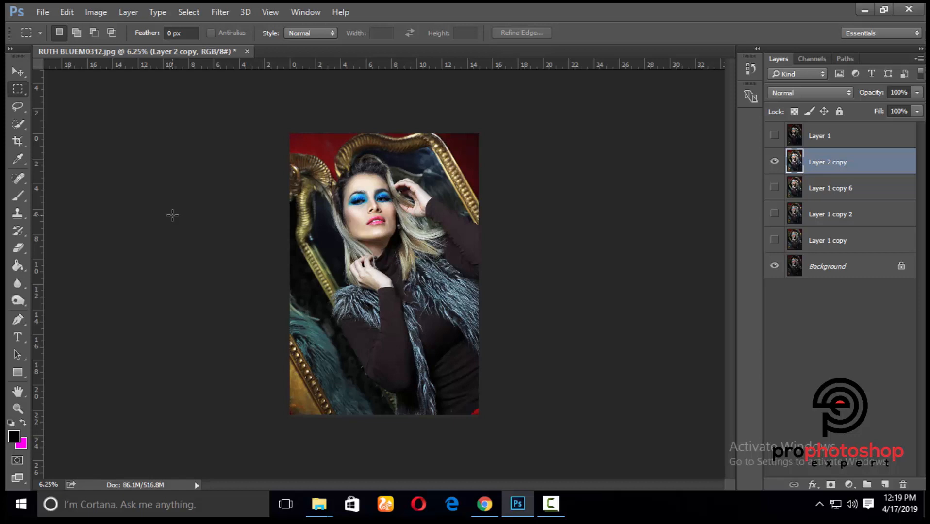
{"action": "scroll", "coordinate": [160, 222], "scroll_direction": "down", "scroll_amount": 1}
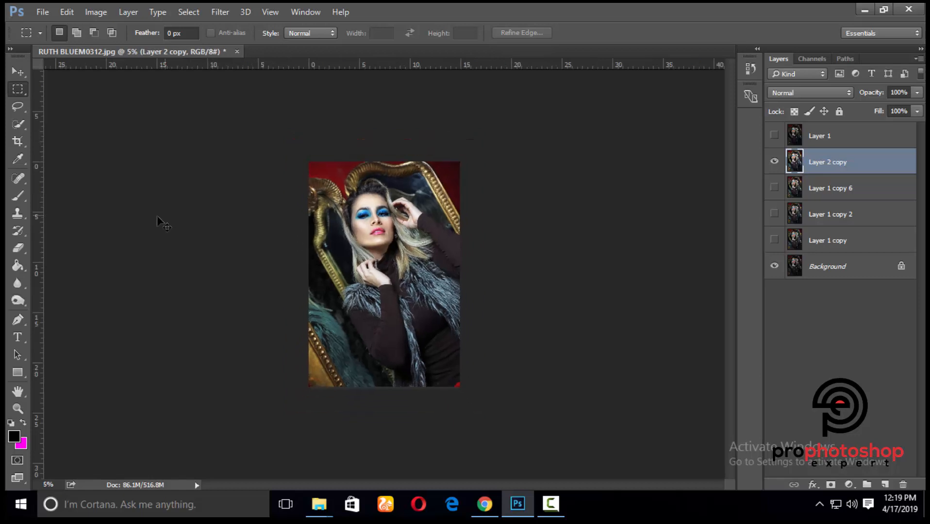
{"action": "scroll", "coordinate": [129, 202], "scroll_direction": "up", "scroll_amount": 3}
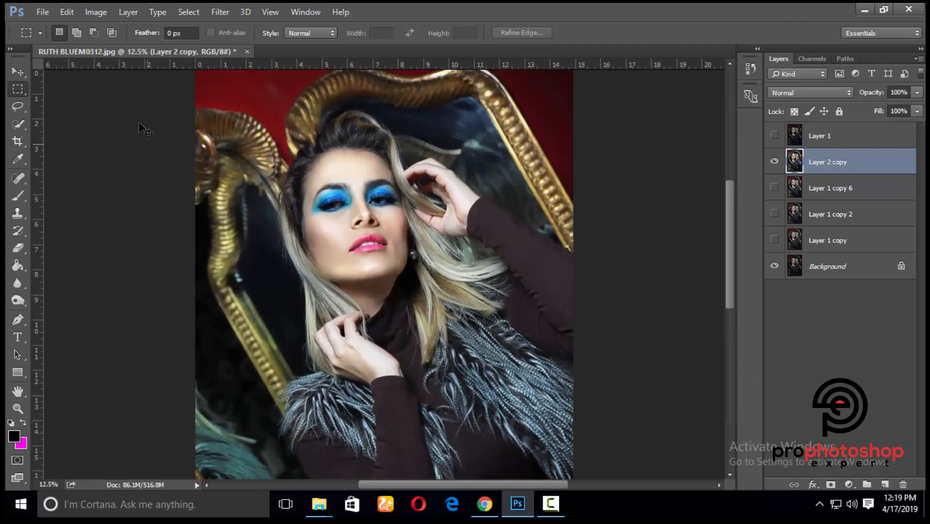